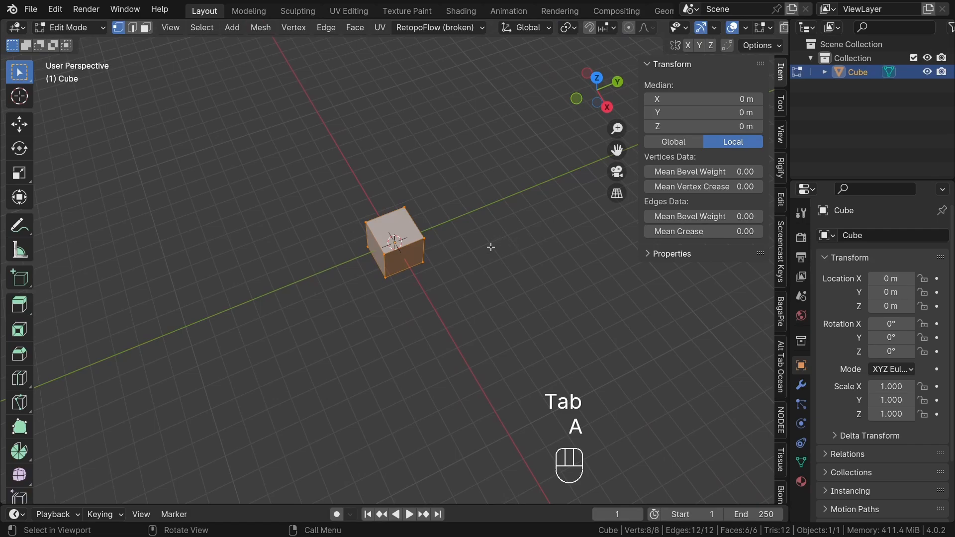
- Scale the selected cube mesh uniformly by a factor of 4 and return to Object Mode
{"action": "key", "text": "s"}
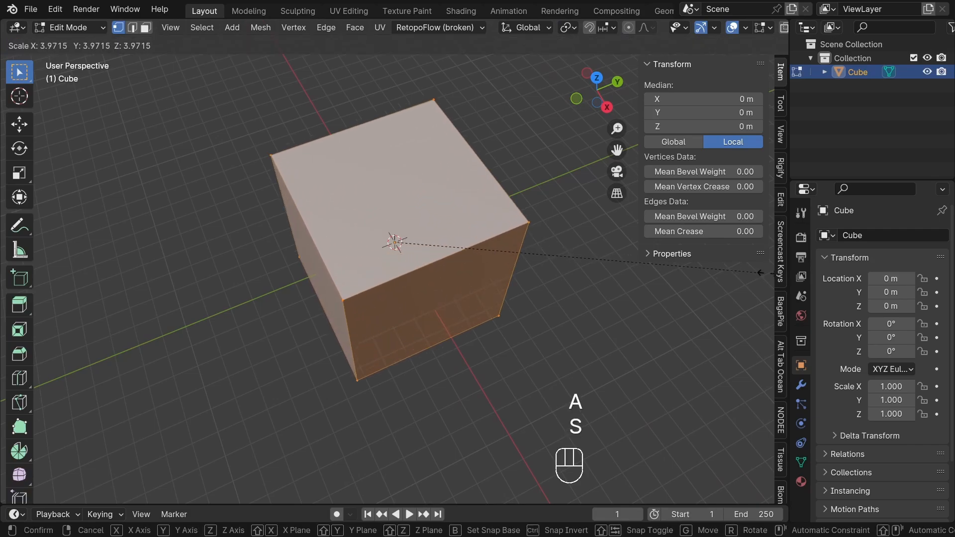
{"action": "type", "text": "4"}
{"action": "left_click", "coordinate": [4, 268]}
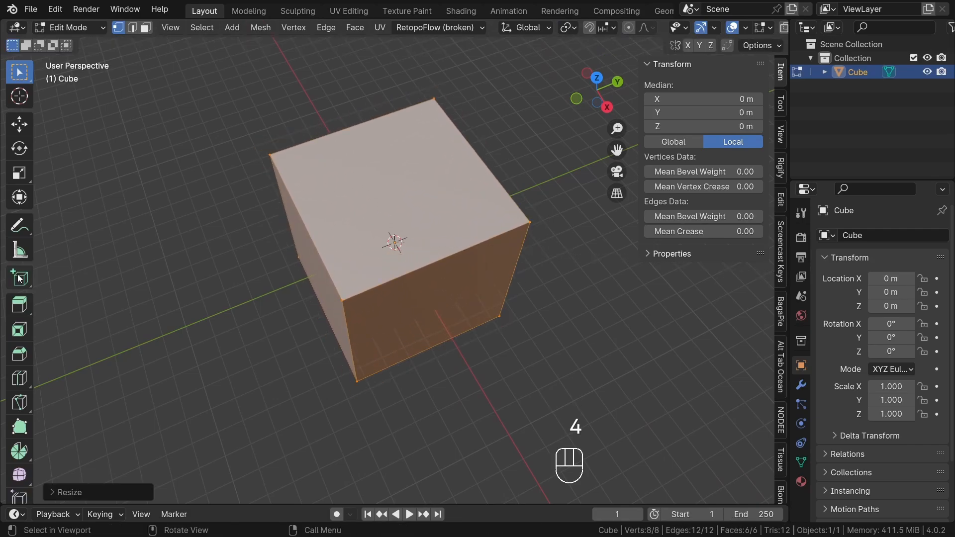
{"action": "key", "text": "Tab"}
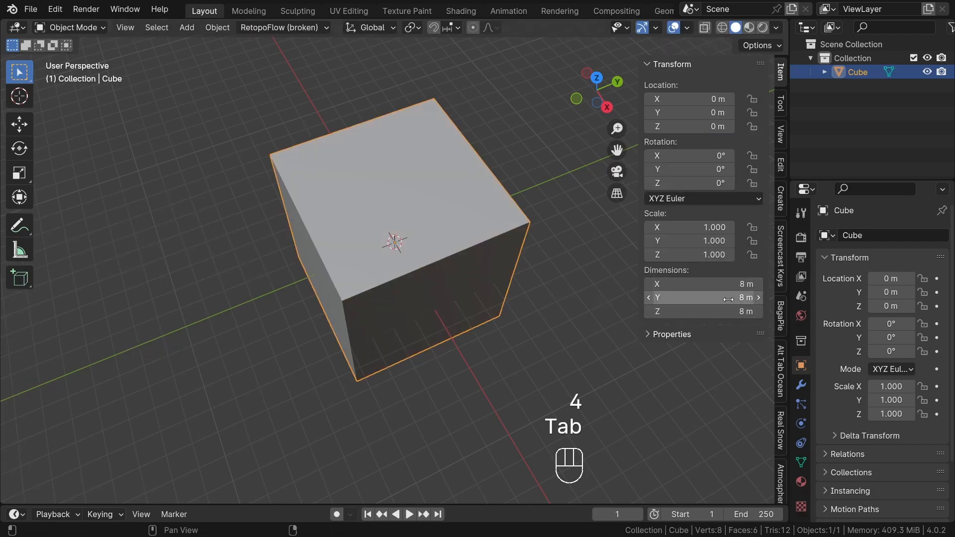
- Stretch the cube in Object Mode into a box, scaling it to about 1.81 along Y and about 1.143 along X
{"action": "middle_click_drag", "start_coordinate": [611, 334], "coordinate": [496, 287]}
{"action": "key", "text": "s"}
{"action": "key", "text": "y"}
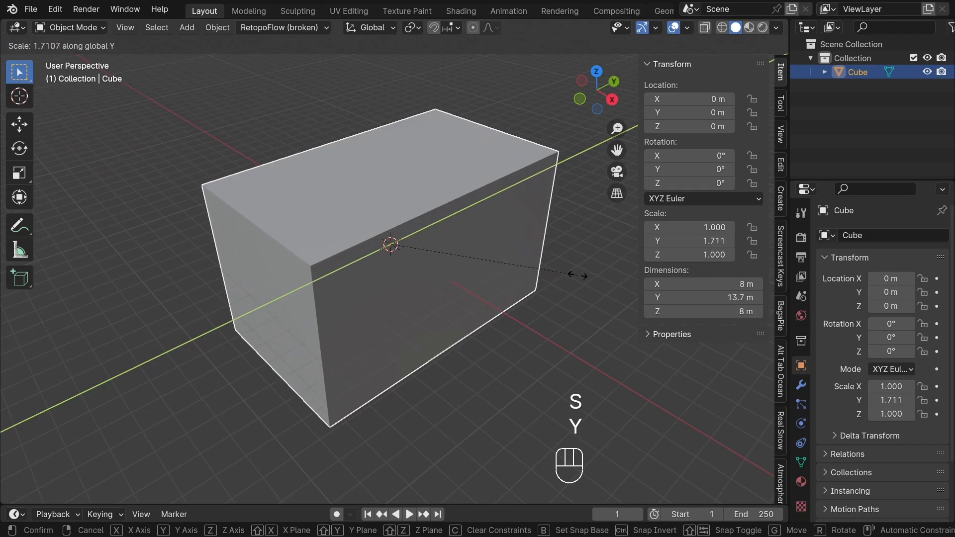
{"action": "left_click", "coordinate": [577, 273]}
{"action": "key", "text": "s"}
{"action": "key", "text": "x"}
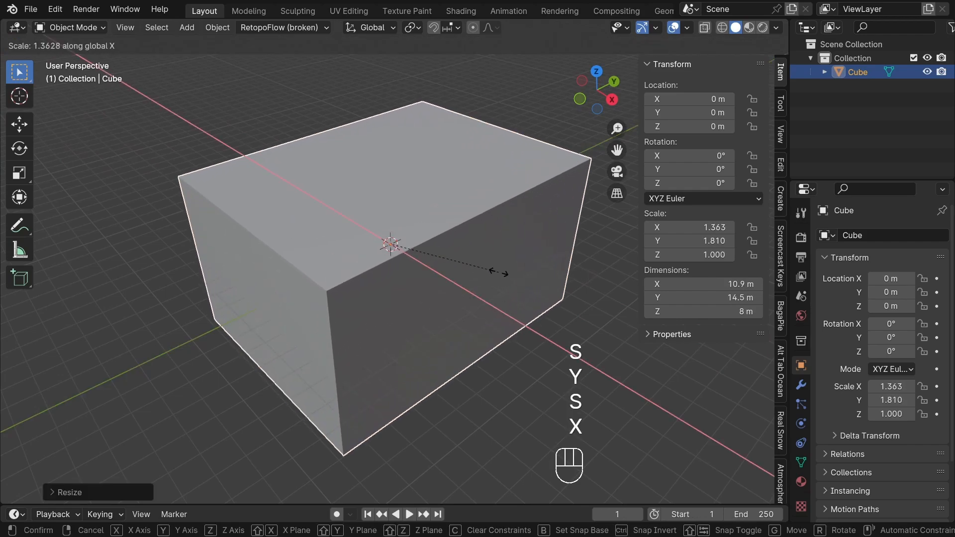
{"action": "left_click", "coordinate": [479, 275]}
{"action": "middle_click_drag", "start_coordinate": [478, 275], "coordinate": [473, 298]}
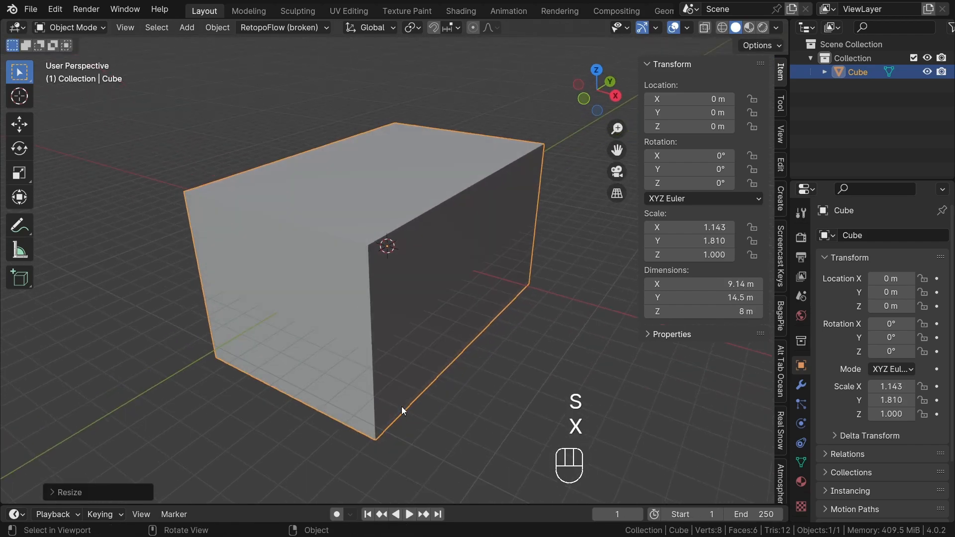
{"action": "middle_click_drag", "start_coordinate": [386, 307], "coordinate": [370, 273]}
- Try to bevel the box's front vertical corner edge with the scale unapplied, and undo that bevel
{"action": "key", "text": "Tab"}
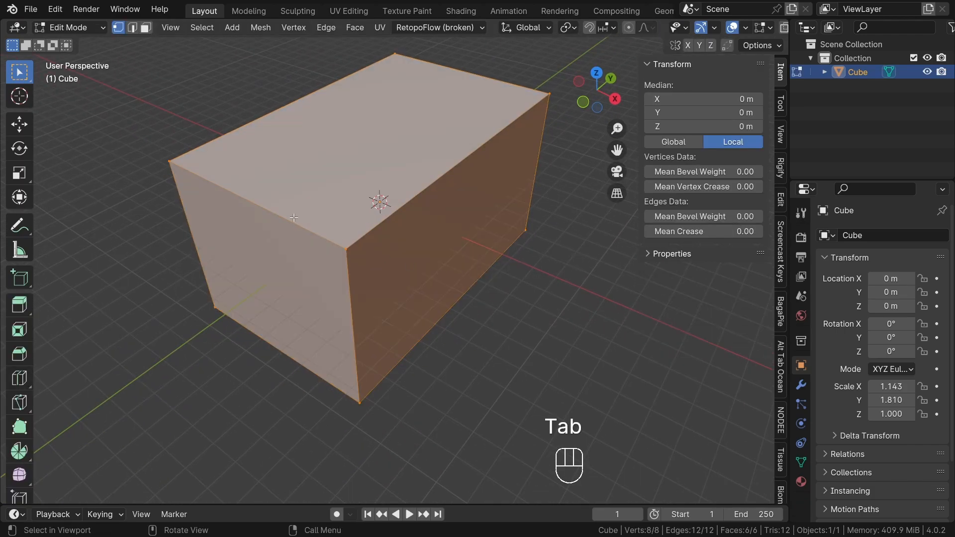
{"action": "left_click", "coordinate": [366, 319]}
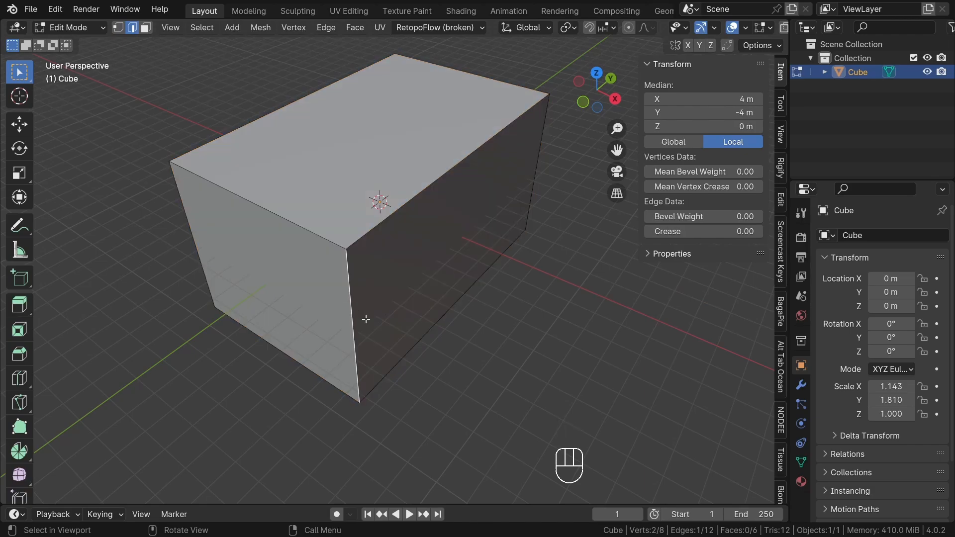
{"action": "key", "text": "ctrl+b"}
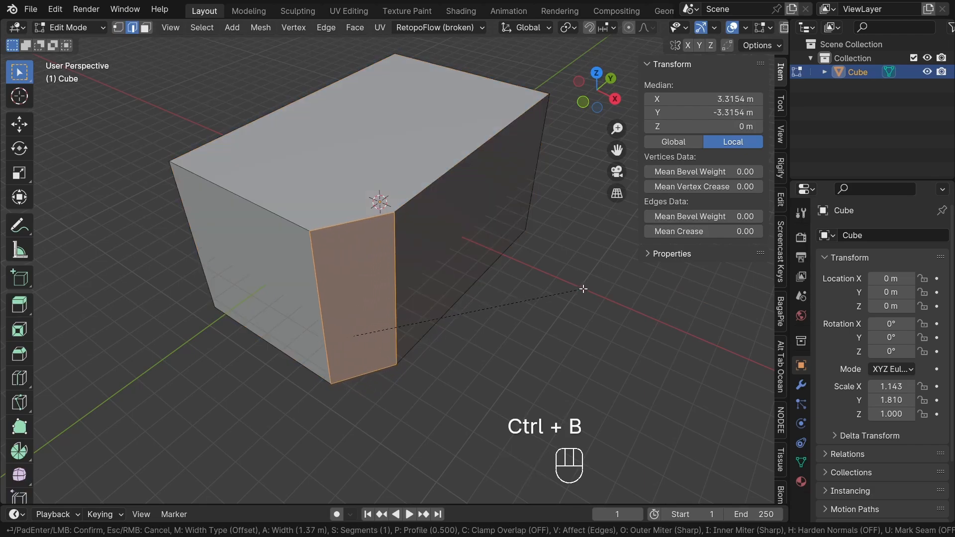
{"action": "left_click", "coordinate": [461, 309]}
{"action": "key", "text": "Tab"}
{"action": "key", "text": "Tab"}
{"action": "middle_click_drag", "start_coordinate": [462, 309], "coordinate": [495, 354]}
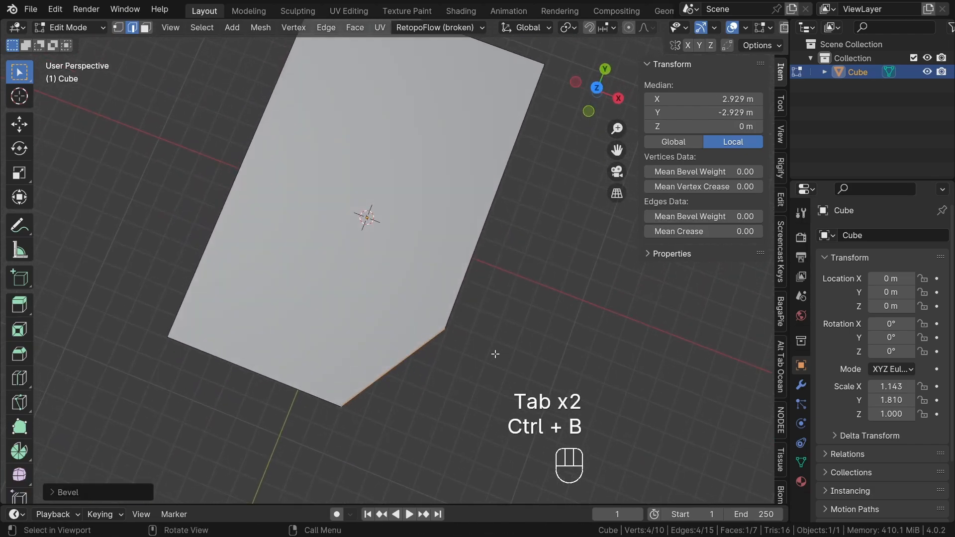
{"action": "middle_click_drag", "start_coordinate": [426, 346], "coordinate": [341, 387]}
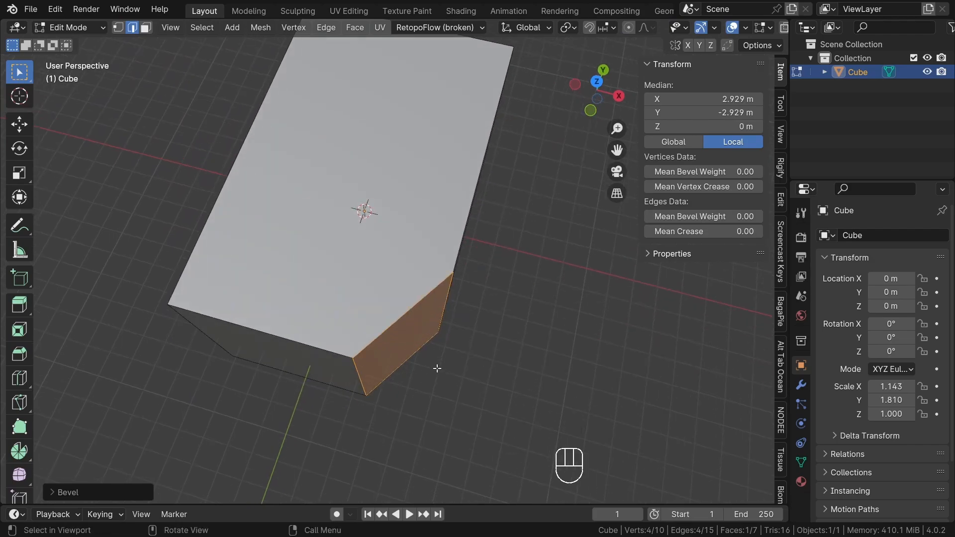
{"action": "key", "text": "ctrl+z"}
- Apply the box's scale in Object Mode
{"action": "key", "text": "Tab"}
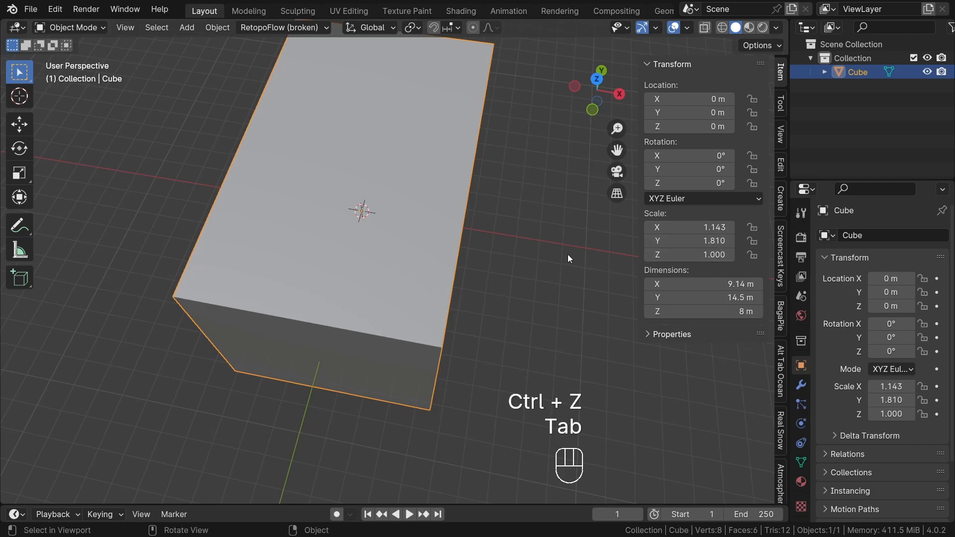
{"action": "key", "text": "ctrl+a"}
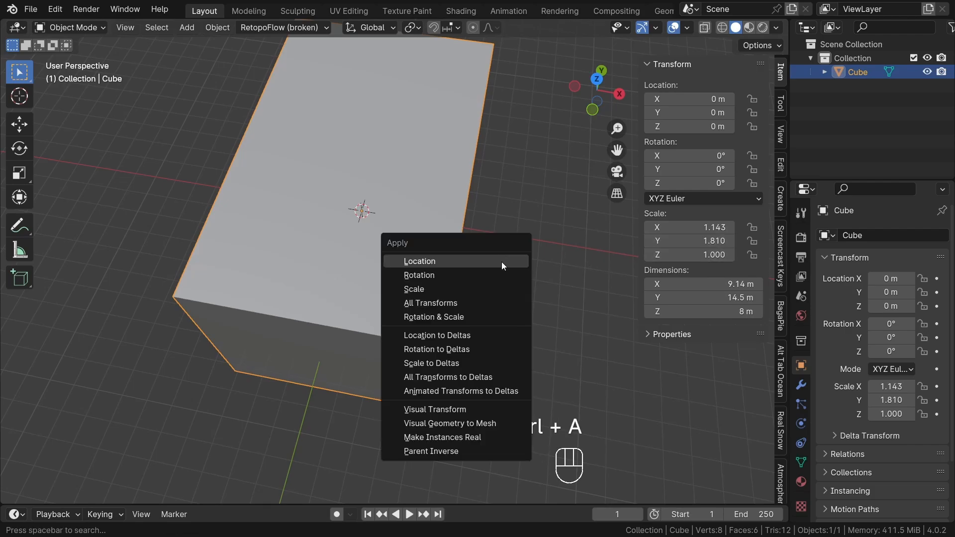
{"action": "left_click", "coordinate": [488, 292]}
- Bevel the front vertical corner edge of the box by about 3.07 m with one segment and return to Object Mode
{"action": "key", "text": "Tab"}
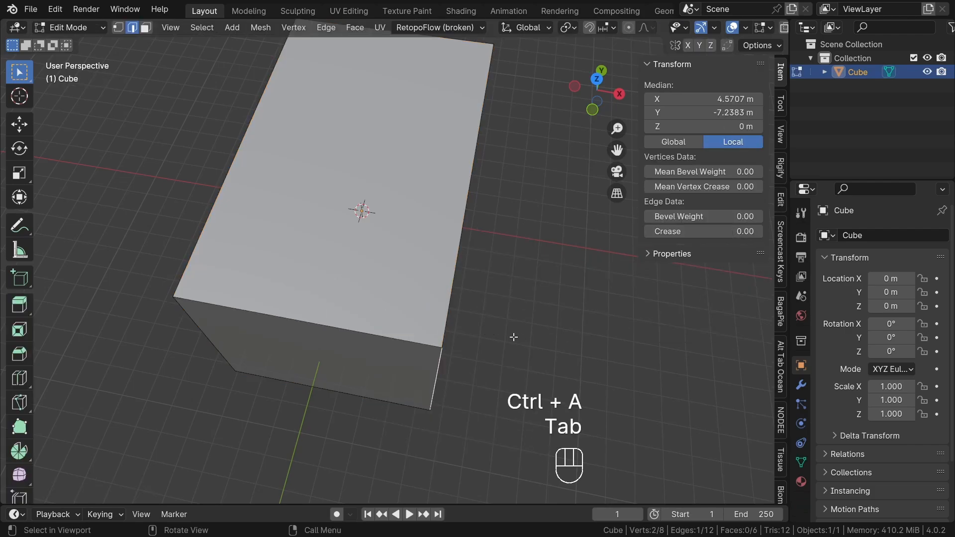
{"action": "key", "text": "ctrl+b"}
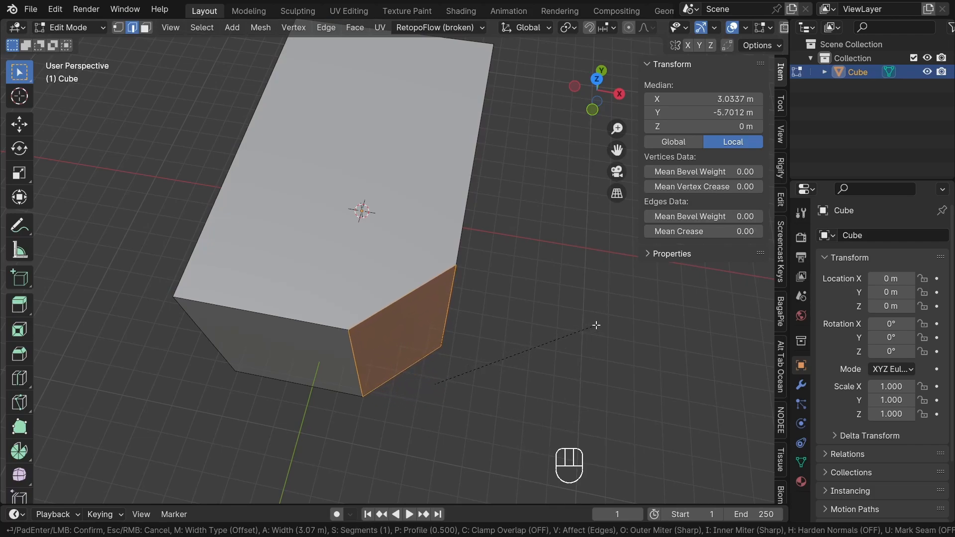
{"action": "left_click", "coordinate": [599, 323]}
{"action": "middle_click_drag", "start_coordinate": [447, 233], "coordinate": [443, 269]}
{"action": "key", "text": "Tab"}
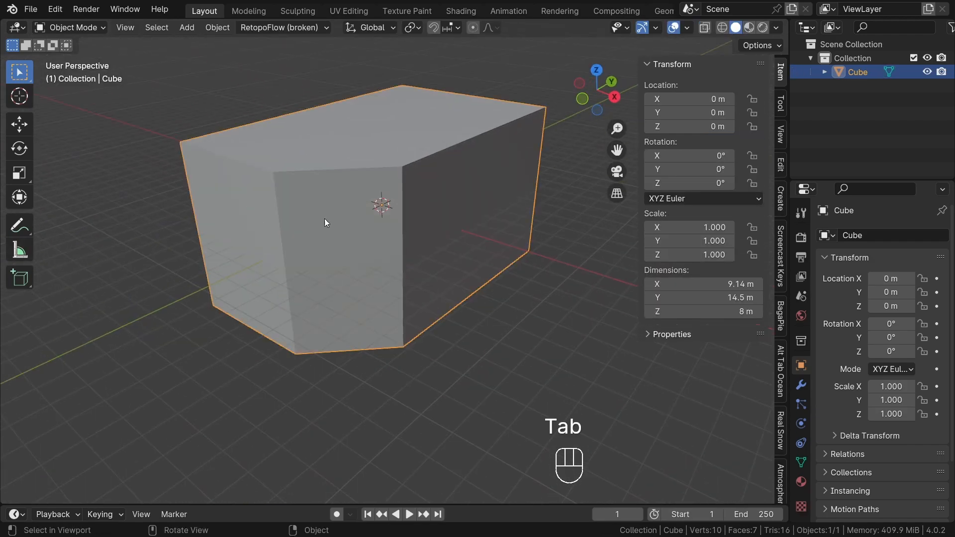
- Add a Bevel modifier to the box and examine the beveled edges around its chamfered corner
{"action": "scroll", "coordinate": [419, 222], "scroll_direction": "up", "scroll_amount": 2}
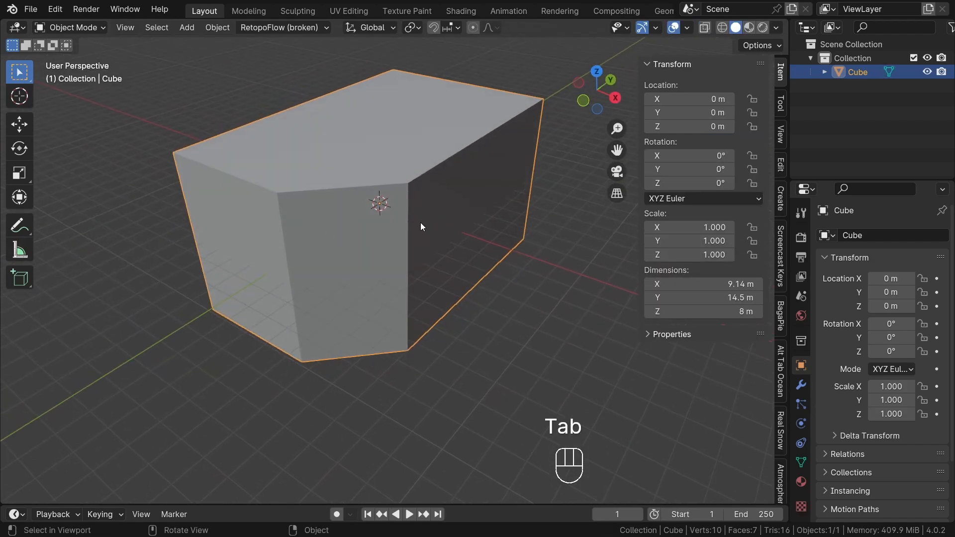
{"action": "left_click", "coordinate": [800, 385]}
{"action": "left_click", "coordinate": [884, 236]}
{"action": "left_click", "coordinate": [864, 240]}
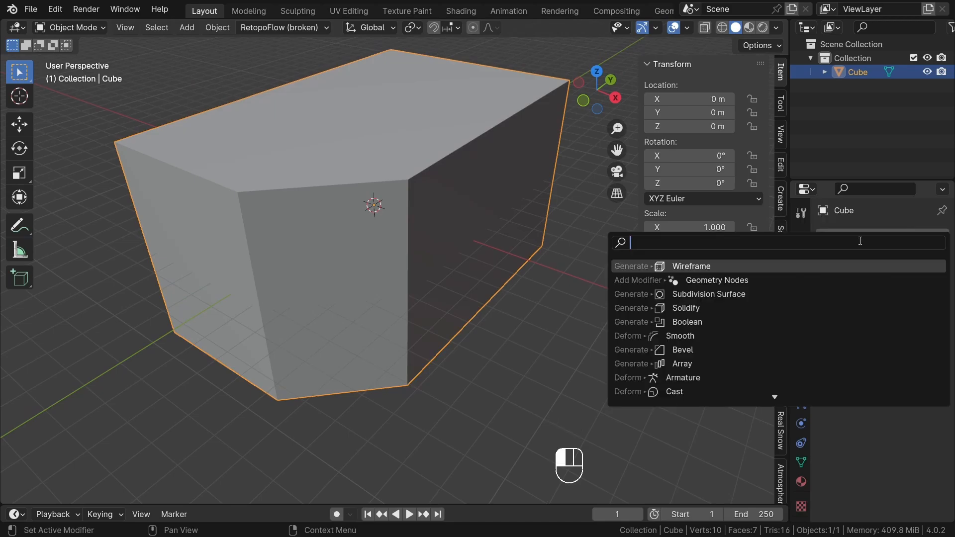
{"action": "type", "text": "bev"}
{"action": "key", "text": "Return"}
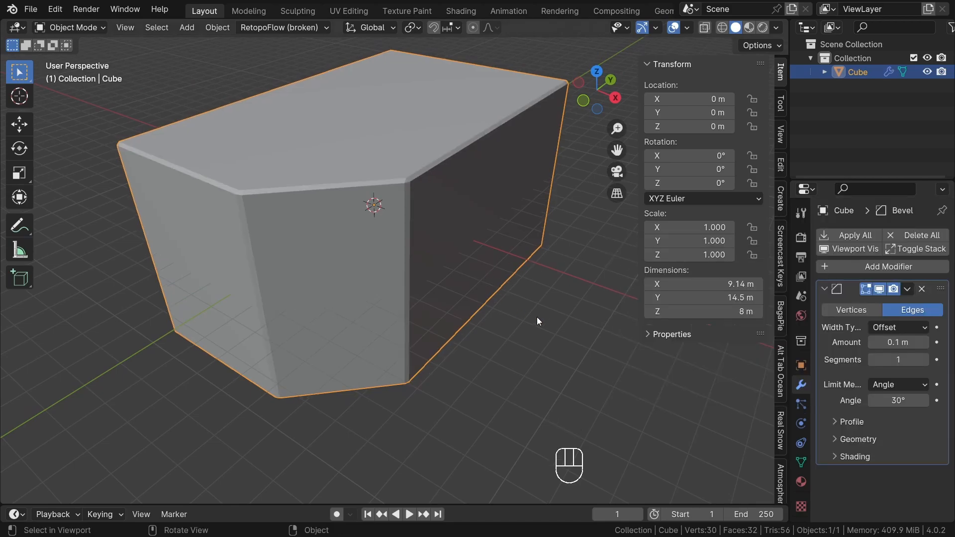
{"action": "left_click", "coordinate": [536, 317]}
{"action": "middle_click_drag", "start_coordinate": [536, 317], "coordinate": [360, 215]}
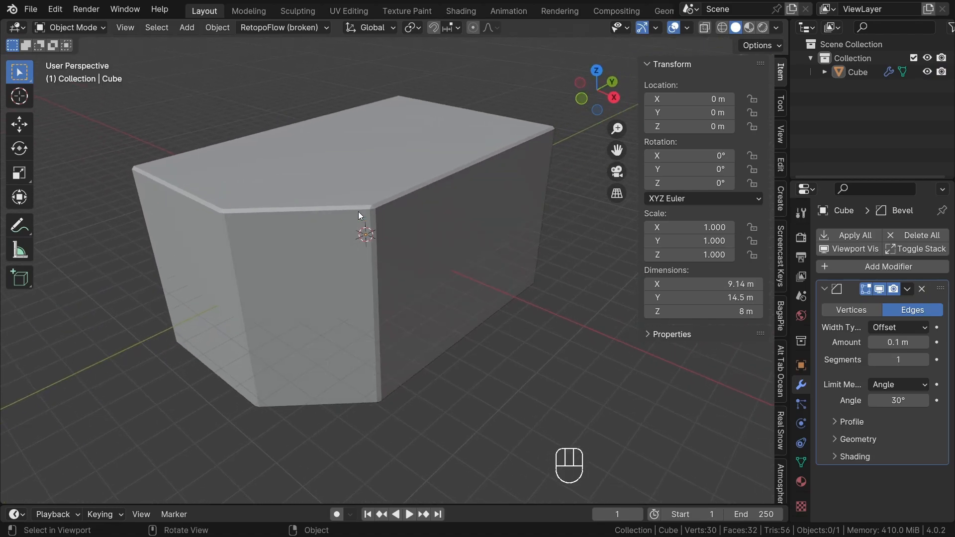
{"action": "middle_click_drag", "start_coordinate": [428, 267], "coordinate": [392, 259]}
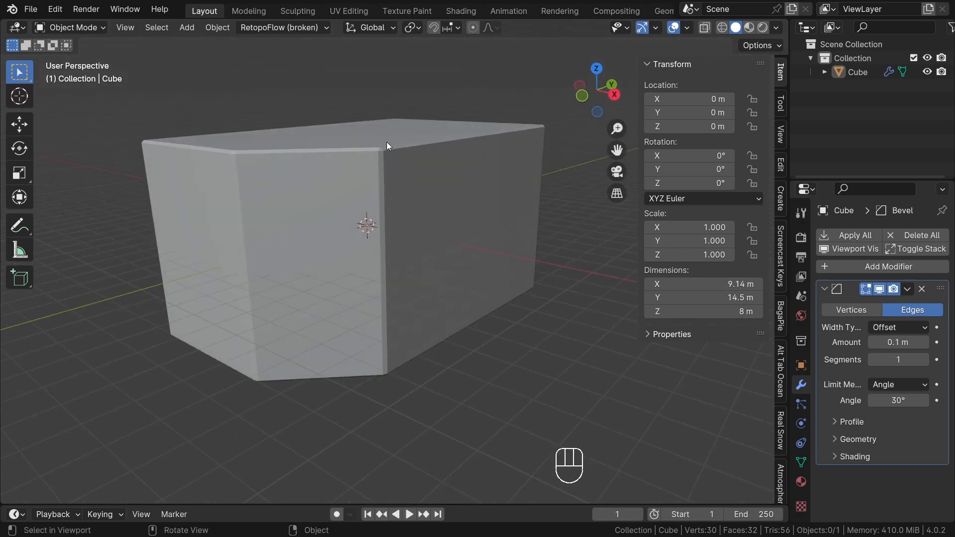
{"action": "middle_click_drag", "start_coordinate": [407, 177], "coordinate": [324, 216]}
- Select the box's five vertical edges in Edit Mode, set their mean bevel weight to 1.00, and return to Object Mode
{"action": "left_click", "coordinate": [389, 228]}
{"action": "key", "text": "Tab"}
{"action": "left_click", "coordinate": [500, 294]}
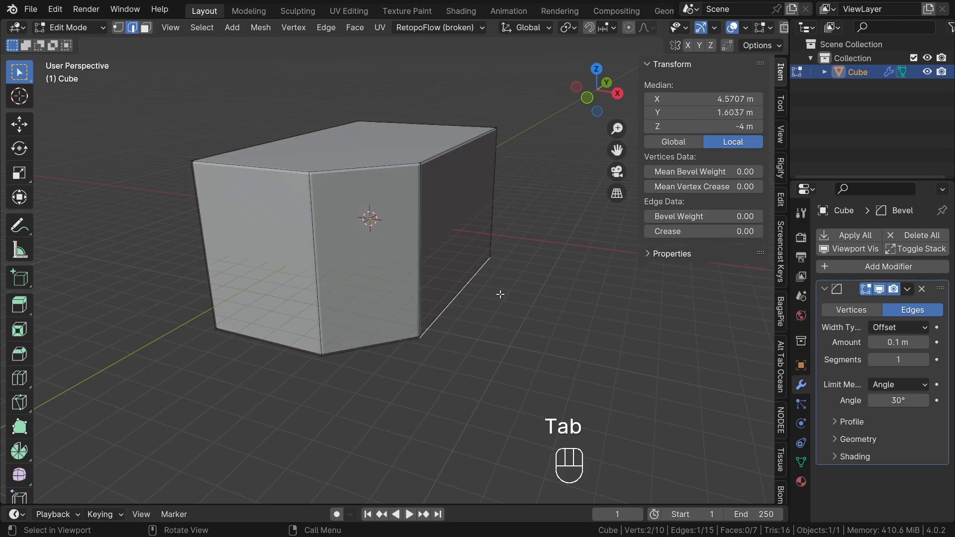
{"action": "left_click", "coordinate": [321, 243], "text": "shift"}
{"action": "middle_click_drag", "start_coordinate": [321, 243], "coordinate": [370, 245]}
{"action": "left_click", "coordinate": [245, 244], "text": "shift"}
{"action": "middle_click_drag", "start_coordinate": [245, 244], "coordinate": [333, 201]}
{"action": "left_click", "coordinate": [265, 192], "text": "shift"}
{"action": "middle_click_drag", "start_coordinate": [266, 192], "coordinate": [626, 207]}
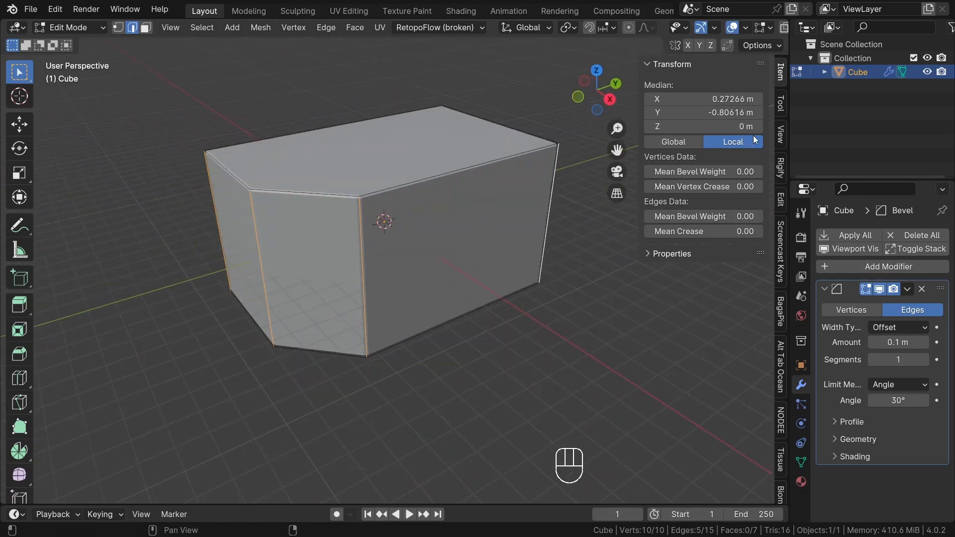
{"action": "key", "text": "n"}
{"action": "key", "text": "n"}
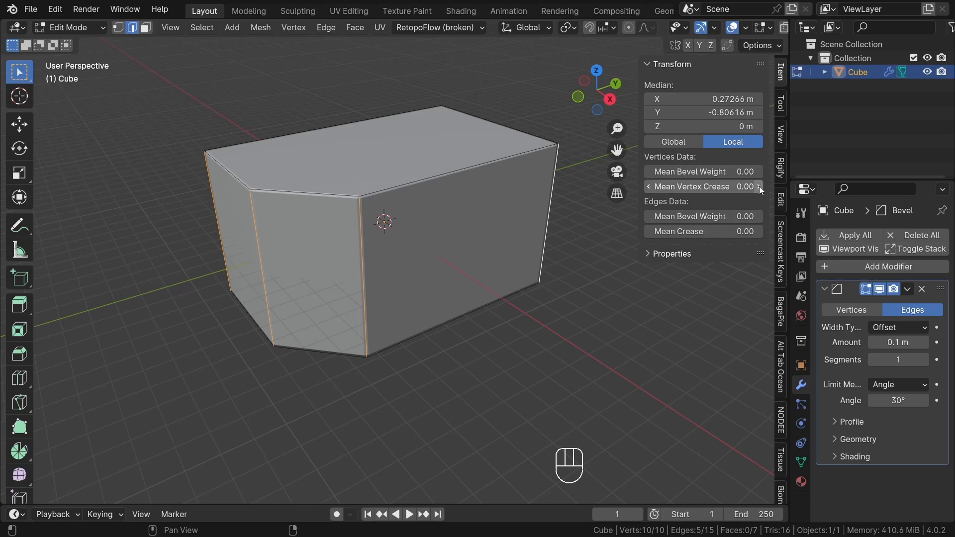
{"action": "left_click_drag", "start_coordinate": [689, 216], "coordinate": [706, 217]}
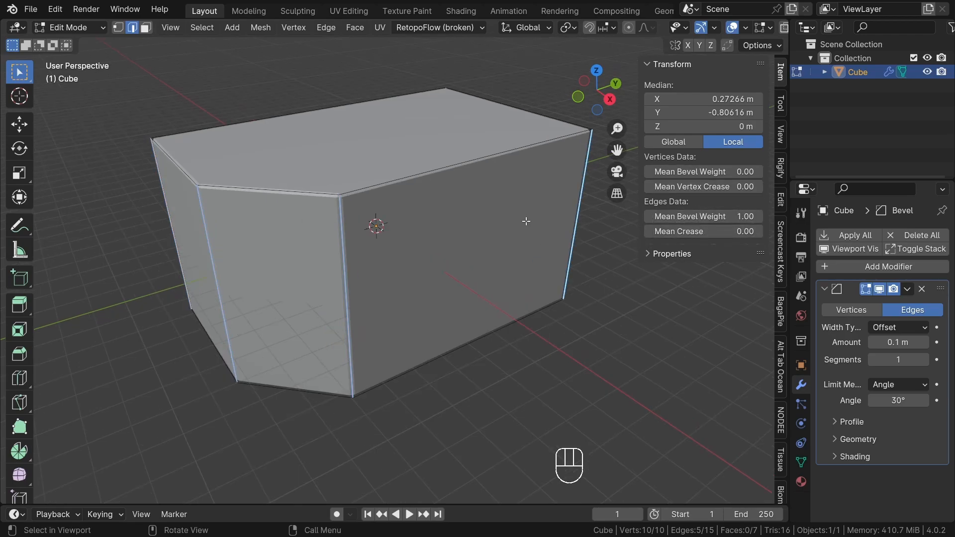
{"action": "scroll", "coordinate": [527, 222], "scroll_direction": "down", "scroll_amount": 1}
{"action": "key", "text": "Tab"}
- Change the Bevel modifier's limit method to Weight and raise its amount to about 1.37 m
{"action": "left_click_drag", "start_coordinate": [789, 252], "coordinate": [724, 256]}
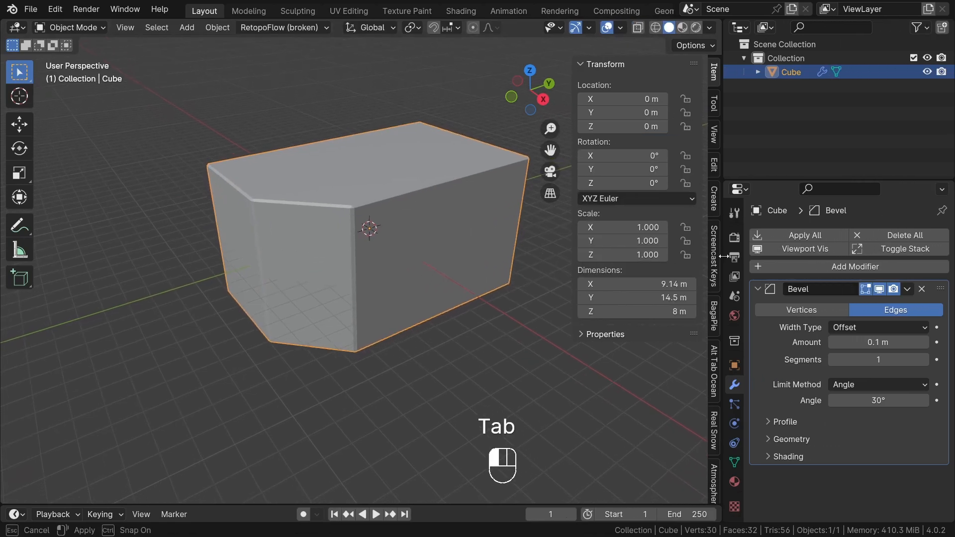
{"action": "left_click", "coordinate": [841, 387]}
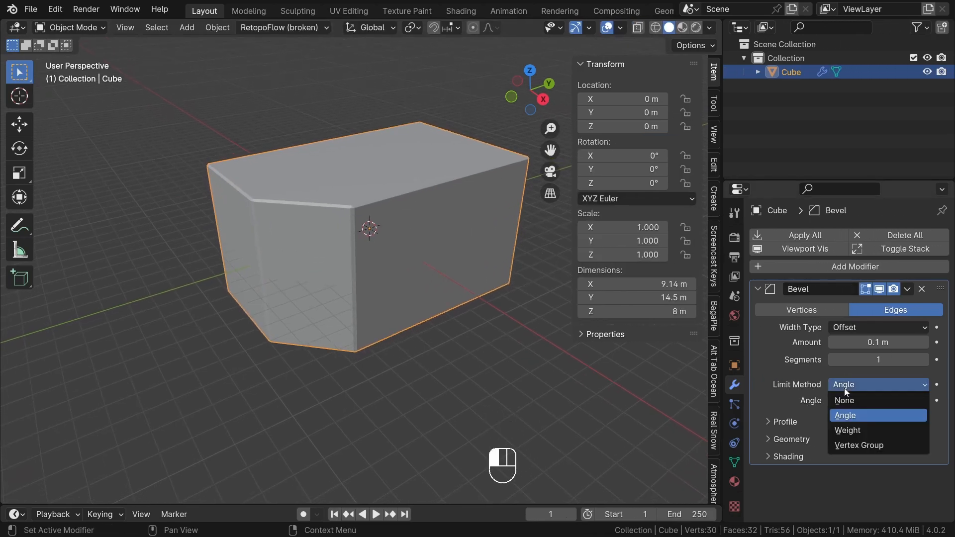
{"action": "left_click", "coordinate": [862, 429]}
{"action": "scroll", "coordinate": [419, 281], "scroll_direction": "up", "scroll_amount": 1}
{"action": "left_click_drag", "start_coordinate": [855, 344], "coordinate": [920, 343]}
{"action": "middle_click_drag", "start_coordinate": [401, 279], "coordinate": [412, 305]}
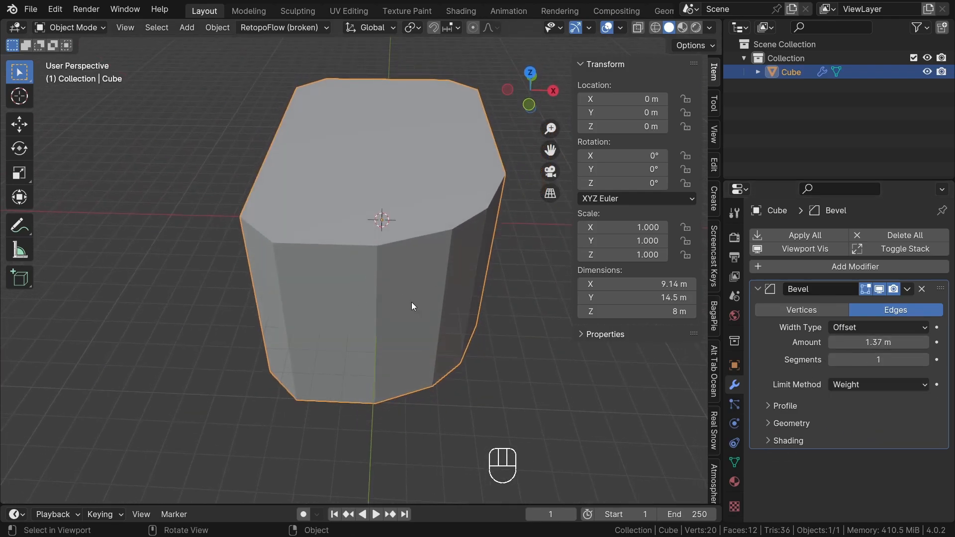
- Set the Bevel modifier's amount to about 0.65 m and its segments to 6 to round the vertical edges
{"action": "left_click_drag", "start_coordinate": [872, 342], "coordinate": [835, 342]}
{"action": "left_click", "coordinate": [924, 359]}
{"action": "left_click", "coordinate": [924, 359]}
{"action": "left_click", "coordinate": [924, 359]}
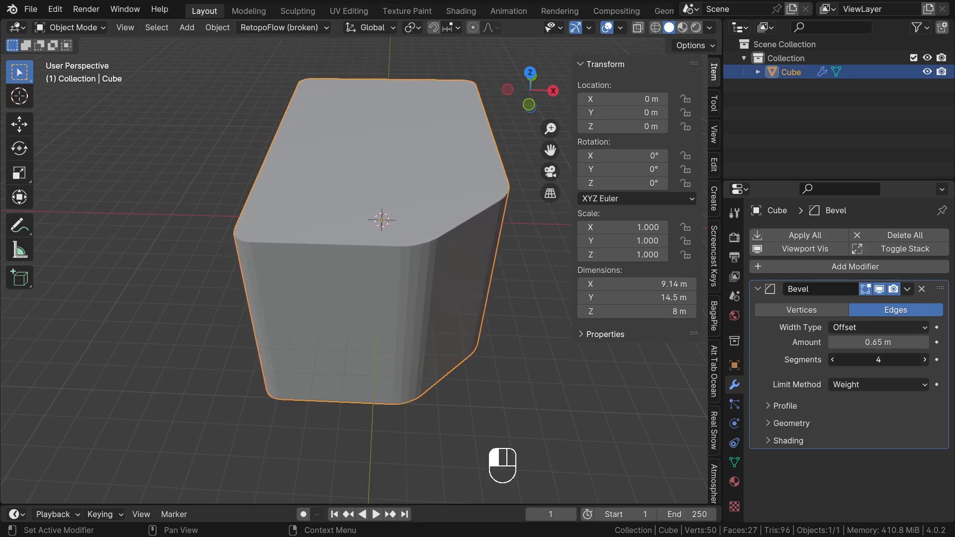
{"action": "left_click", "coordinate": [924, 359]}
{"action": "middle_click_drag", "start_coordinate": [575, 337], "coordinate": [397, 318]}
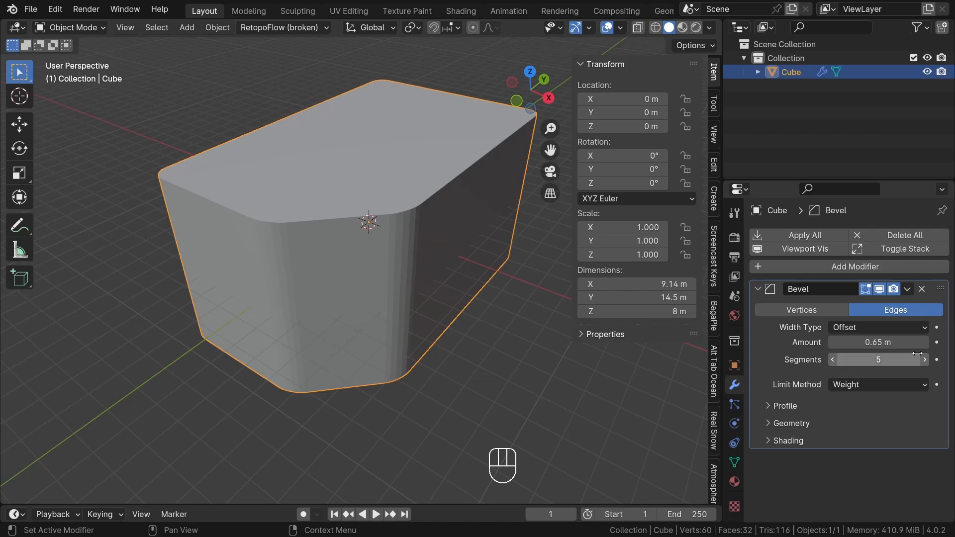
- Apply Shade Smooth to the box and deselect it
{"action": "right_click", "coordinate": [419, 198]}
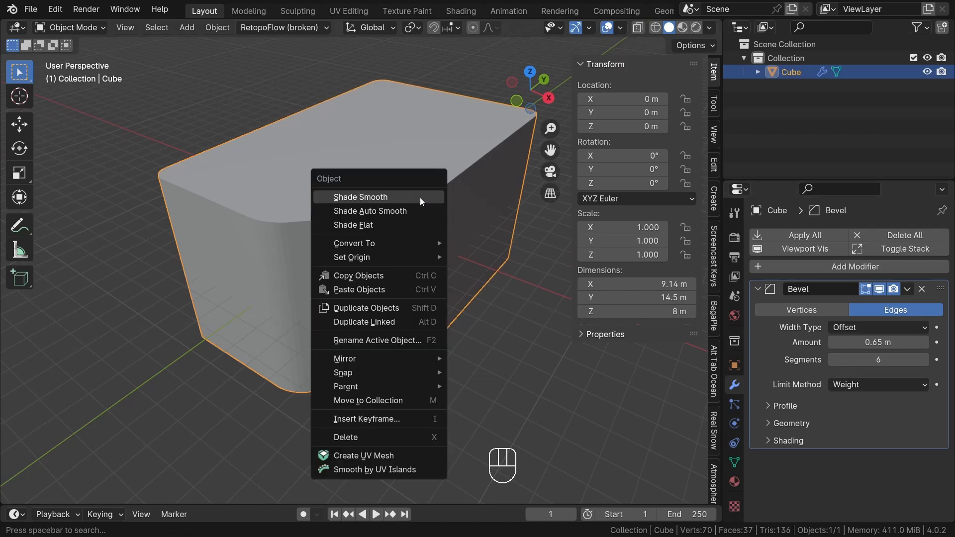
{"action": "left_click", "coordinate": [392, 198]}
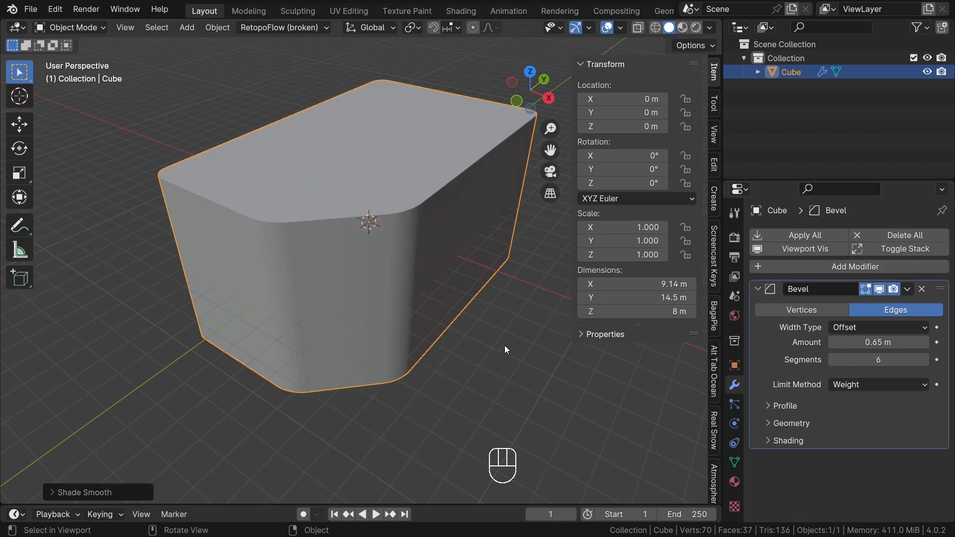
{"action": "middle_click_drag", "start_coordinate": [504, 346], "coordinate": [473, 386]}
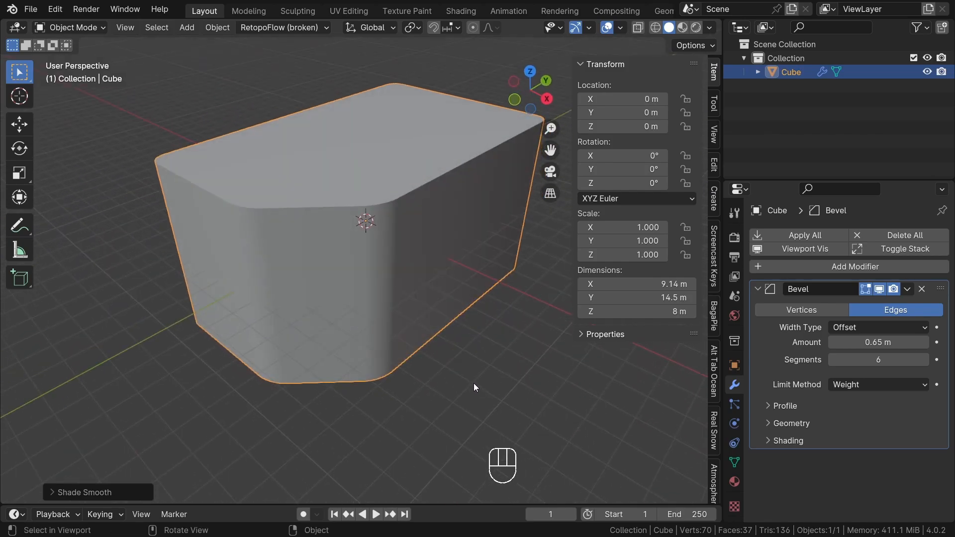
{"action": "left_click", "coordinate": [473, 383]}
- Duplicate the rounded box and move the copy up about 5.9 m along Z
{"action": "left_click", "coordinate": [396, 303]}
{"action": "middle_click_drag", "start_coordinate": [395, 303], "coordinate": [334, 299]}
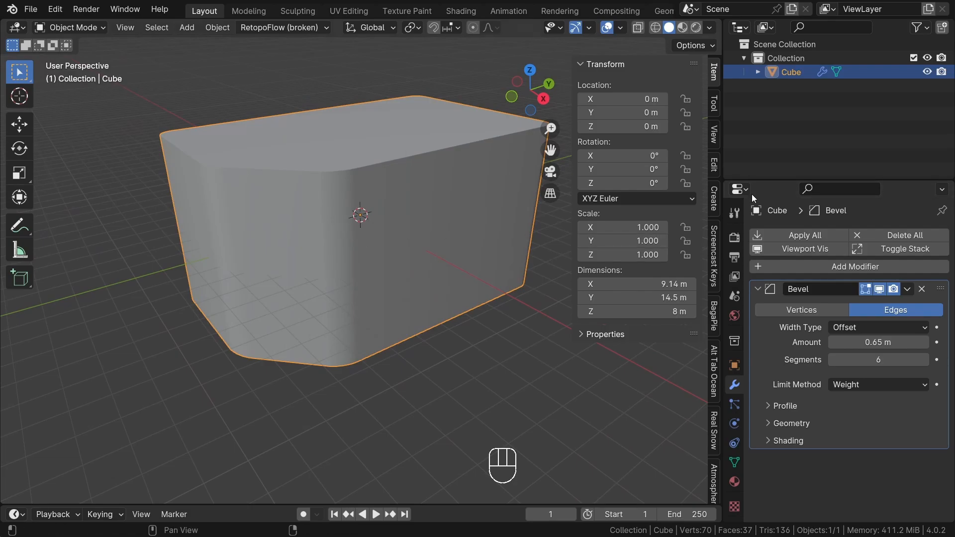
{"action": "middle_click_drag", "start_coordinate": [463, 262], "coordinate": [456, 316]}
{"action": "key", "text": "shift+d"}
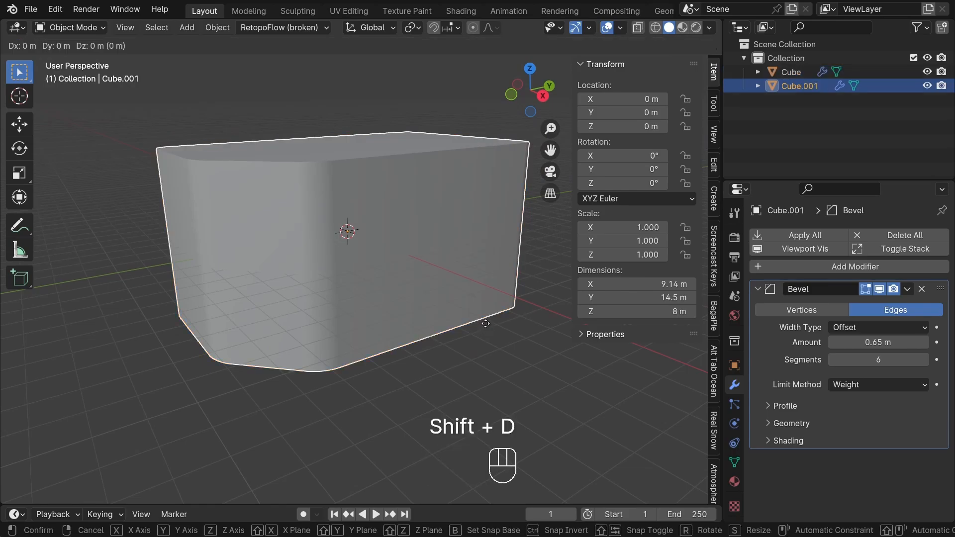
{"action": "key", "text": "z"}
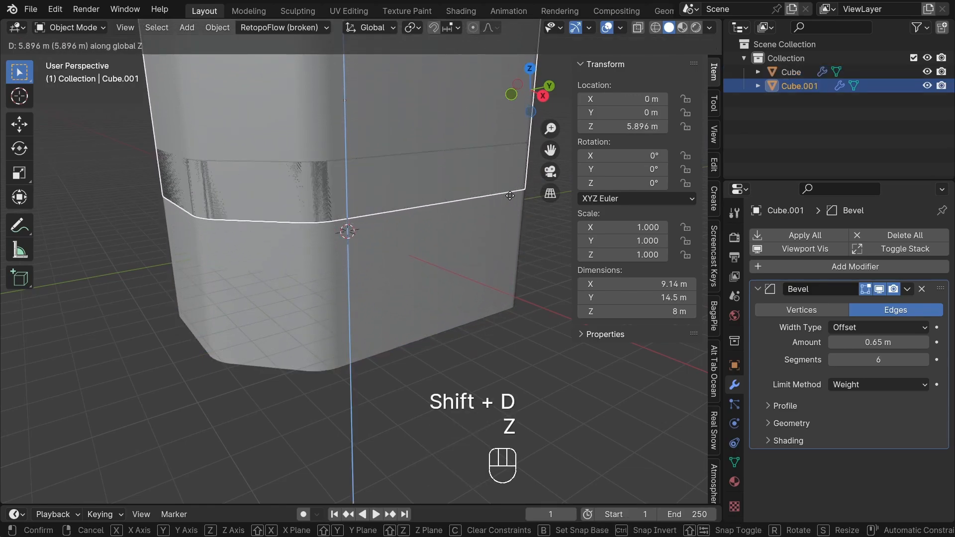
{"action": "left_click", "coordinate": [502, 214]}
- Flatten the upper copy along Z into a slab about 1.57 m thick
{"action": "scroll", "coordinate": [502, 213], "scroll_direction": "down", "scroll_amount": 2}
{"action": "key", "text": "s"}
{"action": "key", "text": "z"}
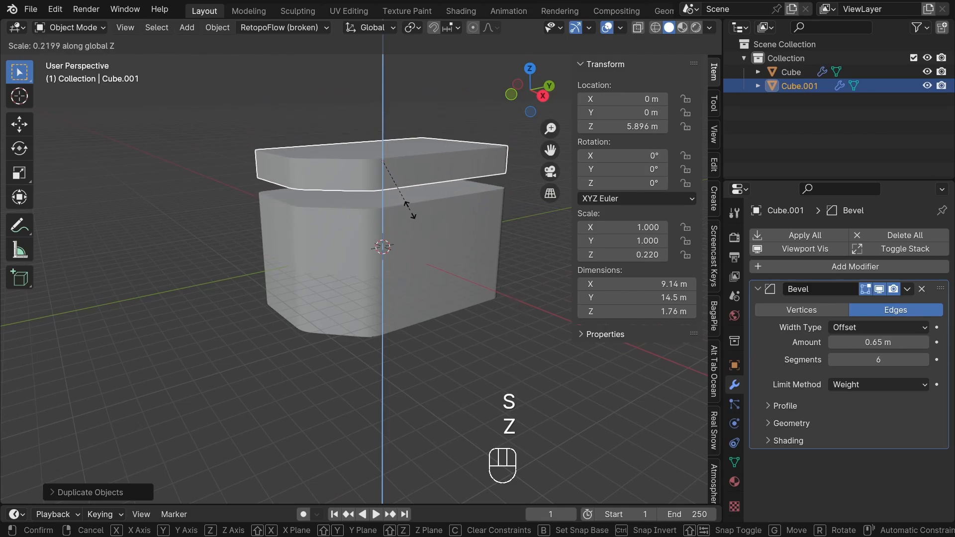
{"action": "left_click", "coordinate": [405, 204]}
- Scale the slab to about 1.124 in X and Y only, and lower it along Z around the box's upper part as a band
{"action": "scroll", "coordinate": [478, 240], "scroll_direction": "up", "scroll_amount": 2}
{"action": "key", "text": "s"}
{"action": "key", "text": "shift+z"}
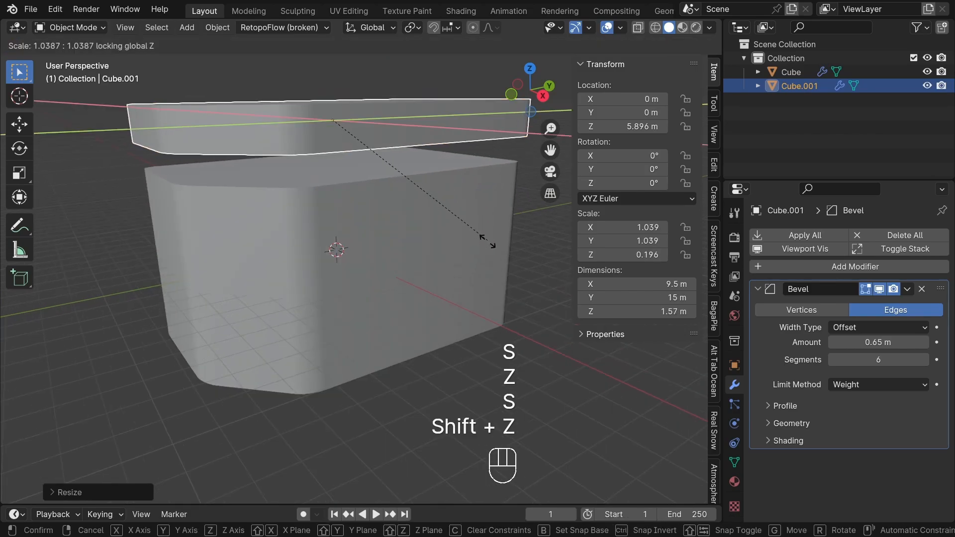
{"action": "left_click", "coordinate": [507, 246]}
{"action": "key", "text": "g"}
{"action": "key", "text": "z"}
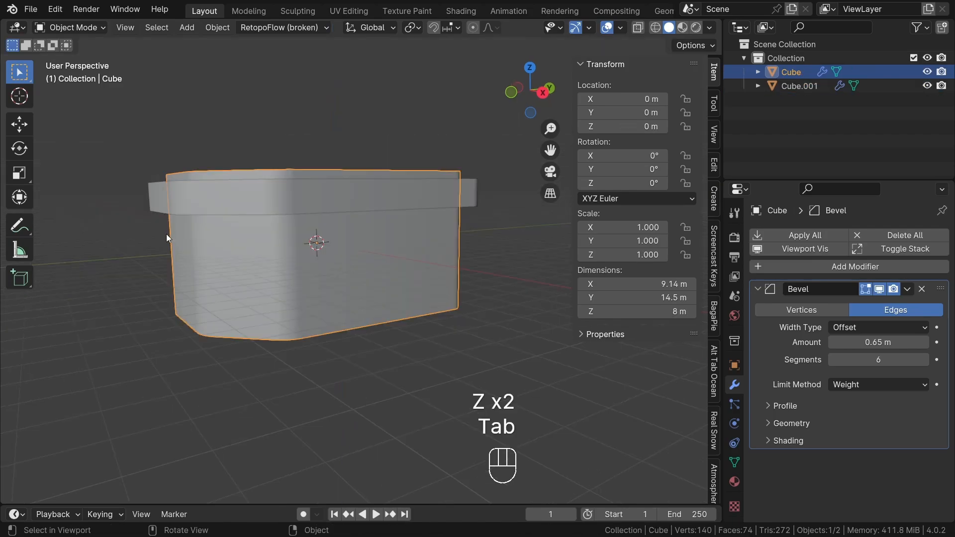
- Raise the box's top face along Z in Edit Mode, making the box about 9.62 m tall, and return to Object Mode
{"action": "key", "text": "Tab"}
{"action": "key", "text": "g"}
{"action": "key", "text": "z"}
{"action": "left_click", "coordinate": [299, 196]}
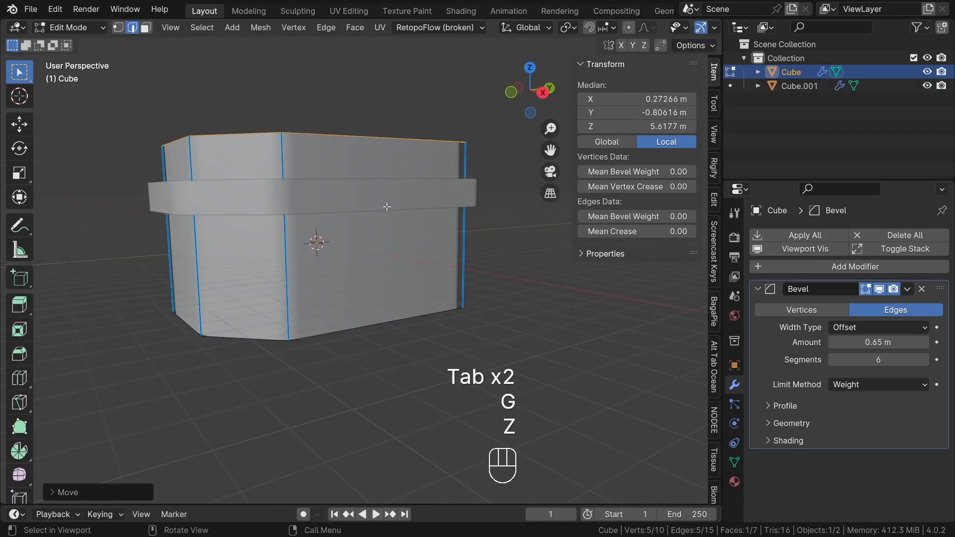
{"action": "key", "text": "Tab"}
- Duplicate the band straight up along Z, placing the copy at about Z 4.86 m with a gap between them
{"action": "left_click", "coordinate": [300, 198]}
{"action": "key", "text": "shift+d"}
{"action": "key", "text": "z"}
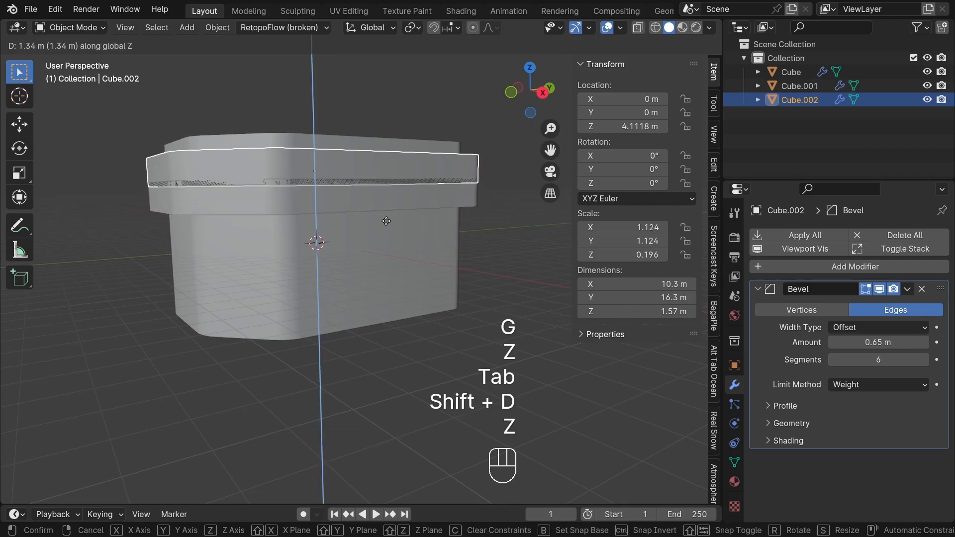
{"action": "left_click", "coordinate": [384, 189]}
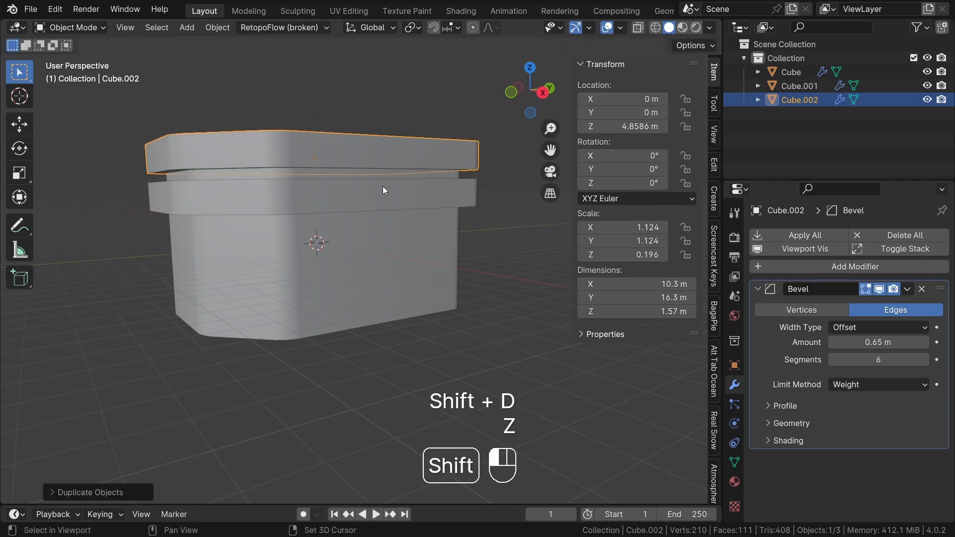
- Move both bands up together along Z, putting the lower one at about 4.10 m and the upper one at about 6.19 m
{"action": "left_click", "coordinate": [383, 189], "text": "shift"}
{"action": "key", "text": "g"}
{"action": "key", "text": "z"}
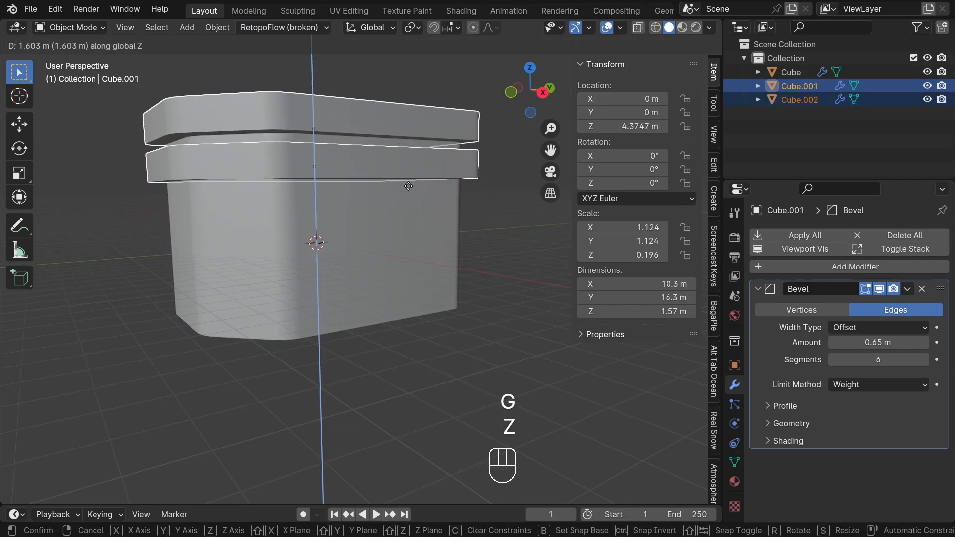
{"action": "left_click", "coordinate": [407, 185]}
- Scale both bands together along Z to a thickness of about 1.16 m each
{"action": "middle_click_drag", "start_coordinate": [408, 187], "coordinate": [410, 225]}
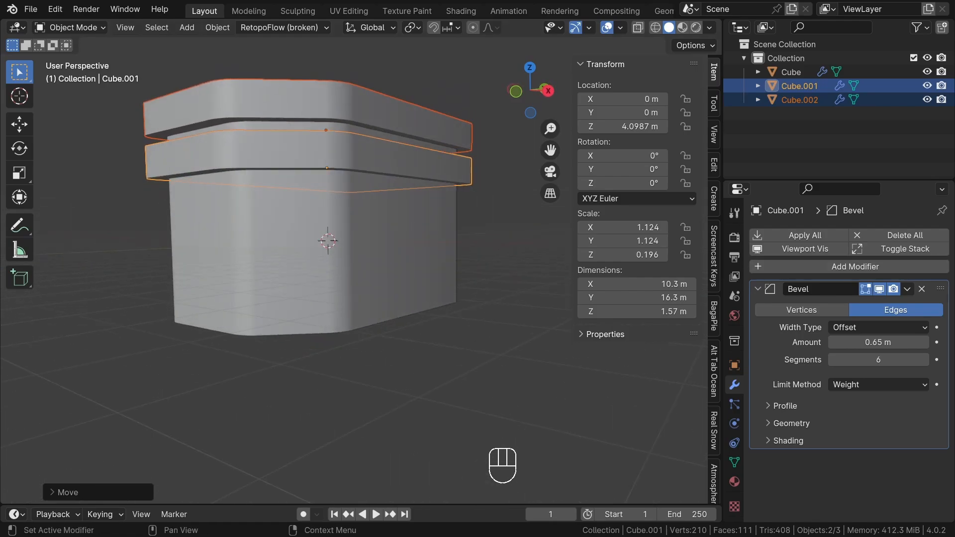
{"action": "left_click", "coordinate": [309, 147]}
{"action": "left_click", "coordinate": [378, 120], "text": "shift"}
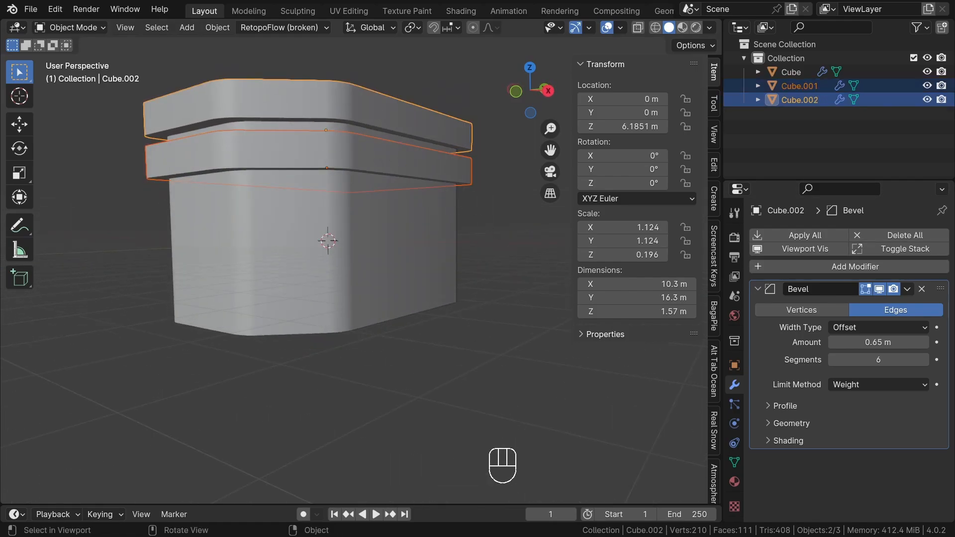
{"action": "key", "text": "s"}
{"action": "key", "text": "z"}
{"action": "left_click", "coordinate": [404, 219]}
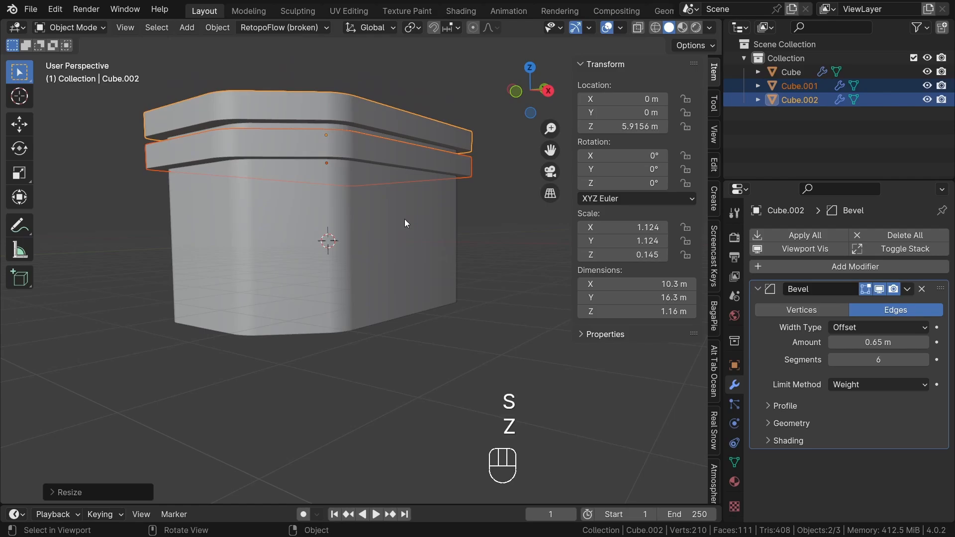
- Apply the scale of both bands and of the box, and deselect everything
{"action": "key", "text": "ctrl+a"}
{"action": "left_click", "coordinate": [437, 194]}
{"action": "left_click", "coordinate": [389, 196]}
{"action": "key", "text": "ctrl+a"}
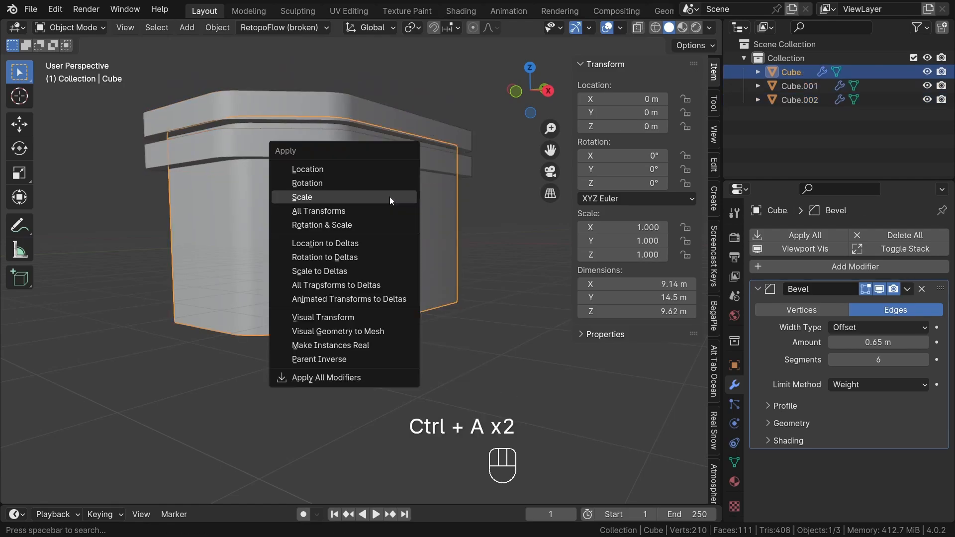
{"action": "left_click", "coordinate": [389, 195]}
{"action": "key", "text": "a"}
{"action": "key", "text": "a"}
- Add a second Bevel modifier to the top band, below its existing weight-based one
{"action": "middle_click_drag", "start_coordinate": [391, 177], "coordinate": [396, 217], "text": "shift"}
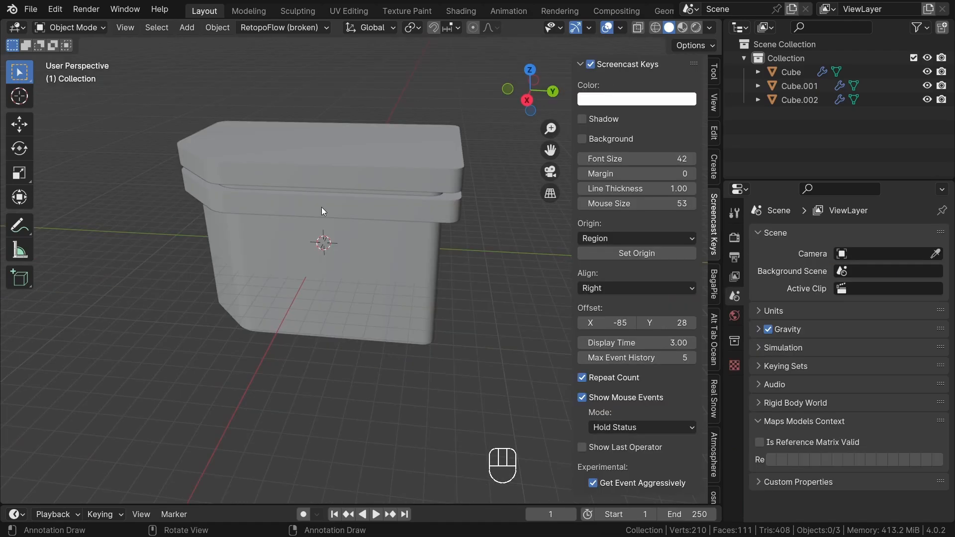
{"action": "scroll", "coordinate": [415, 193], "scroll_direction": "up", "scroll_amount": 6}
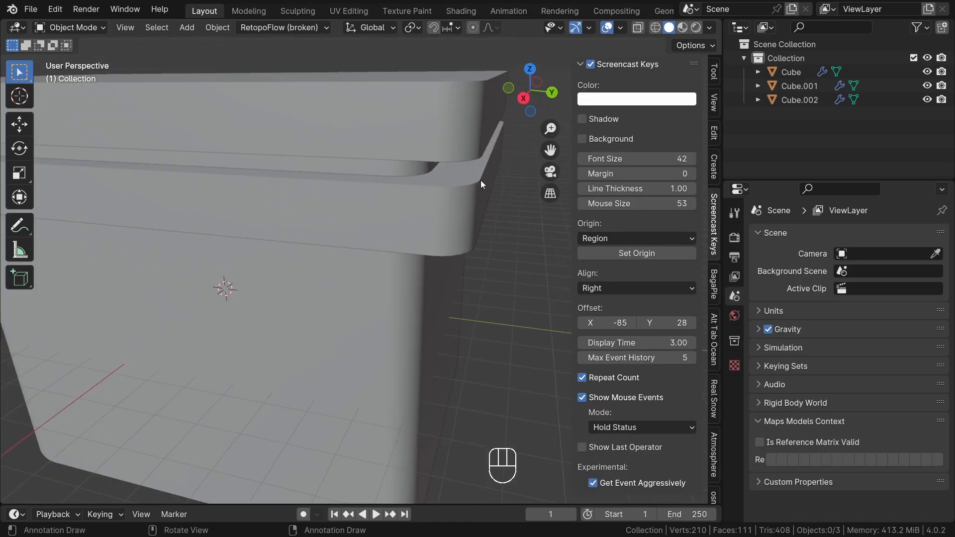
{"action": "scroll", "coordinate": [480, 184], "scroll_direction": "down", "scroll_amount": 8}
{"action": "left_click", "coordinate": [497, 152]}
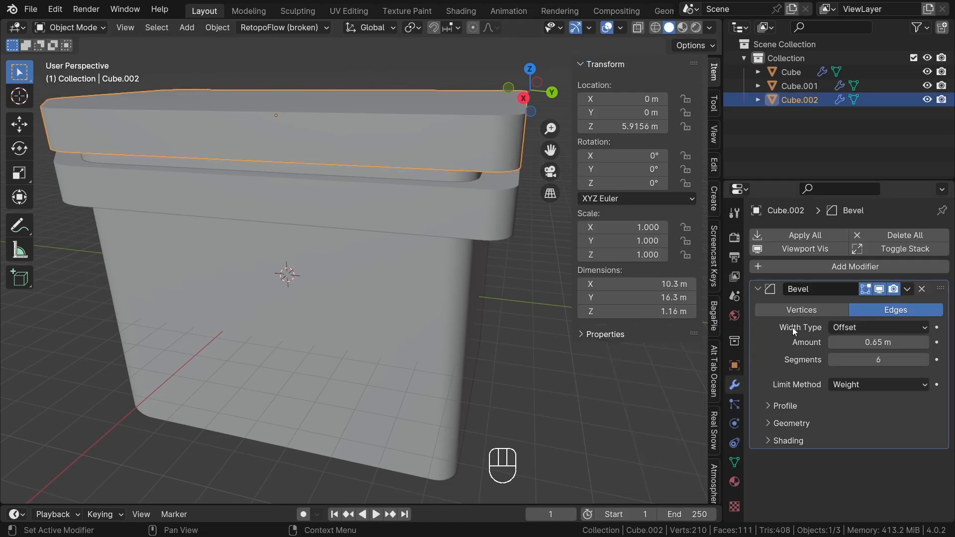
{"action": "left_click", "coordinate": [768, 294]}
{"action": "left_click", "coordinate": [779, 268]}
{"action": "left_click", "coordinate": [780, 270]}
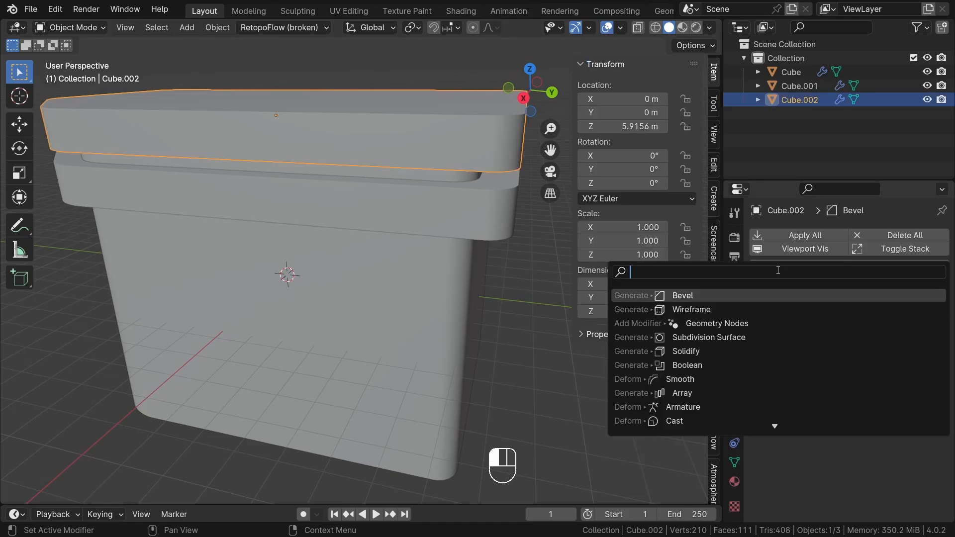
{"action": "type", "text": "be"}
{"action": "left_click", "coordinate": [696, 297]}
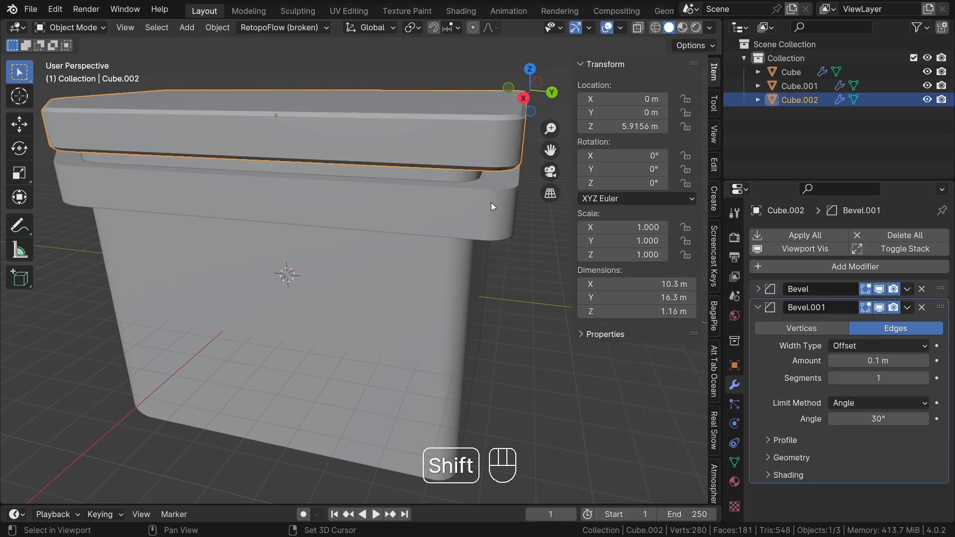
- Set the top band's second Bevel modifier amount to about 0.032 m
{"action": "scroll", "coordinate": [491, 202], "scroll_direction": "up", "scroll_amount": 6}
{"action": "left_click_drag", "start_coordinate": [894, 353], "coordinate": [863, 353], "text": "shift"}
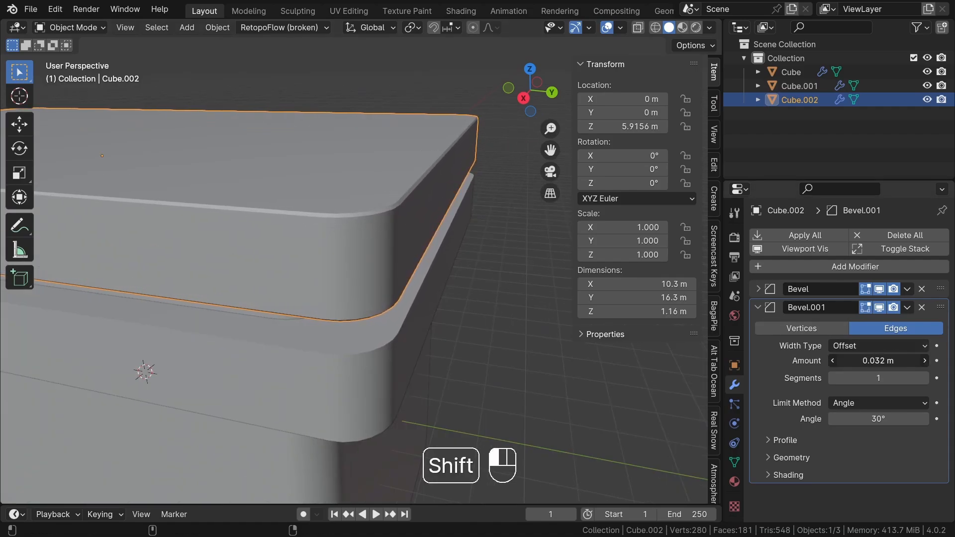
{"action": "scroll", "coordinate": [405, 292], "scroll_direction": "down", "scroll_amount": 2}
{"action": "middle_click_drag", "start_coordinate": [405, 292], "coordinate": [410, 278]}
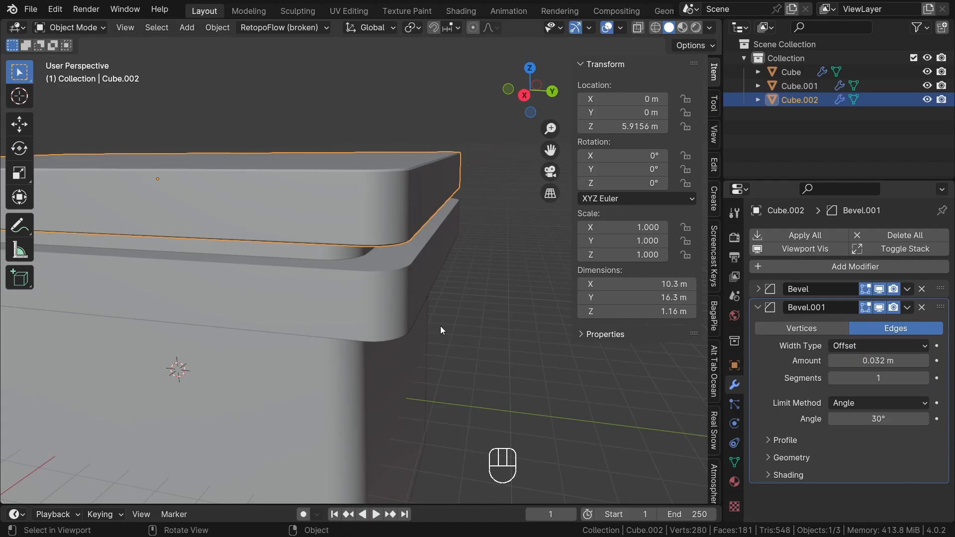
- Copy the top band's modifiers to the lower band, and select the box body
{"action": "left_click", "coordinate": [421, 279]}
{"action": "left_click", "coordinate": [426, 211], "text": "shift"}
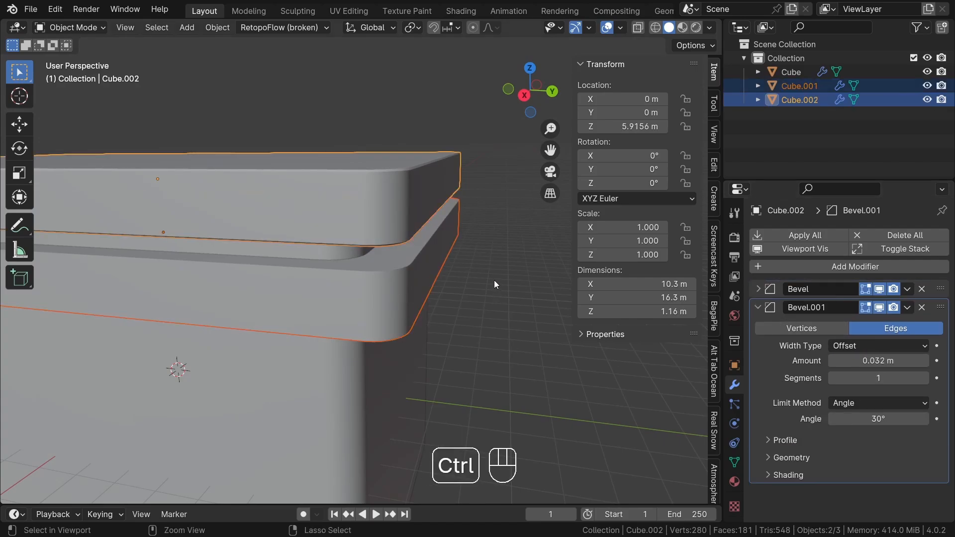
{"action": "key", "text": "ctrl+l"}
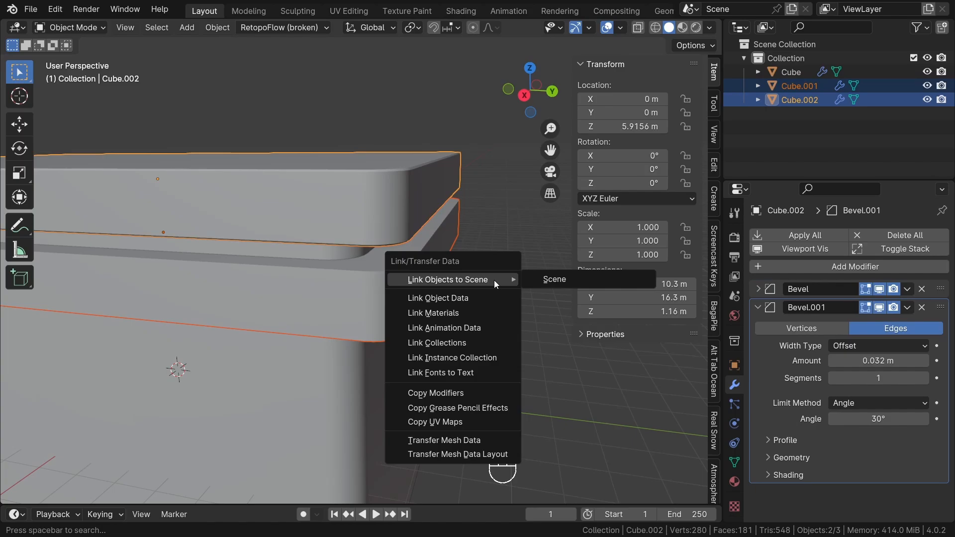
{"action": "left_click", "coordinate": [480, 396]}
{"action": "scroll", "coordinate": [440, 348], "scroll_direction": "down", "scroll_amount": 2}
{"action": "middle_click_drag", "start_coordinate": [441, 348], "coordinate": [449, 303]}
{"action": "left_click", "coordinate": [397, 339]}
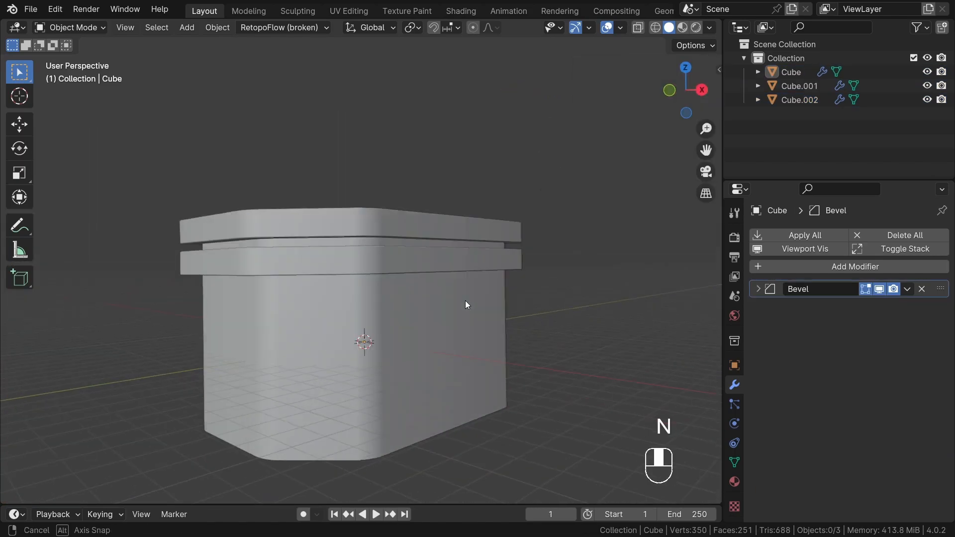
- Duplicate the lower band and move the copy down about 8.2 m along Z to the base of the box
{"action": "middle_click_drag", "start_coordinate": [466, 305], "coordinate": [454, 375]}
{"action": "left_click", "coordinate": [469, 278], "text": "shift"}
{"action": "middle_click_drag", "start_coordinate": [469, 286], "coordinate": [521, 250]}
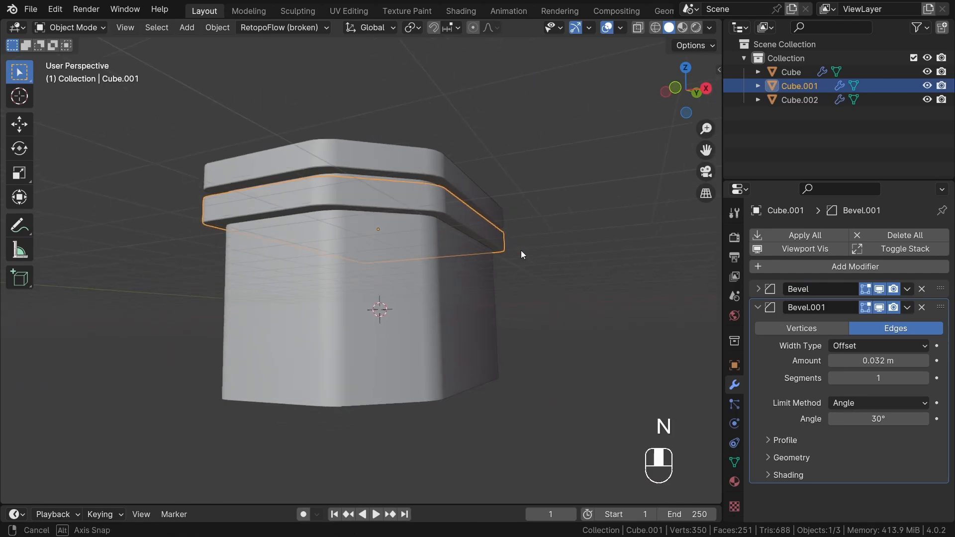
{"action": "key", "text": "shift+d"}
{"action": "key", "text": "z"}
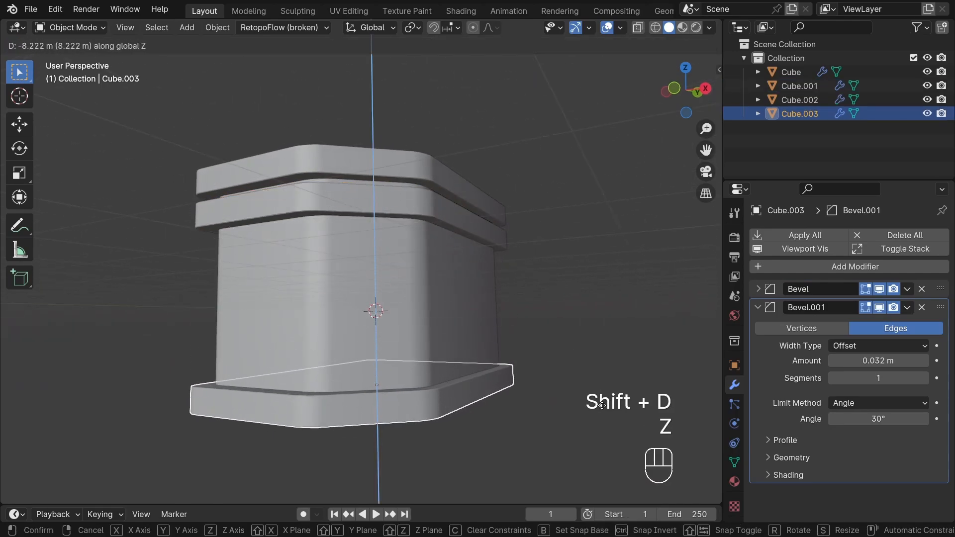
{"action": "left_click", "coordinate": [602, 404]}
- Shrink the base band slightly in X and Y only, so it protrudes less from the box
{"action": "middle_click_drag", "start_coordinate": [602, 404], "coordinate": [575, 336]}
{"action": "scroll", "coordinate": [576, 336], "scroll_direction": "up", "scroll_amount": 5}
{"action": "key", "text": "s"}
{"action": "key", "text": "shift+z"}
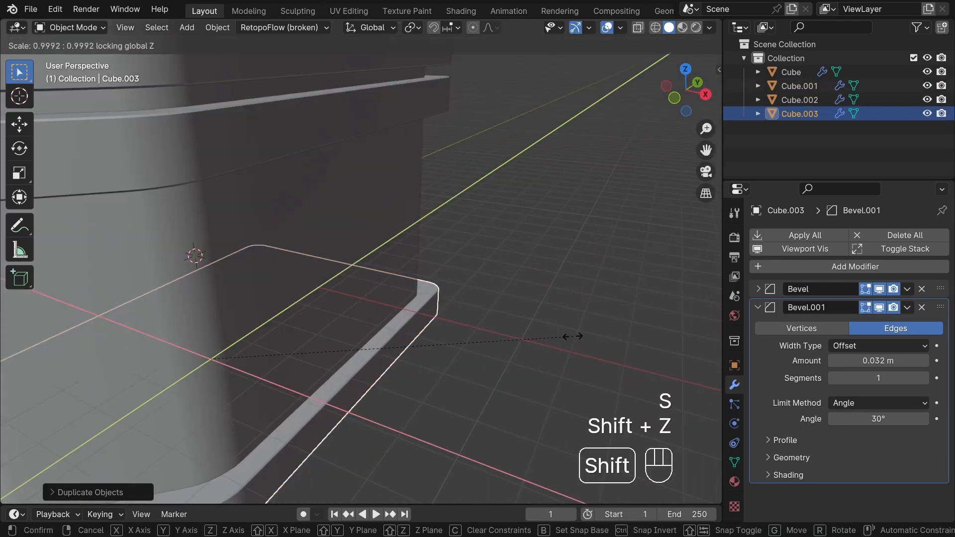
{"action": "left_click", "coordinate": [542, 336]}
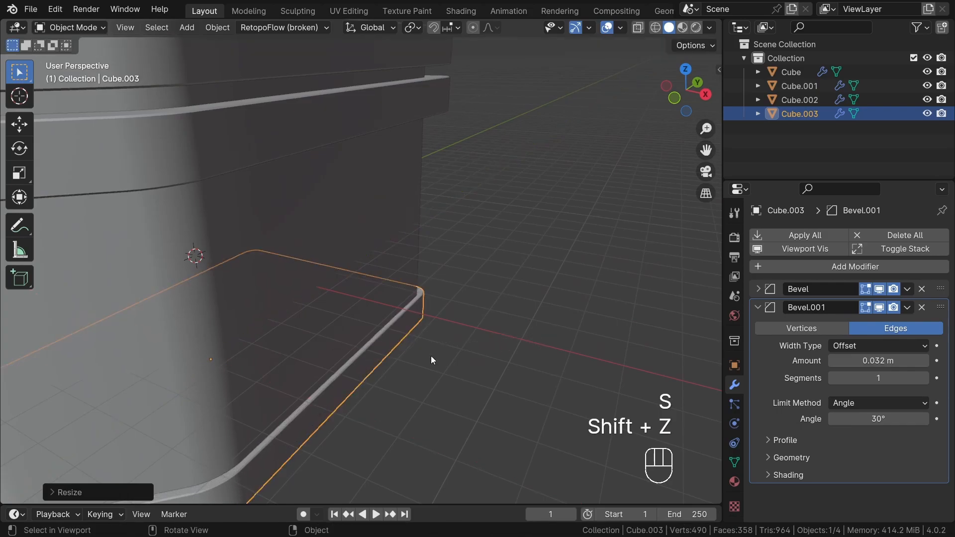
- Make the base band thinner along Z and apply its scale
{"action": "middle_click_drag", "start_coordinate": [431, 356], "coordinate": [579, 297], "text": "shift"}
{"action": "key", "text": "s"}
{"action": "key", "text": "z"}
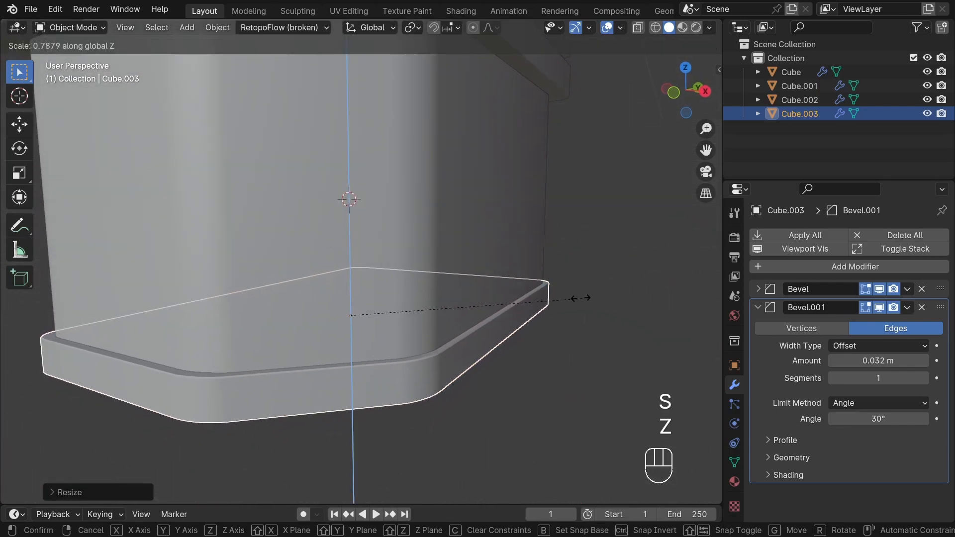
{"action": "left_click", "coordinate": [587, 265]}
{"action": "key", "text": "ctrl+a"}
{"action": "left_click", "coordinate": [587, 266]}
{"action": "mouse_move", "coordinate": [587, 267]}
{"action": "middle_mouse_down"}
{"action": "mouse_move", "coordinate": [560, 307]}
{"action": "mouse_move", "coordinate": [585, 281]}
{"action": "middle_mouse_up"}
- Add an Array modifier to the base band after its two Bevel modifiers
{"action": "left_click", "coordinate": [775, 307]}
{"action": "left_click", "coordinate": [776, 267]}
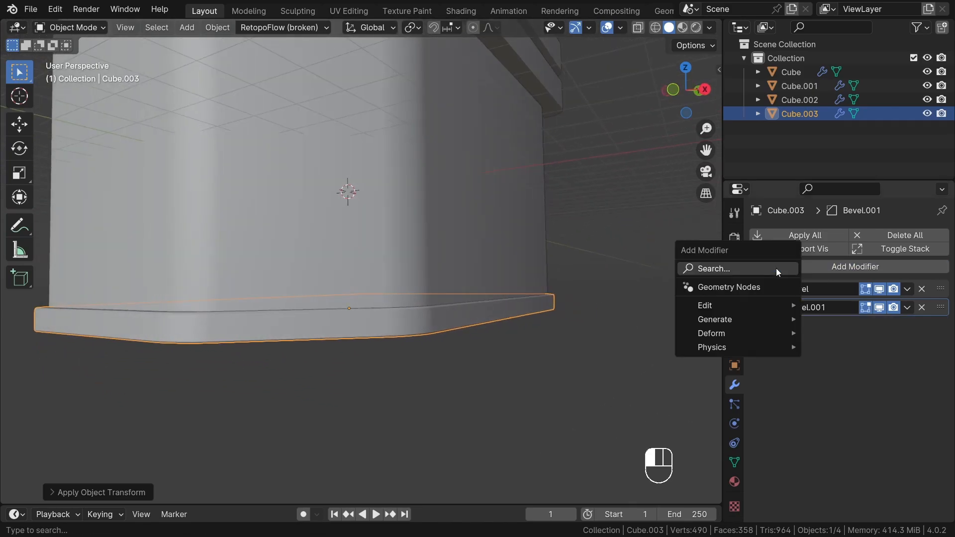
{"action": "left_click", "coordinate": [776, 270]}
{"action": "type", "text": "arr"}
{"action": "left_click", "coordinate": [666, 296]}
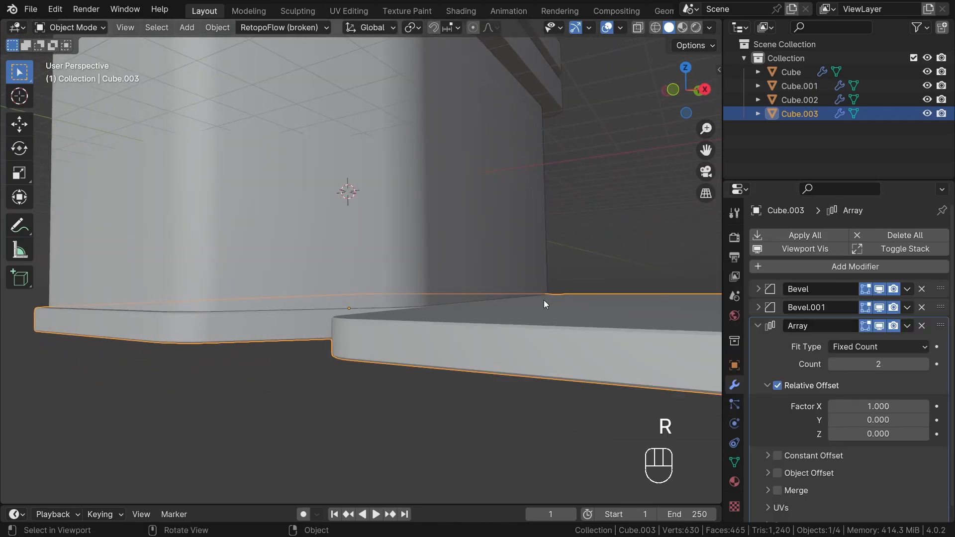
- Set the array's relative offset to 0 in X and 1.350 in Z to stack the bands upwards with gaps
{"action": "scroll", "coordinate": [849, 373], "scroll_direction": "down", "scroll_amount": 1}
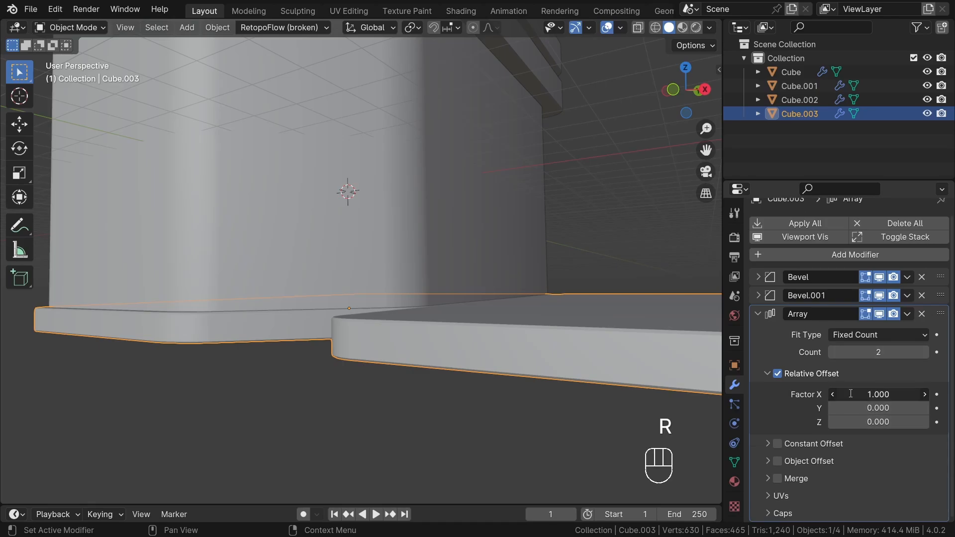
{"action": "key", "text": "Return"}
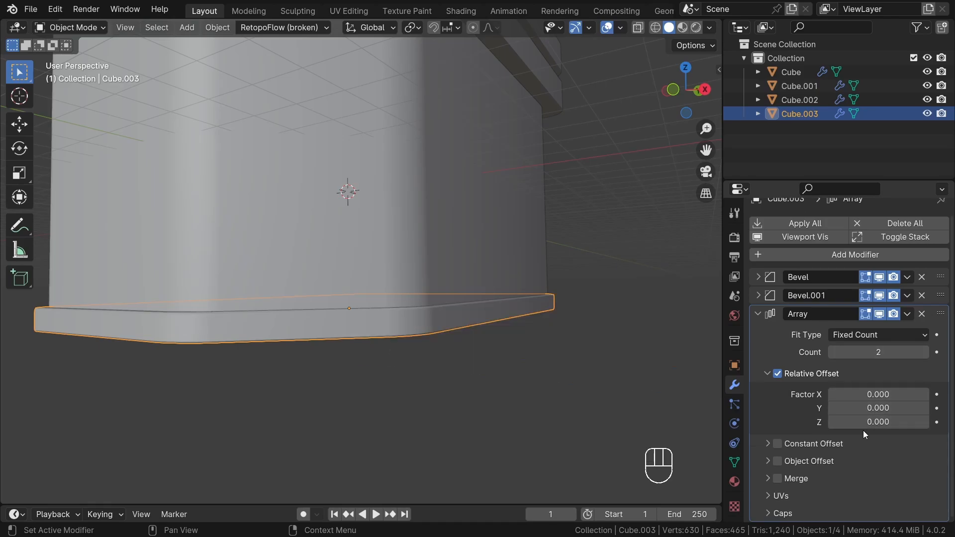
{"action": "type", "text": "1"}
{"action": "key", "text": "Return"}
{"action": "left_click_drag", "start_coordinate": [864, 422], "coordinate": [902, 422], "text": "shift"}
- Raise the base band's array count to 6
{"action": "left_click", "coordinate": [926, 354]}
{"action": "left_click", "coordinate": [926, 354]}
{"action": "left_click", "coordinate": [926, 353]}
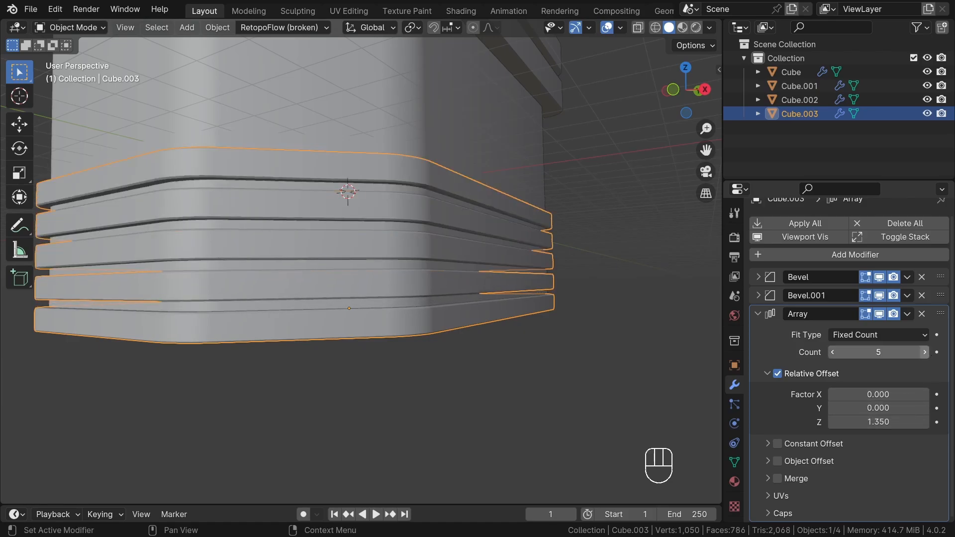
{"action": "left_click", "coordinate": [926, 353]}
{"action": "middle_click_drag", "start_coordinate": [639, 339], "coordinate": [594, 332]}
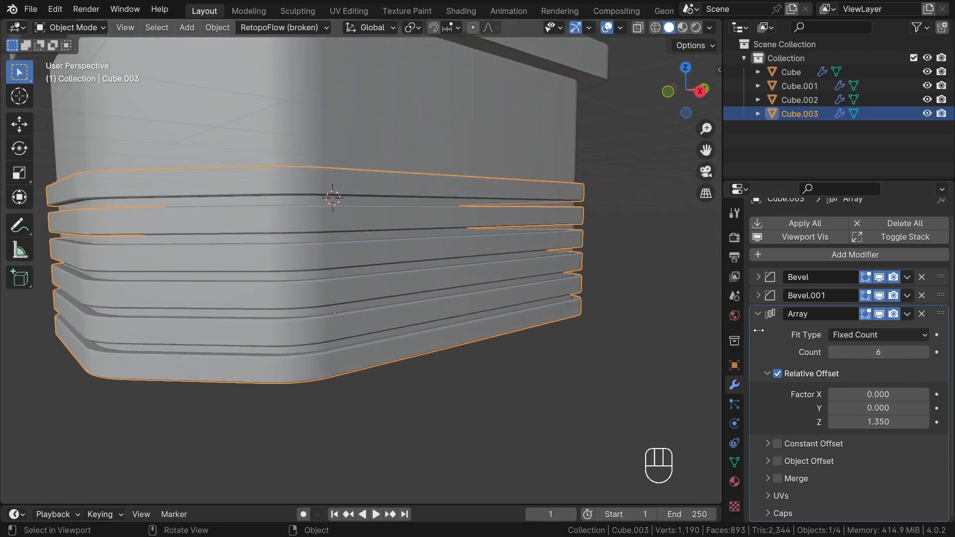
- Reduce the base band's array count to 5 and deselect the stack
{"action": "left_click", "coordinate": [837, 351]}
{"action": "left_click", "coordinate": [618, 368]}
{"action": "scroll", "coordinate": [616, 369], "scroll_direction": "down", "scroll_amount": 2}
{"action": "middle_click_drag", "start_coordinate": [590, 372], "coordinate": [630, 361]}
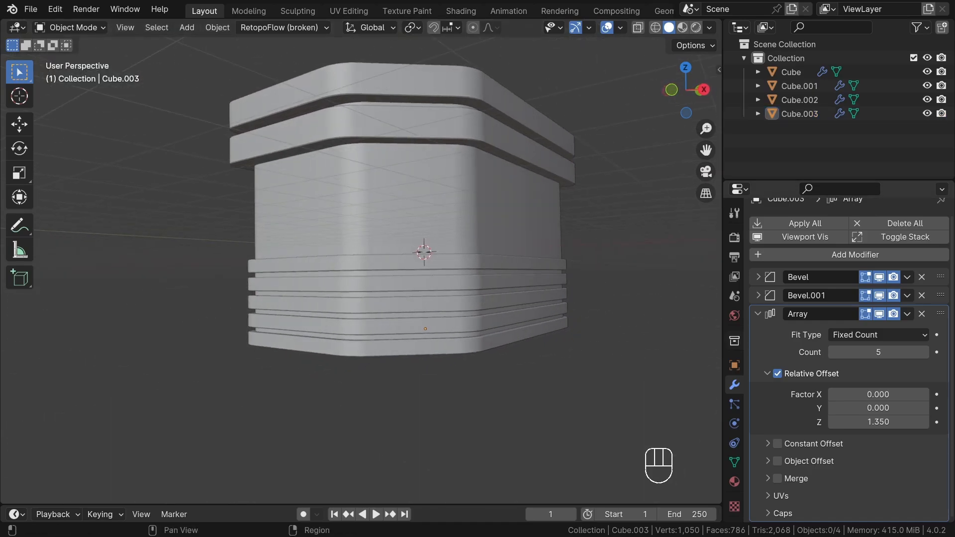
{"action": "middle_click_drag", "start_coordinate": [497, 328], "coordinate": [515, 289]}
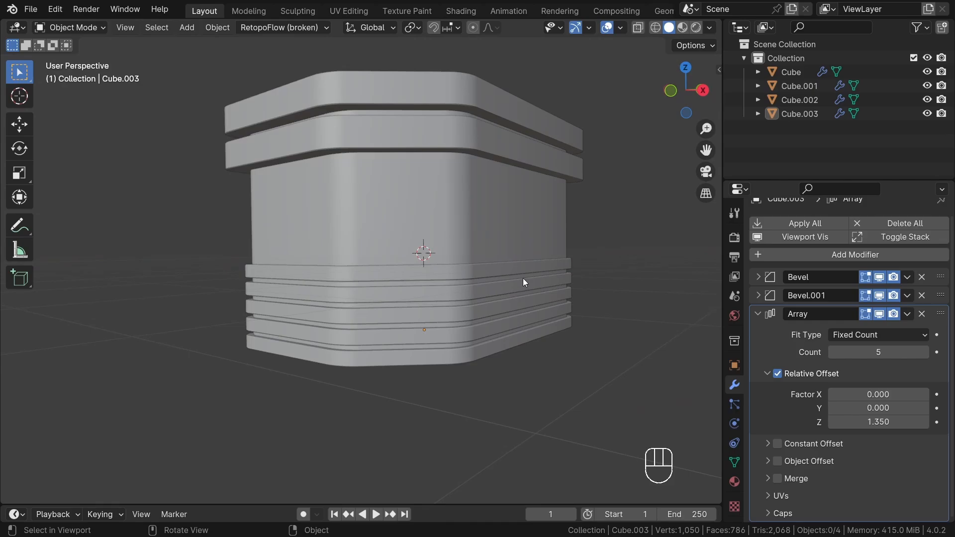
{"action": "middle_click_drag", "start_coordinate": [523, 278], "coordinate": [371, 162]}
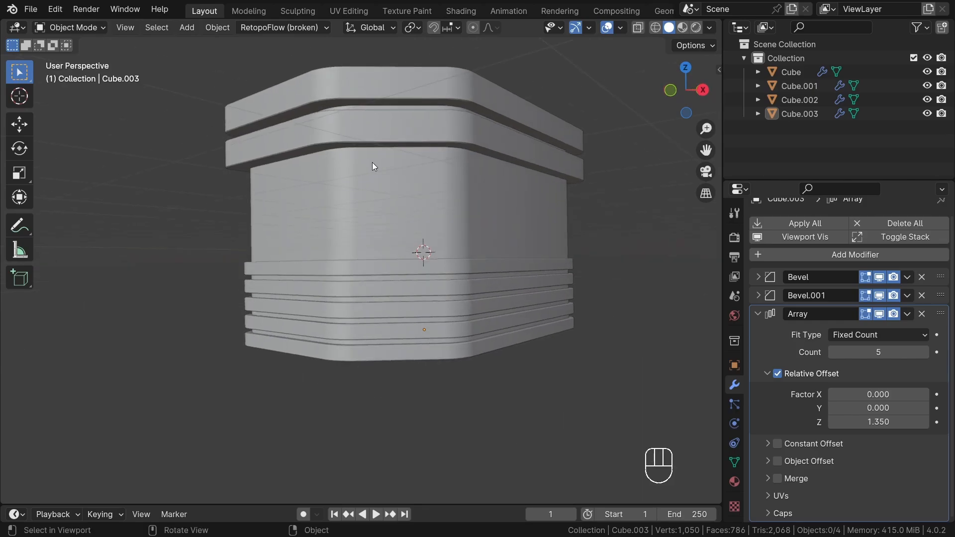
- Duplicate the lower of the two upper bands and move the copy slightly down along Z
{"action": "middle_click_drag", "start_coordinate": [244, 294], "coordinate": [279, 308]}
{"action": "left_click", "coordinate": [299, 176]}
{"action": "middle_click_drag", "start_coordinate": [279, 308], "coordinate": [532, 182]}
{"action": "middle_click_drag", "start_coordinate": [209, 164], "coordinate": [263, 156]}
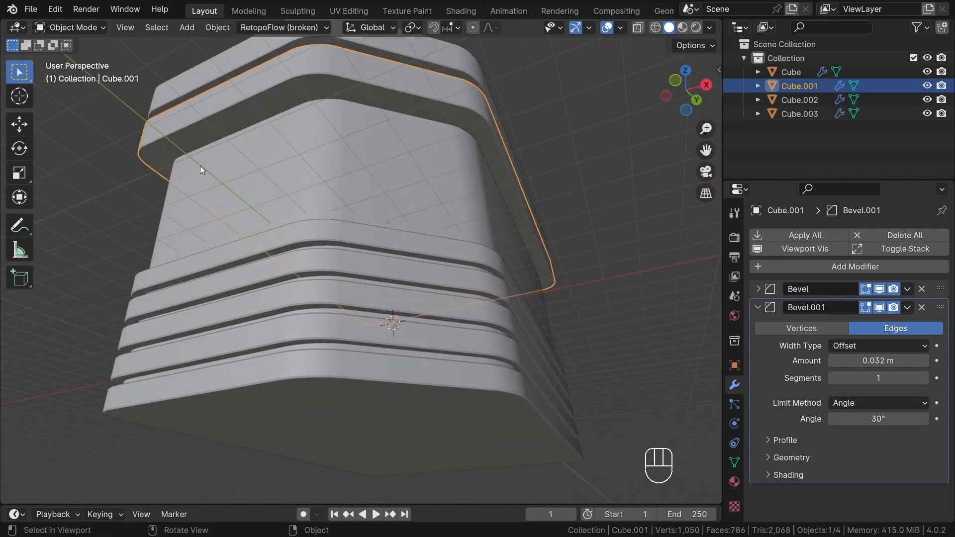
{"action": "middle_click_drag", "start_coordinate": [356, 208], "coordinate": [415, 236]}
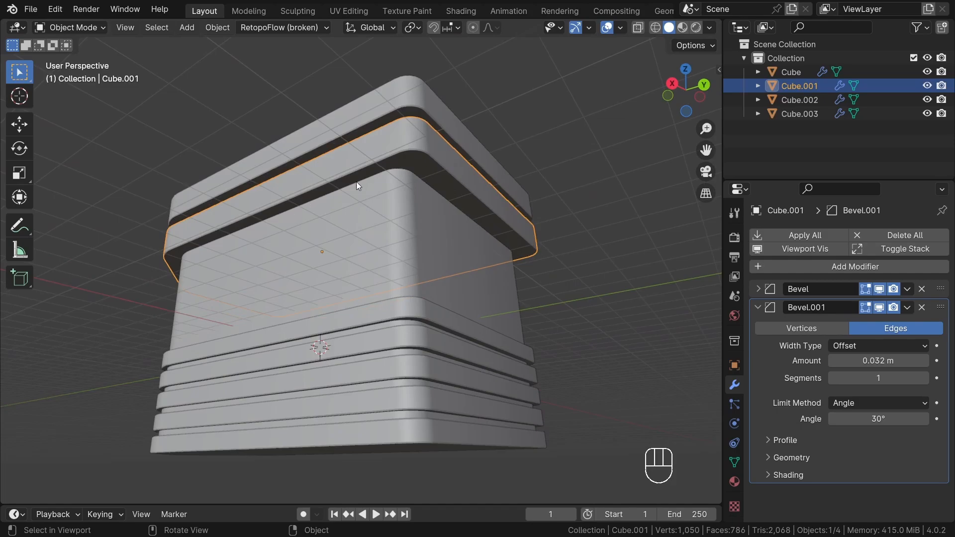
{"action": "key", "text": "shift+d"}
{"action": "key", "text": "z"}
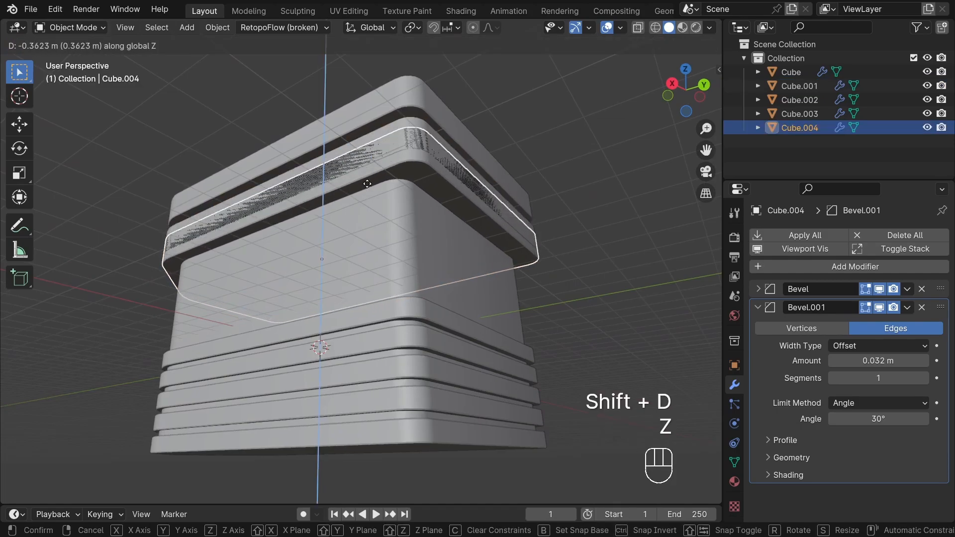
{"action": "left_click", "coordinate": [368, 194]}
- Isolate the band copy in local view and remove its second Bevel modifier, Bevel.001
{"action": "key", "text": "slash"}
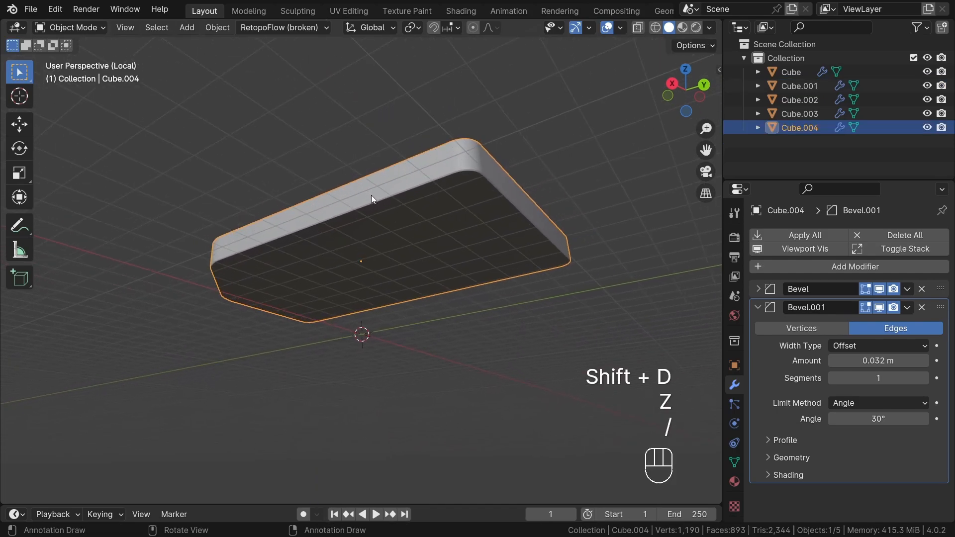
{"action": "middle_click_drag", "start_coordinate": [371, 195], "coordinate": [403, 215]}
{"action": "left_click", "coordinate": [921, 308]}
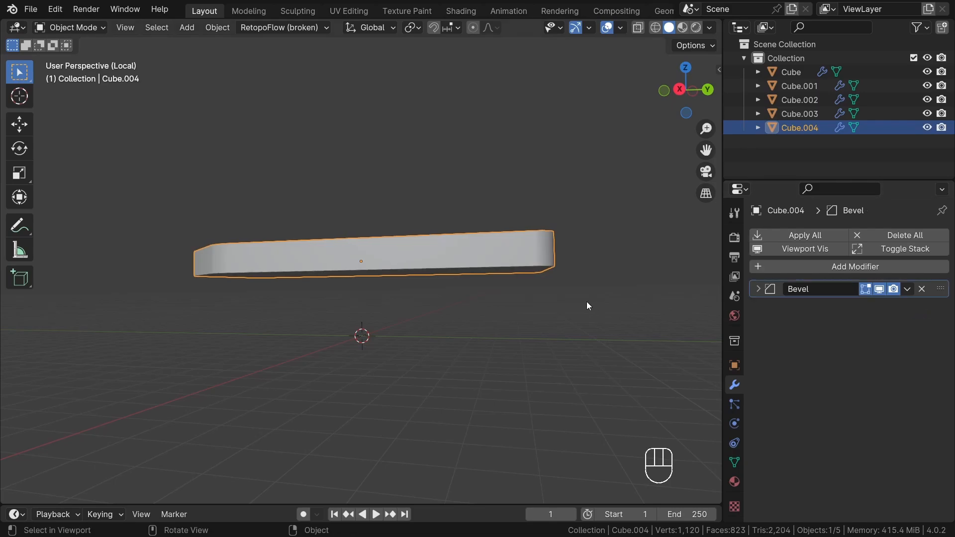
{"action": "left_click", "coordinate": [805, 235]}
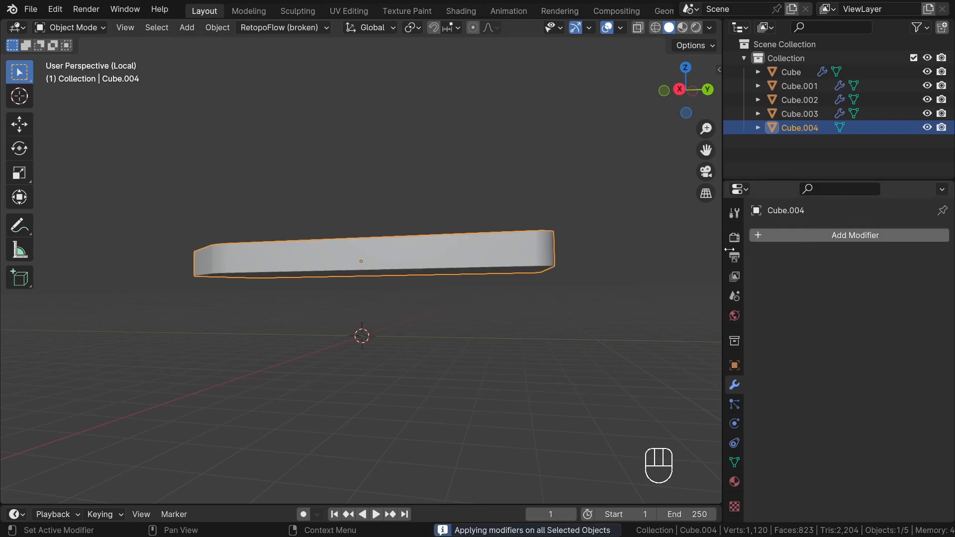
{"action": "middle_click_drag", "start_coordinate": [522, 278], "coordinate": [518, 275]}
{"action": "middle_click_drag", "start_coordinate": [437, 277], "coordinate": [433, 258]}
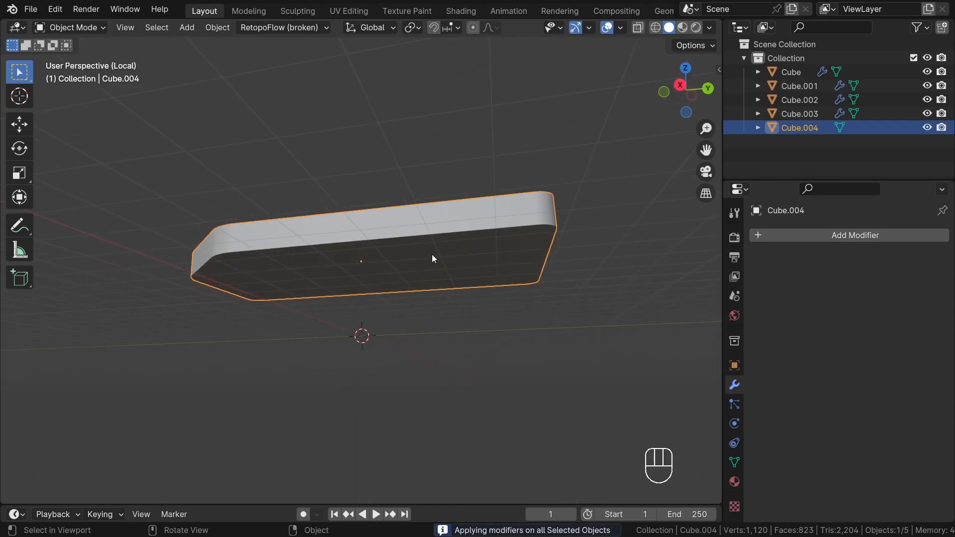
{"action": "key", "text": "ctrl+z"}
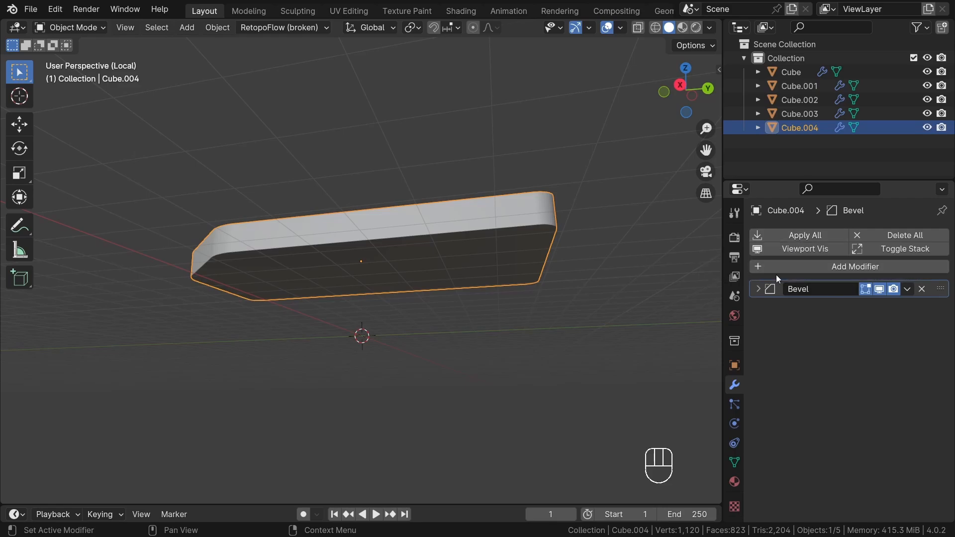
- Apply the band copy's remaining Bevel modifier and delete its upper geometry, keeping only the flat bottom face
{"action": "left_click", "coordinate": [805, 236]}
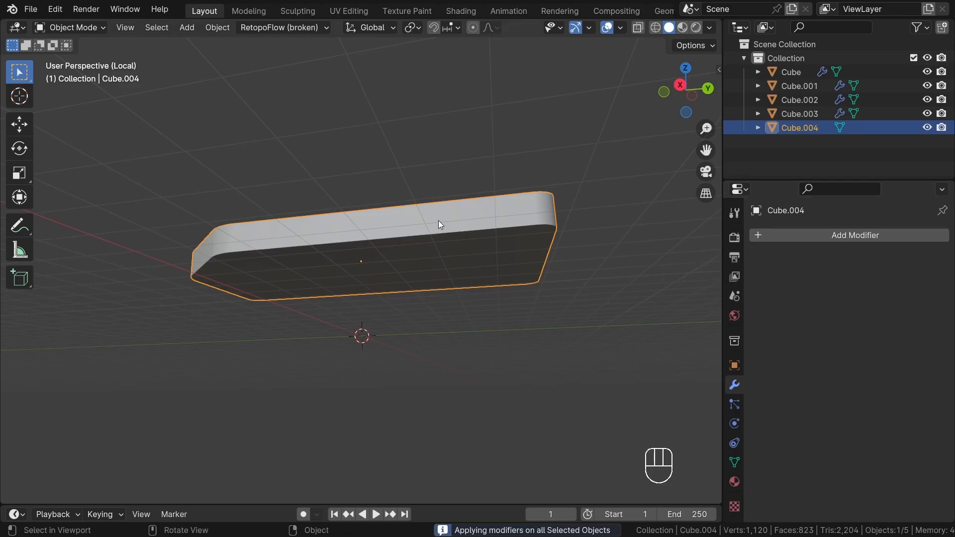
{"action": "key", "text": "Tab"}
{"action": "middle_click_drag", "start_coordinate": [438, 220], "coordinate": [524, 188]}
{"action": "key", "text": "1"}
{"action": "key", "text": "z"}
{"action": "key", "text": "z"}
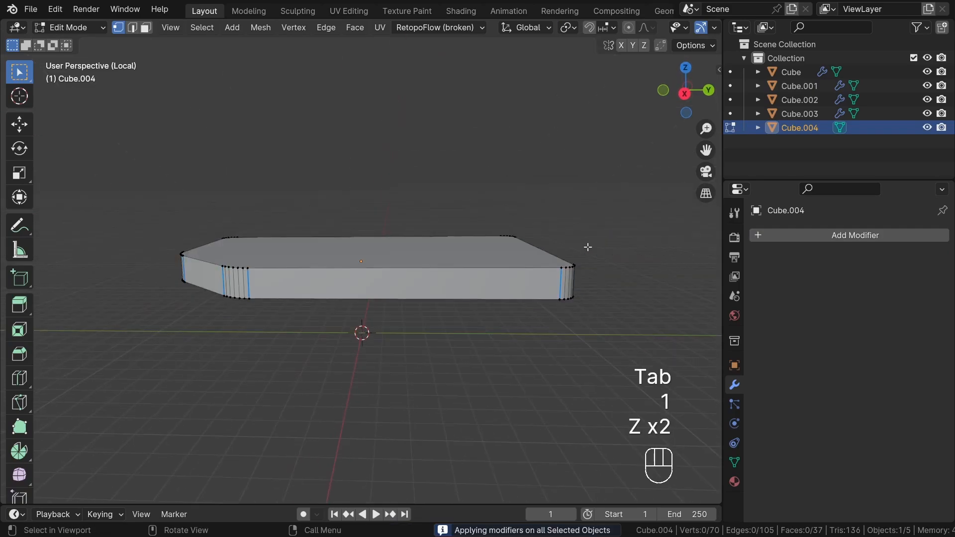
{"action": "key", "text": "3"}
{"action": "left_click", "coordinate": [419, 242]}
{"action": "key", "text": "x"}
{"action": "left_click", "coordinate": [420, 243]}
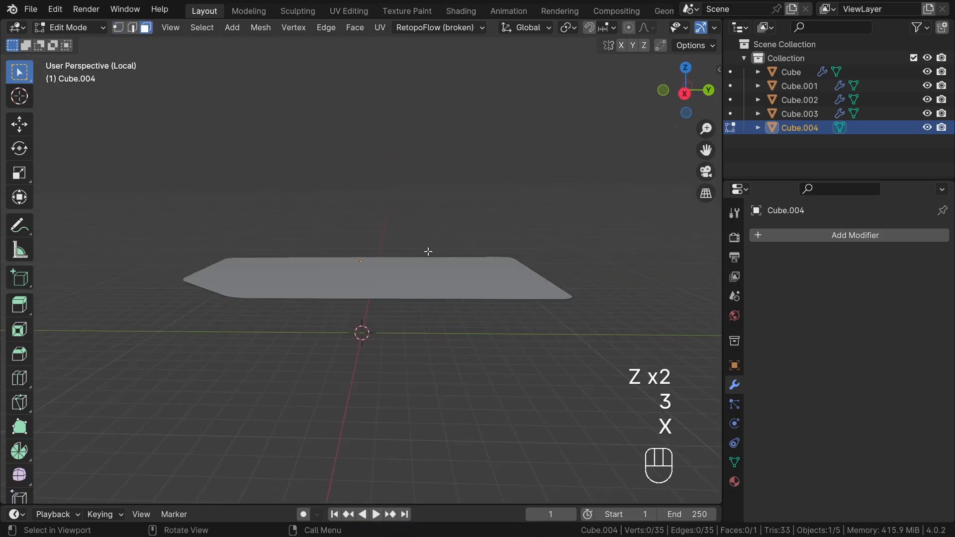
- Delete only the face of the flat plate, keeping its outline edges, and return from local view to the full scene
{"action": "key", "text": "Tab"}
{"action": "middle_click_drag", "start_coordinate": [420, 243], "coordinate": [461, 336]}
{"action": "key", "text": "Tab"}
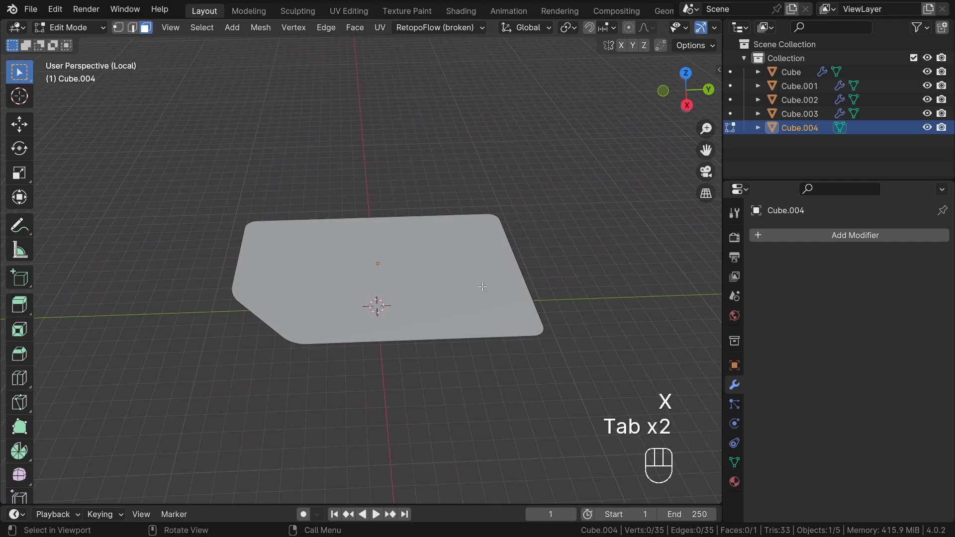
{"action": "left_click", "coordinate": [538, 255]}
{"action": "key", "text": "x"}
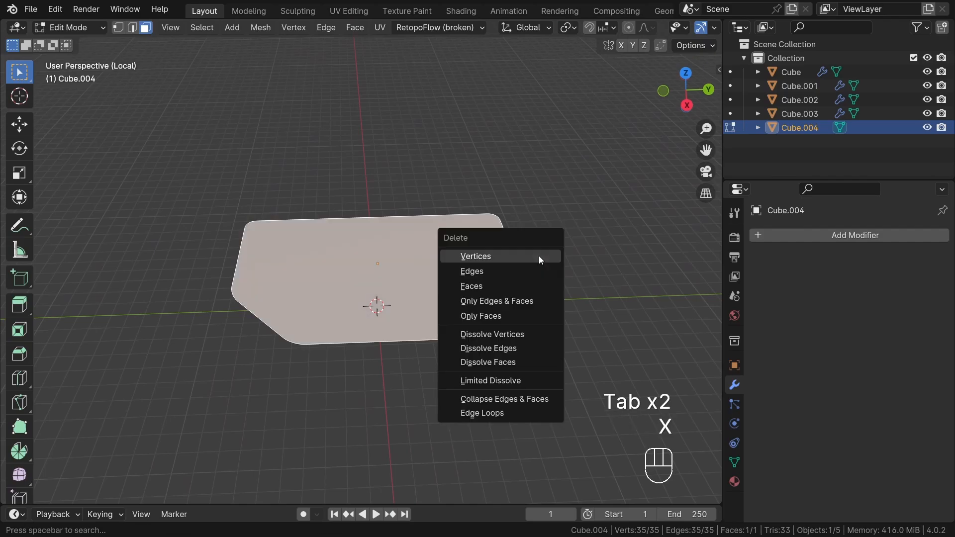
{"action": "left_click", "coordinate": [520, 311]}
{"action": "key", "text": "Tab"}
{"action": "middle_click_drag", "start_coordinate": [245, 285], "coordinate": [535, 240]}
{"action": "middle_click_drag", "start_coordinate": [489, 380], "coordinate": [499, 296]}
{"action": "key", "text": "KP_Divide"}
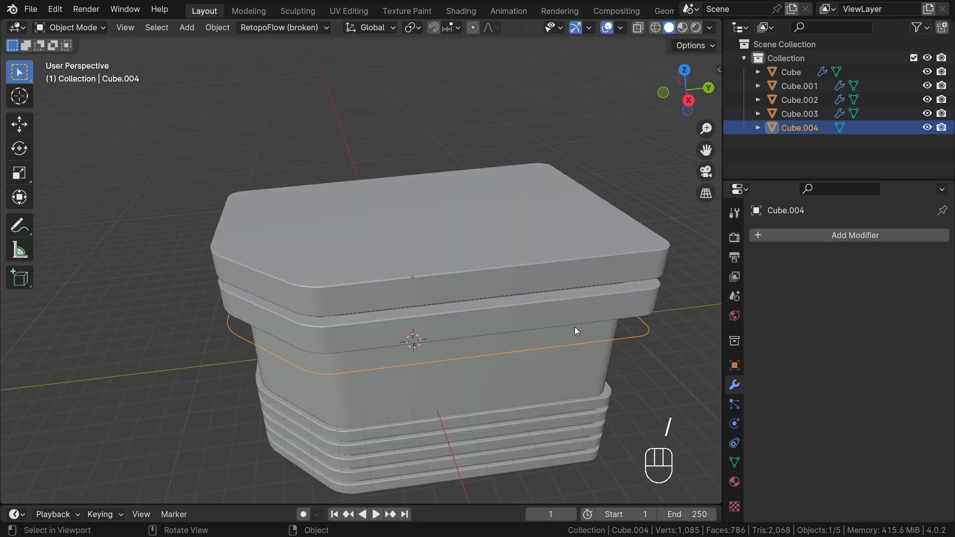
{"action": "middle_click_drag", "start_coordinate": [573, 315], "coordinate": [640, 95]}
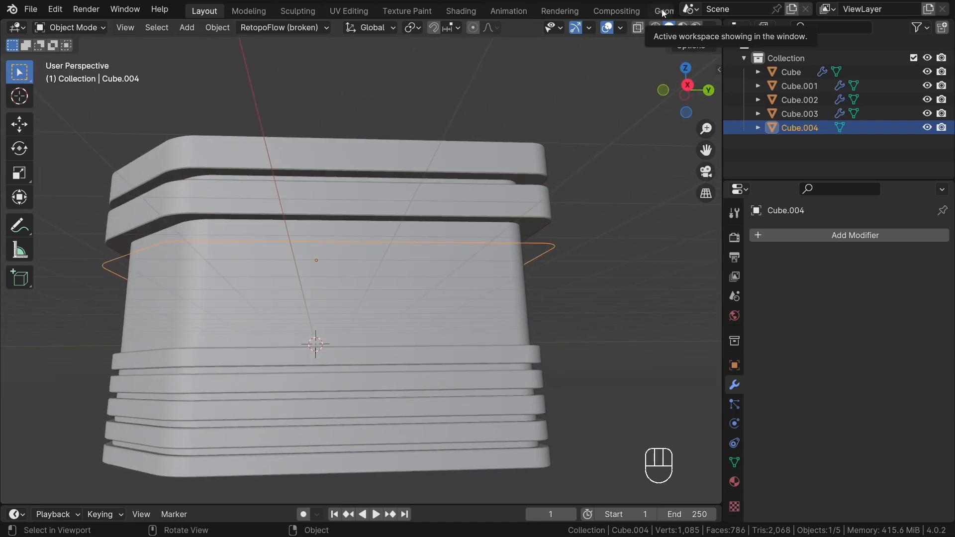
- In the Geometry Nodes workspace, enlarge the 3D viewport area and save the file
{"action": "left_click", "coordinate": [666, 10]}
{"action": "middle_click_drag", "start_coordinate": [604, 110], "coordinate": [631, 60]}
{"action": "key", "text": "ctrl+s"}
{"action": "left_click_drag", "start_coordinate": [515, 251], "coordinate": [515, 286]}
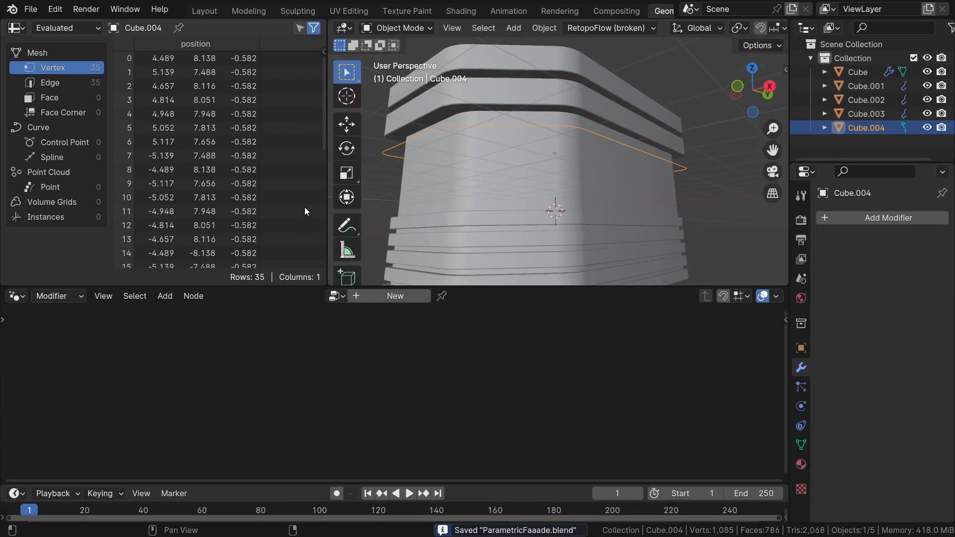
{"action": "left_click_drag", "start_coordinate": [326, 188], "coordinate": [274, 203]}
{"action": "middle_click_drag", "start_coordinate": [500, 187], "coordinate": [616, 191]}
{"action": "key", "text": "ctrl+s"}
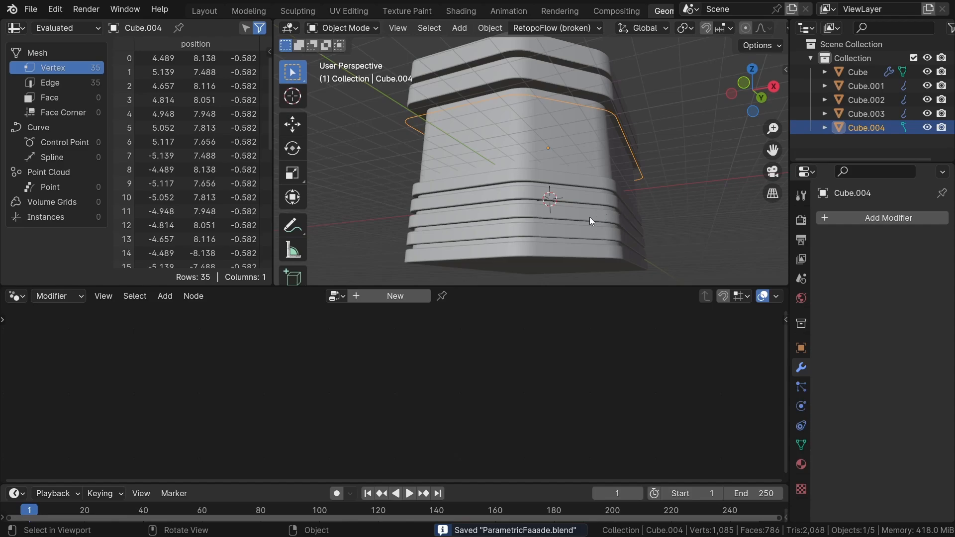
- Create a new geometry node group on the outline object and name it ParametricFacade
{"action": "left_click", "coordinate": [379, 295]}
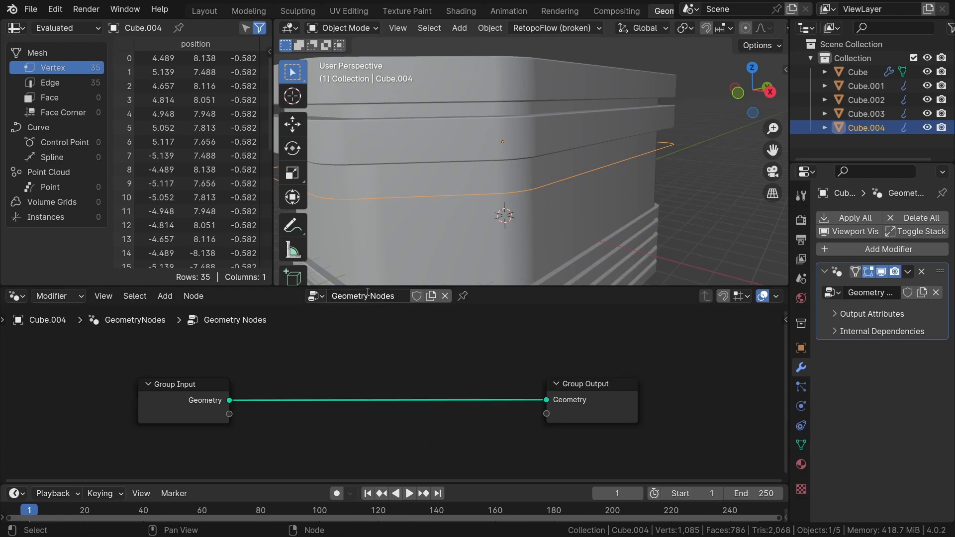
{"action": "double_click", "coordinate": [368, 294]}
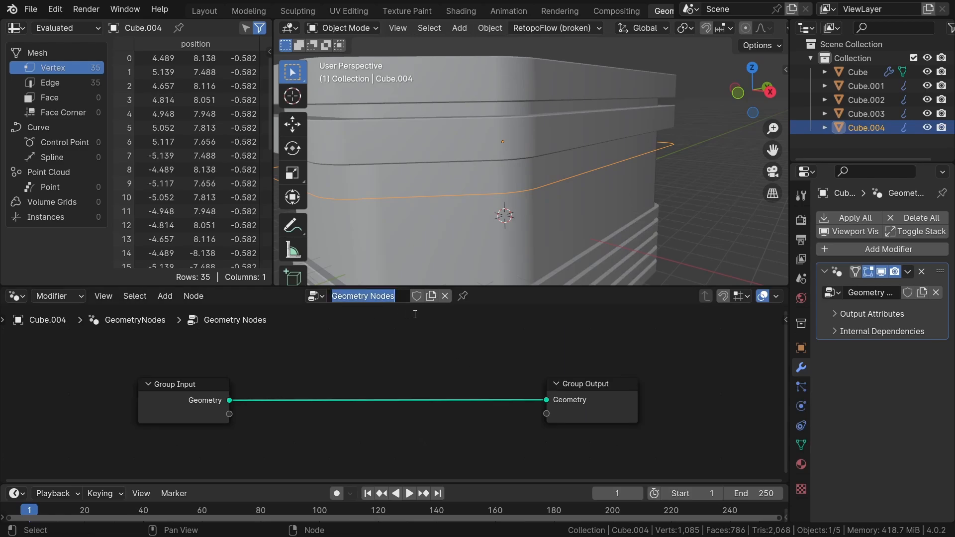
{"action": "key", "text": "BackSpace"}
{"action": "left_click_drag", "start_coordinate": [401, 296], "coordinate": [375, 296]}
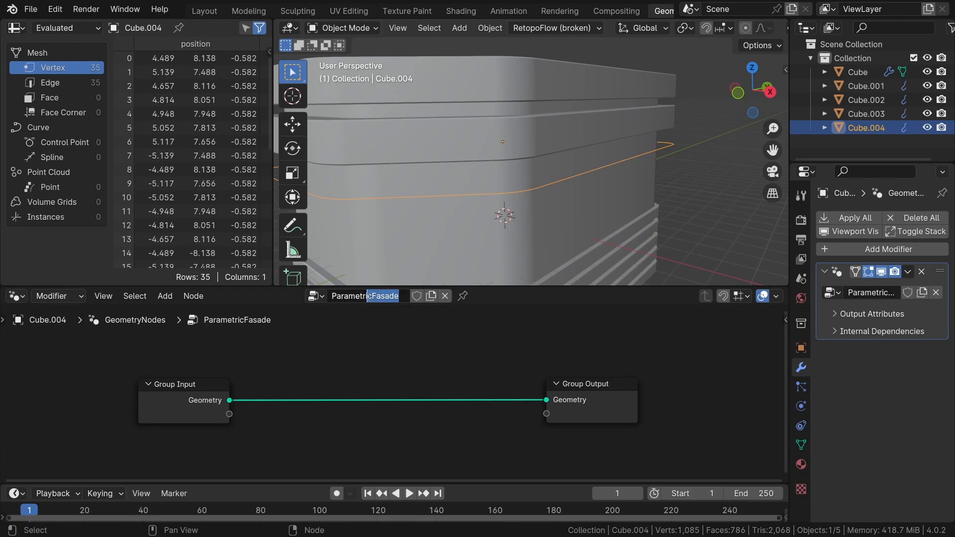
{"action": "key", "text": "BackSpace"}
{"action": "type", "text": "Facade"}
{"action": "key", "text": "Return"}
- Insert a Mesh to Curve node on the link between Group Input and Group Output
{"action": "scroll", "coordinate": [372, 341], "scroll_direction": "down", "scroll_amount": 1}
{"action": "key", "text": "ctrl+x"}
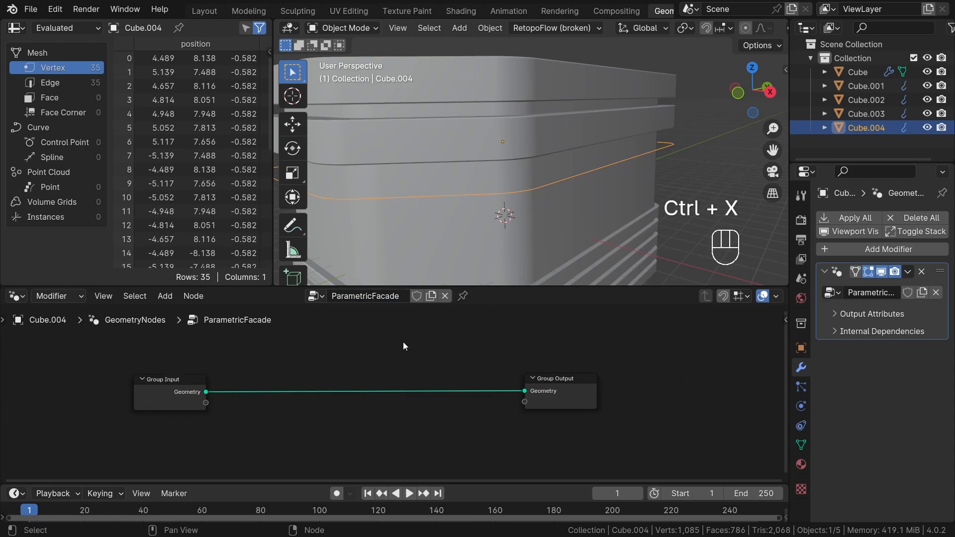
{"action": "key", "text": "shift+a"}
{"action": "left_click", "coordinate": [369, 165]}
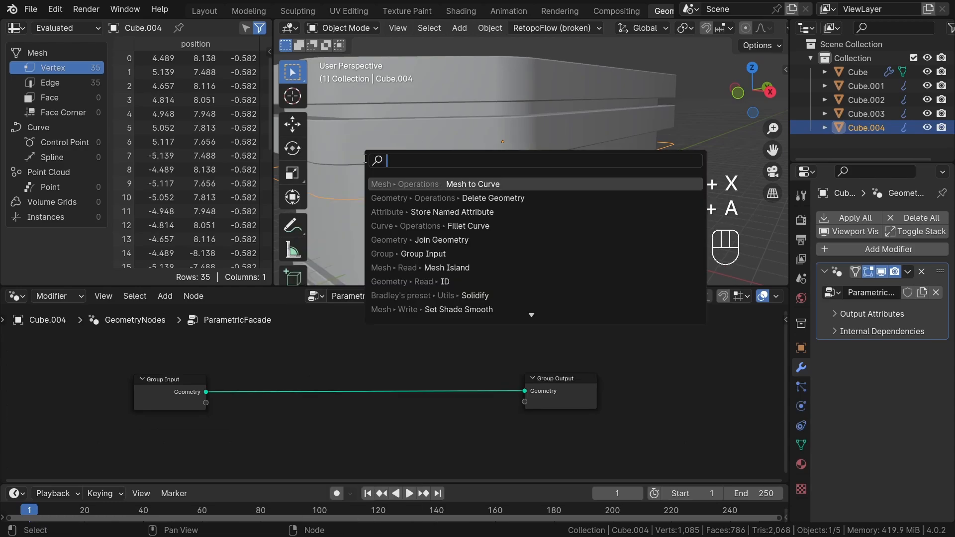
{"action": "type", "text": "mesh to c"}
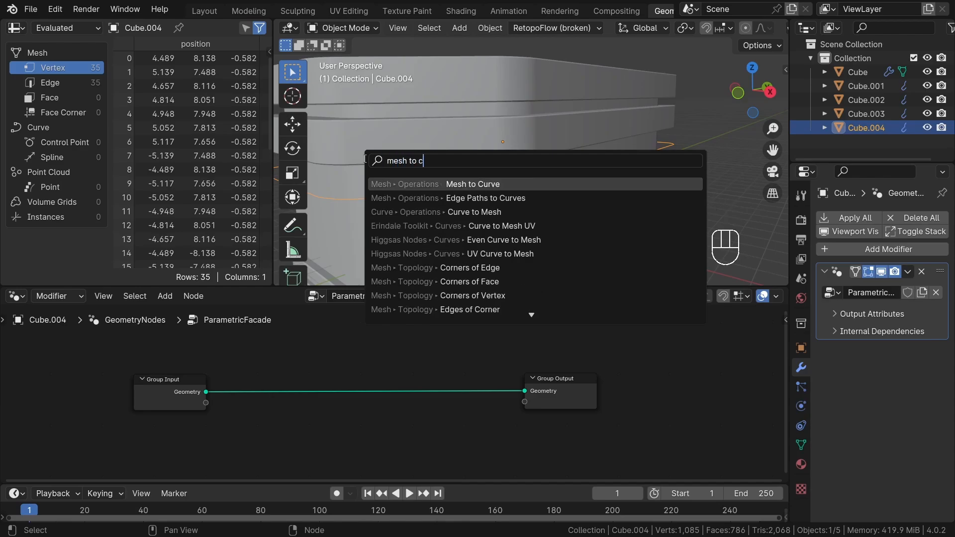
{"action": "type", "text": "u"}
{"action": "key", "text": "Return"}
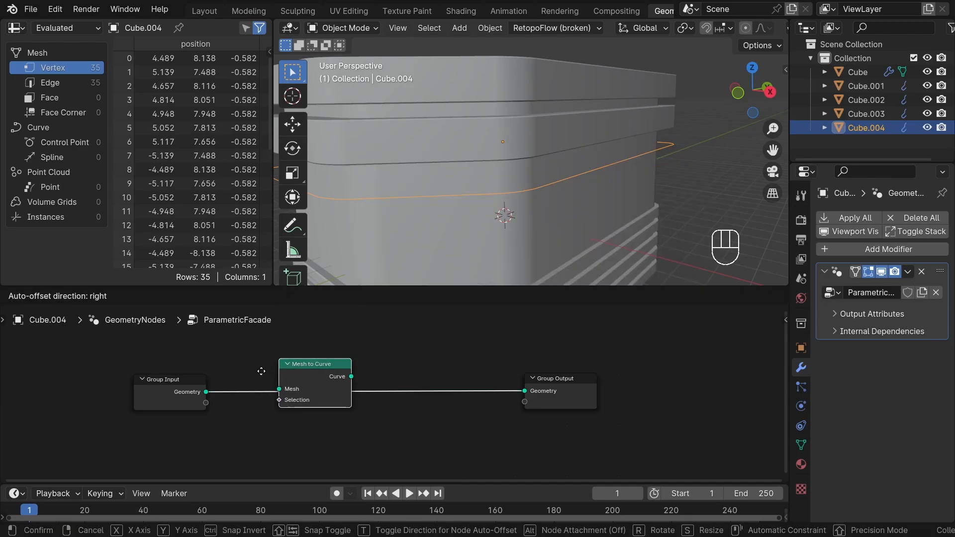
{"action": "left_click", "coordinate": [240, 384]}
- Isolate the outline object in local view
{"action": "key", "text": "KP_Divide"}
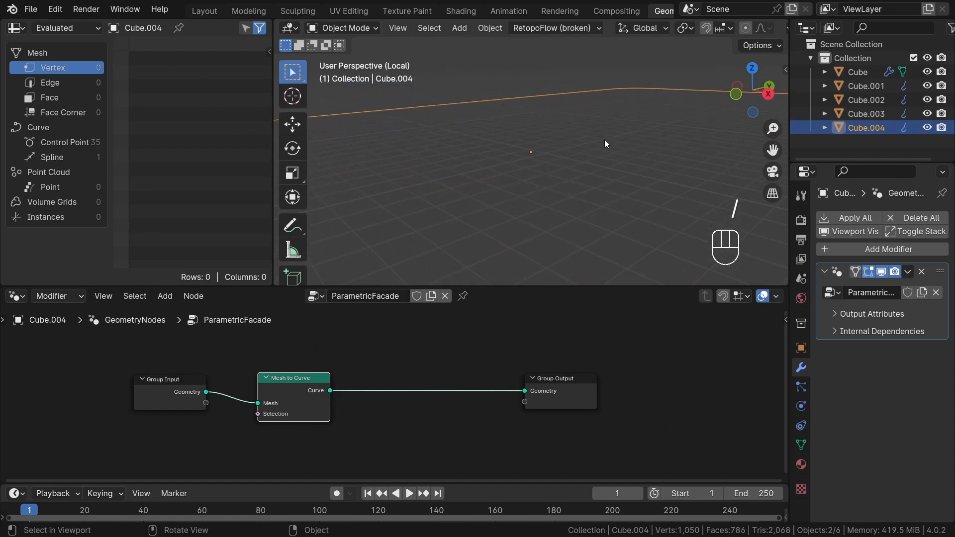
{"action": "scroll", "coordinate": [599, 128], "scroll_direction": "down", "scroll_amount": 4}
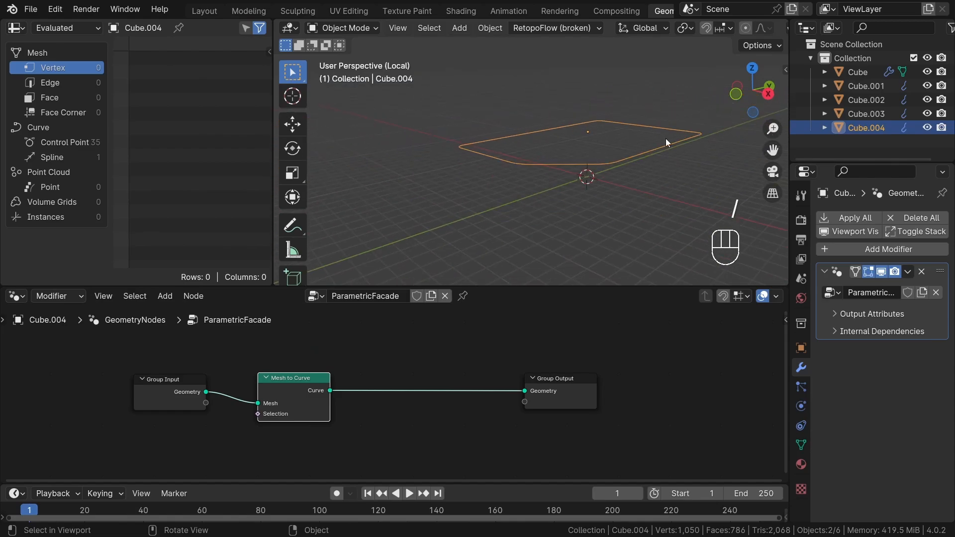
{"action": "middle_click_drag", "start_coordinate": [665, 139], "coordinate": [648, 169]}
{"action": "middle_click_drag", "start_coordinate": [648, 169], "coordinate": [597, 182], "text": "shift"}
{"action": "scroll", "coordinate": [598, 182], "scroll_direction": "up", "scroll_amount": 1}
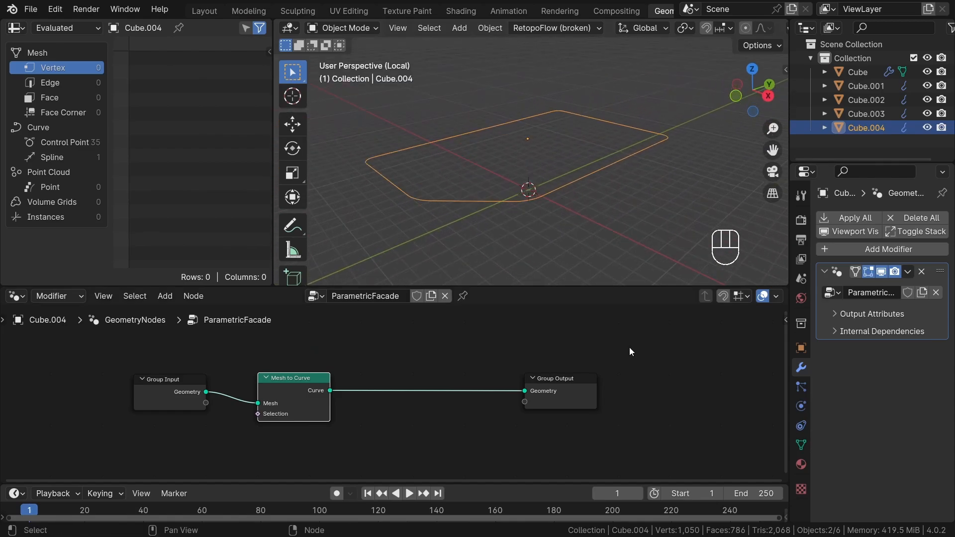
{"action": "scroll", "coordinate": [582, 219], "scroll_direction": "up", "scroll_amount": 2}
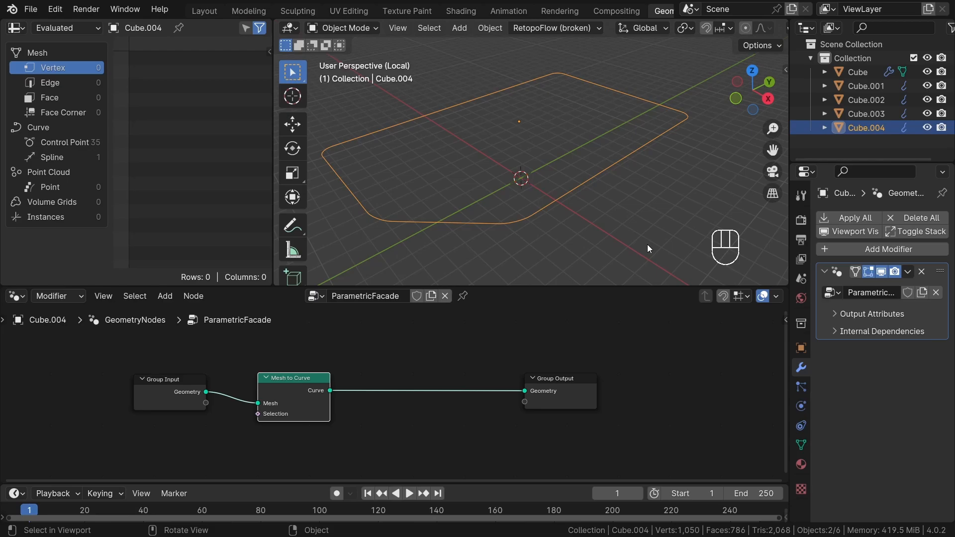
{"action": "middle_click_drag", "start_coordinate": [563, 211], "coordinate": [572, 186]}
- Move Group Output farther away and insert a Resample Curve node after Mesh to Curve
{"action": "left_click_drag", "start_coordinate": [570, 405], "coordinate": [691, 405]}
{"action": "scroll", "coordinate": [478, 400], "scroll_direction": "up", "scroll_amount": 1}
{"action": "key", "text": "shift+a"}
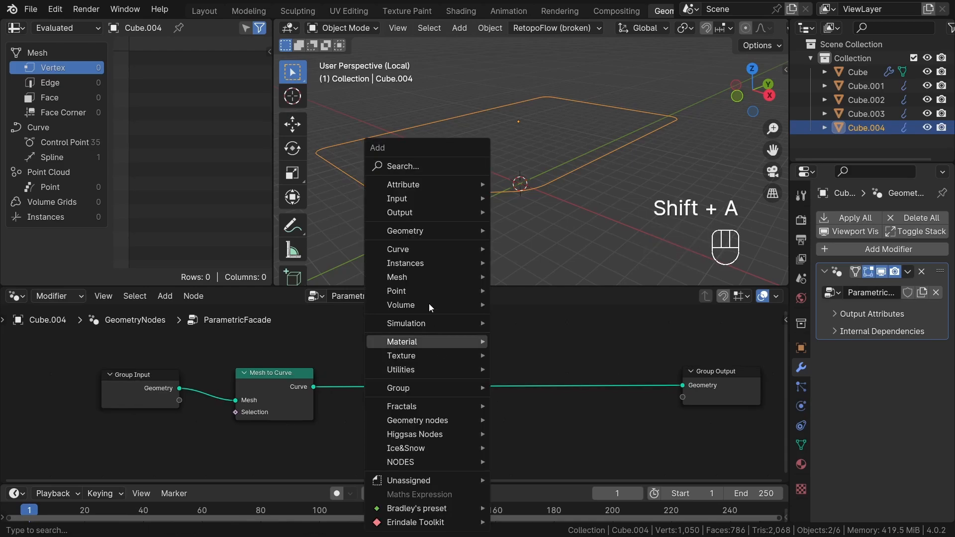
{"action": "type", "text": "resa"}
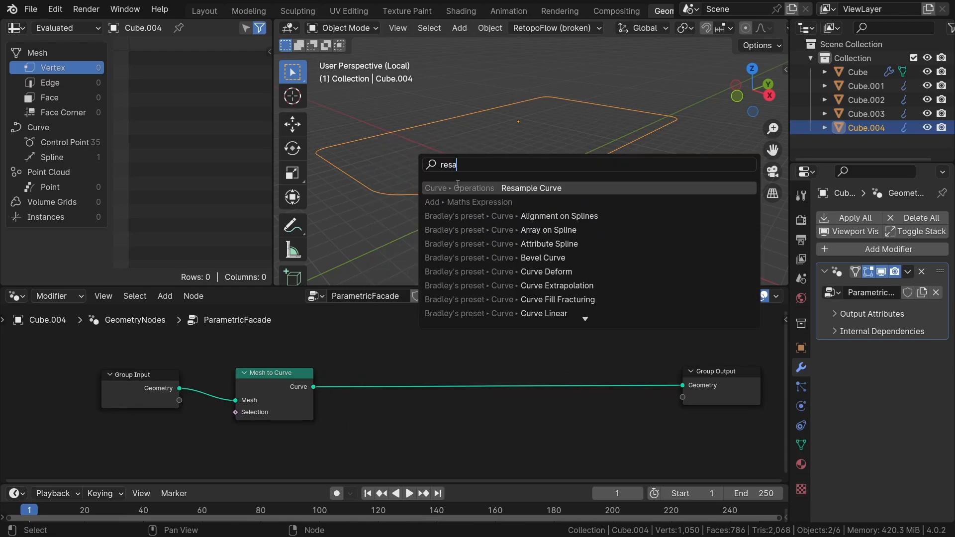
{"action": "key", "text": "Return"}
{"action": "left_click", "coordinate": [362, 351]}
{"action": "left_click", "coordinate": [463, 424]}
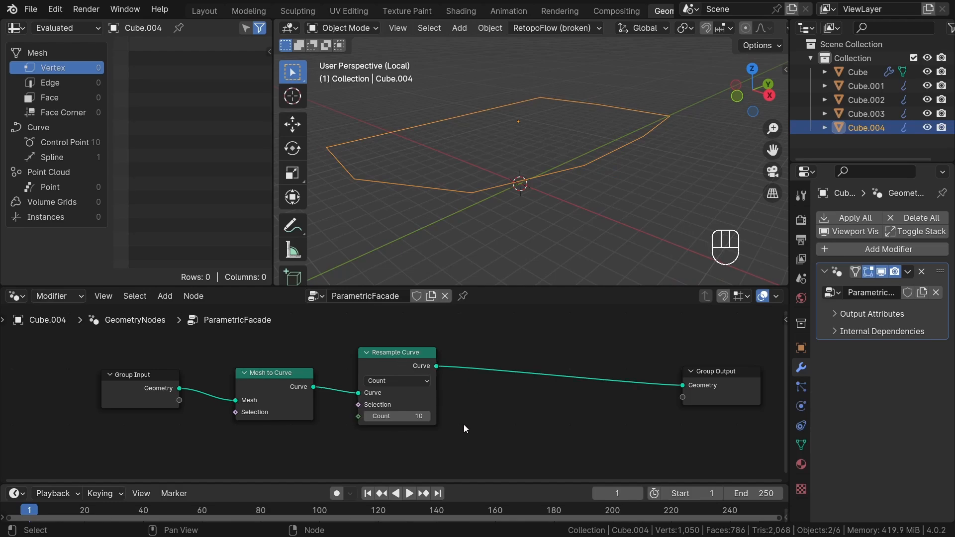
{"action": "scroll", "coordinate": [462, 425], "scroll_direction": "up", "scroll_amount": 1}
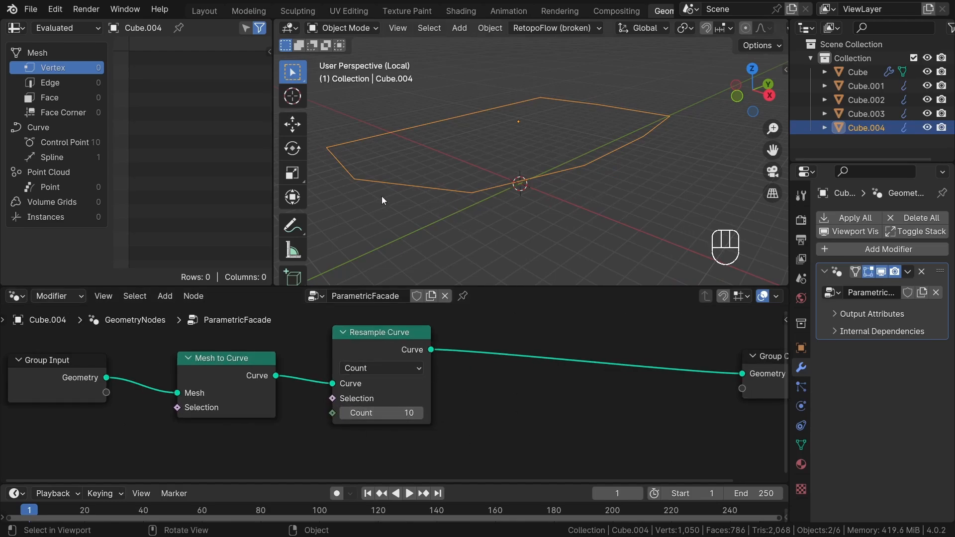
- Raise the Resample Curve count to 78 for the outline curve
{"action": "scroll", "coordinate": [485, 195], "scroll_direction": "up", "scroll_amount": 1}
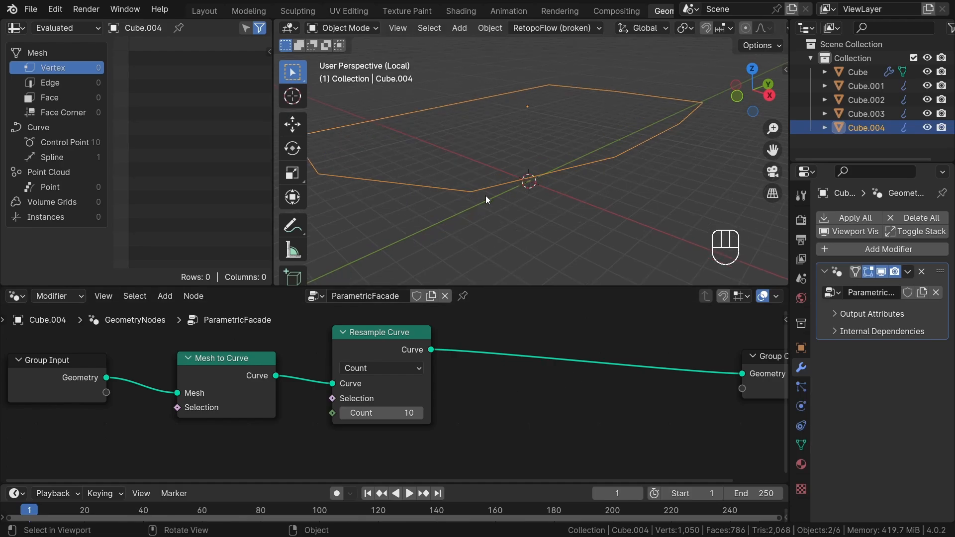
{"action": "middle_click_drag", "start_coordinate": [485, 195], "coordinate": [486, 213]}
{"action": "scroll", "coordinate": [485, 213], "scroll_direction": "down", "scroll_amount": 2}
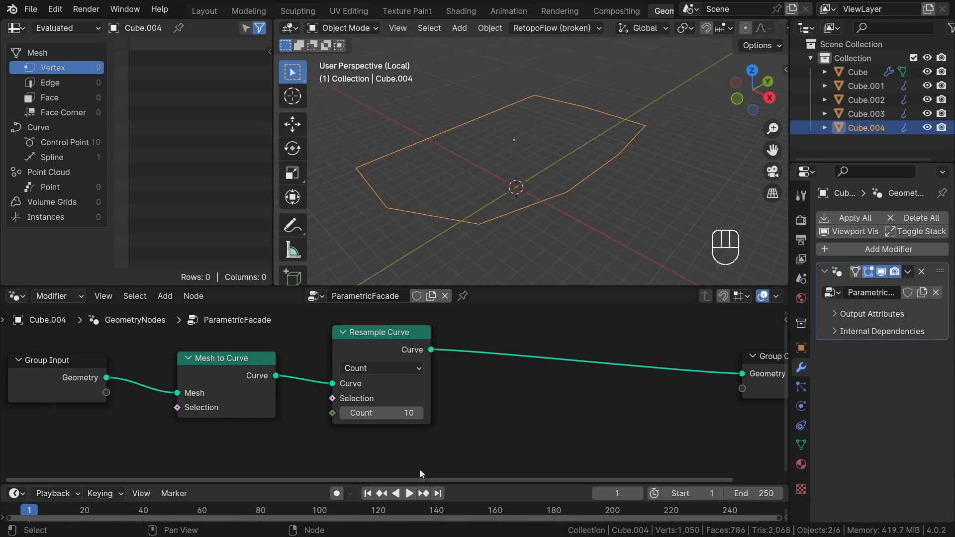
{"action": "scroll", "coordinate": [462, 410], "scroll_direction": "up", "scroll_amount": 2}
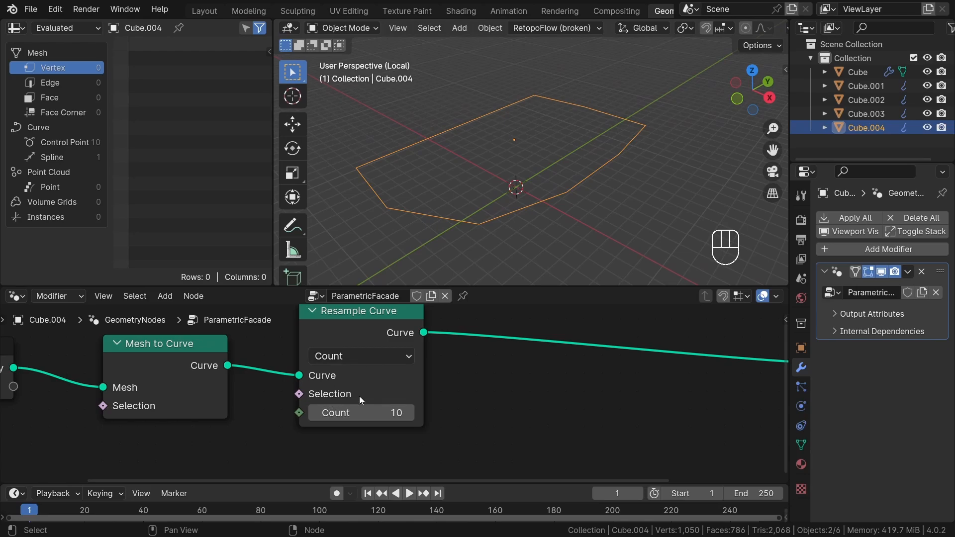
{"action": "middle_click_drag", "start_coordinate": [512, 242], "coordinate": [558, 206]}
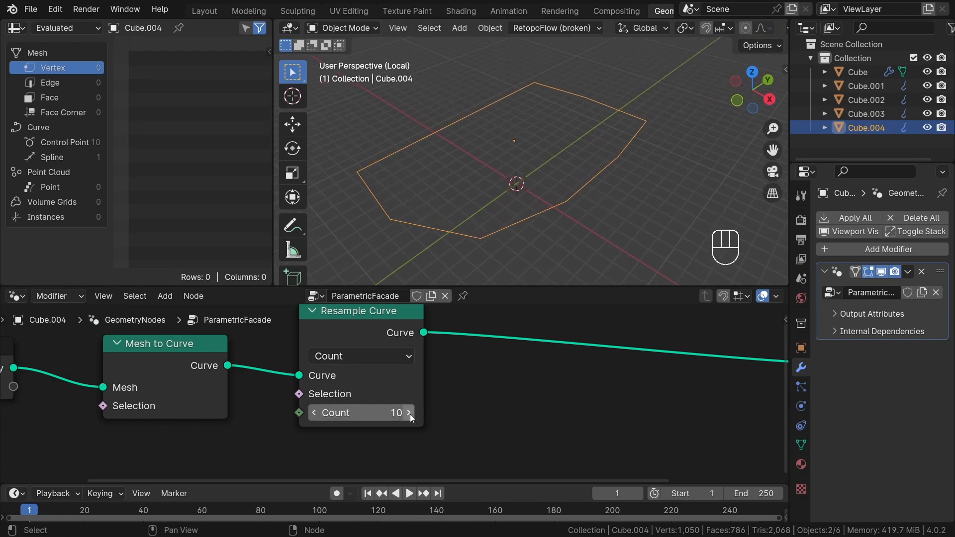
{"action": "left_click_drag", "start_coordinate": [410, 413], "coordinate": [558, 414]}
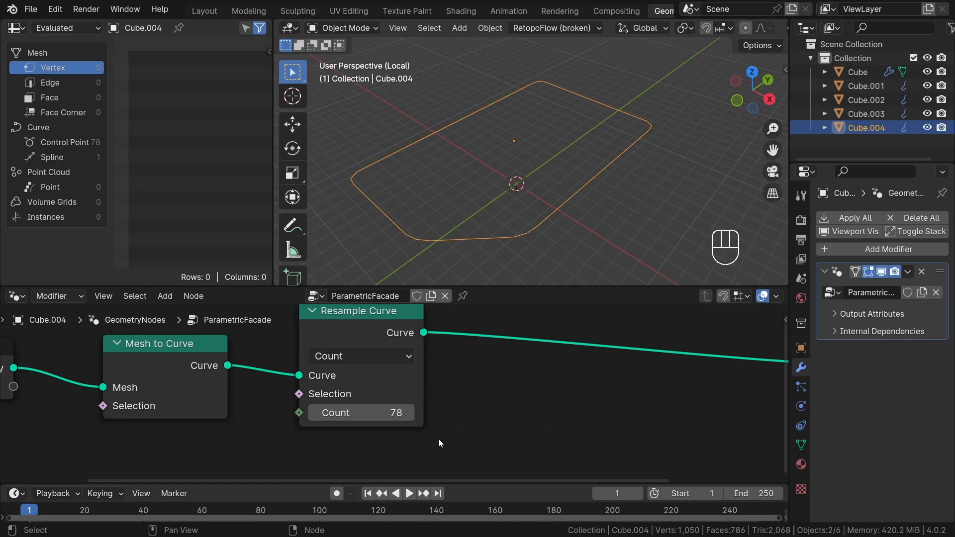
- Switch the Resample Curve node to Length mode and set its length to 0.22 m
{"action": "left_click", "coordinate": [373, 356]}
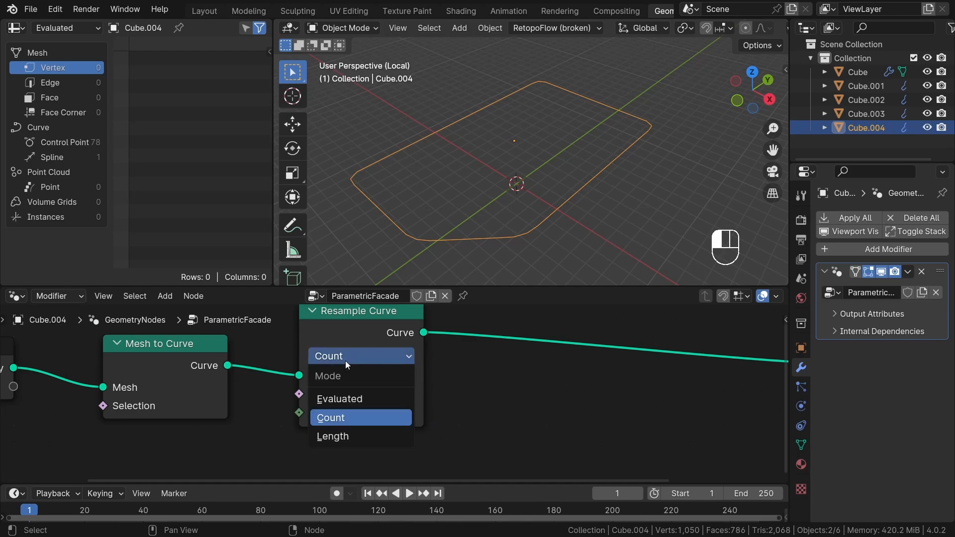
{"action": "left_click", "coordinate": [348, 435]}
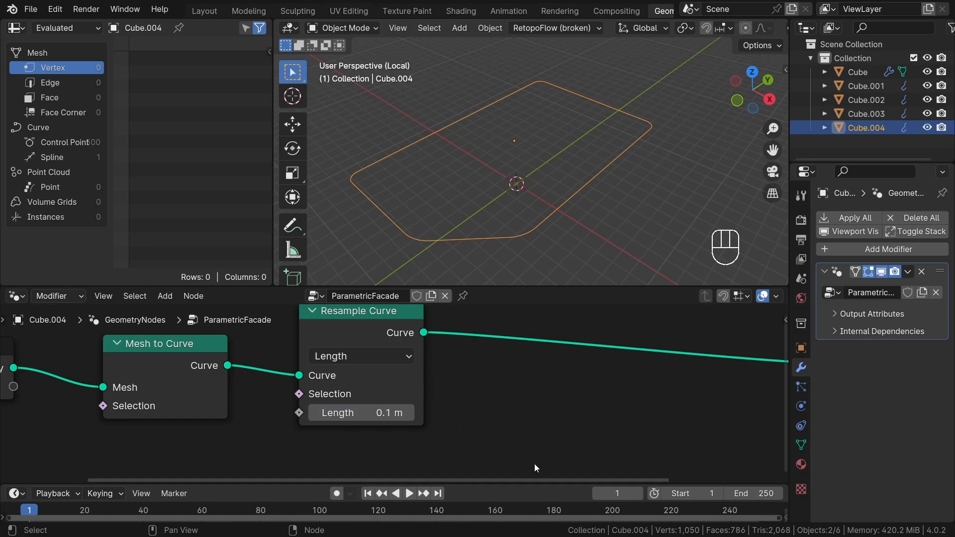
{"action": "middle_click_drag", "start_coordinate": [534, 463], "coordinate": [520, 481]}
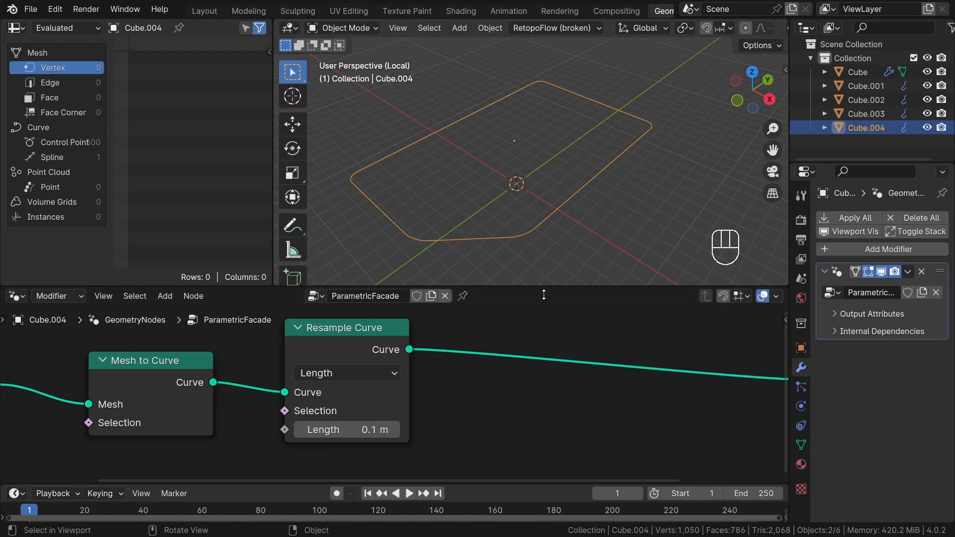
{"action": "scroll", "coordinate": [352, 464], "scroll_direction": "up", "scroll_amount": 1}
{"action": "middle_click_drag", "start_coordinate": [659, 138], "coordinate": [597, 178]}
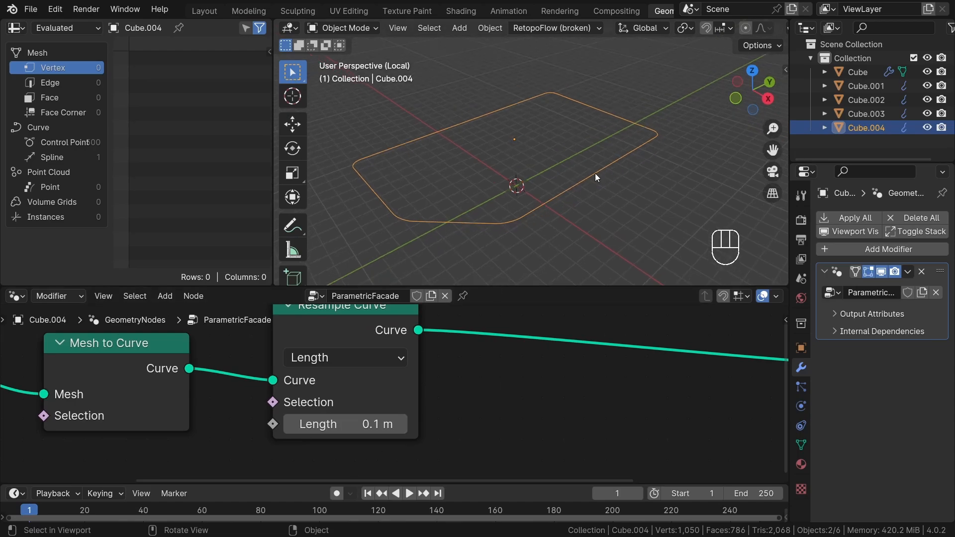
{"action": "scroll", "coordinate": [395, 370], "scroll_direction": "up", "scroll_amount": 1}
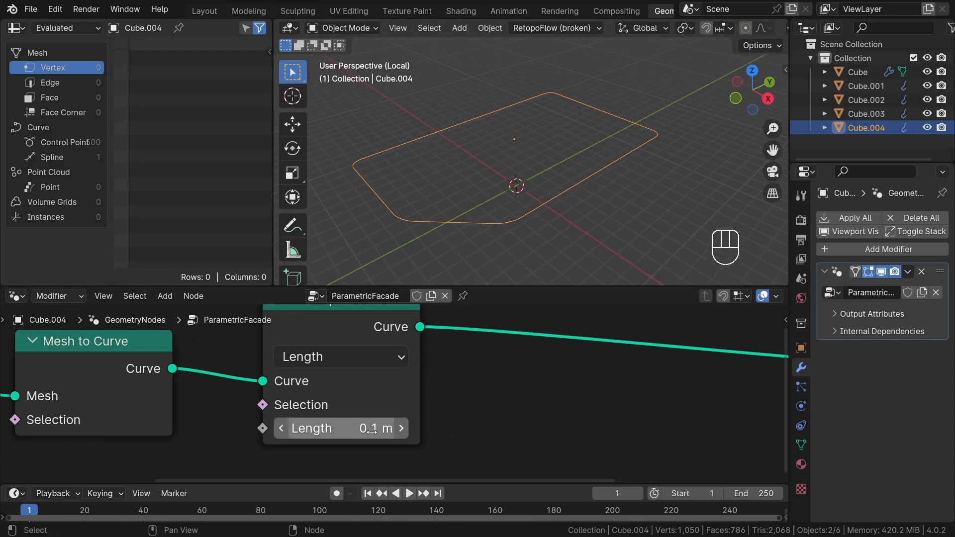
{"action": "double_click", "coordinate": [333, 433]}
{"action": "double_click", "coordinate": [296, 429]}
{"action": "type", "text": "22"}
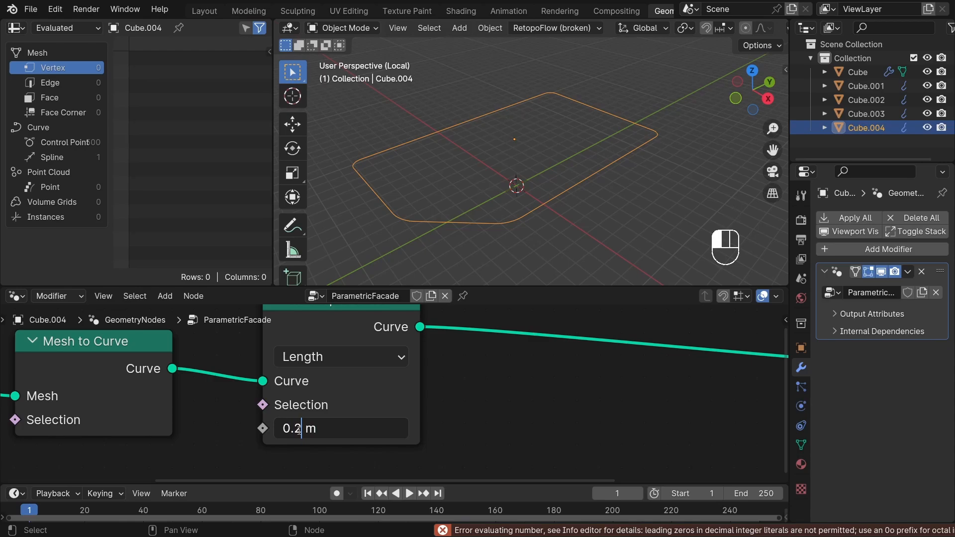
{"action": "key", "text": "Return"}
- Move Group Output slightly farther away and shift Resample Curve closer to Mesh to Curve
{"action": "scroll", "coordinate": [309, 423], "scroll_direction": "down", "scroll_amount": 2}
{"action": "middle_click_drag", "start_coordinate": [361, 418], "coordinate": [313, 429]}
{"action": "scroll", "coordinate": [313, 429], "scroll_direction": "down", "scroll_amount": 1}
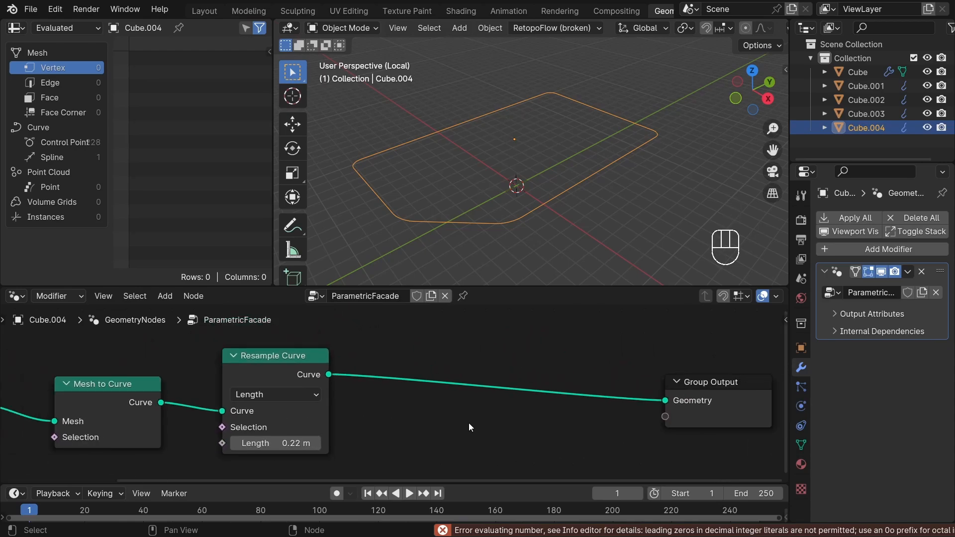
{"action": "left_click_drag", "start_coordinate": [714, 407], "coordinate": [756, 385]}
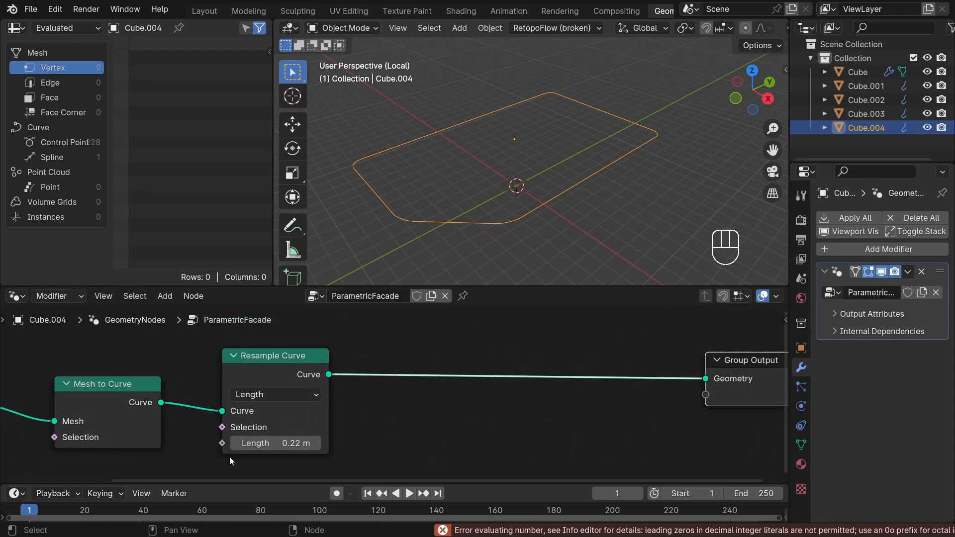
{"action": "left_click", "coordinate": [398, 434]}
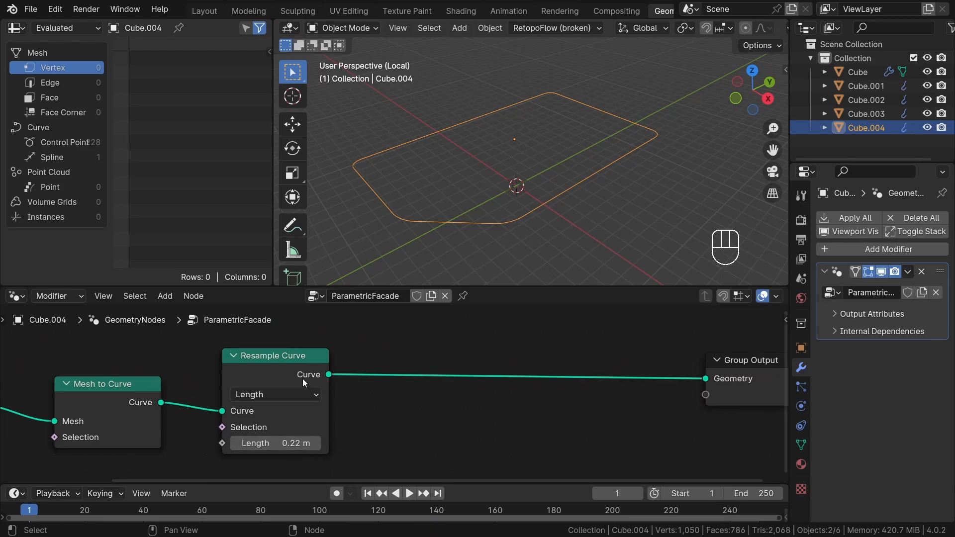
{"action": "left_click_drag", "start_coordinate": [302, 378], "coordinate": [286, 401]}
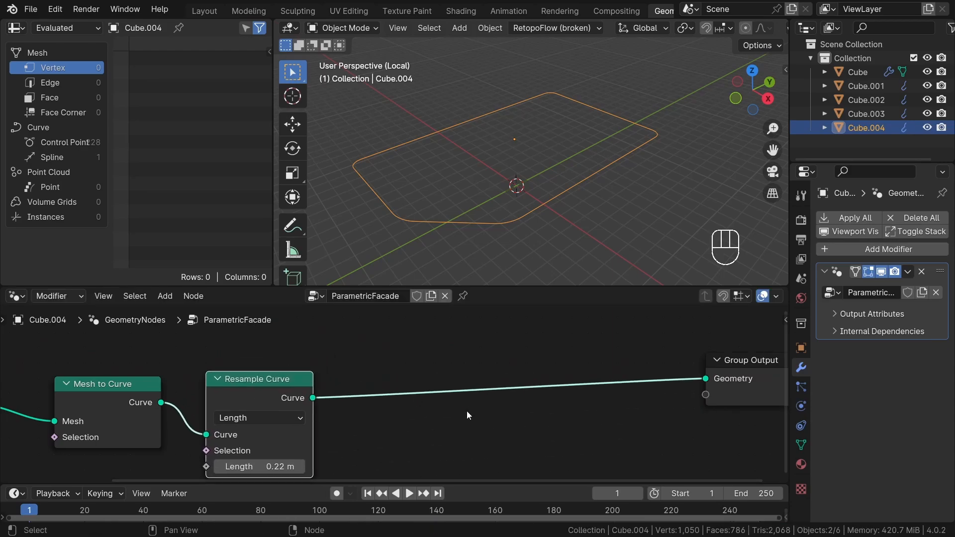
{"action": "left_click", "coordinate": [512, 452]}
{"action": "middle_click_drag", "start_coordinate": [530, 446], "coordinate": [479, 424]}
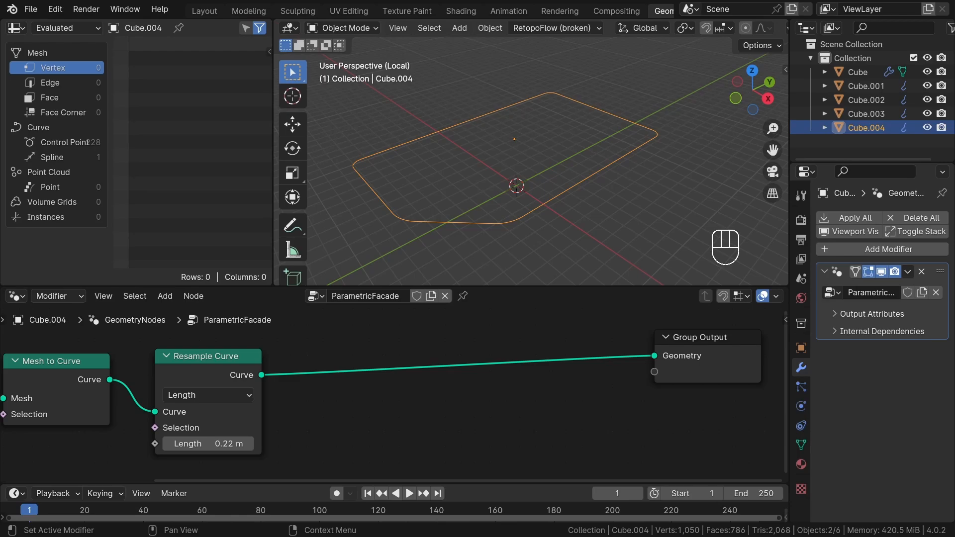
- Join the Group Input, Mesh to Curve and Resample Curve nodes in a new frame
{"action": "scroll", "coordinate": [238, 366], "scroll_direction": "down", "scroll_amount": 4}
{"action": "middle_click_drag", "start_coordinate": [238, 366], "coordinate": [363, 368]}
{"action": "left_click_drag", "start_coordinate": [403, 410], "coordinate": [149, 342]}
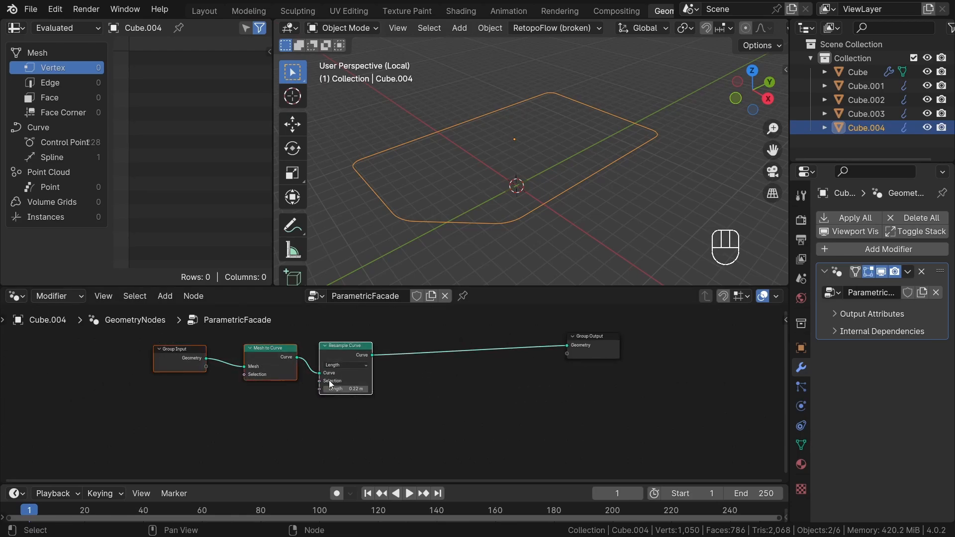
{"action": "middle_click_drag", "start_coordinate": [330, 380], "coordinate": [427, 401]}
{"action": "key", "text": "ctrl+j"}
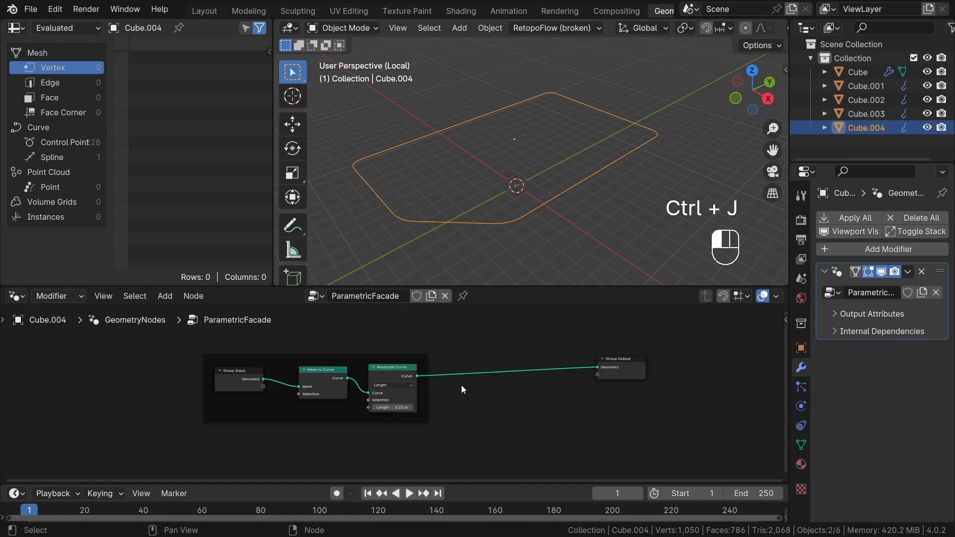
- Label the frame around the three nodes Mesh to Curve
{"action": "scroll", "coordinate": [343, 347], "scroll_direction": "up", "scroll_amount": 2}
{"action": "left_click", "coordinate": [346, 362]}
{"action": "key", "text": "F2"}
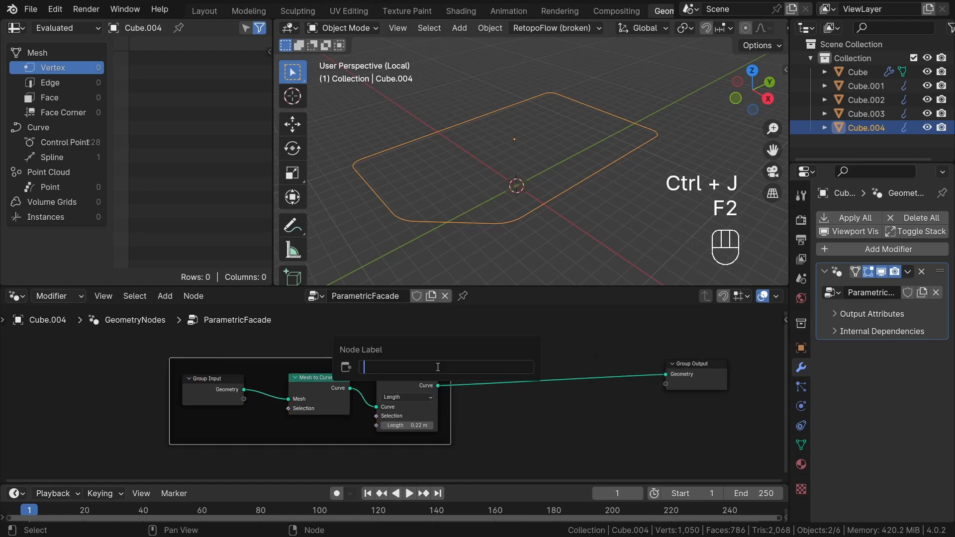
{"action": "type", "text": "Mes"}
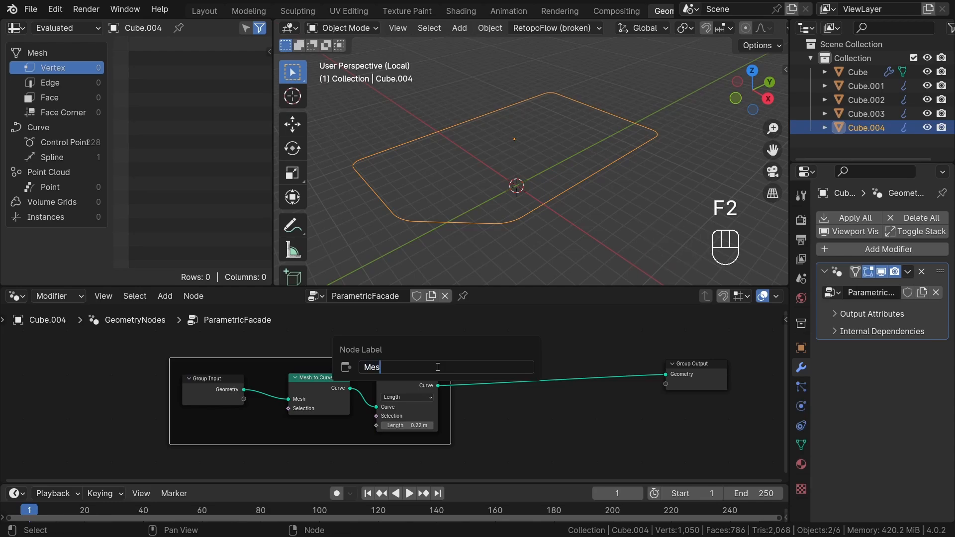
{"action": "type", "text": "h to Curve"}
{"action": "key", "text": "Return"}
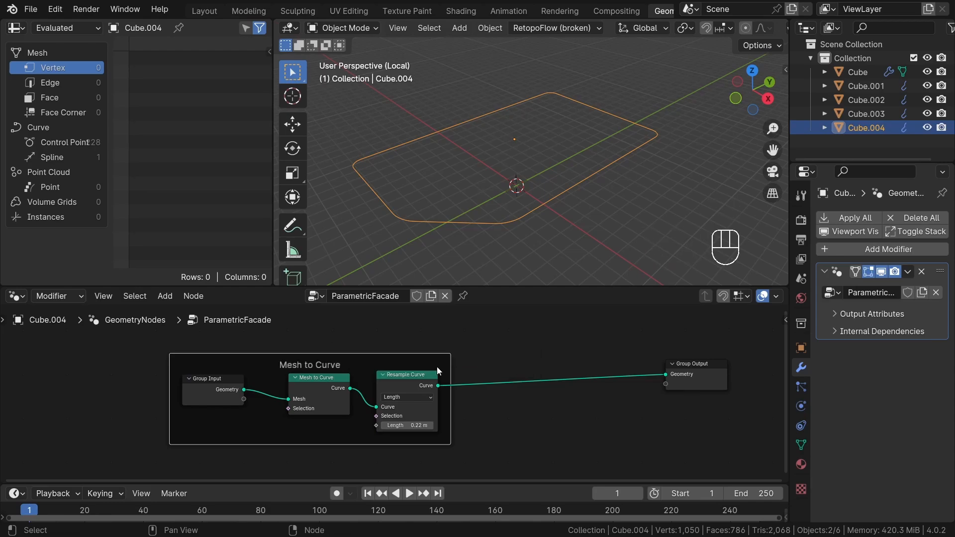
- Give the Mesh to Curve frame a custom dark orange-brown color with hue 0.083, saturation 0.709 and value 0.408
{"action": "scroll", "coordinate": [578, 357], "scroll_direction": "down", "scroll_amount": 1}
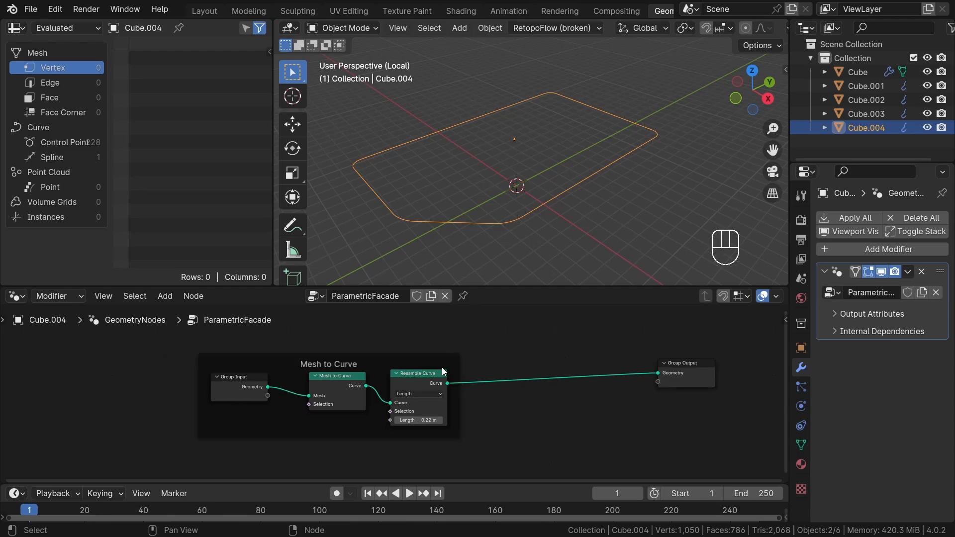
{"action": "key", "text": "n"}
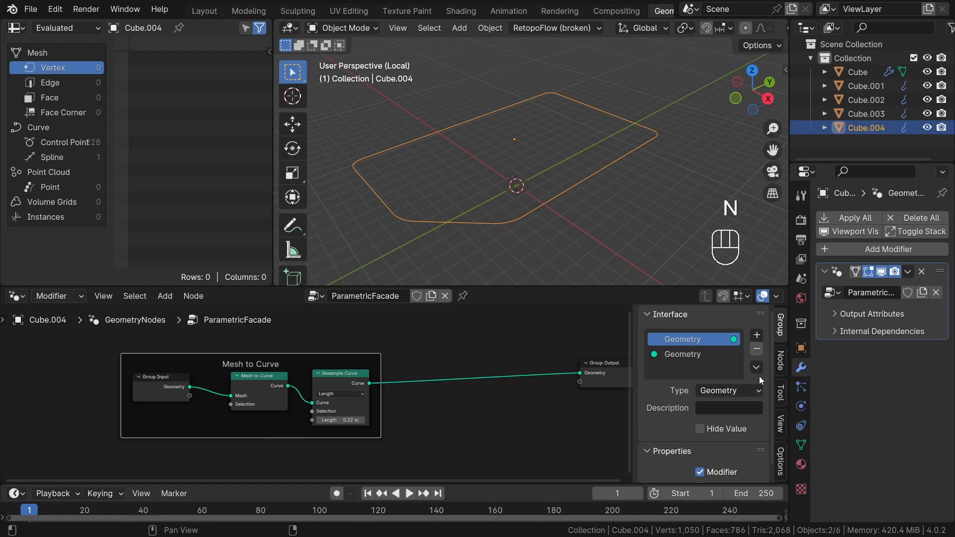
{"action": "scroll", "coordinate": [751, 402], "scroll_direction": "down", "scroll_amount": 1}
{"action": "left_click", "coordinate": [780, 371]}
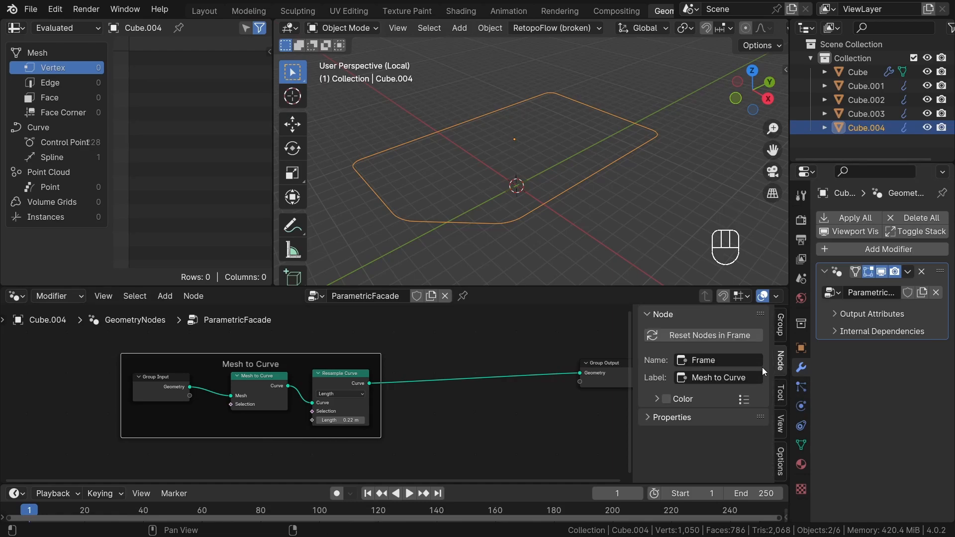
{"action": "left_click", "coordinate": [667, 398]}
{"action": "left_click", "coordinate": [655, 399]}
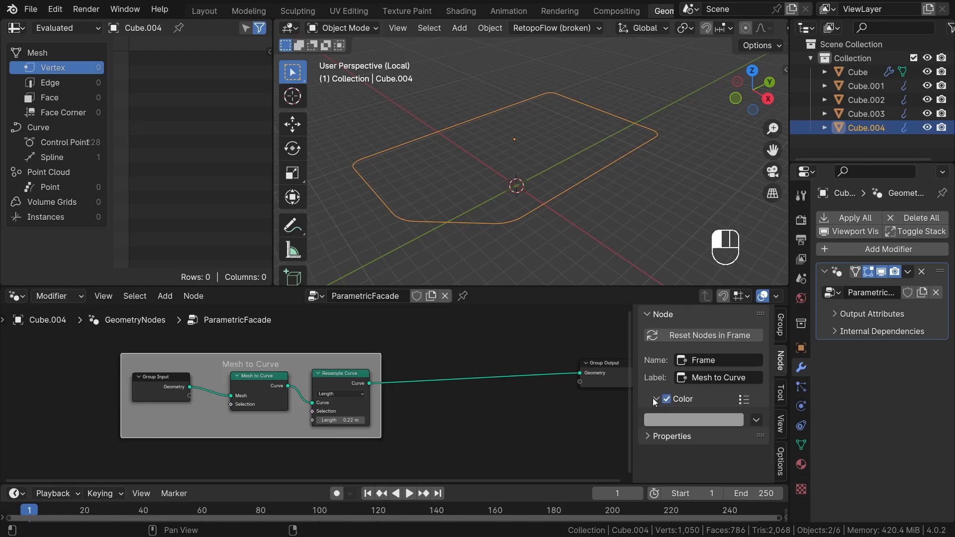
{"action": "left_click", "coordinate": [678, 418]}
{"action": "left_click_drag", "start_coordinate": [666, 282], "coordinate": [691, 312]}
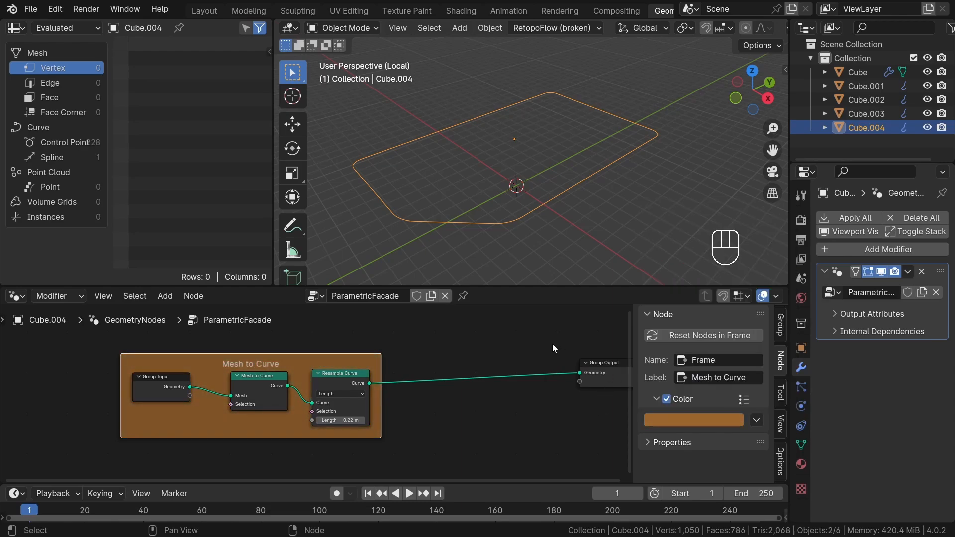
{"action": "left_click", "coordinate": [709, 390]}
{"action": "scroll", "coordinate": [710, 390], "scroll_direction": "down", "scroll_amount": 5}
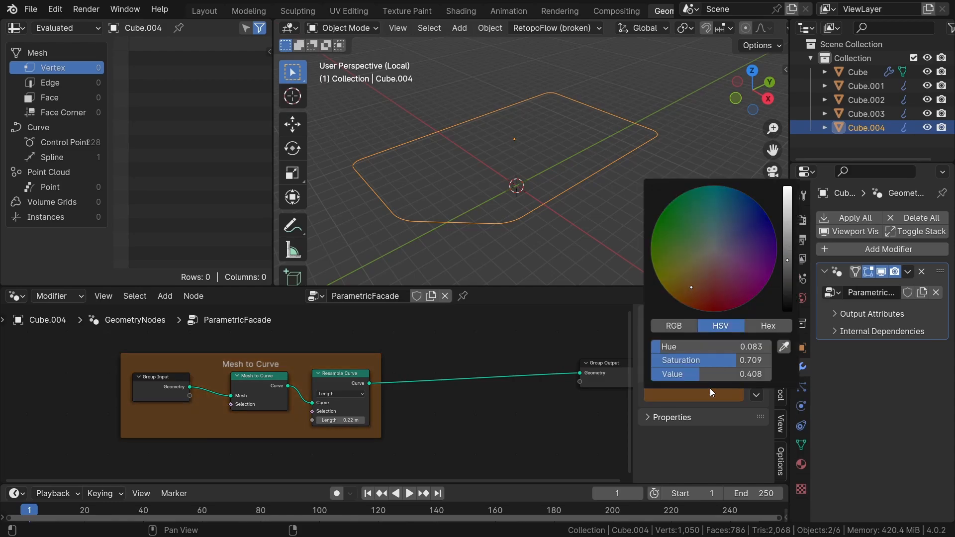
{"action": "key", "text": "n"}
- Move Group Output farther from the Mesh to Curve frame to make room for more nodes
{"action": "scroll", "coordinate": [547, 356], "scroll_direction": "down", "scroll_amount": 4}
{"action": "middle_click_drag", "start_coordinate": [616, 380], "coordinate": [467, 364]}
{"action": "left_click_drag", "start_coordinate": [497, 345], "coordinate": [601, 356]}
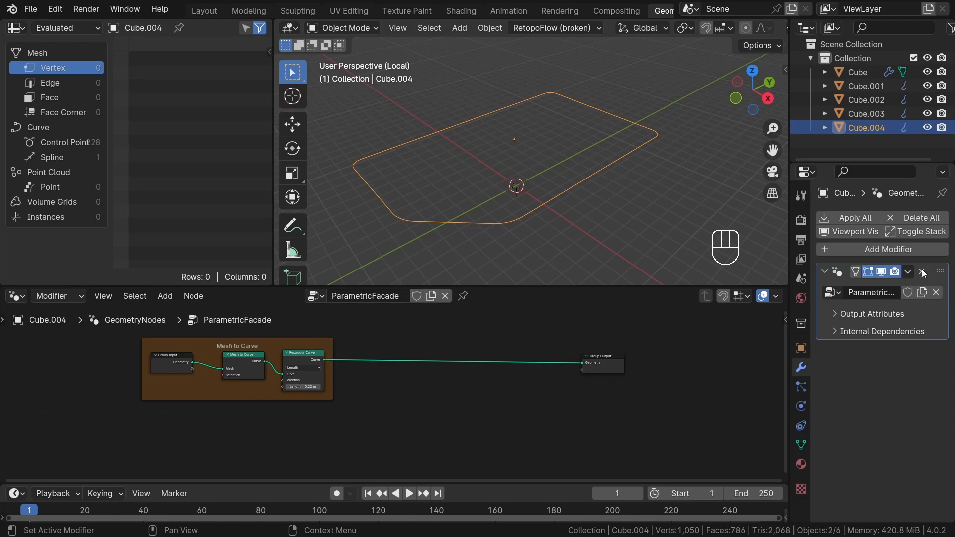
{"action": "middle_click_drag", "start_coordinate": [529, 183], "coordinate": [526, 183]}
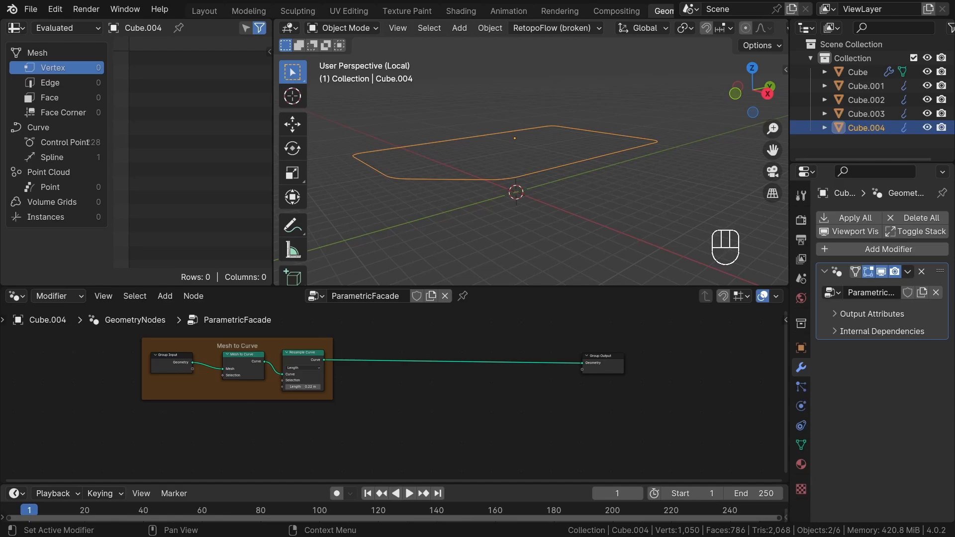
{"action": "scroll", "coordinate": [527, 392], "scroll_direction": "up", "scroll_amount": 1}
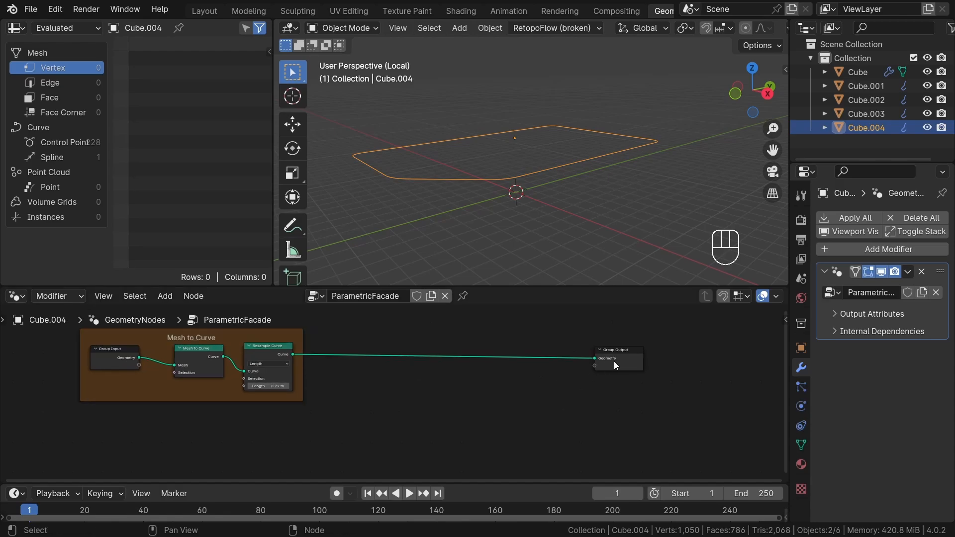
{"action": "left_click_drag", "start_coordinate": [614, 361], "coordinate": [672, 354]}
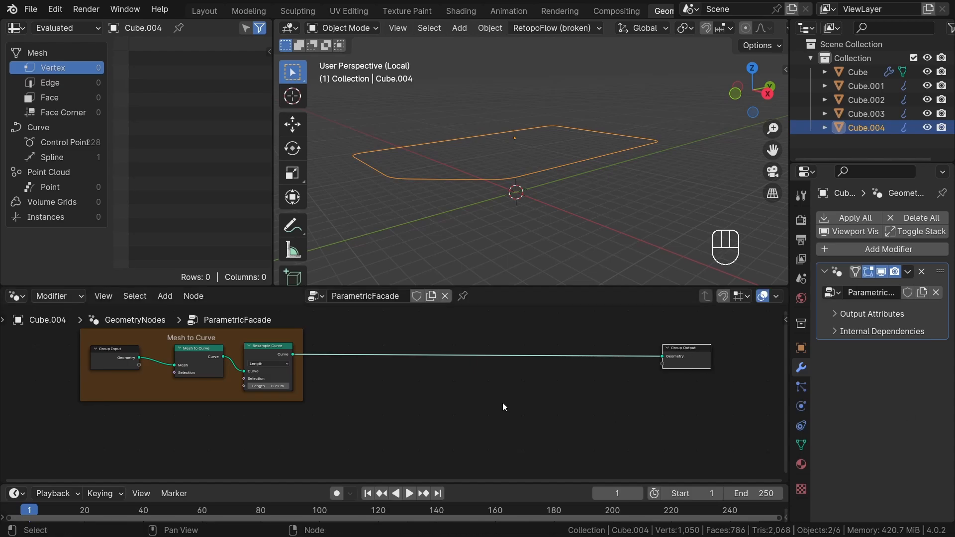
- Insert an Instance on Points node on the link between Resample Curve and Group Output
{"action": "scroll", "coordinate": [478, 388], "scroll_direction": "up", "scroll_amount": 2}
{"action": "key", "text": "shift+a"}
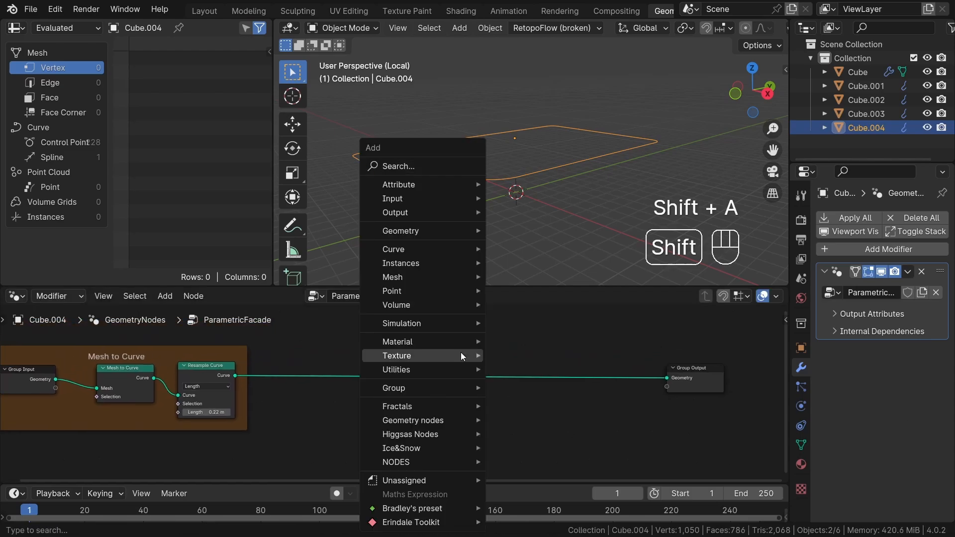
{"action": "left_click", "coordinate": [424, 168]}
{"action": "type", "text": "inst"}
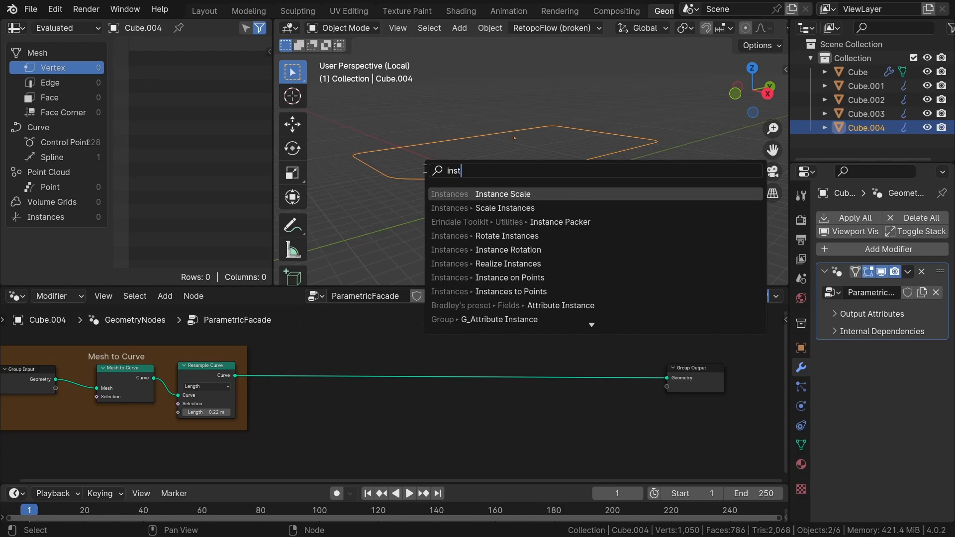
{"action": "type", "text": "ance o"}
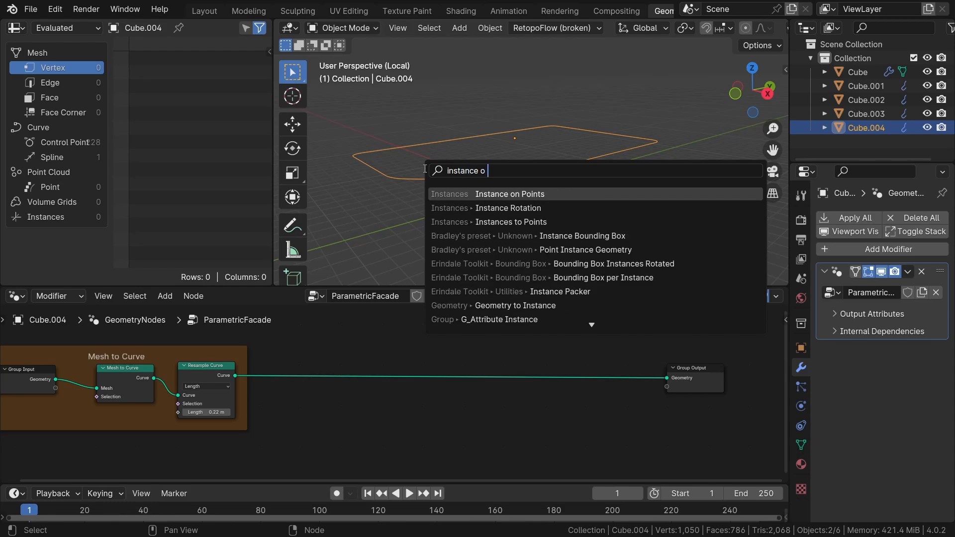
{"action": "key", "text": "Return"}
{"action": "left_click", "coordinate": [509, 346]}
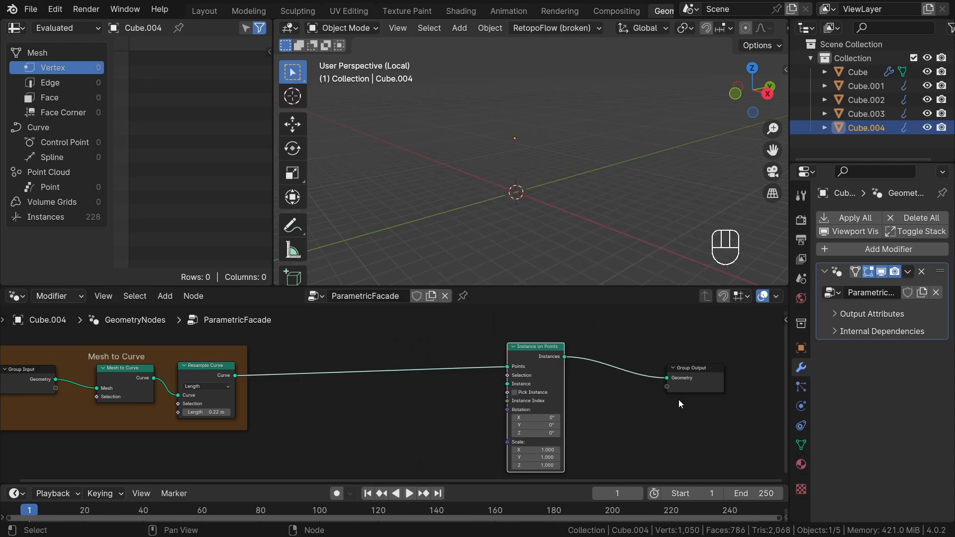
- Move the Instance on Points and Group Output nodes farther from the Mesh to Curve frame
{"action": "middle_click_drag", "start_coordinate": [705, 392], "coordinate": [553, 381]}
{"action": "left_click_drag", "start_coordinate": [553, 381], "coordinate": [634, 365]}
{"action": "left_click_drag", "start_coordinate": [360, 353], "coordinate": [476, 352]}
{"action": "scroll", "coordinate": [432, 382], "scroll_direction": "up", "scroll_amount": 4}
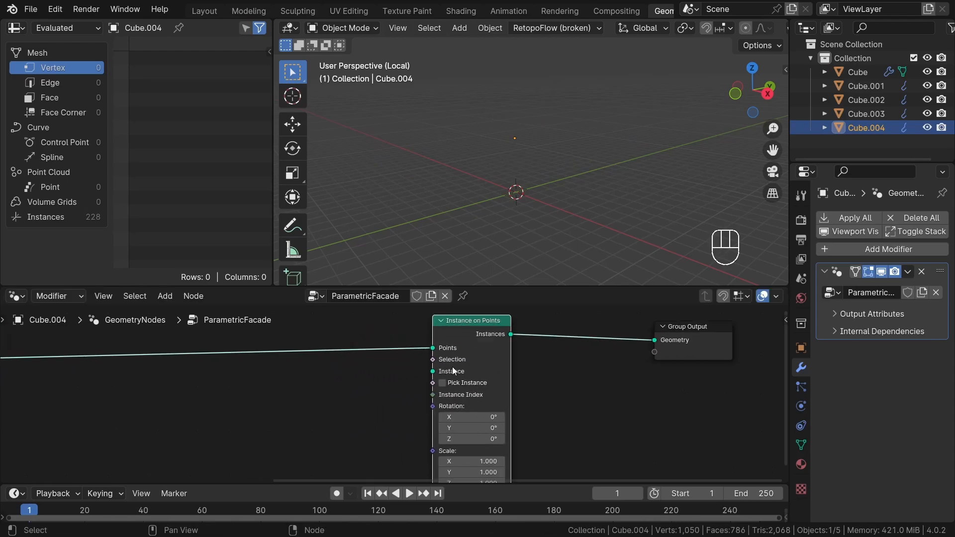
- Add a Curve Line node and connect its Curve output to the Instance input of Instance on Points
{"action": "scroll", "coordinate": [443, 361], "scroll_direction": "down", "scroll_amount": 2}
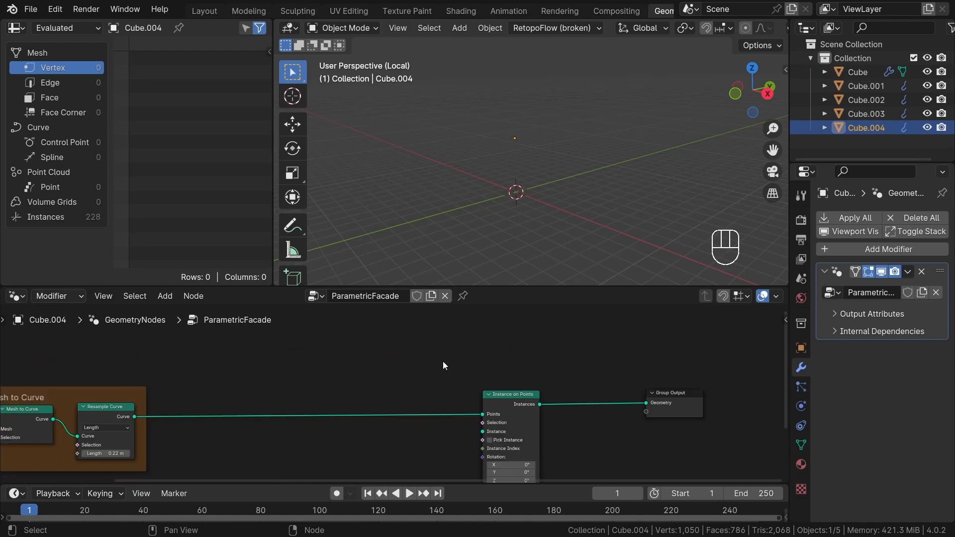
{"action": "key", "text": "shift+a"}
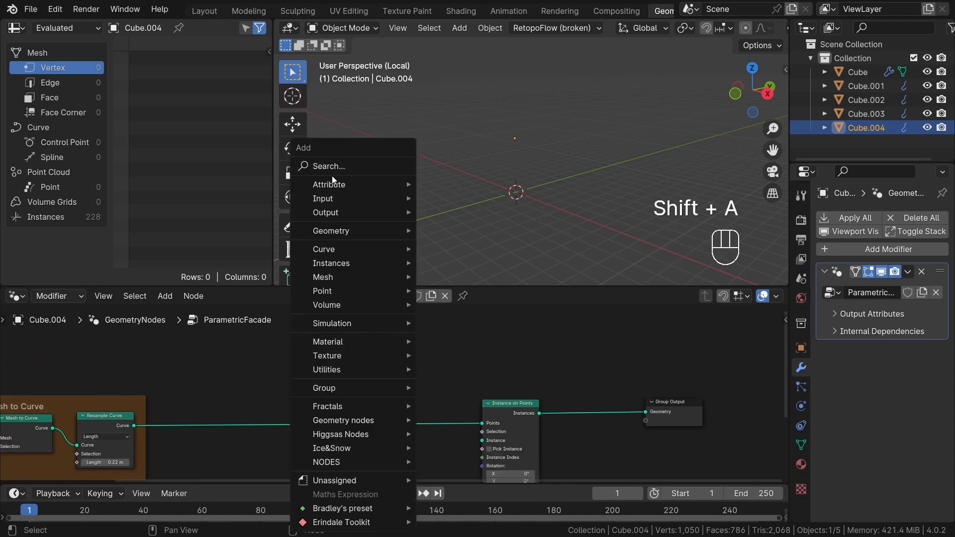
{"action": "left_click", "coordinate": [332, 165]}
{"action": "type", "text": "curve "}
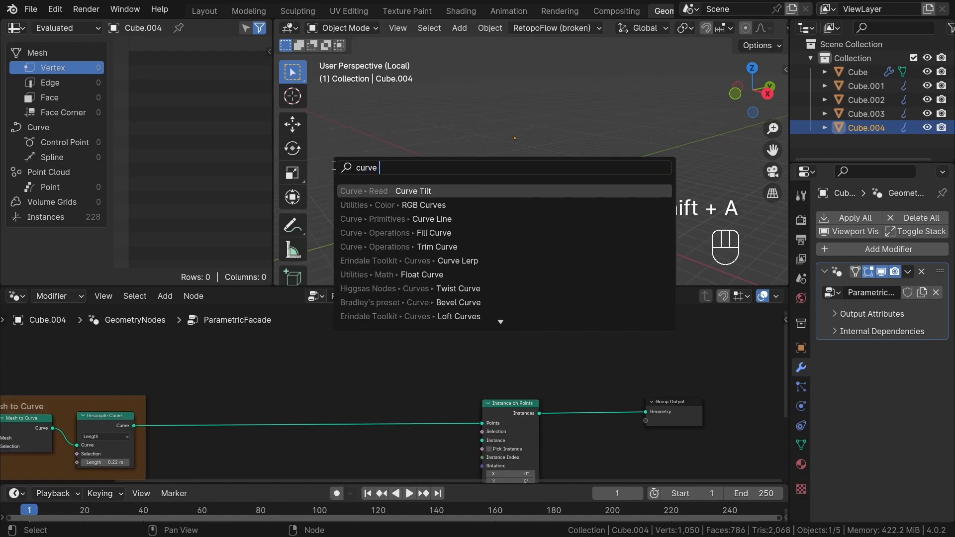
{"action": "type", "text": "li"}
{"action": "key", "text": "Return"}
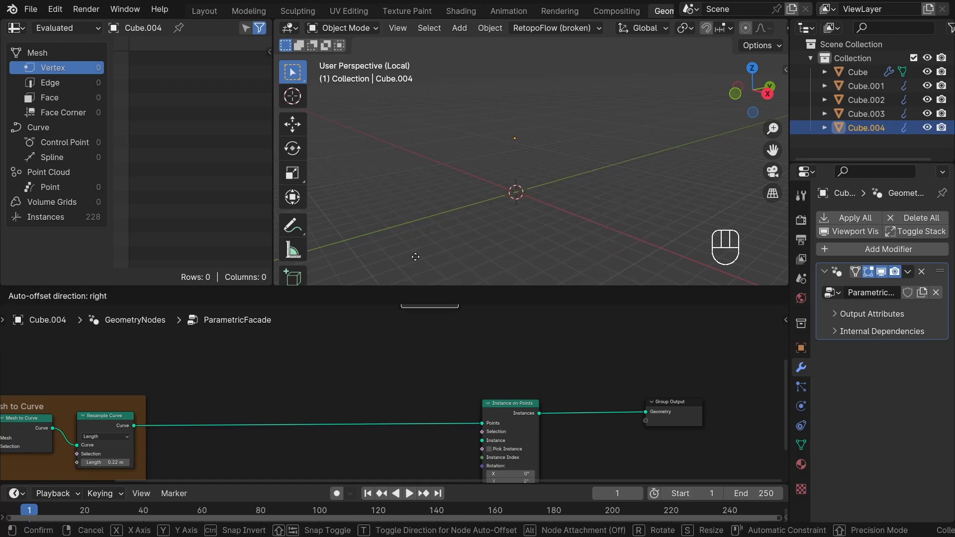
{"action": "left_click", "coordinate": [388, 332]}
{"action": "left_click_drag", "start_coordinate": [399, 332], "coordinate": [483, 440]}
{"action": "scroll", "coordinate": [458, 366], "scroll_direction": "down", "scroll_amount": 2}
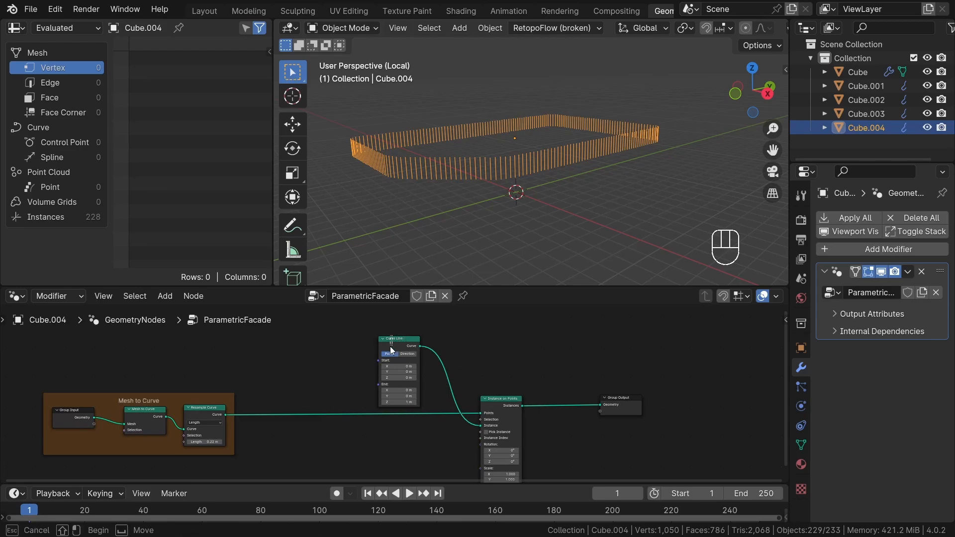
{"action": "left_click_drag", "start_coordinate": [394, 350], "coordinate": [417, 342]}
{"action": "key", "text": "ctrl+z"}
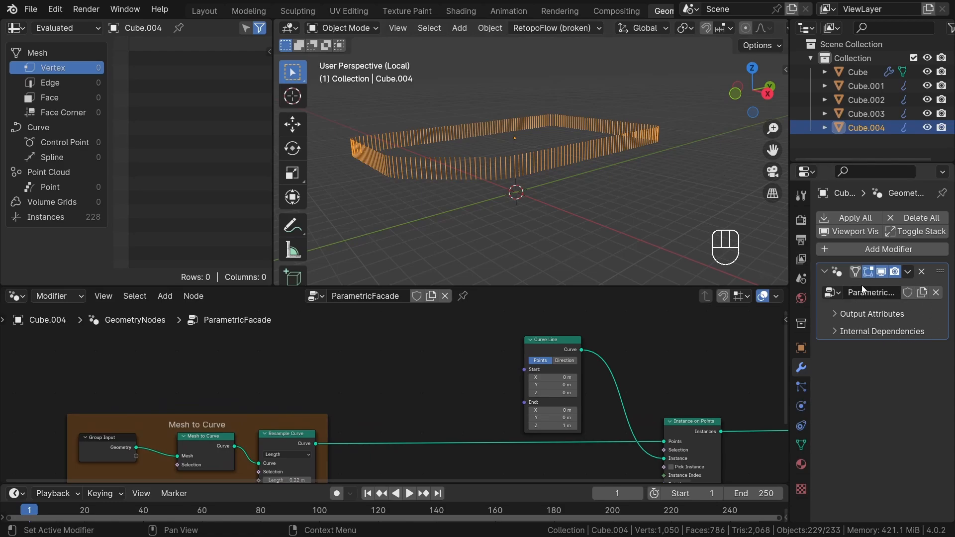
- Add a second Group Input node beside the Curve Line node
{"action": "scroll", "coordinate": [532, 380], "scroll_direction": "up", "scroll_amount": 1}
{"action": "left_click", "coordinate": [433, 378]}
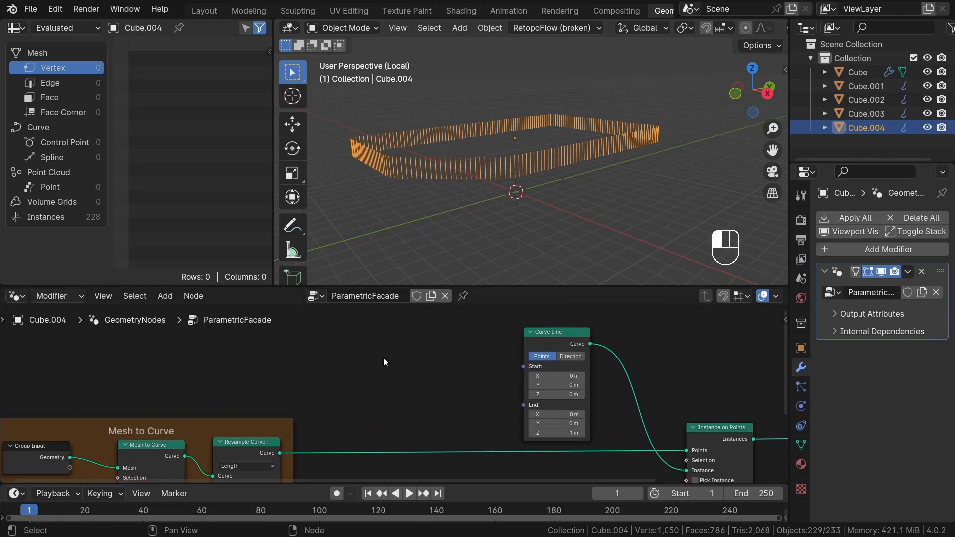
{"action": "key", "text": "shift+a"}
{"action": "left_click", "coordinate": [339, 171]}
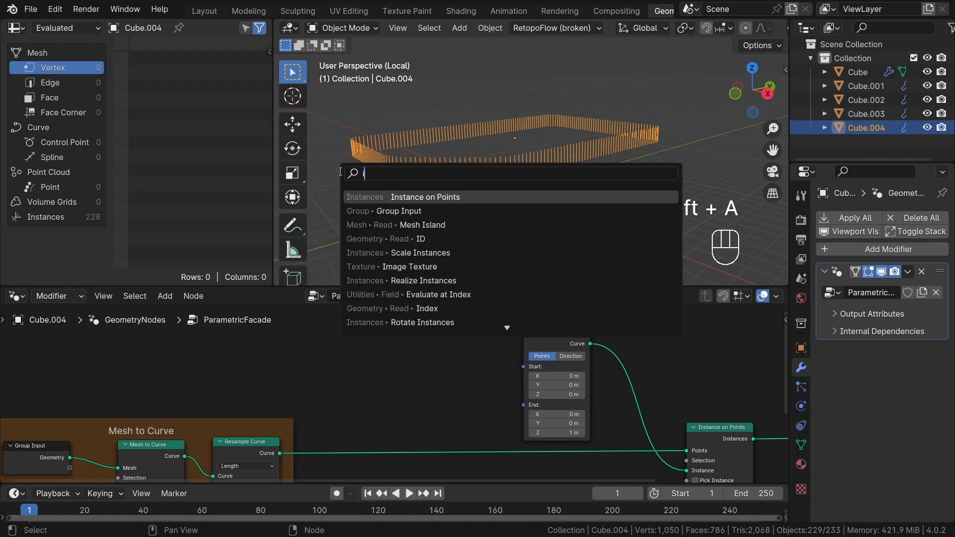
{"action": "type", "text": "inp"}
{"action": "key", "text": "Return"}
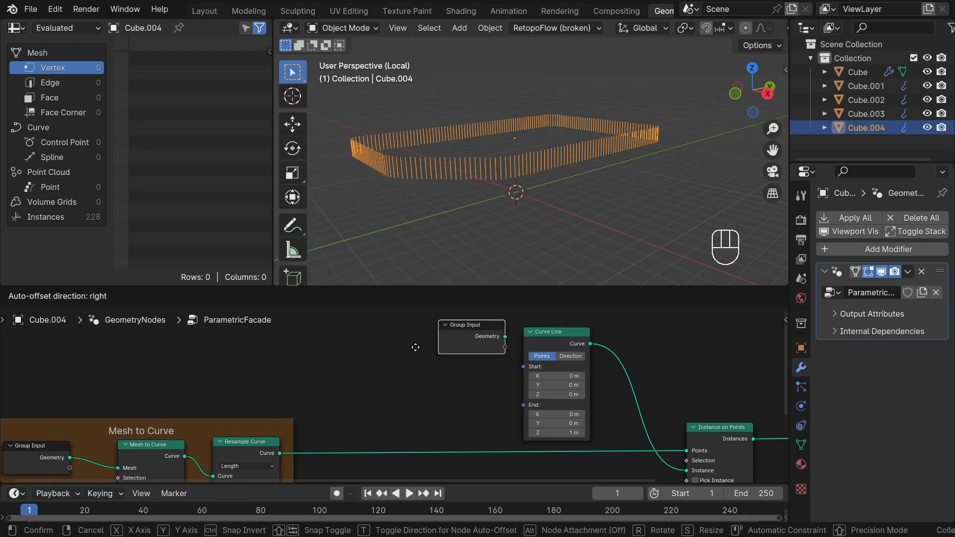
{"action": "left_click", "coordinate": [356, 392]}
- Set the Curve Line's End Z to -3.7 m so the instanced lines extend downward
{"action": "scroll", "coordinate": [562, 402], "scroll_direction": "up", "scroll_amount": 2}
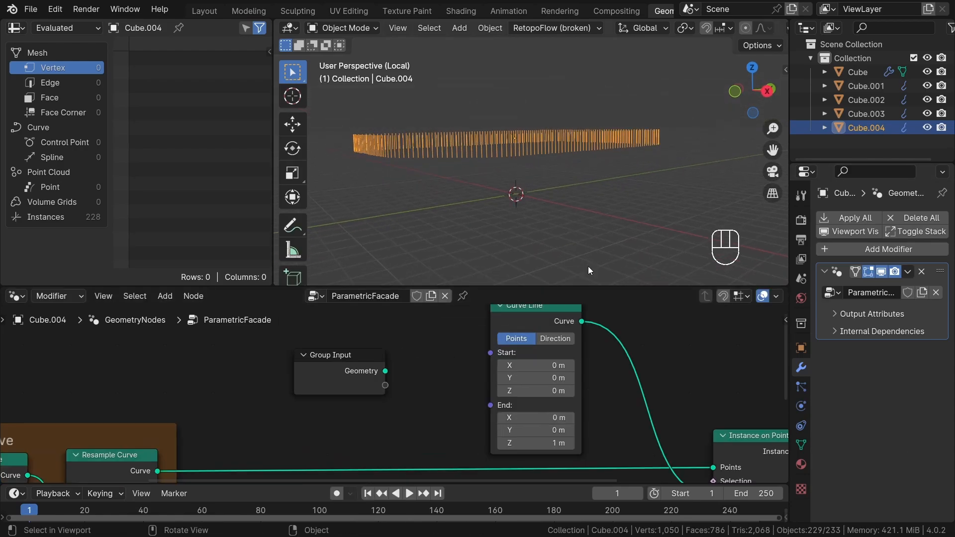
{"action": "scroll", "coordinate": [557, 417], "scroll_direction": "up", "scroll_amount": 1}
{"action": "left_click_drag", "start_coordinate": [547, 447], "coordinate": [507, 447]}
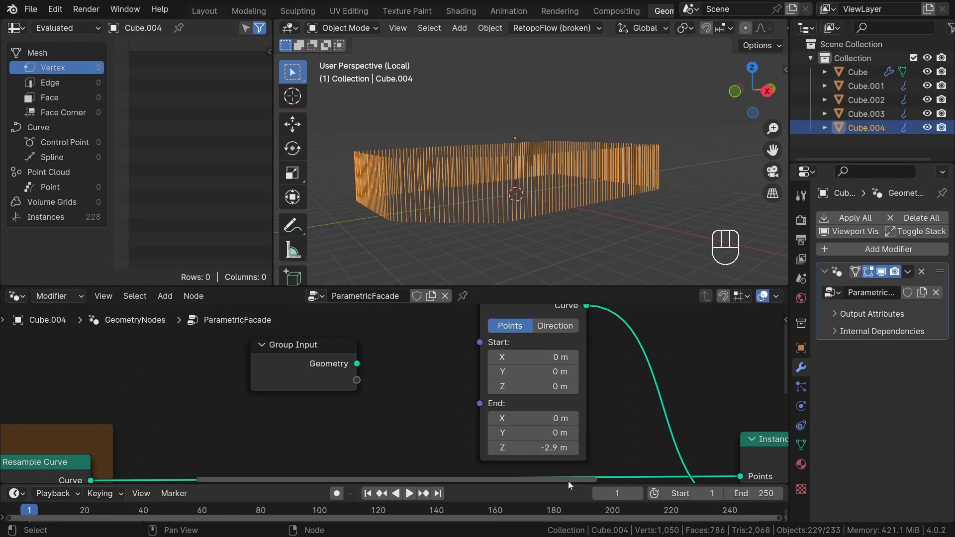
{"action": "scroll", "coordinate": [528, 444], "scroll_direction": "up", "scroll_amount": 2}
{"action": "left_click_drag", "start_coordinate": [528, 442], "coordinate": [523, 443]}
{"action": "scroll", "coordinate": [535, 444], "scroll_direction": "down", "scroll_amount": 1}
{"action": "scroll", "coordinate": [534, 443], "scroll_direction": "down", "scroll_amount": 2}
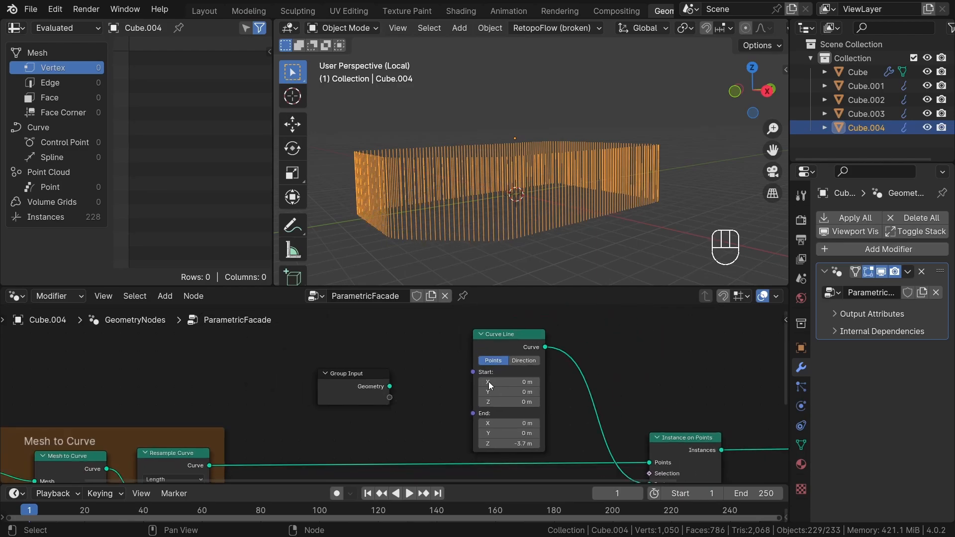
- Move the new Group Input node farther from the Curve Line to make room between them
{"action": "left_click", "coordinate": [488, 381]}
{"action": "scroll", "coordinate": [437, 442], "scroll_direction": "up", "scroll_amount": 1}
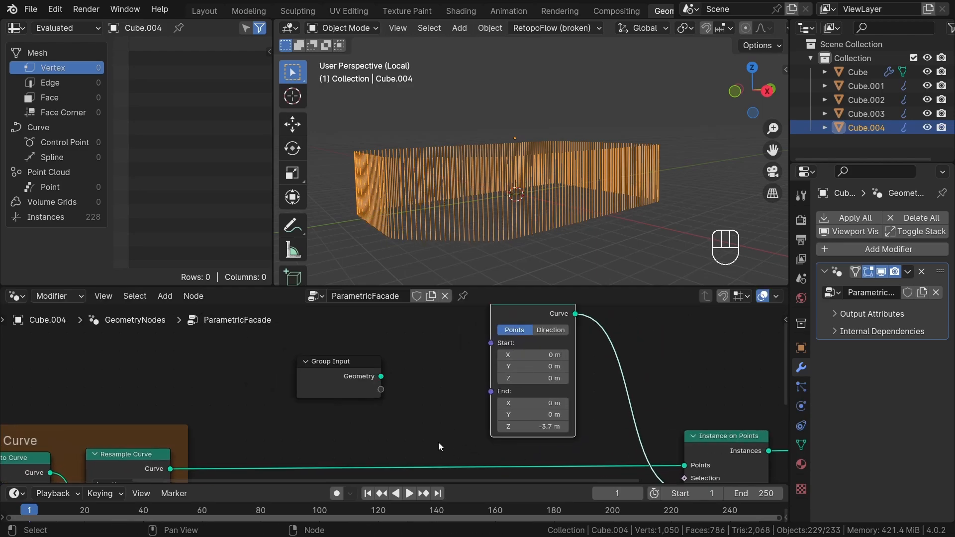
{"action": "left_click_drag", "start_coordinate": [343, 386], "coordinate": [235, 362]}
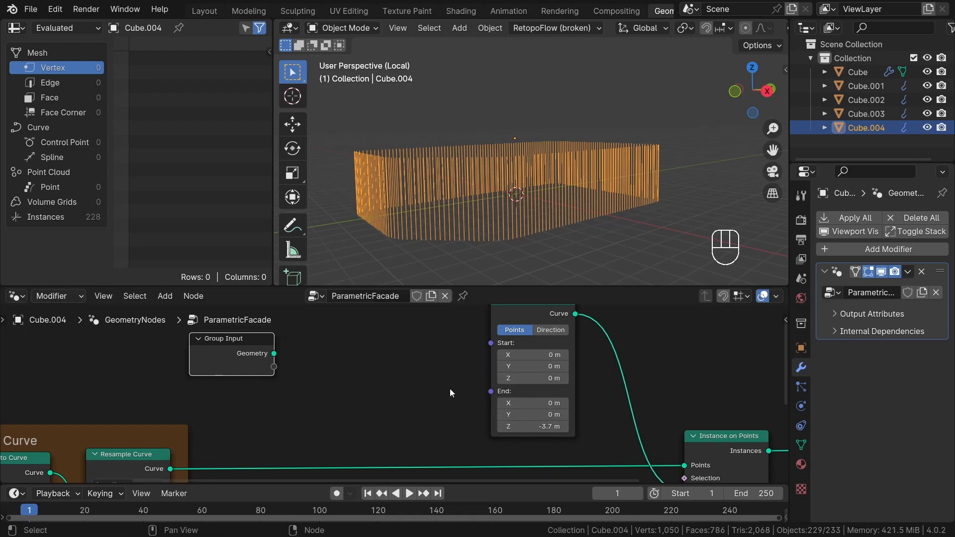
{"action": "scroll", "coordinate": [357, 374], "scroll_direction": "up", "scroll_amount": 1}
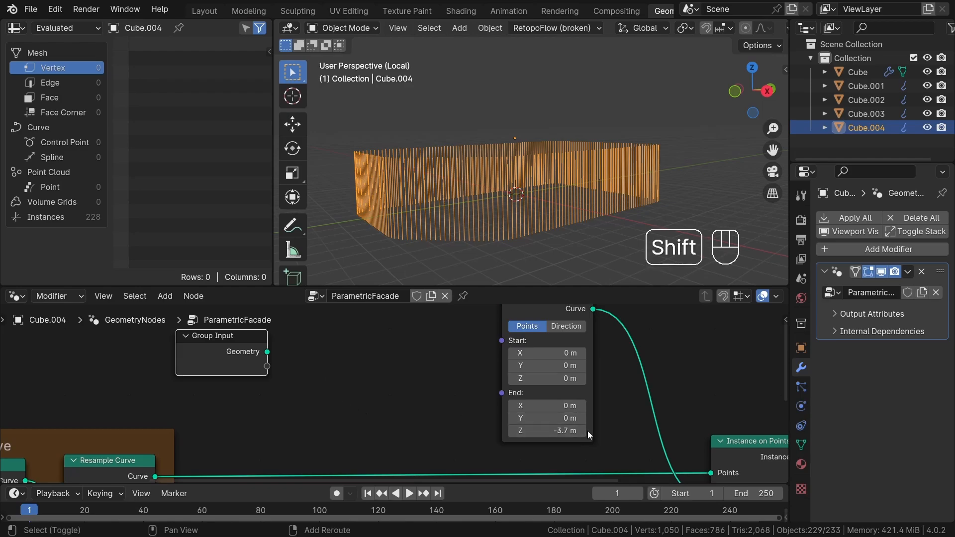
{"action": "mouse_move", "coordinate": [547, 405]}
{"action": "left_mouse_down", "text": "shift"}
{"action": "mouse_move", "coordinate": [530, 405]}
{"action": "mouse_move", "coordinate": [552, 405]}
{"action": "mouse_move", "coordinate": [521, 419]}
{"action": "mouse_move", "coordinate": [549, 418]}
{"action": "left_mouse_up", "text": "shift"}
{"action": "key", "text": "ctrl+z"}
{"action": "key", "text": "ctrl+z"}
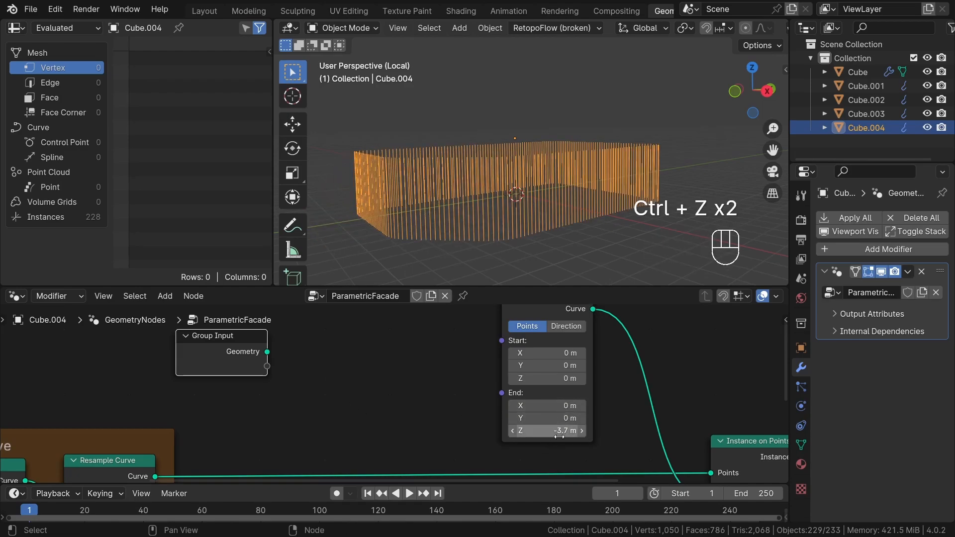
- Add a Combine XYZ node and connect its Vector output to the Curve Line's End input
{"action": "key", "text": "shift+a"}
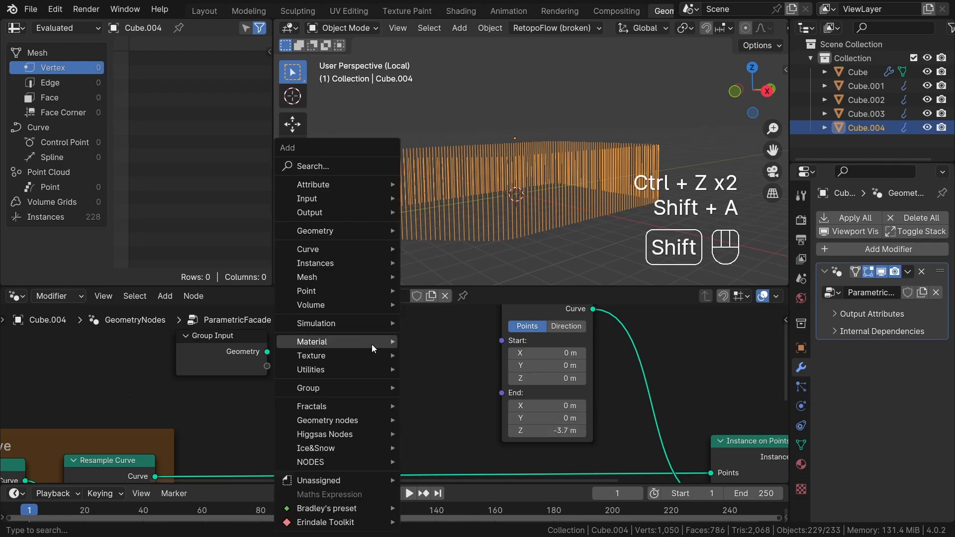
{"action": "left_click", "coordinate": [327, 168]}
{"action": "type", "text": "com"}
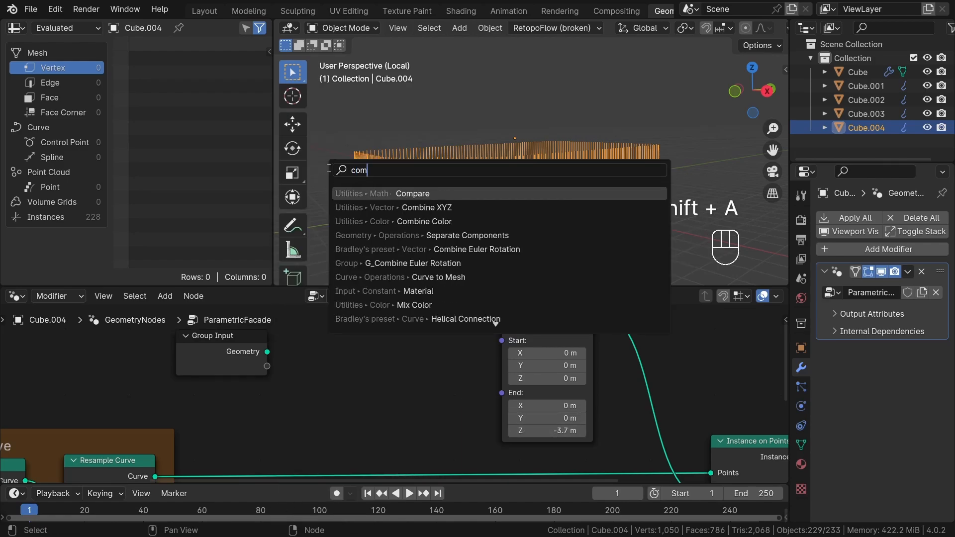
{"action": "left_click", "coordinate": [412, 207]}
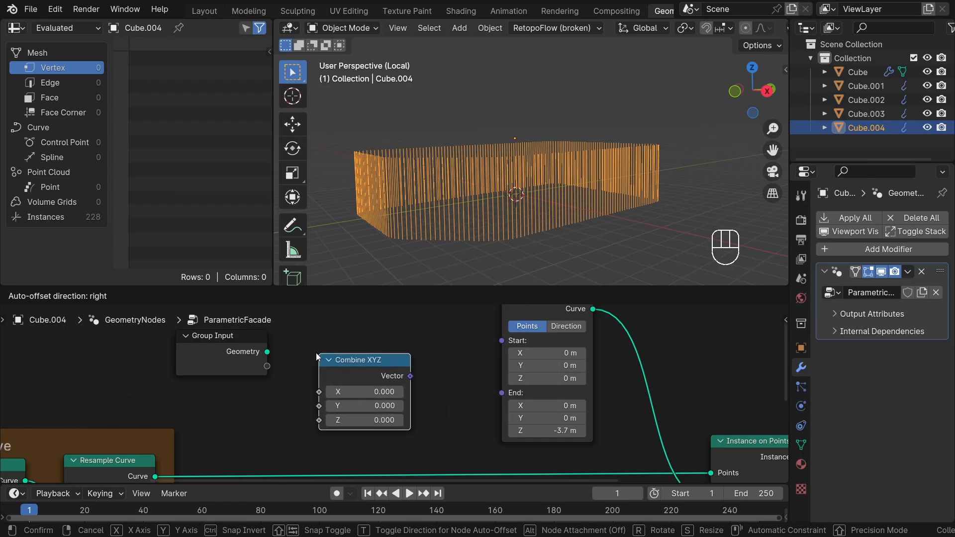
{"action": "left_click", "coordinate": [431, 404]}
{"action": "left_click_drag", "start_coordinate": [407, 375], "coordinate": [503, 393]}
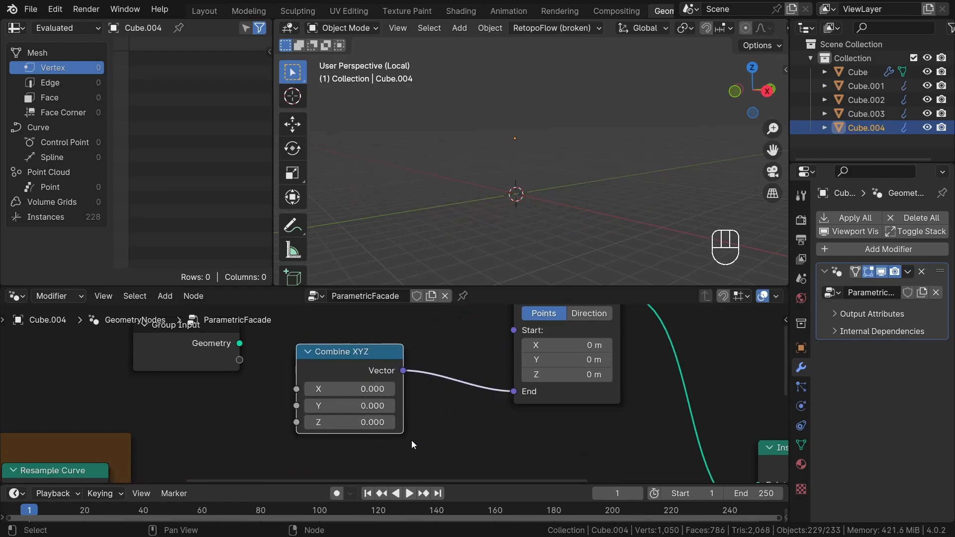
- Set the Z value of the Combine XYZ node to -1.800
{"action": "scroll", "coordinate": [429, 402], "scroll_direction": "up", "scroll_amount": 1}
{"action": "left_click_drag", "start_coordinate": [373, 422], "coordinate": [298, 422]}
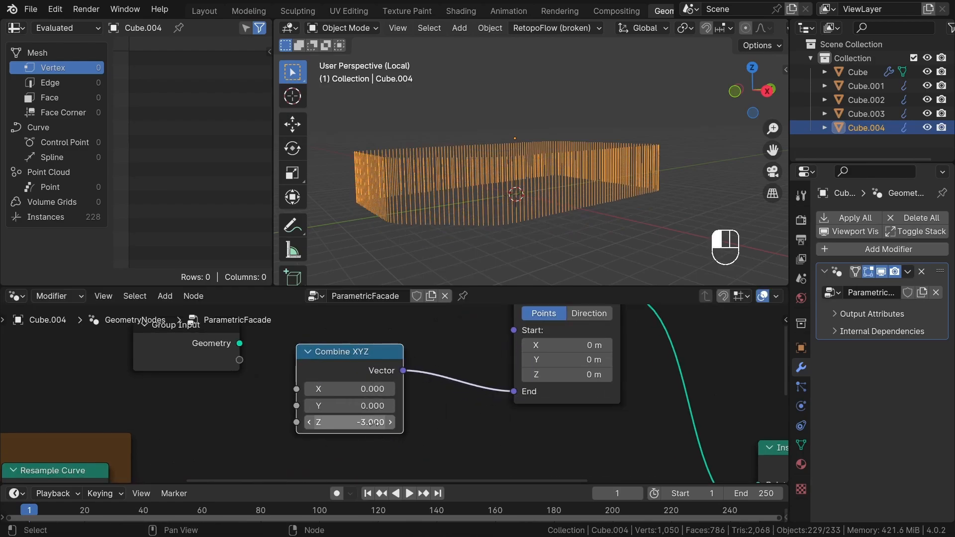
{"action": "left_click_drag", "start_coordinate": [367, 360], "coordinate": [377, 353]}
{"action": "mouse_move", "coordinate": [365, 415]}
{"action": "left_mouse_down"}
{"action": "mouse_move", "coordinate": [384, 415]}
{"action": "mouse_move", "coordinate": [341, 425]}
{"action": "mouse_move", "coordinate": [365, 415]}
{"action": "left_mouse_up"}
{"action": "left_click_drag", "start_coordinate": [365, 415], "coordinate": [384, 415]}
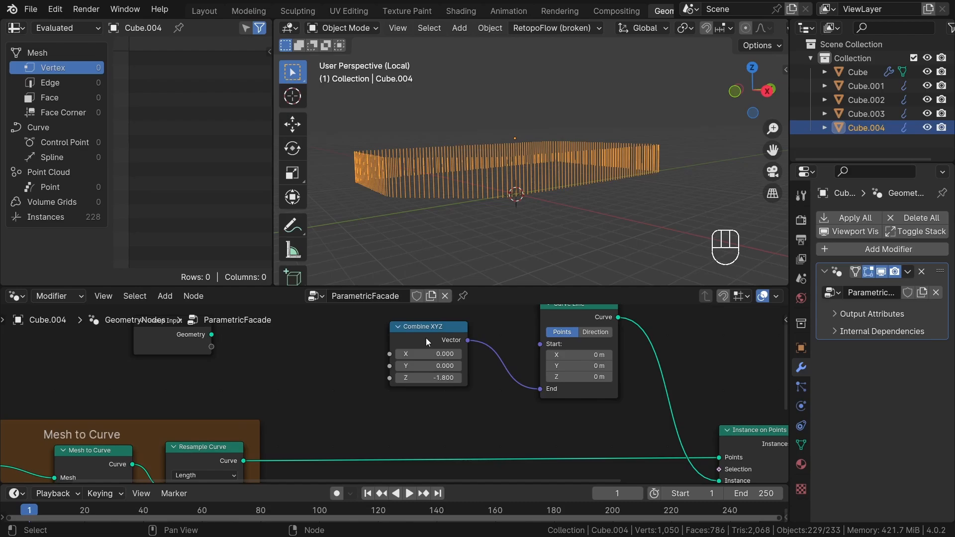
- Move Combine XYZ closer to the Curve Line and feed its Z input from a new Math node set to Multiply
{"action": "left_click_drag", "start_coordinate": [425, 339], "coordinate": [462, 348]}
{"action": "scroll", "coordinate": [403, 383], "scroll_direction": "up", "scroll_amount": 2}
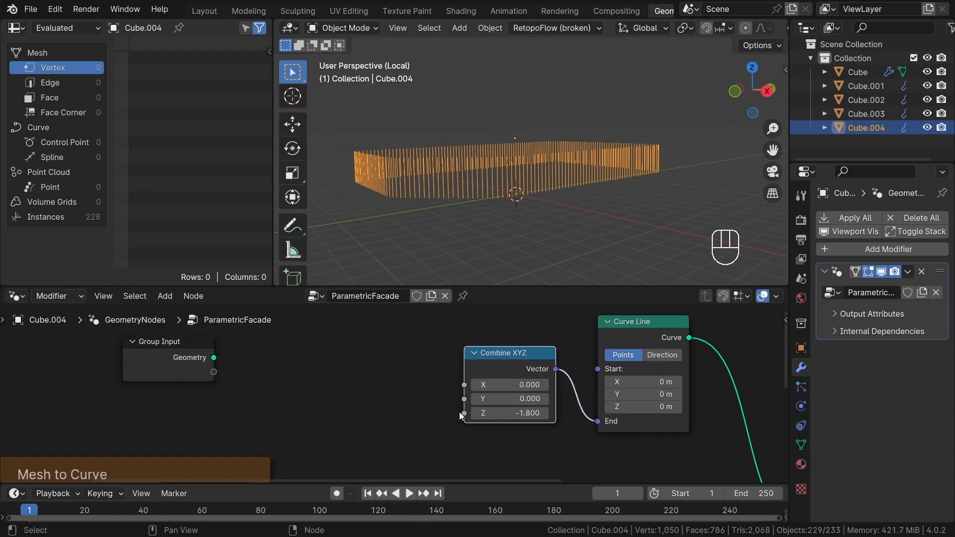
{"action": "left_click_drag", "start_coordinate": [462, 414], "coordinate": [435, 419]}
{"action": "type", "text": "mu"}
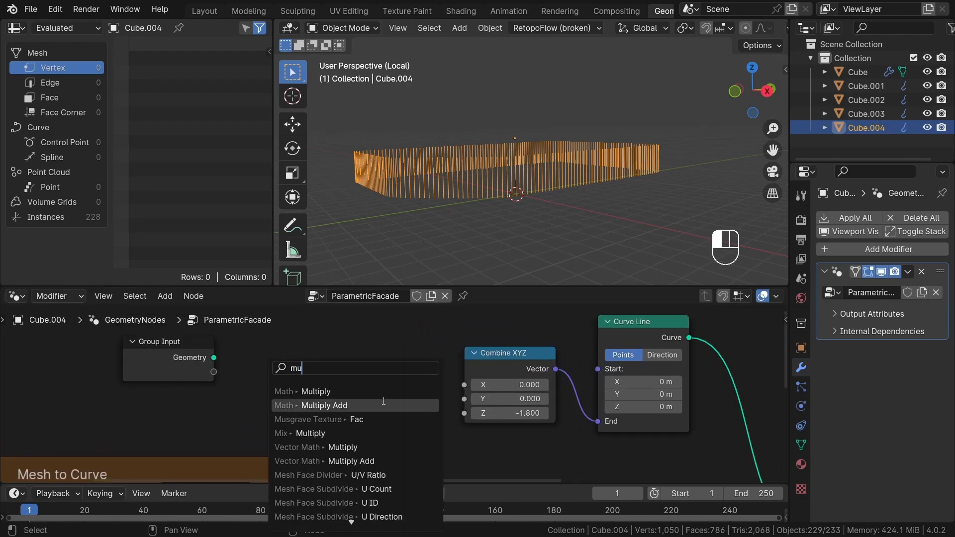
{"action": "left_click", "coordinate": [369, 391]}
{"action": "left_click", "coordinate": [366, 334]}
- Set the Multiply node's first value to 2.600 and its second value to -1.000
{"action": "left_click", "coordinate": [407, 436]}
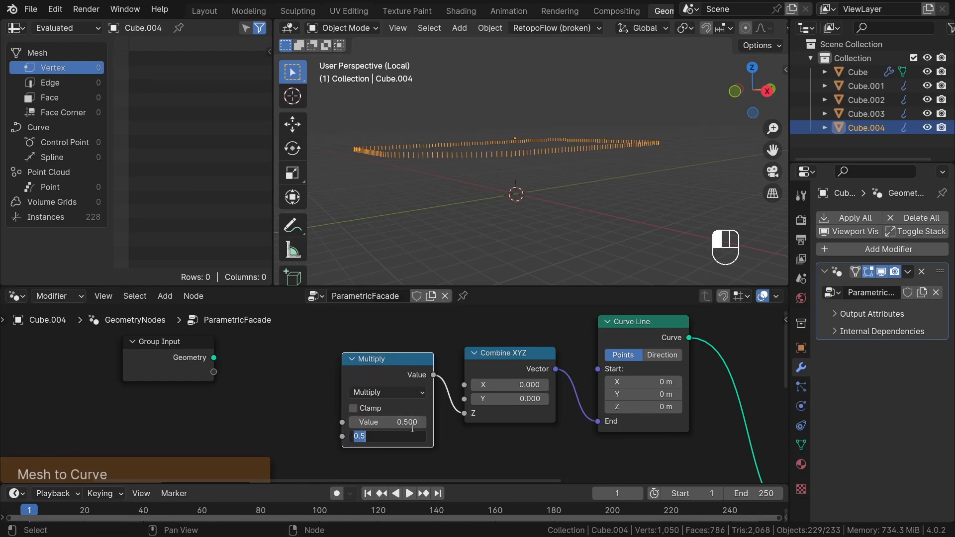
{"action": "type", "text": "-1"}
{"action": "key", "text": "Return"}
{"action": "scroll", "coordinate": [319, 415], "scroll_direction": "up", "scroll_amount": 1}
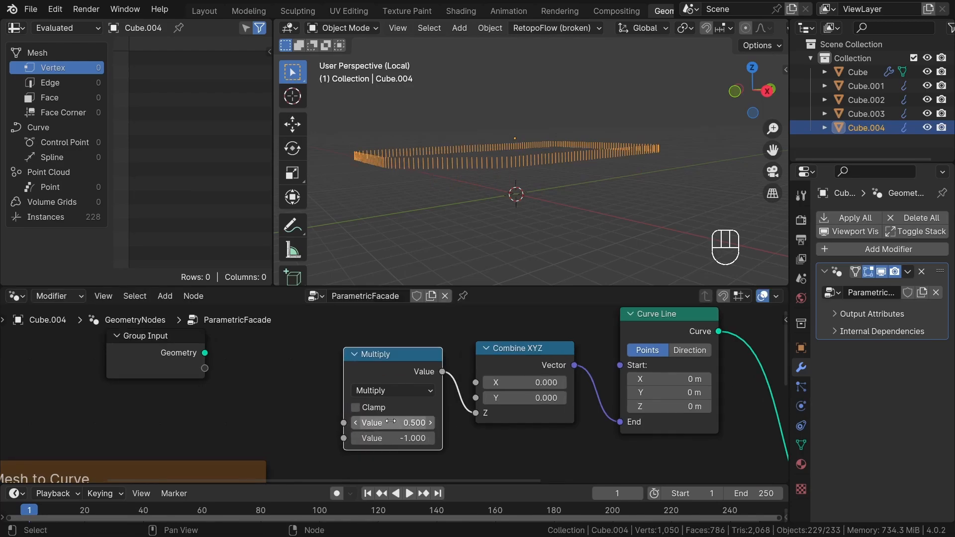
{"action": "left_click_drag", "start_coordinate": [388, 422], "coordinate": [423, 421]}
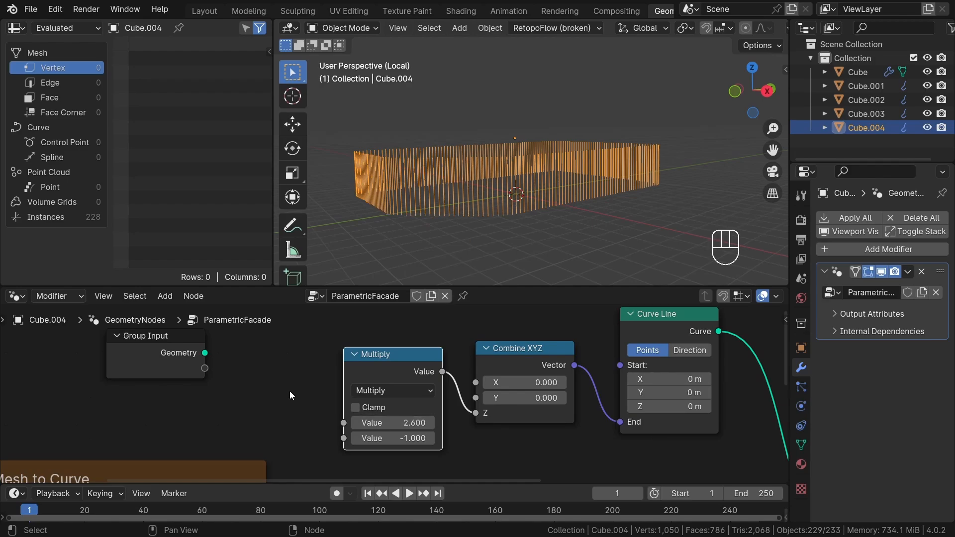
- Expose the Multiply node's first value as a new Group Input socket and name that input BaseLenght
{"action": "left_click_drag", "start_coordinate": [205, 369], "coordinate": [344, 422]}
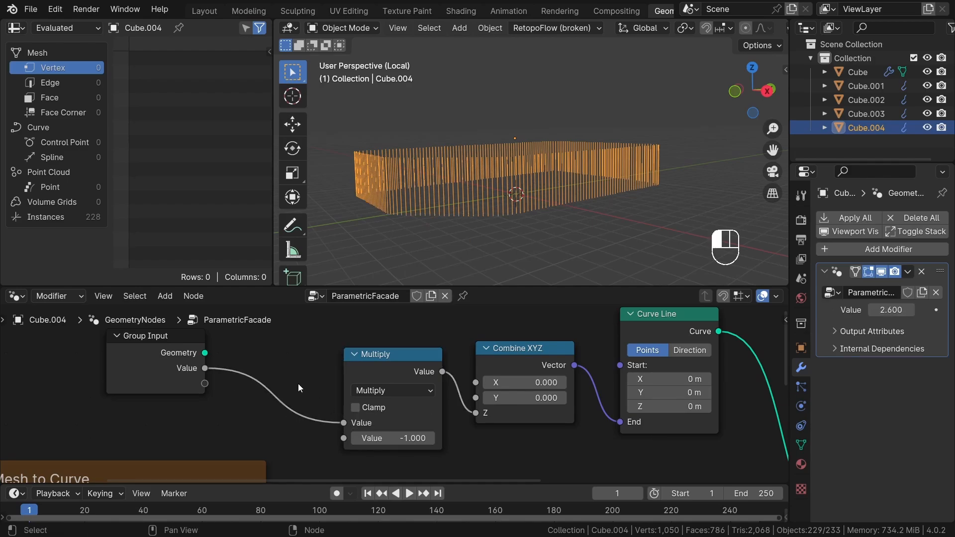
{"action": "key", "text": "n"}
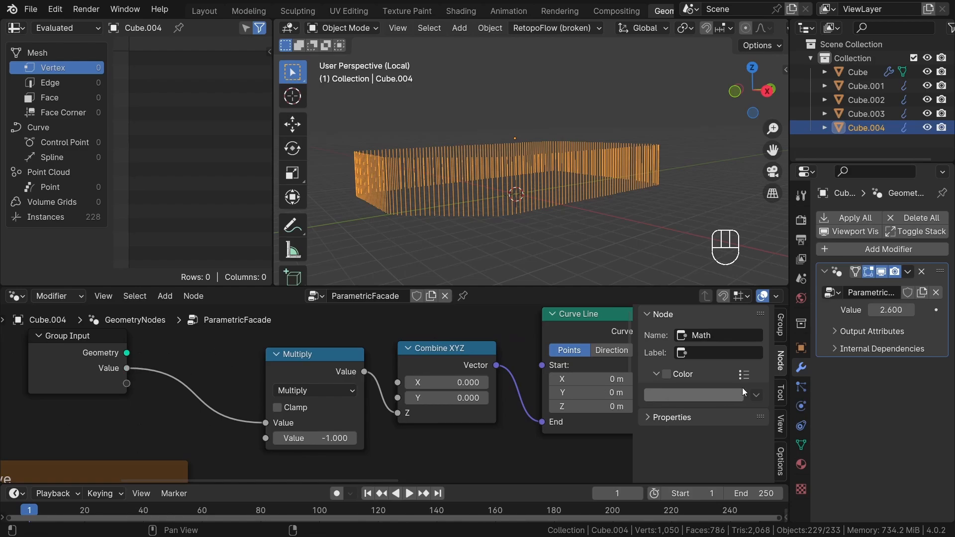
{"action": "left_click", "coordinate": [781, 326]}
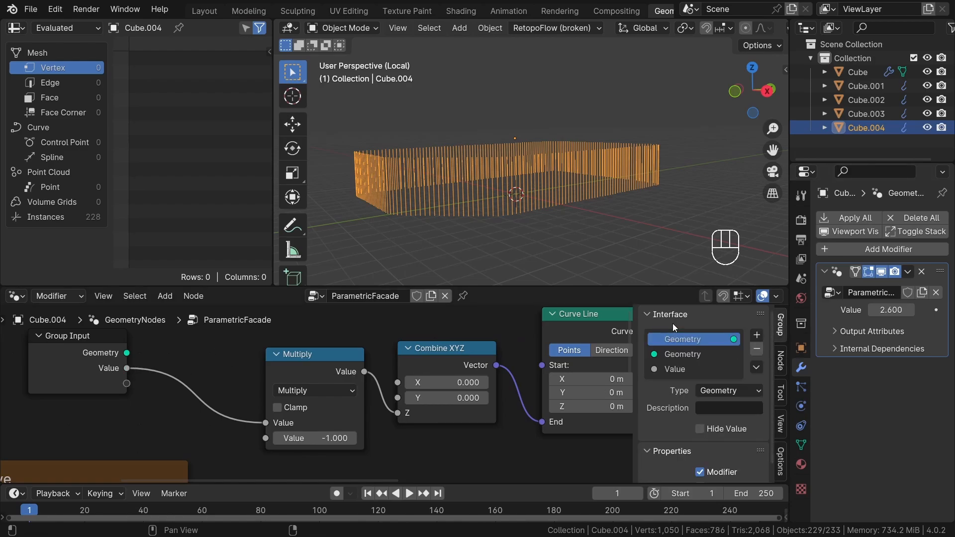
{"action": "double_click", "coordinate": [681, 368]}
{"action": "type", "text": "BaseLenght"}
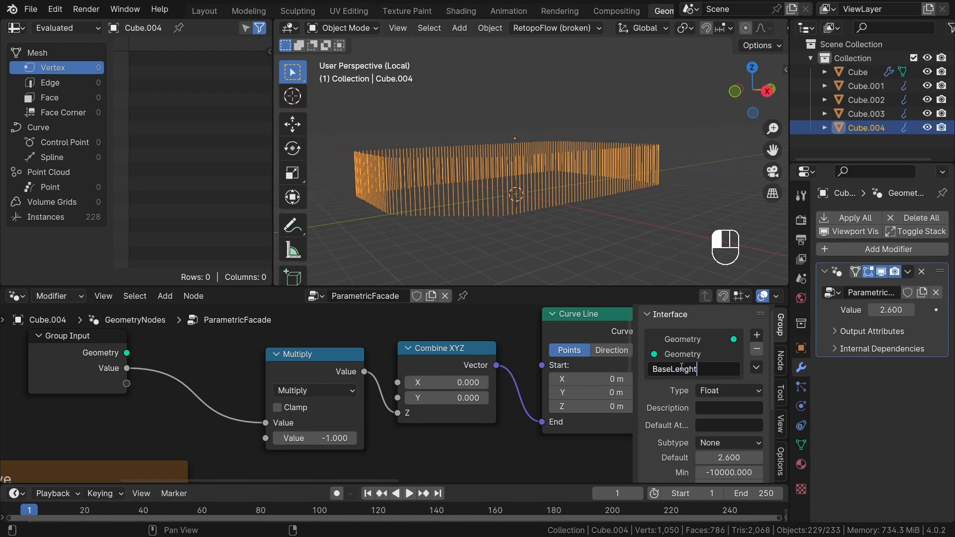
{"action": "key", "text": "Return"}
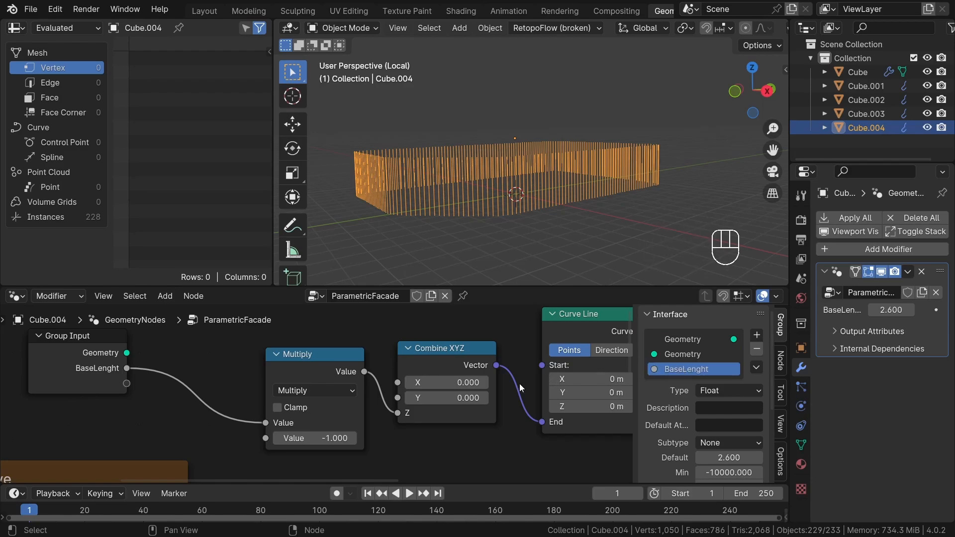
- Expose the Resample Curve node's Length as a new socket on the Group Input in the Mesh to Curve frame
{"action": "scroll", "coordinate": [451, 404], "scroll_direction": "down", "scroll_amount": 2}
{"action": "scroll", "coordinate": [451, 405], "scroll_direction": "down", "scroll_amount": 3}
{"action": "middle_click_drag", "start_coordinate": [252, 415], "coordinate": [317, 351]}
{"action": "scroll", "coordinate": [316, 351], "scroll_direction": "up", "scroll_amount": 2}
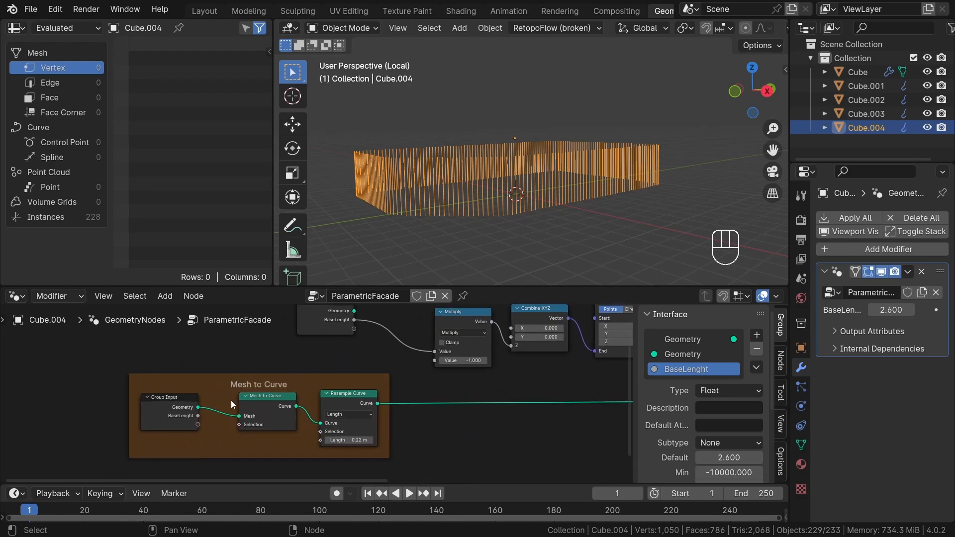
{"action": "middle_click_drag", "start_coordinate": [210, 444], "coordinate": [273, 418]}
{"action": "scroll", "coordinate": [273, 417], "scroll_direction": "up", "scroll_amount": 4}
{"action": "scroll", "coordinate": [273, 418], "scroll_direction": "up", "scroll_amount": 1}
{"action": "left_click_drag", "start_coordinate": [252, 380], "coordinate": [491, 413]}
- Rename the new Length group input to Spacing
{"action": "left_click", "coordinate": [696, 382]}
{"action": "double_click", "coordinate": [686, 384]}
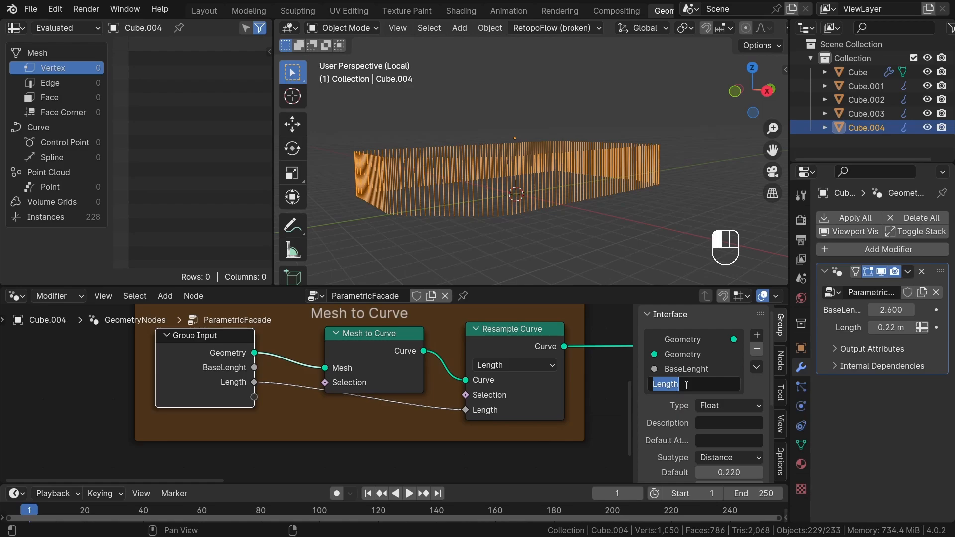
{"action": "key", "text": "BackSpace"}
{"action": "type", "text": "Spaci"}
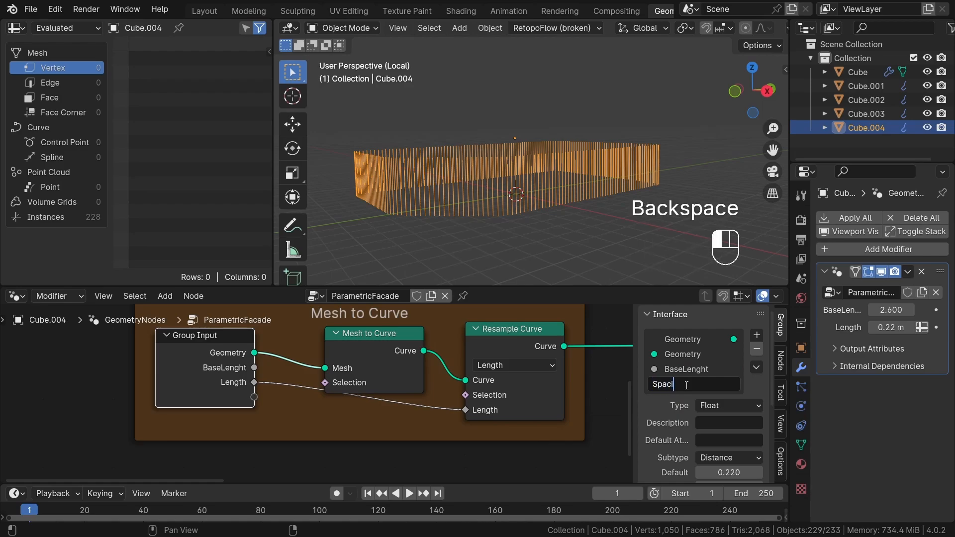
{"action": "type", "text": "ng"}
{"action": "key", "text": "Return"}
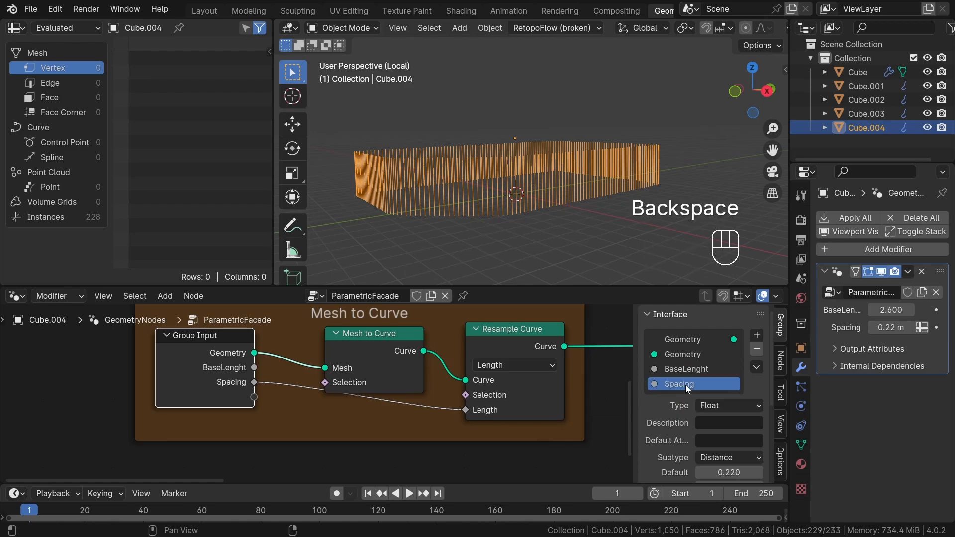
- Switch to the Layout workspace and set the facade modifier's BaseLenght to 2.450
{"action": "left_click", "coordinate": [204, 12]}
{"action": "scroll", "coordinate": [362, 241], "scroll_direction": "down", "scroll_amount": 4}
{"action": "middle_click_drag", "start_coordinate": [363, 241], "coordinate": [449, 336]}
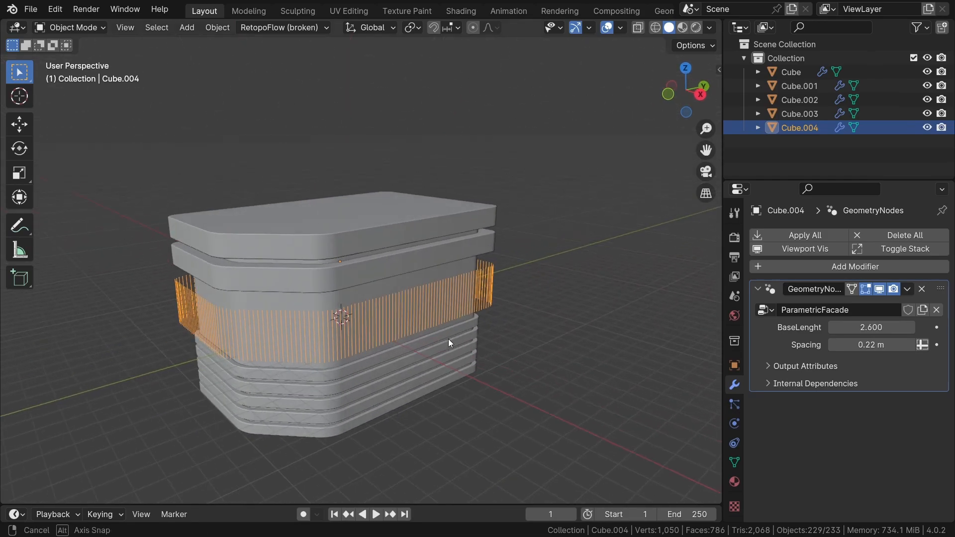
{"action": "left_click_drag", "start_coordinate": [850, 328], "coordinate": [828, 328]}
- Try a Spacing of 0.34 m on the facade modifier and undo it
{"action": "mouse_move", "coordinate": [874, 348]}
{"action": "left_mouse_down"}
{"action": "mouse_move", "coordinate": [920, 348]}
{"action": "mouse_move", "coordinate": [879, 347]}
{"action": "left_mouse_up"}
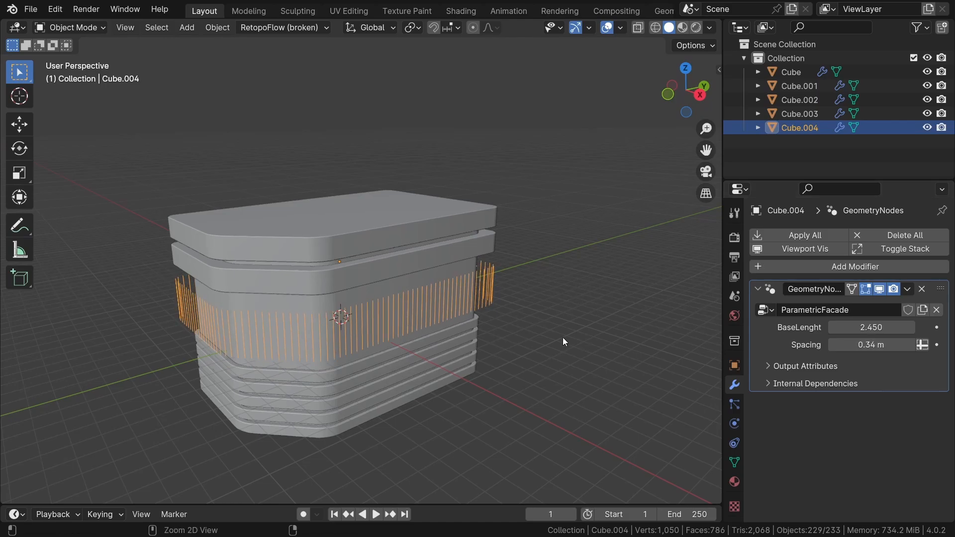
{"action": "key", "text": "ctrl+z"}
{"action": "middle_click_drag", "start_coordinate": [562, 338], "coordinate": [502, 285]}
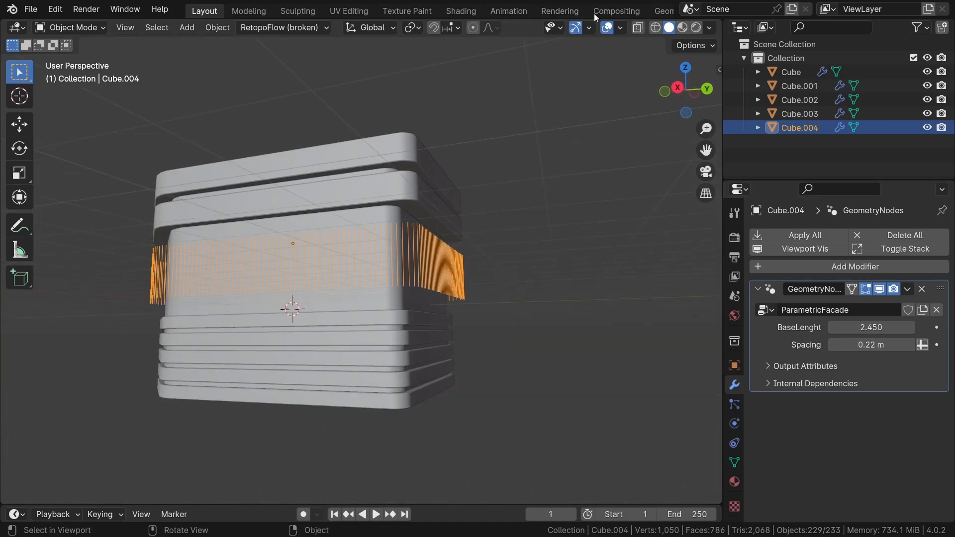
- Return to the Geometry Nodes workspace and examine the facade lines and the Rotation and Scale inputs of the Instance on Points node
{"action": "left_click", "coordinate": [662, 11]}
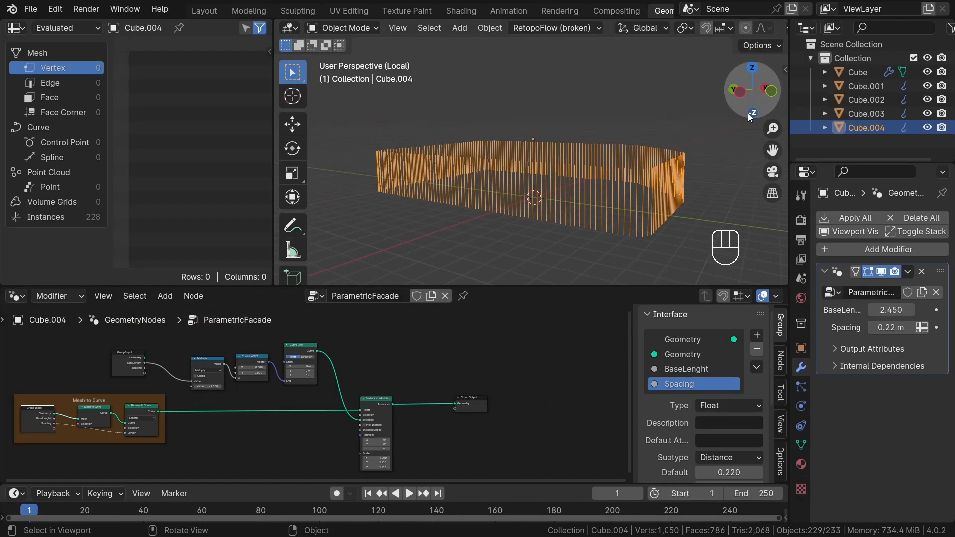
{"action": "middle_click_drag", "start_coordinate": [542, 216], "coordinate": [409, 195]}
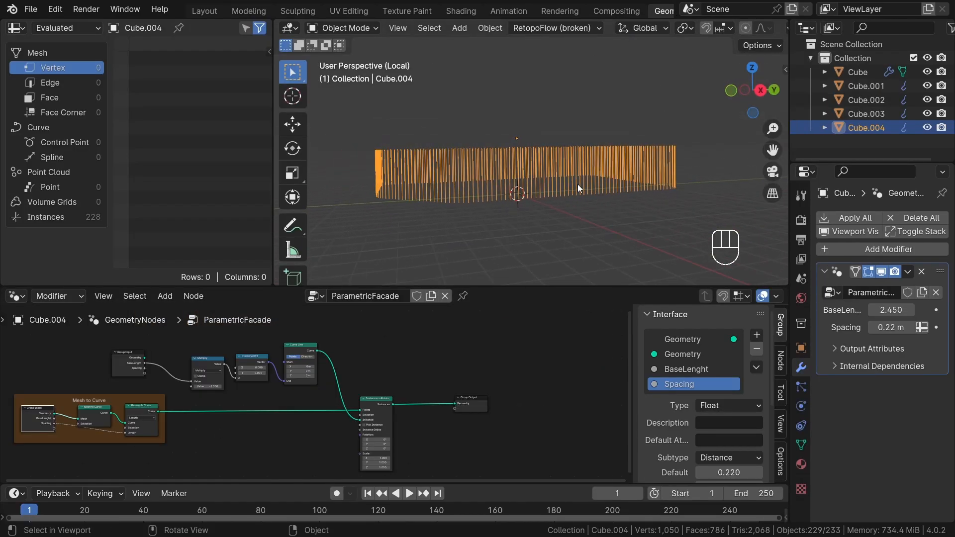
{"action": "middle_click_drag", "start_coordinate": [578, 188], "coordinate": [538, 178]}
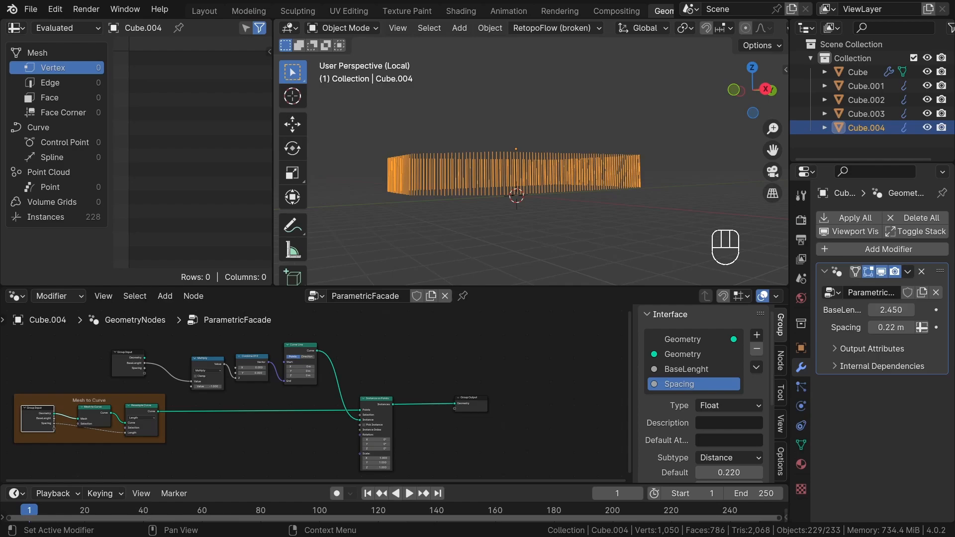
{"action": "scroll", "coordinate": [524, 170], "scroll_direction": "up", "scroll_amount": 2}
{"action": "middle_click_drag", "start_coordinate": [406, 475], "coordinate": [432, 412]}
{"action": "scroll", "coordinate": [431, 411], "scroll_direction": "up", "scroll_amount": 1}
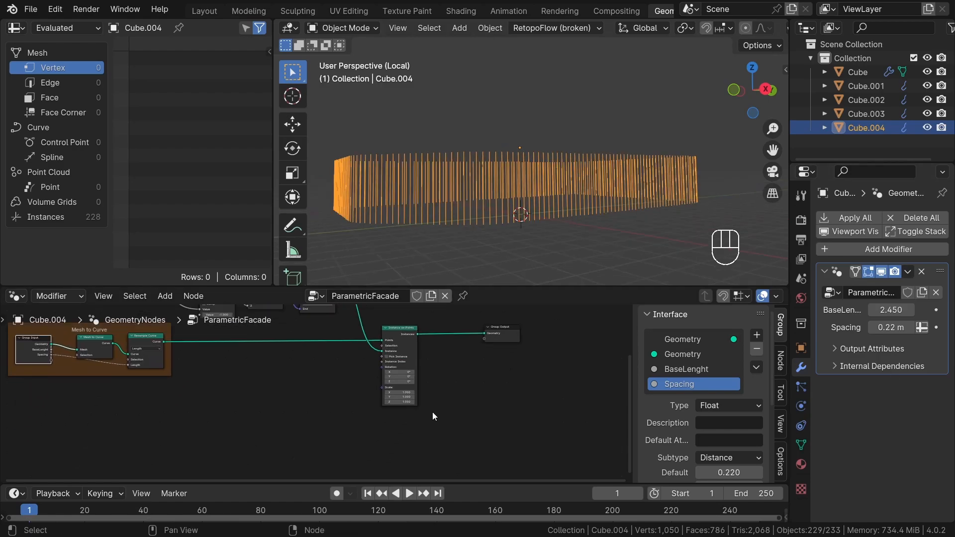
{"action": "scroll", "coordinate": [412, 407], "scroll_direction": "up", "scroll_amount": 20}
{"action": "scroll", "coordinate": [371, 384], "scroll_direction": "down", "scroll_amount": 17}
{"action": "middle_click_drag", "start_coordinate": [343, 371], "coordinate": [504, 374]}
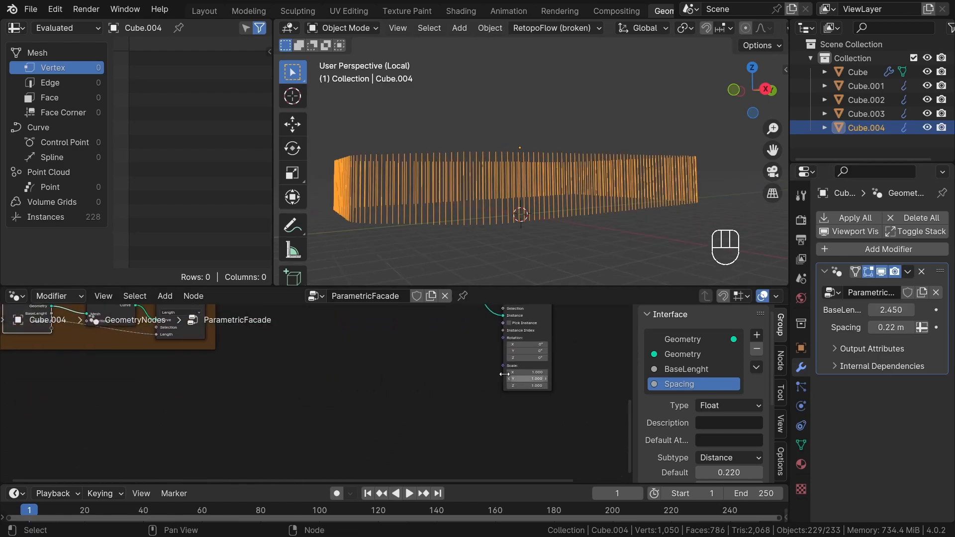
{"action": "scroll", "coordinate": [410, 409], "scroll_direction": "down", "scroll_amount": 1}
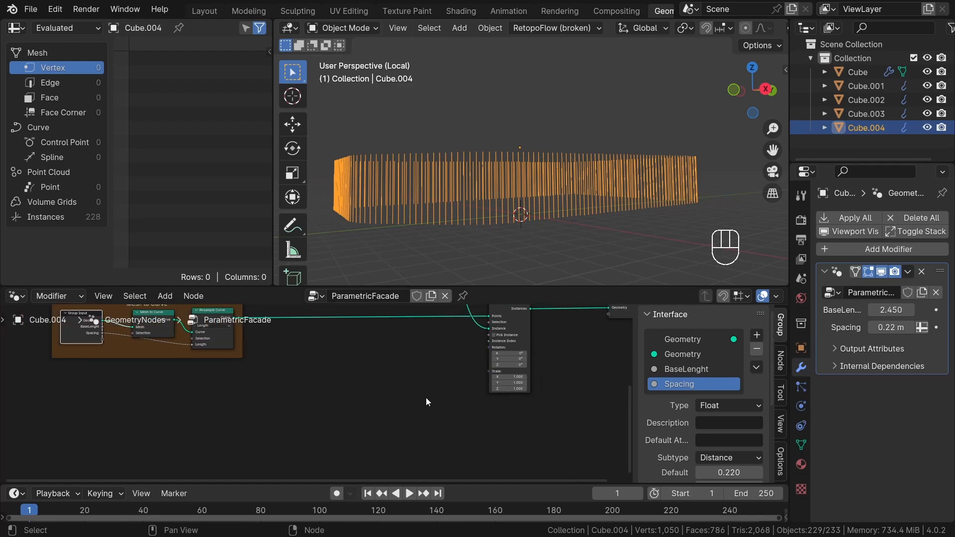
{"action": "scroll", "coordinate": [436, 386], "scroll_direction": "up", "scroll_amount": 1}
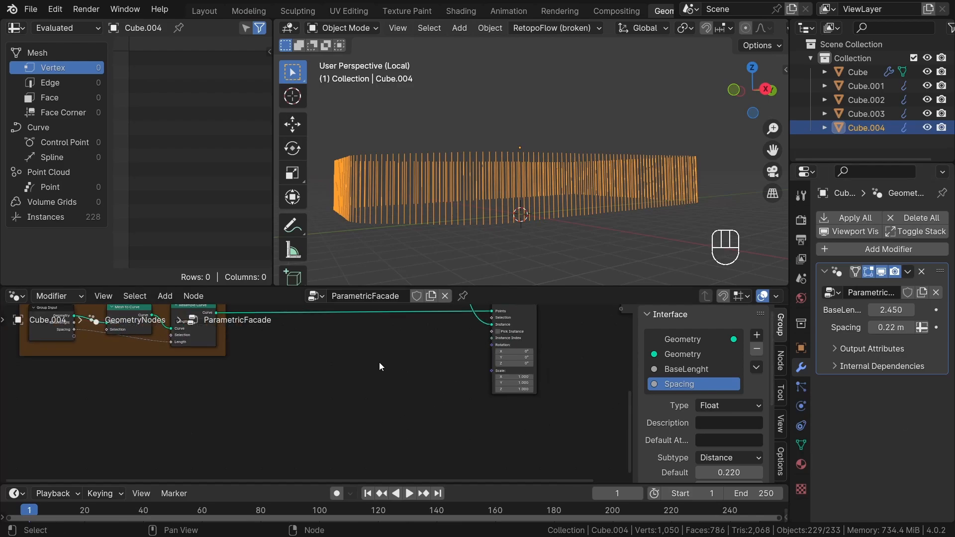
- Add a Noise Texture node in the free space before the Instance on Points node's Scale input
{"action": "key", "text": "shift+a"}
{"action": "left_click", "coordinate": [348, 167]}
{"action": "type", "text": "n"}
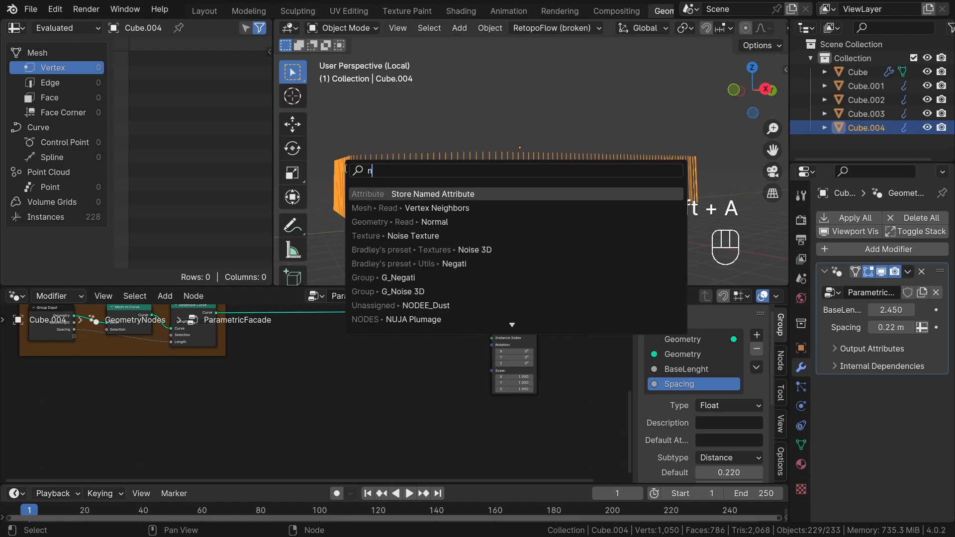
{"action": "type", "text": "oise te"}
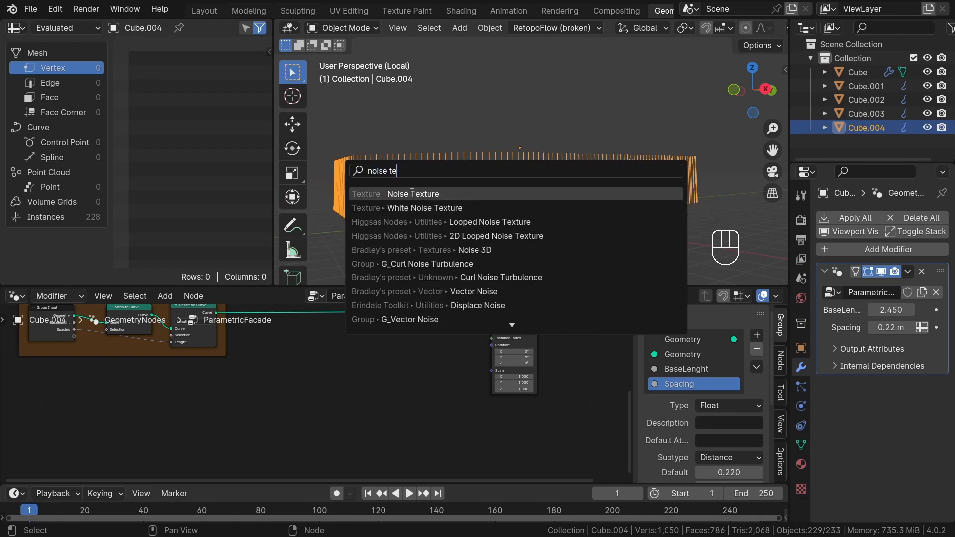
{"action": "left_click", "coordinate": [412, 193]}
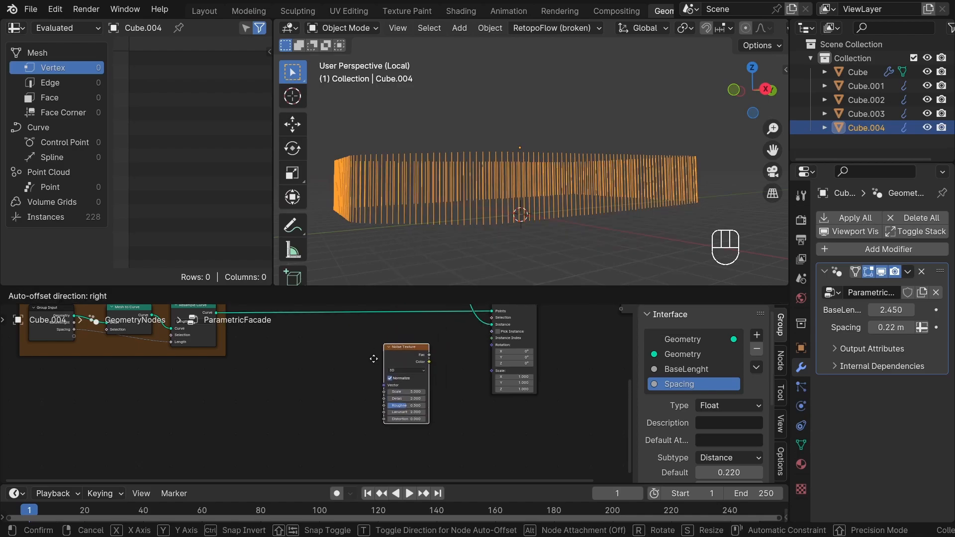
{"action": "left_click", "coordinate": [379, 378]}
{"action": "left_click", "coordinate": [446, 400]}
{"action": "scroll", "coordinate": [447, 400], "scroll_direction": "up", "scroll_amount": 7}
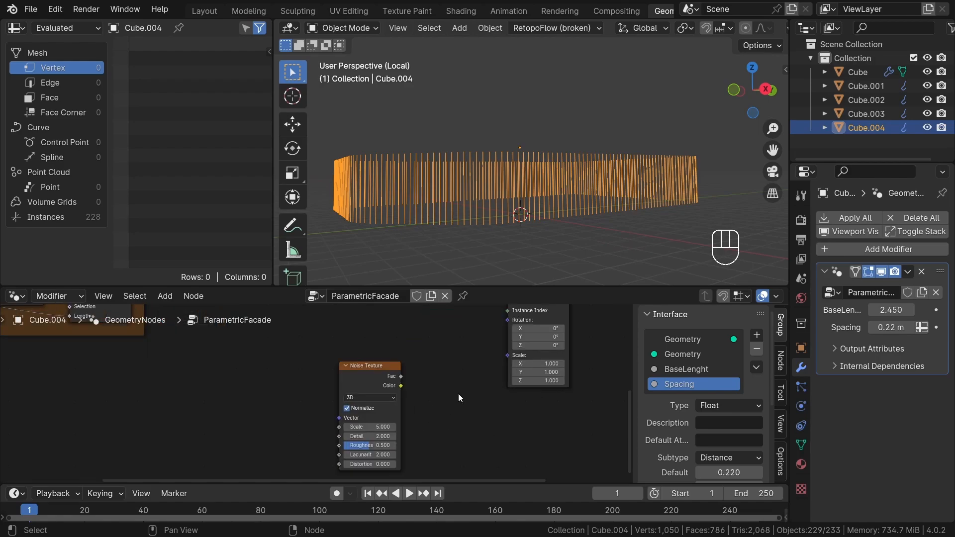
{"action": "scroll", "coordinate": [399, 381], "scroll_direction": "down", "scroll_amount": 5}
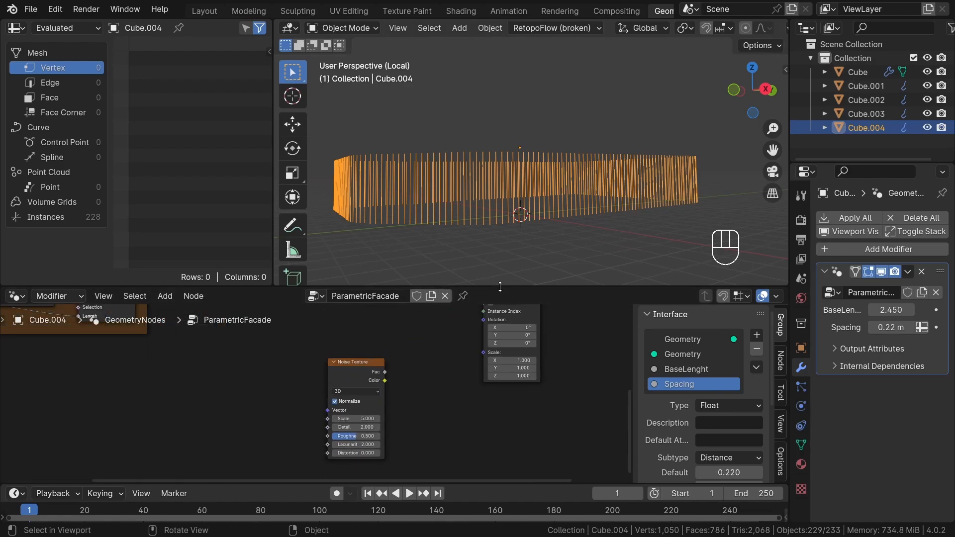
- Enlarge the node editor and link the Noise Texture's Fac output to the Z input of a new Combine XYZ node
{"action": "left_click_drag", "start_coordinate": [500, 287], "coordinate": [500, 258]}
{"action": "scroll", "coordinate": [383, 360], "scroll_direction": "up", "scroll_amount": 2}
{"action": "left_click_drag", "start_coordinate": [383, 360], "coordinate": [359, 350]}
{"action": "type", "text": "com"}
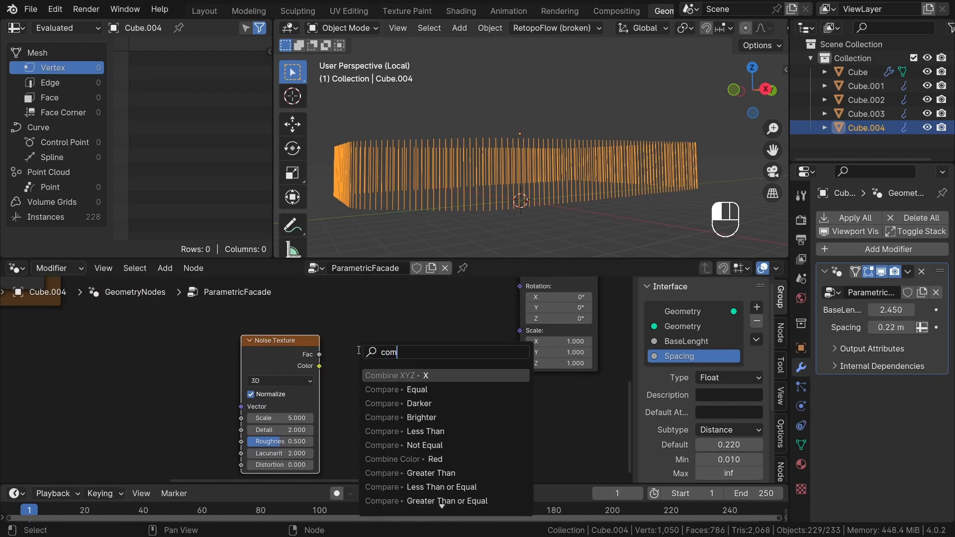
{"action": "type", "text": "b"}
{"action": "left_click", "coordinate": [377, 374]}
{"action": "left_click", "coordinate": [372, 353]}
{"action": "scroll", "coordinate": [372, 353], "scroll_direction": "up", "scroll_amount": 2}
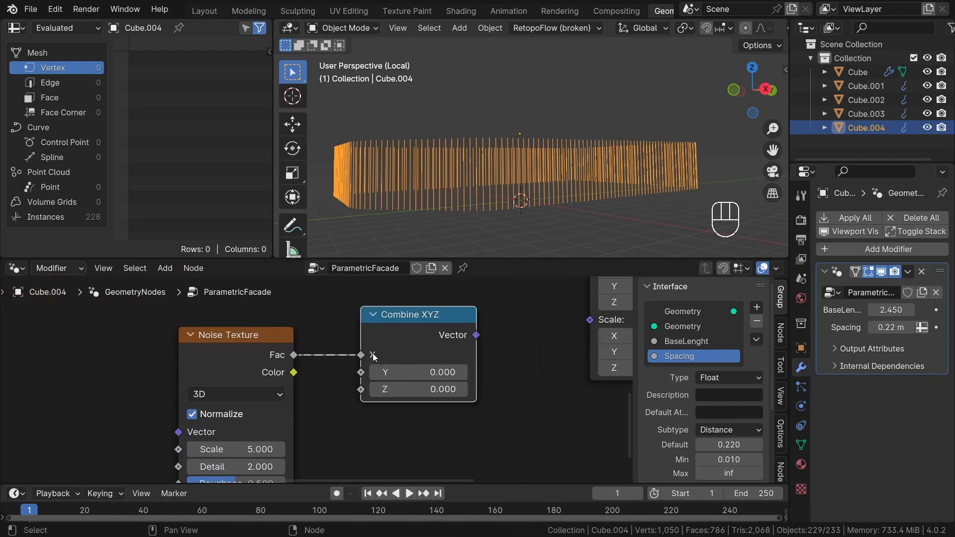
{"action": "left_click_drag", "start_coordinate": [359, 357], "coordinate": [361, 390]}
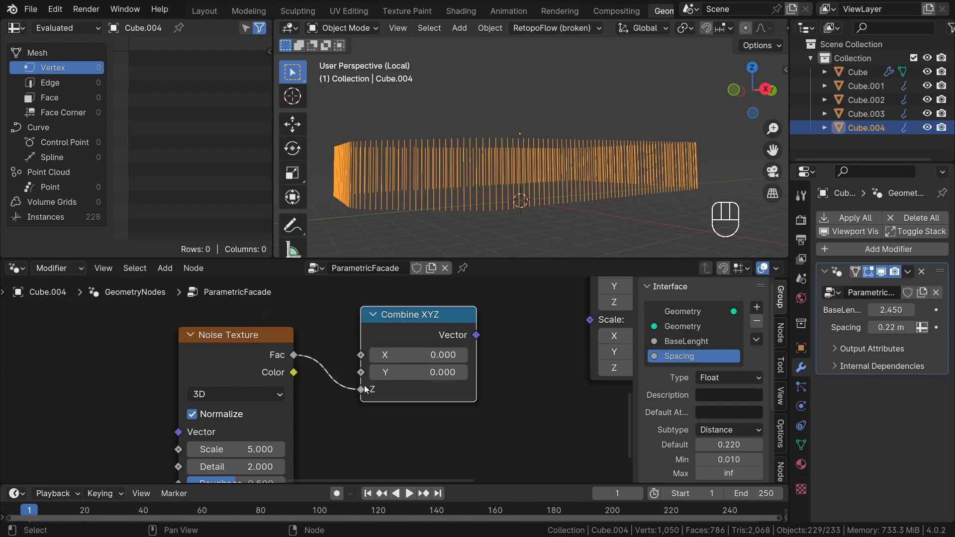
- Feed the new Combine XYZ node's Vector output into the Scale input of Instance on Points
{"action": "scroll", "coordinate": [361, 389], "scroll_direction": "down", "scroll_amount": 2}
{"action": "left_click_drag", "start_coordinate": [445, 349], "coordinate": [520, 339]}
{"action": "middle_click_drag", "start_coordinate": [502, 194], "coordinate": [497, 213]}
- Set the Noise Texture's Scale to 7.000
{"action": "scroll", "coordinate": [327, 447], "scroll_direction": "up", "scroll_amount": 1}
{"action": "scroll", "coordinate": [327, 447], "scroll_direction": "up", "scroll_amount": 1}
{"action": "middle_click_drag", "start_coordinate": [327, 447], "coordinate": [392, 382]}
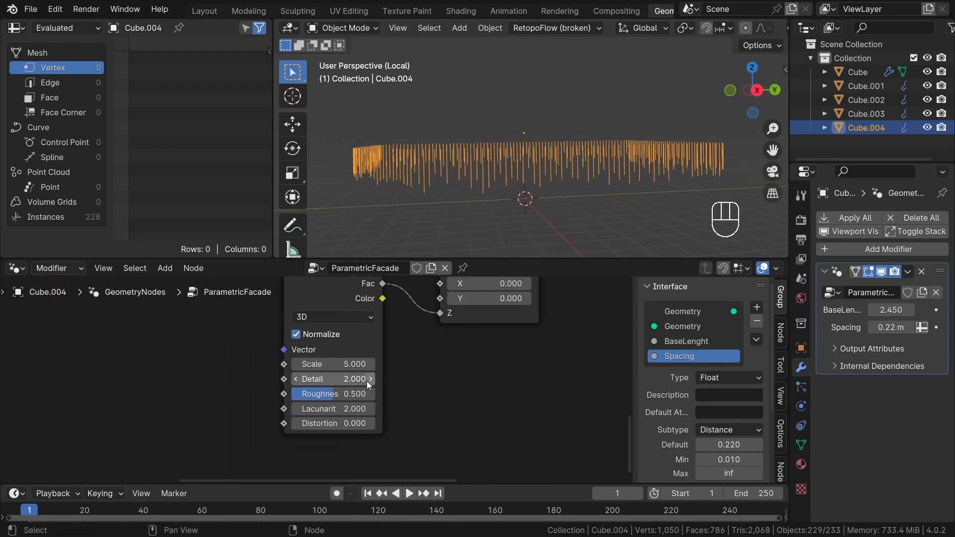
{"action": "middle_click_drag", "start_coordinate": [487, 300], "coordinate": [440, 350]}
{"action": "mouse_move", "coordinate": [303, 416]}
{"action": "left_mouse_down"}
{"action": "mouse_move", "coordinate": [322, 416]}
{"action": "mouse_move", "coordinate": [315, 415]}
{"action": "left_mouse_up"}
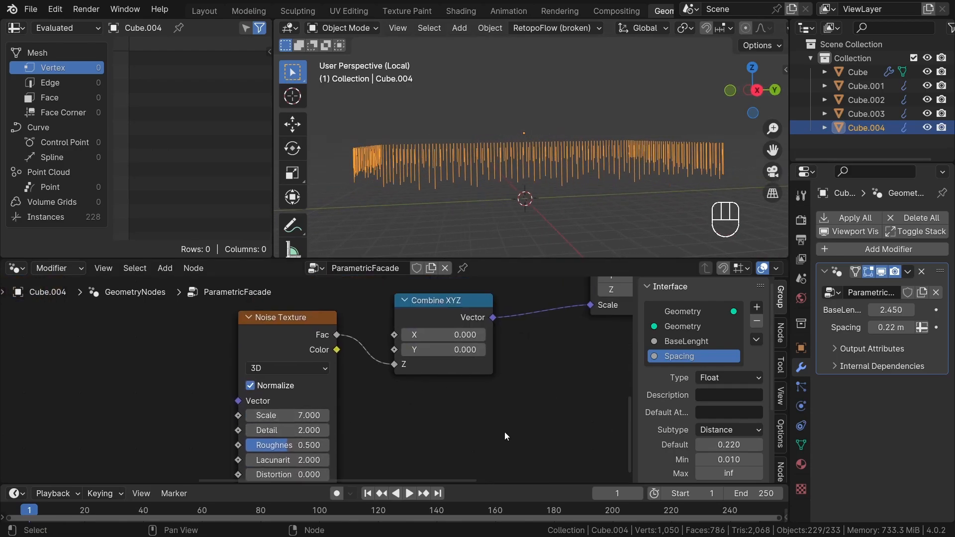
- Lower the Noise Texture's Scale to 0.060 for a smooth length variation and check it around the facade
{"action": "scroll", "coordinate": [437, 425], "scroll_direction": "down", "scroll_amount": 1}
{"action": "scroll", "coordinate": [403, 420], "scroll_direction": "down", "scroll_amount": 1}
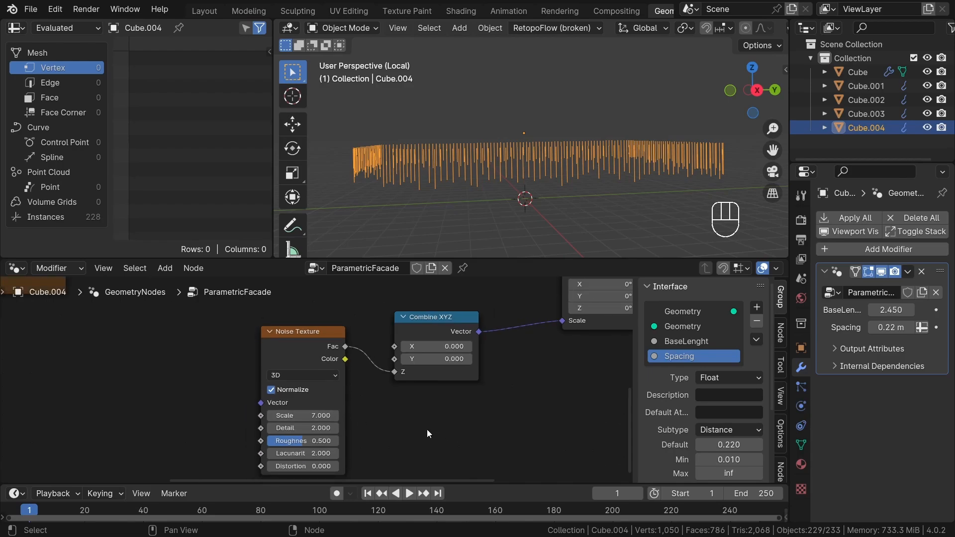
{"action": "scroll", "coordinate": [330, 400], "scroll_direction": "up", "scroll_amount": 2}
{"action": "middle_click_drag", "start_coordinate": [449, 234], "coordinate": [476, 252]}
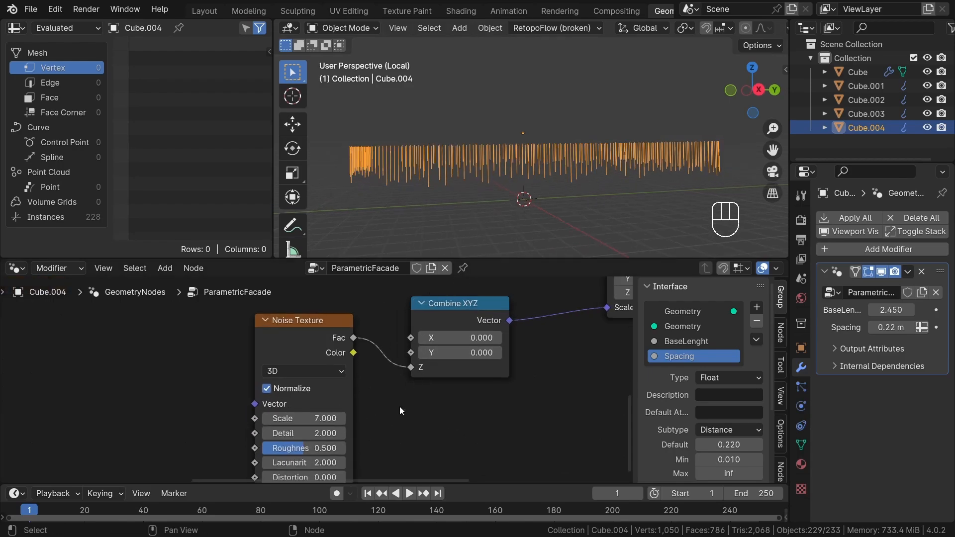
{"action": "scroll", "coordinate": [370, 410], "scroll_direction": "up", "scroll_amount": 1}
{"action": "left_click_drag", "start_coordinate": [310, 421], "coordinate": [259, 421], "text": "shift"}
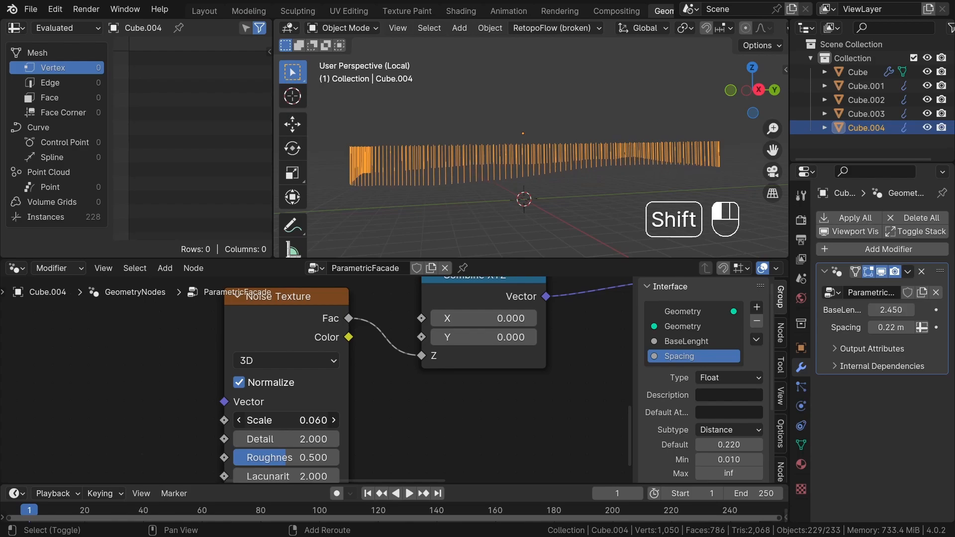
{"action": "middle_click_drag", "start_coordinate": [696, 164], "coordinate": [495, 144]}
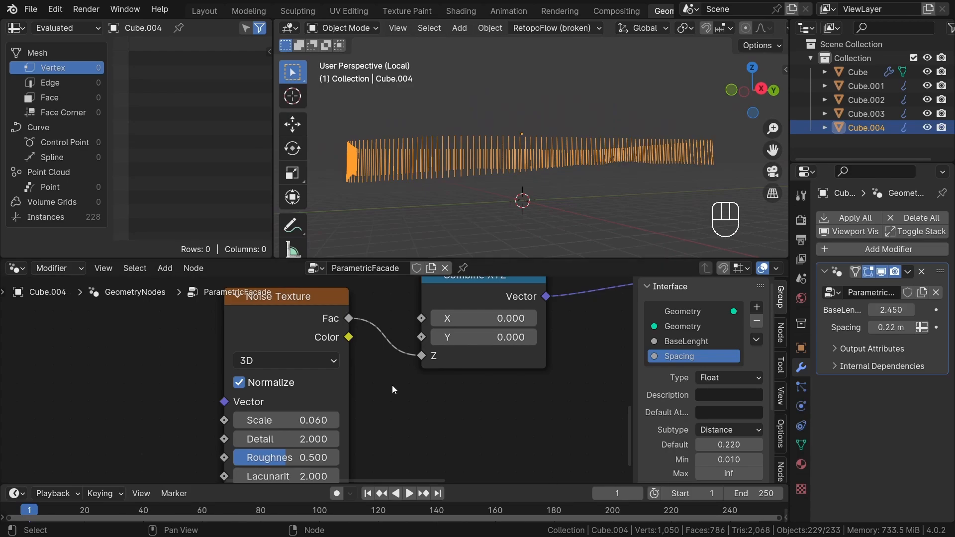
- Move the Noise Texture node farther away from the Combine XYZ node
{"action": "scroll", "coordinate": [395, 331], "scroll_direction": "down", "scroll_amount": 2}
{"action": "left_click_drag", "start_coordinate": [303, 312], "coordinate": [234, 330]}
{"action": "middle_click_drag", "start_coordinate": [527, 198], "coordinate": [362, 204]}
{"action": "scroll", "coordinate": [332, 424], "scroll_direction": "up", "scroll_amount": 1}
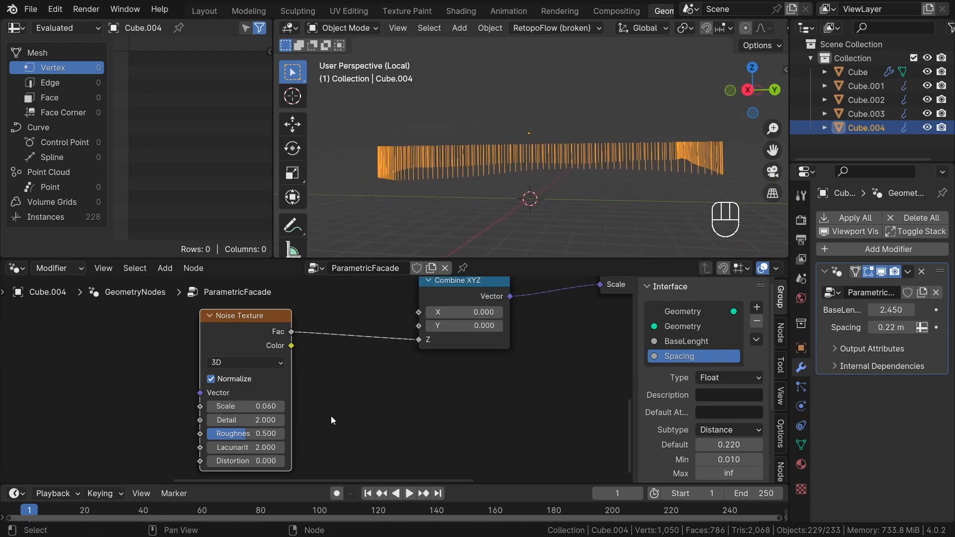
- Switch the Noise Texture to 4D and set its W value to 16.700
{"action": "left_click", "coordinate": [255, 362]}
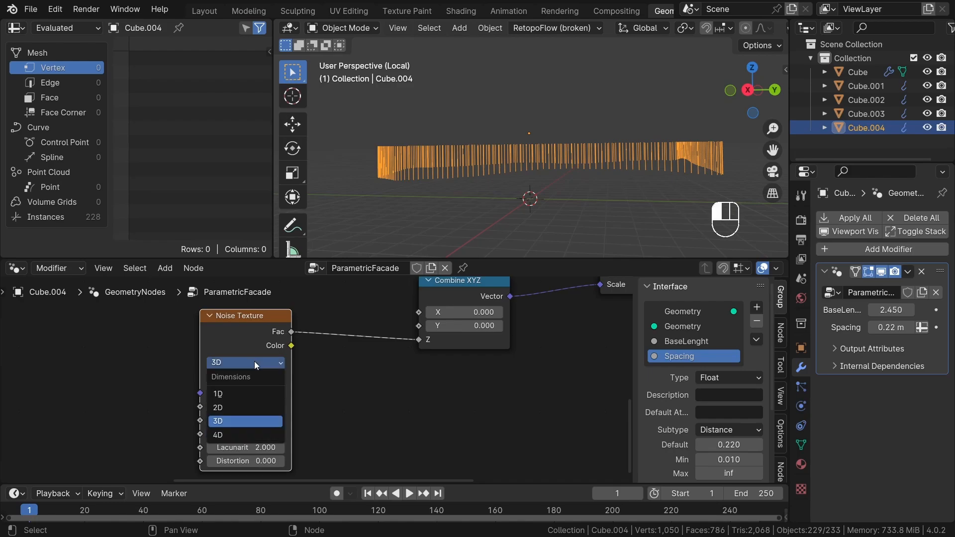
{"action": "left_click", "coordinate": [237, 437]}
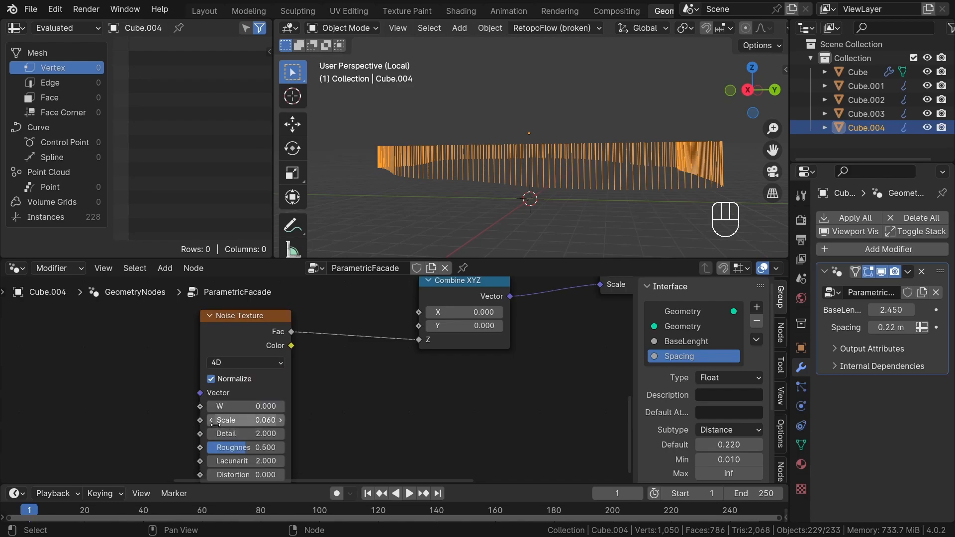
{"action": "scroll", "coordinate": [209, 422], "scroll_direction": "up", "scroll_amount": 1}
{"action": "left_click_drag", "start_coordinate": [221, 404], "coordinate": [286, 404]}
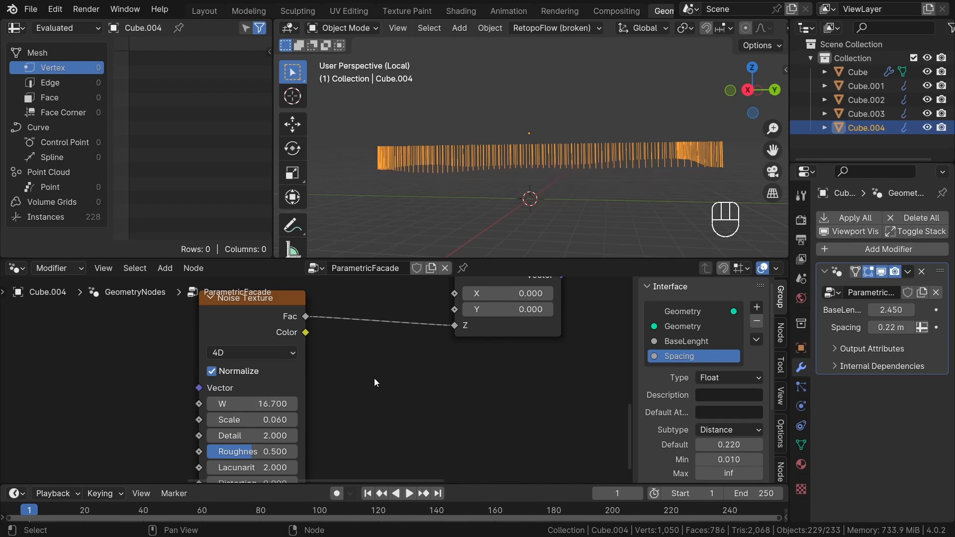
- Add another Group Input node beside the inputs of the Noise Texture node
{"action": "scroll", "coordinate": [374, 378], "scroll_direction": "down", "scroll_amount": 5}
{"action": "scroll", "coordinate": [293, 380], "scroll_direction": "up", "scroll_amount": 4}
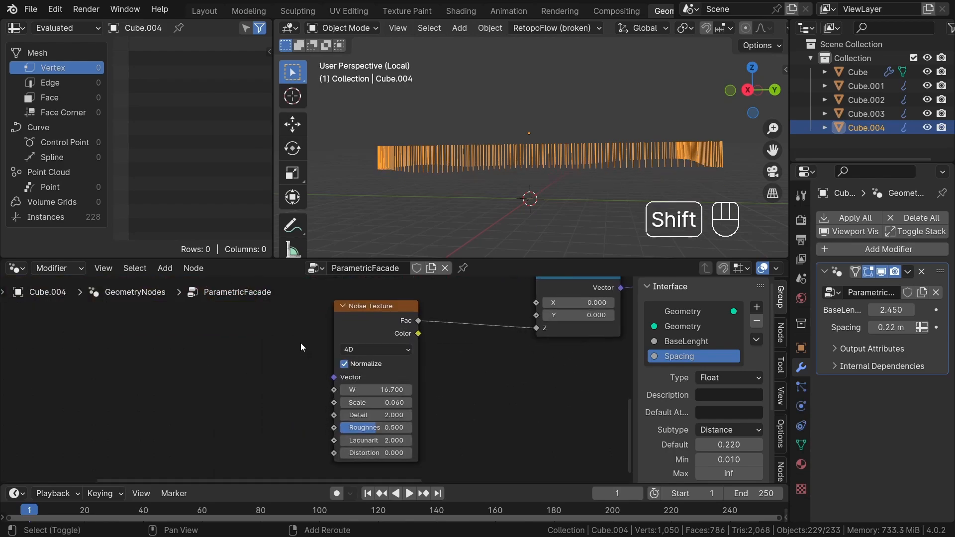
{"action": "key", "text": "shift+a"}
{"action": "left_click", "coordinate": [258, 166]}
{"action": "type", "text": "inp"}
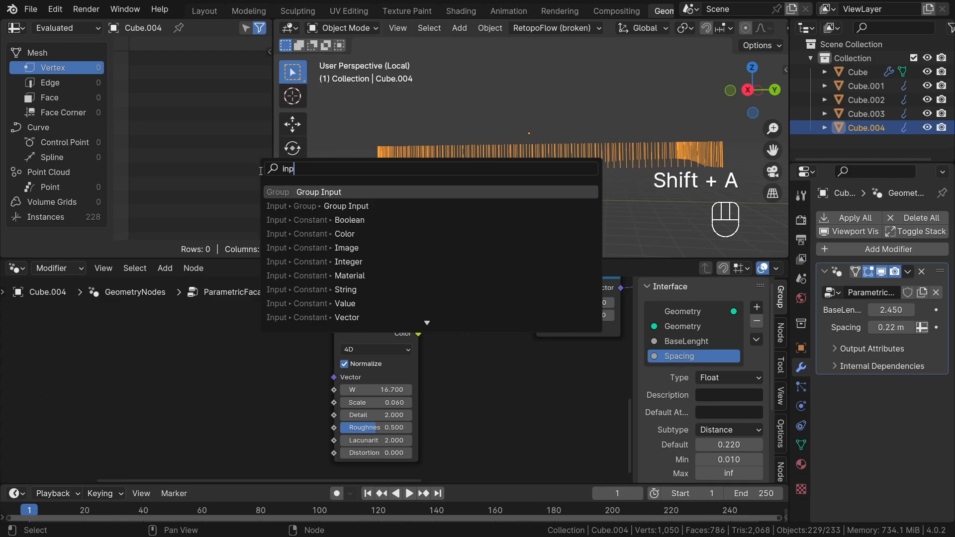
{"action": "key", "text": "Return"}
{"action": "left_click", "coordinate": [245, 395]}
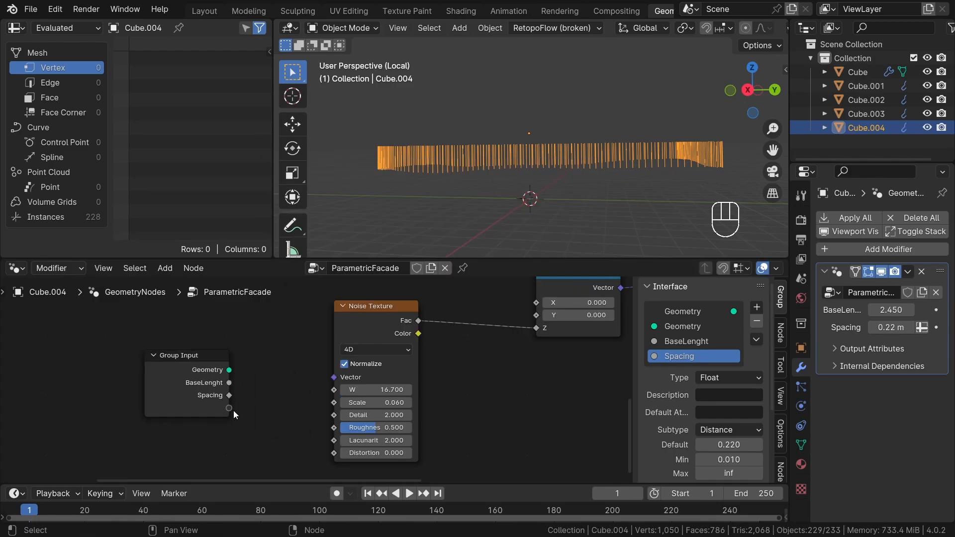
- Expose the Noise Texture's W value as a new group input named W
{"action": "left_click_drag", "start_coordinate": [229, 409], "coordinate": [341, 394]}
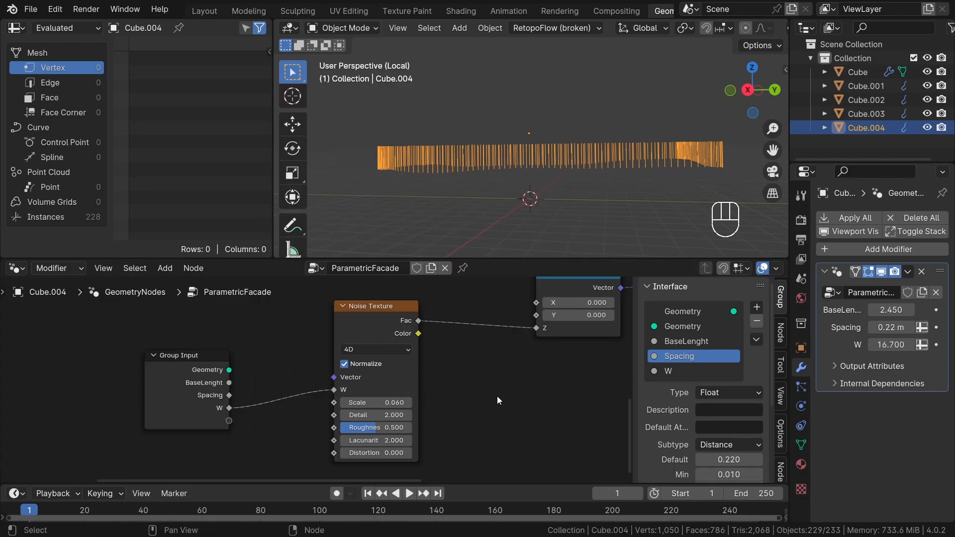
{"action": "middle_click_drag", "start_coordinate": [497, 396], "coordinate": [371, 393]}
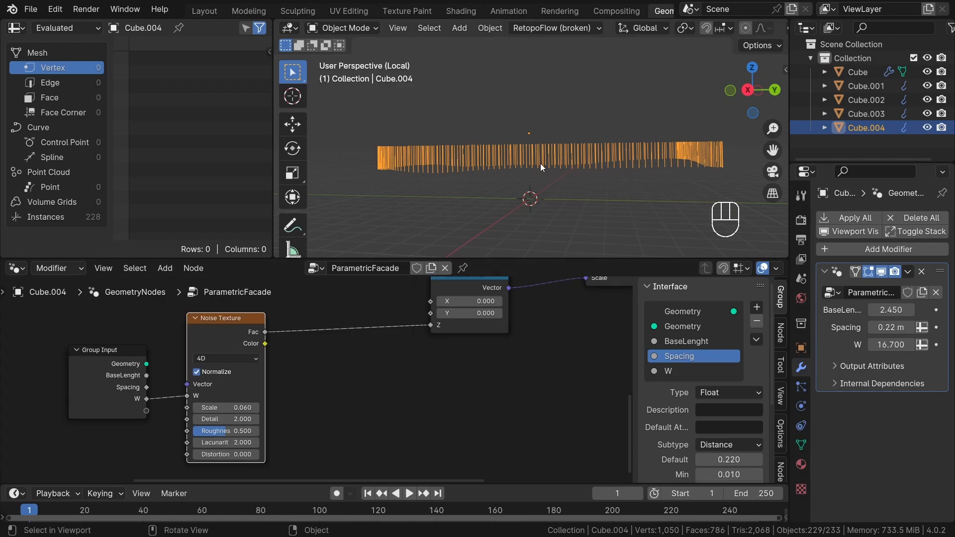
{"action": "scroll", "coordinate": [330, 380], "scroll_direction": "up", "scroll_amount": 1}
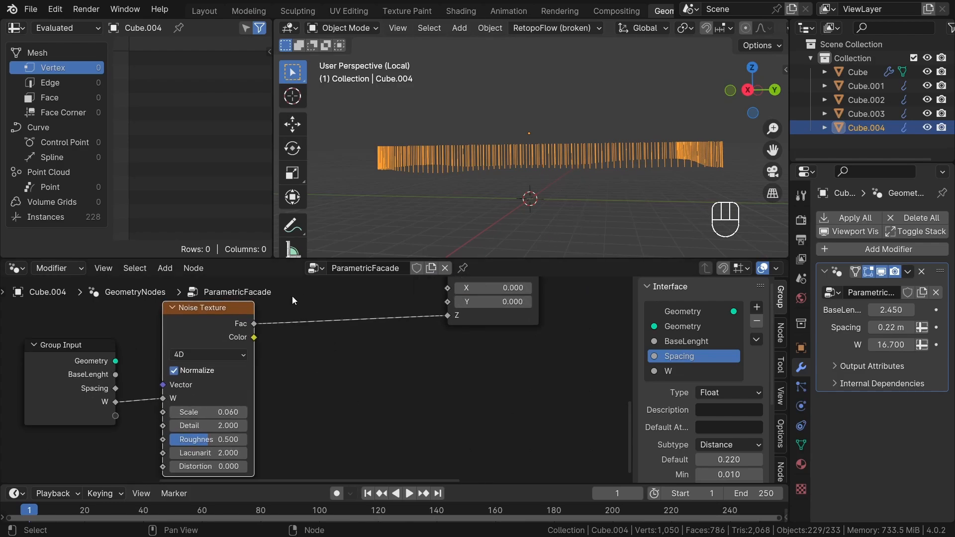
- Insert a Map Range node between the Noise Texture's Fac output and the Z input of the Combine XYZ node
{"action": "left_click_drag", "start_coordinate": [254, 324], "coordinate": [283, 341]}
{"action": "type", "text": "map r"}
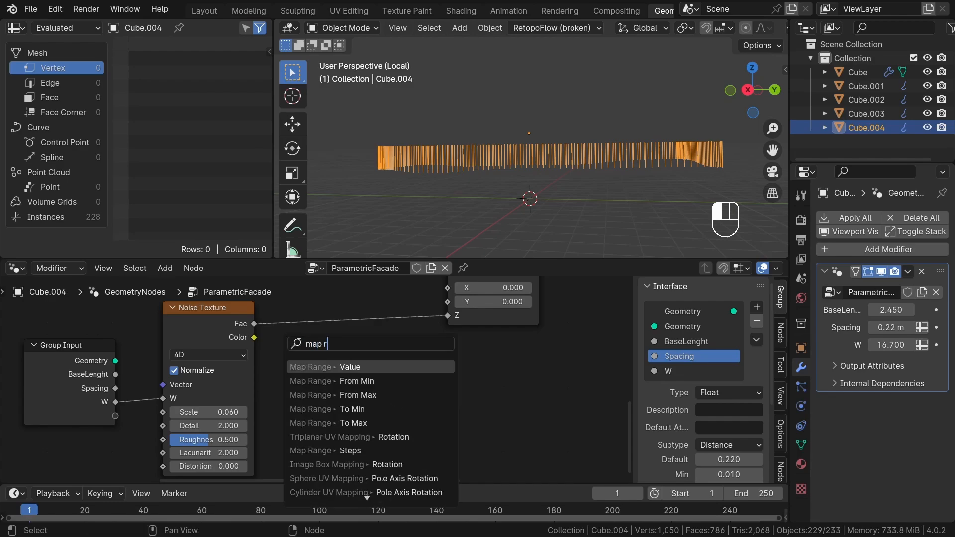
{"action": "key", "text": "Return"}
{"action": "left_click", "coordinate": [396, 357]}
{"action": "left_click_drag", "start_coordinate": [386, 346], "coordinate": [406, 342]}
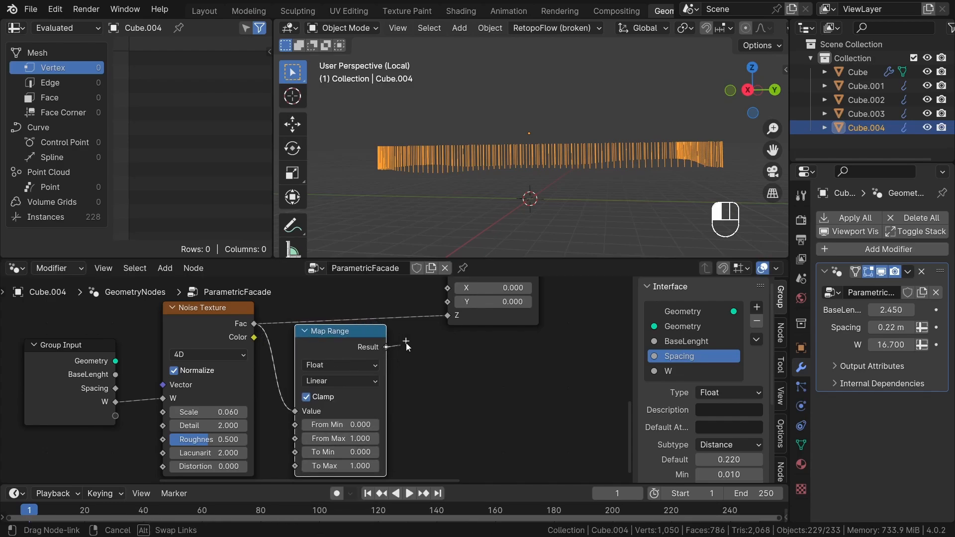
{"action": "left_click_drag", "start_coordinate": [452, 322], "coordinate": [449, 316]}
{"action": "left_click_drag", "start_coordinate": [387, 363], "coordinate": [393, 335]}
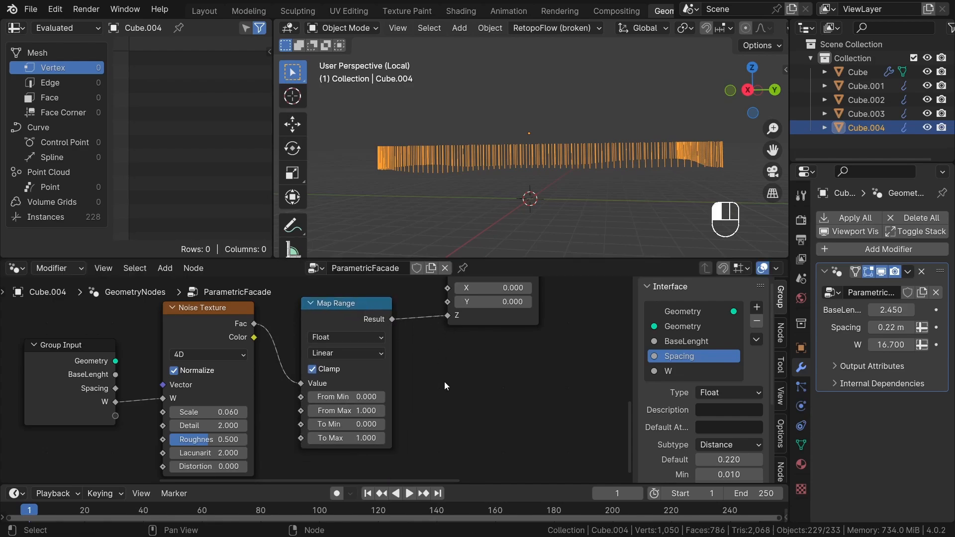
- Set the Map Range to From Min 0.190, From Max 1.070, To Min -0.500 and To Max 3.010
{"action": "scroll", "coordinate": [382, 439], "scroll_direction": "up", "scroll_amount": 3}
{"action": "left_click_drag", "start_coordinate": [345, 420], "coordinate": [416, 438], "text": "shift"}
{"action": "left_click_drag", "start_coordinate": [350, 438], "coordinate": [304, 420], "text": "shift"}
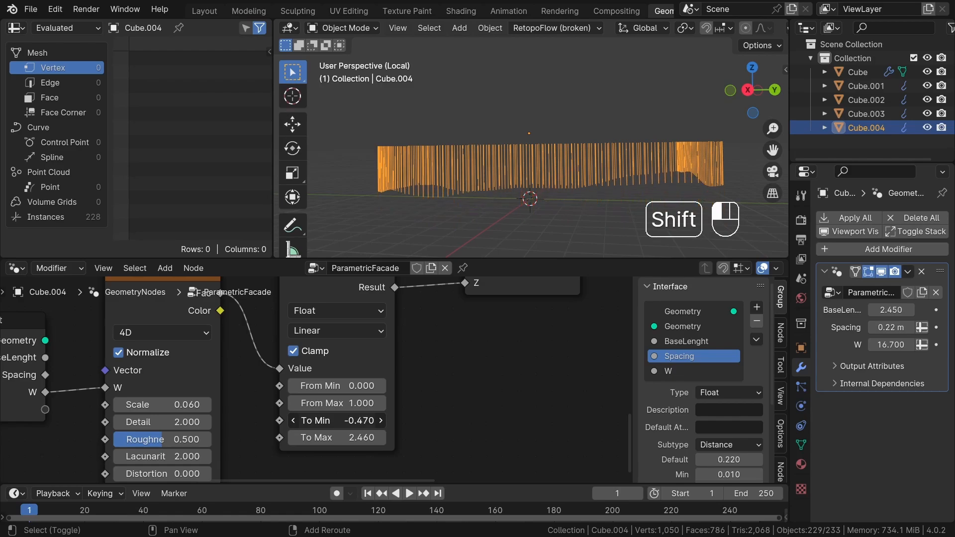
{"action": "mouse_move", "coordinate": [355, 403]}
{"action": "left_mouse_down", "text": "shift"}
{"action": "mouse_move", "coordinate": [336, 403]}
{"action": "mouse_move", "coordinate": [386, 386]}
{"action": "mouse_move", "coordinate": [363, 386]}
{"action": "left_mouse_up", "text": "shift"}
{"action": "mouse_move", "coordinate": [350, 420]}
{"action": "left_mouse_down", "text": "shift"}
{"action": "mouse_move", "coordinate": [369, 437]}
{"action": "mouse_move", "coordinate": [348, 420]}
{"action": "left_mouse_up", "text": "shift"}
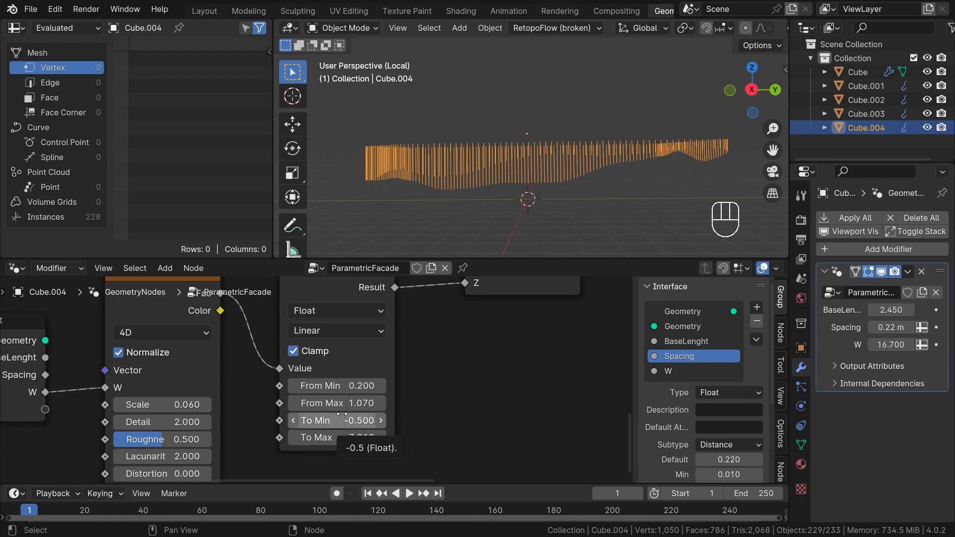
{"action": "left_click_drag", "start_coordinate": [329, 386], "coordinate": [326, 385], "text": "shift"}
- Expose the Map Range's From Min, From Max, To Min and To Max as group inputs and save the file
{"action": "scroll", "coordinate": [326, 386], "scroll_direction": "down", "scroll_amount": 3}
{"action": "middle_click_drag", "start_coordinate": [326, 386], "coordinate": [373, 385]}
{"action": "left_click_drag", "start_coordinate": [91, 390], "coordinate": [90, 381]}
{"action": "left_click_drag", "start_coordinate": [145, 400], "coordinate": [256, 396]}
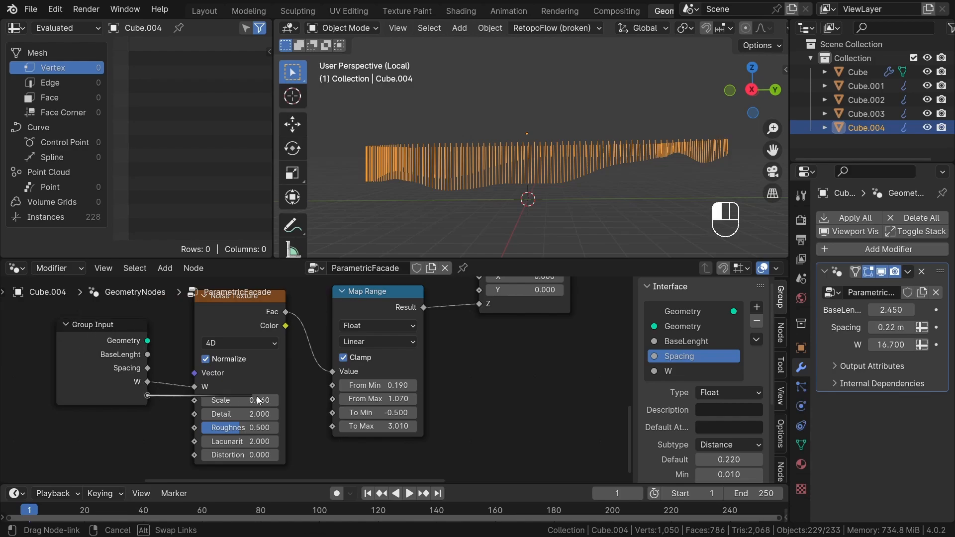
{"action": "left_click_drag", "start_coordinate": [333, 386], "coordinate": [333, 386]}
{"action": "left_click_drag", "start_coordinate": [145, 408], "coordinate": [332, 398]}
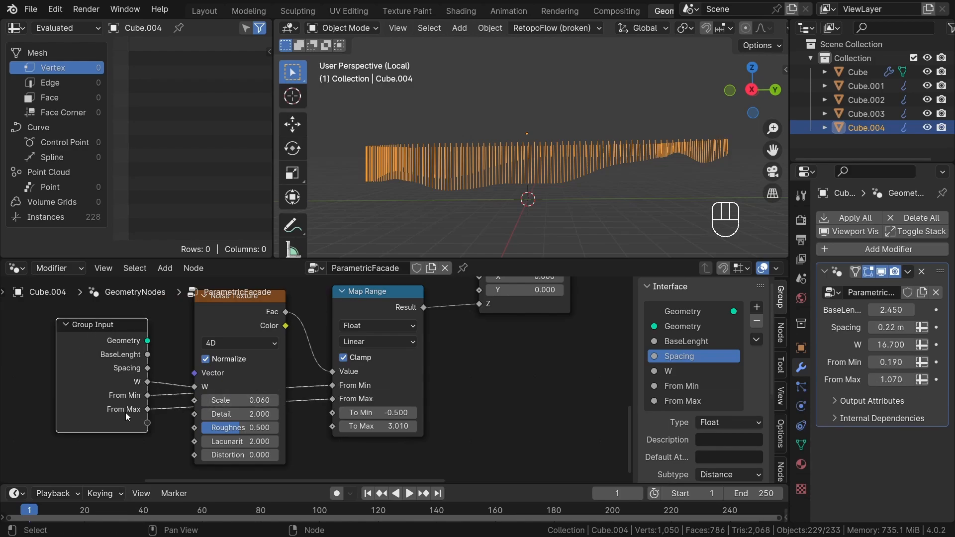
{"action": "left_click_drag", "start_coordinate": [147, 423], "coordinate": [177, 435]}
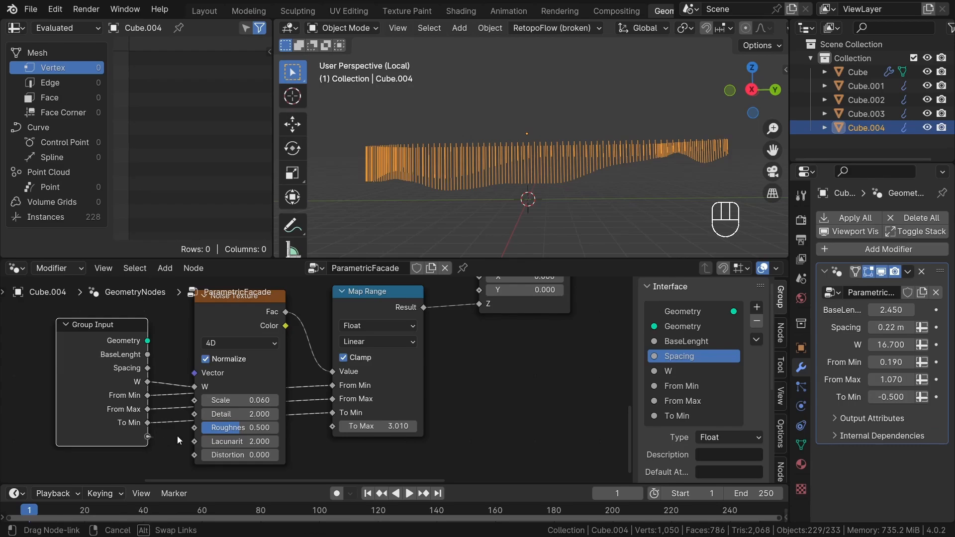
{"action": "left_click_drag", "start_coordinate": [333, 431], "coordinate": [332, 426]}
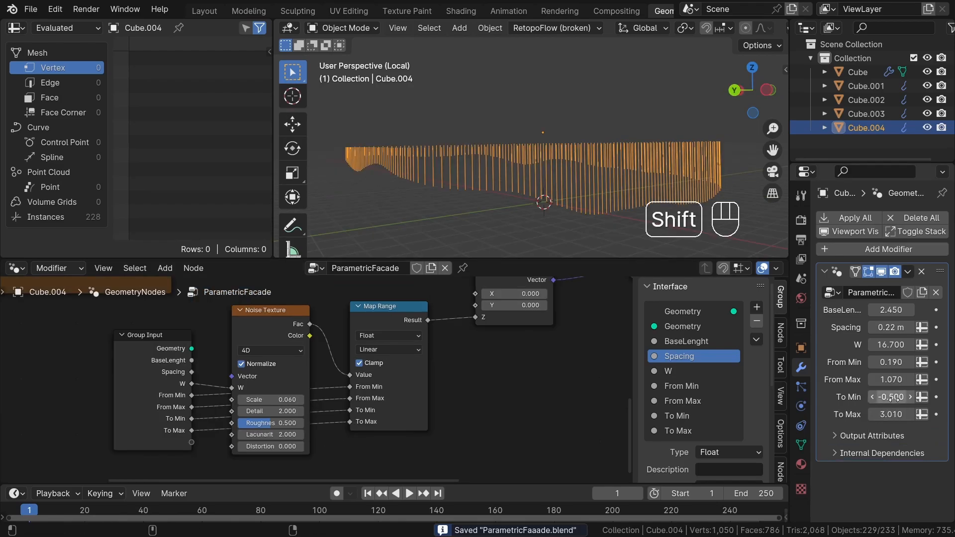
{"action": "key", "text": "ctrl+s"}
- Set the modifier's To Min to -0.142 and To Max to 2.631, and lower the Noise Texture's Scale to 0.040
{"action": "double_click", "coordinate": [271, 399]}
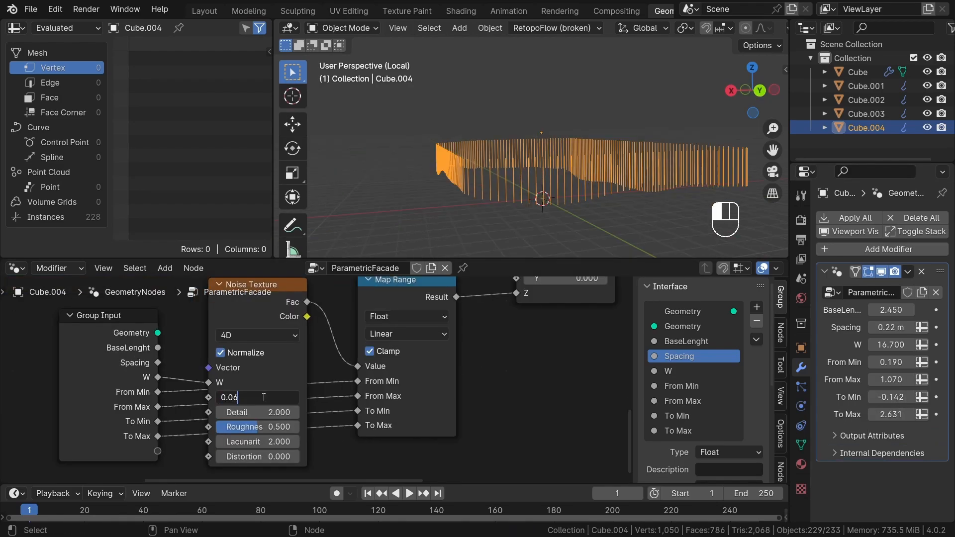
{"action": "key", "text": "Return"}
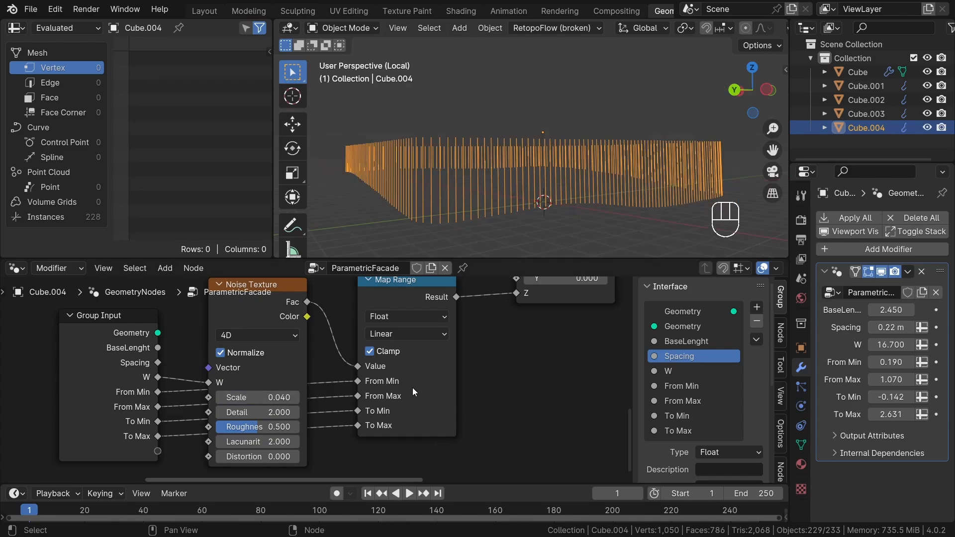
- Group the curve line, noise and Instance on Points nodes in a new frame, leaving out the Group Output
{"action": "scroll", "coordinate": [443, 377], "scroll_direction": "down", "scroll_amount": 8}
{"action": "scroll", "coordinate": [392, 350], "scroll_direction": "down", "scroll_amount": 4}
{"action": "scroll", "coordinate": [392, 350], "scroll_direction": "down", "scroll_amount": 6}
{"action": "scroll", "coordinate": [376, 325], "scroll_direction": "up", "scroll_amount": 3}
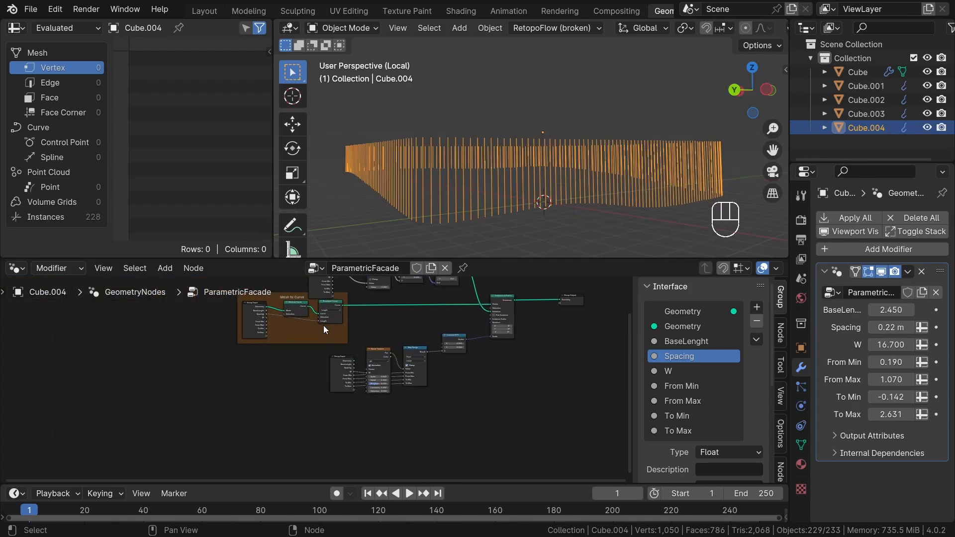
{"action": "middle_click_drag", "start_coordinate": [323, 325], "coordinate": [359, 345]}
{"action": "left_click", "coordinate": [322, 312]}
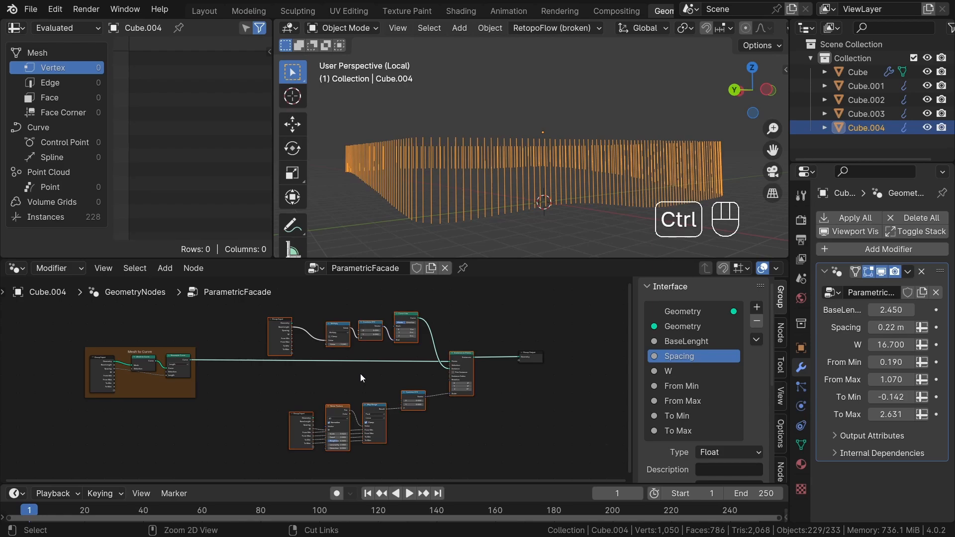
{"action": "key", "text": "ctrl+j"}
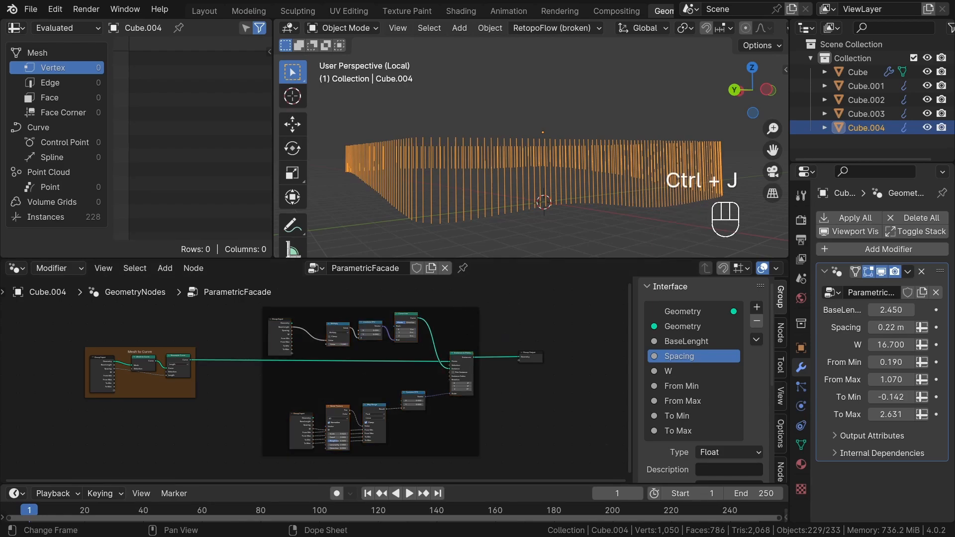
- Label the new frame "Base Curve Instances"
{"action": "left_click", "coordinate": [469, 309]}
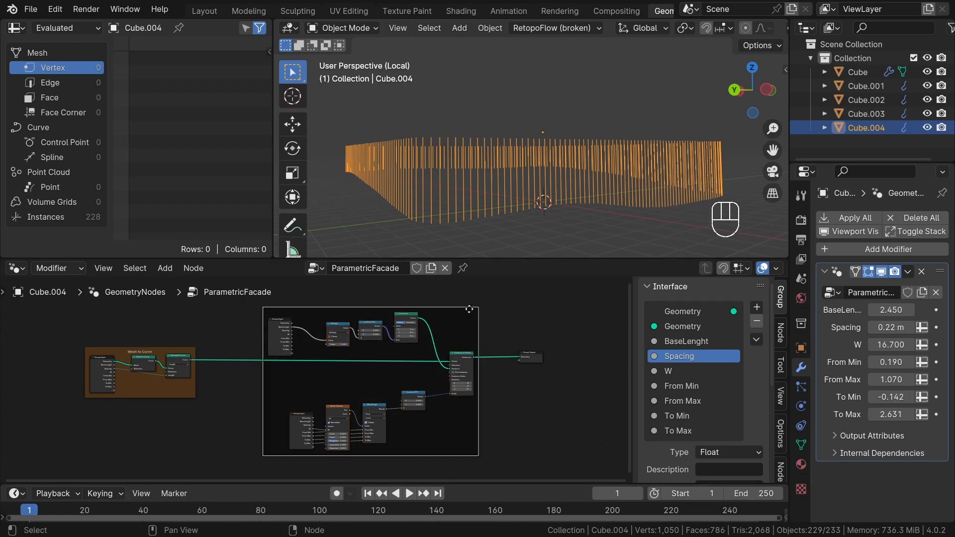
{"action": "key", "text": "F2"}
{"action": "type", "text": "Base"}
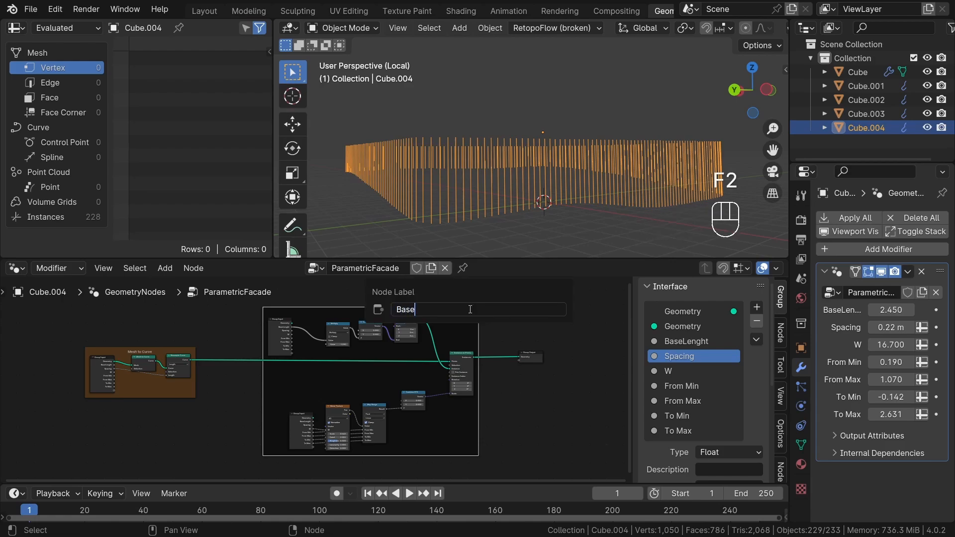
{"action": "type", "text": " Curve Instances"}
{"action": "key", "text": "Return"}
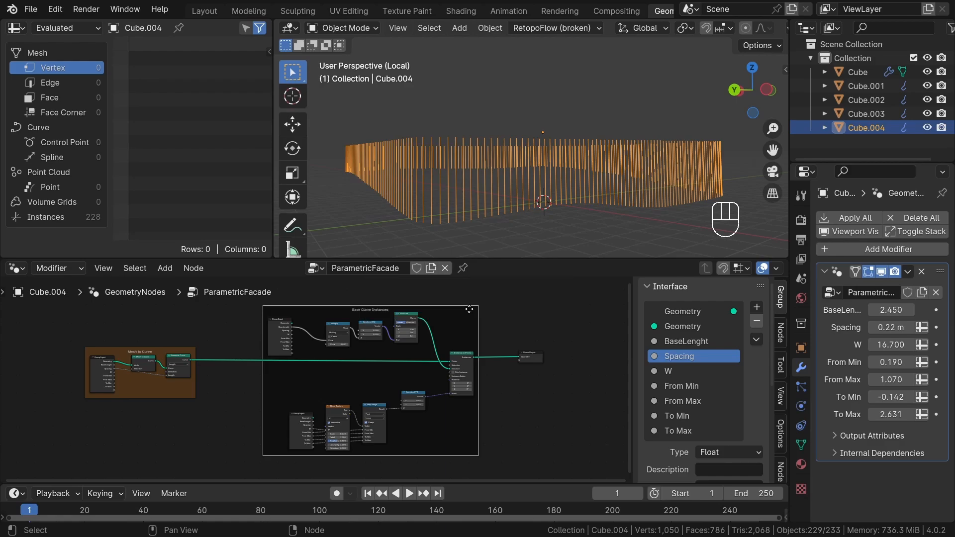
{"action": "left_click", "coordinate": [497, 308]}
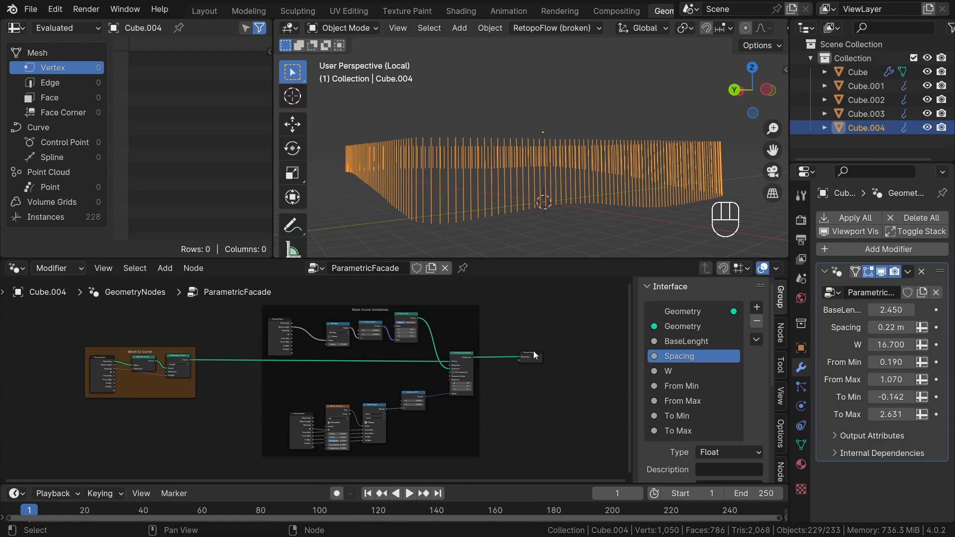
- Set the label size of the Base Curve Instances frame to 41
{"action": "middle_click_drag", "start_coordinate": [533, 351], "coordinate": [414, 343]}
{"action": "scroll", "coordinate": [333, 326], "scroll_direction": "up", "scroll_amount": 5}
{"action": "middle_click_drag", "start_coordinate": [224, 326], "coordinate": [240, 333]}
{"action": "scroll", "coordinate": [241, 334], "scroll_direction": "up", "scroll_amount": 3}
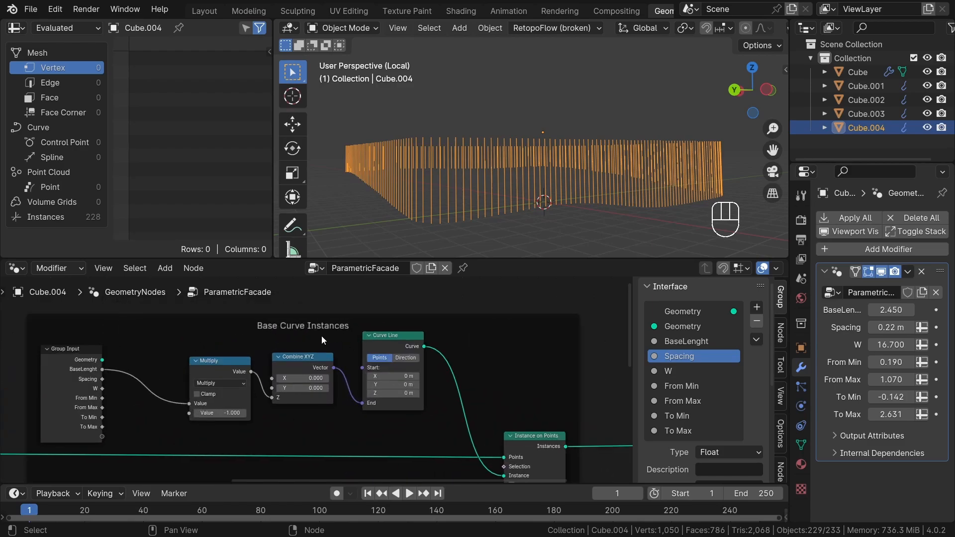
{"action": "left_click", "coordinate": [780, 332]}
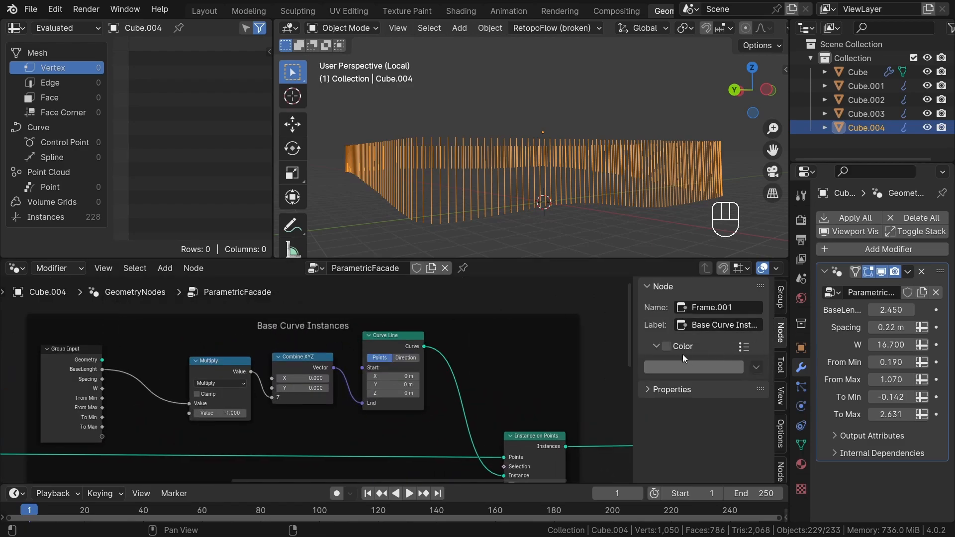
{"action": "left_click", "coordinate": [693, 389]}
{"action": "mouse_move", "coordinate": [701, 411]}
{"action": "left_mouse_down", "text": "shift"}
{"action": "mouse_move", "coordinate": [731, 410]}
{"action": "mouse_move", "coordinate": [709, 411]}
{"action": "left_mouse_up", "text": "shift"}
{"action": "scroll", "coordinate": [506, 312], "scroll_direction": "down", "scroll_amount": 4}
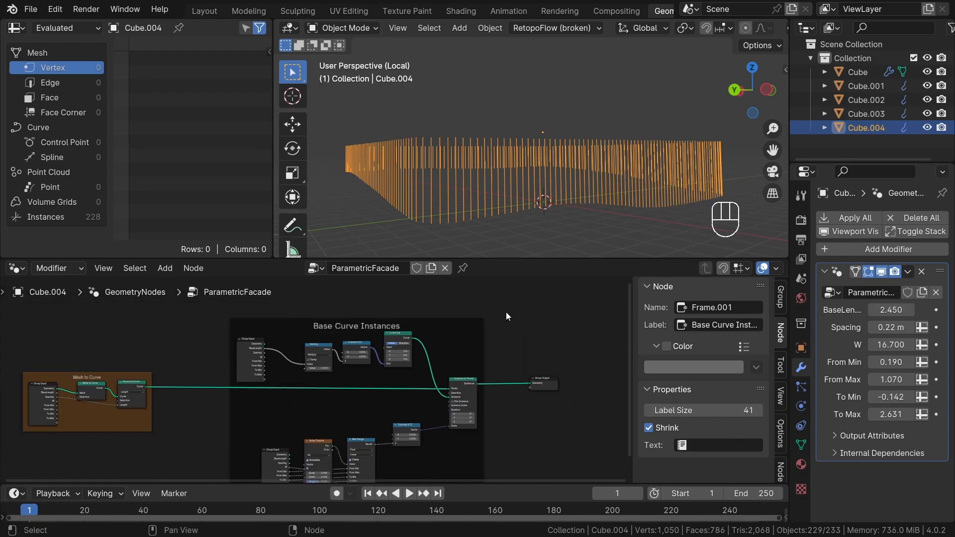
- Give the Base Curve Instances frame a custom dark brown color
{"action": "middle_click_drag", "start_coordinate": [506, 333], "coordinate": [279, 321]}
{"action": "left_click", "coordinate": [666, 346]}
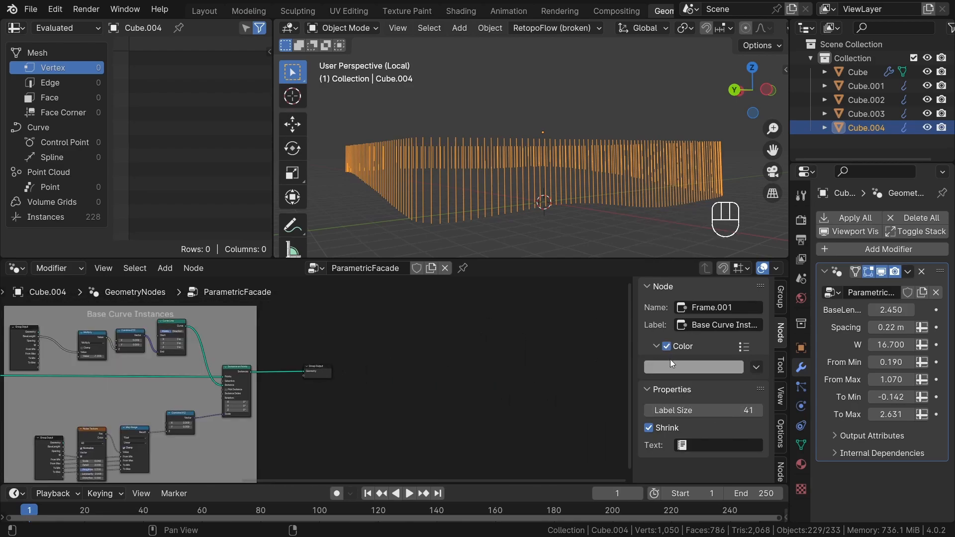
{"action": "left_click", "coordinate": [678, 367]}
{"action": "scroll", "coordinate": [684, 310], "scroll_direction": "down", "scroll_amount": 6}
{"action": "left_click", "coordinate": [701, 248]}
- Move the Group Output node well away from the Base Curve Instances frame to make room for more nodes
{"action": "middle_click_drag", "start_coordinate": [411, 358], "coordinate": [605, 353]}
{"action": "scroll", "coordinate": [605, 354], "scroll_direction": "down", "scroll_amount": 5}
{"action": "middle_click_drag", "start_coordinate": [535, 386], "coordinate": [390, 383]}
{"action": "scroll", "coordinate": [390, 383], "scroll_direction": "up", "scroll_amount": 4}
{"action": "left_click_drag", "start_coordinate": [399, 353], "coordinate": [509, 357]}
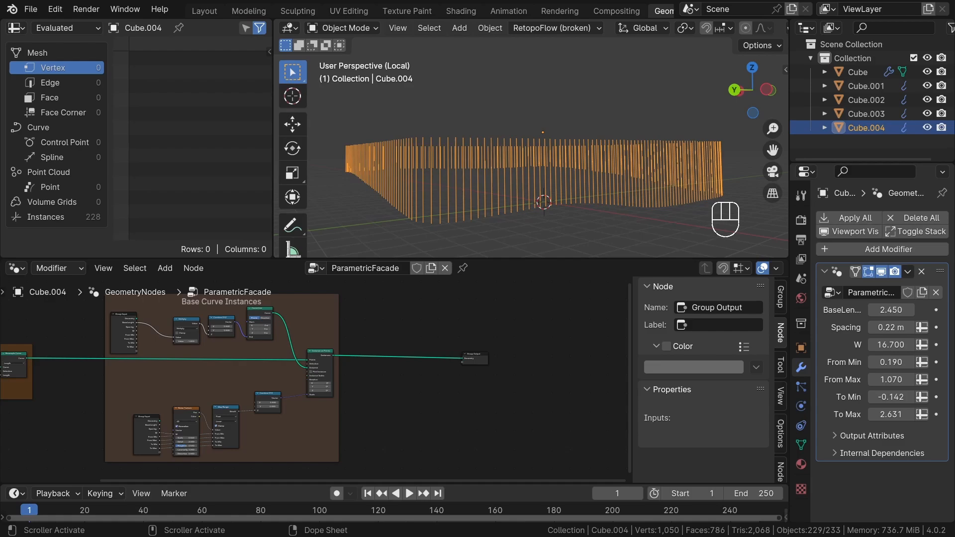
{"action": "middle_click_drag", "start_coordinate": [451, 187], "coordinate": [527, 162]}
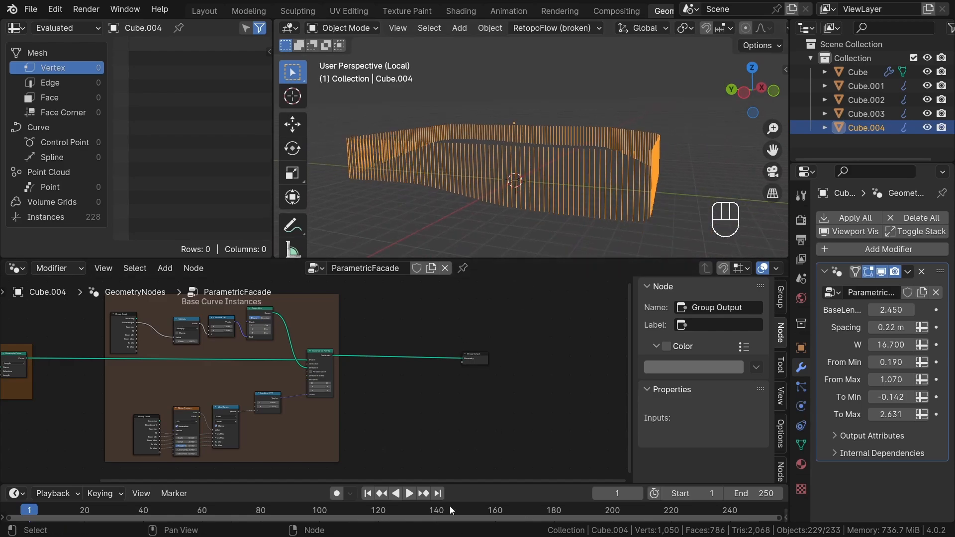
{"action": "scroll", "coordinate": [393, 356], "scroll_direction": "up", "scroll_amount": 2}
{"action": "middle_click_drag", "start_coordinate": [505, 408], "coordinate": [398, 409]}
{"action": "left_click_drag", "start_coordinate": [428, 370], "coordinate": [512, 371]}
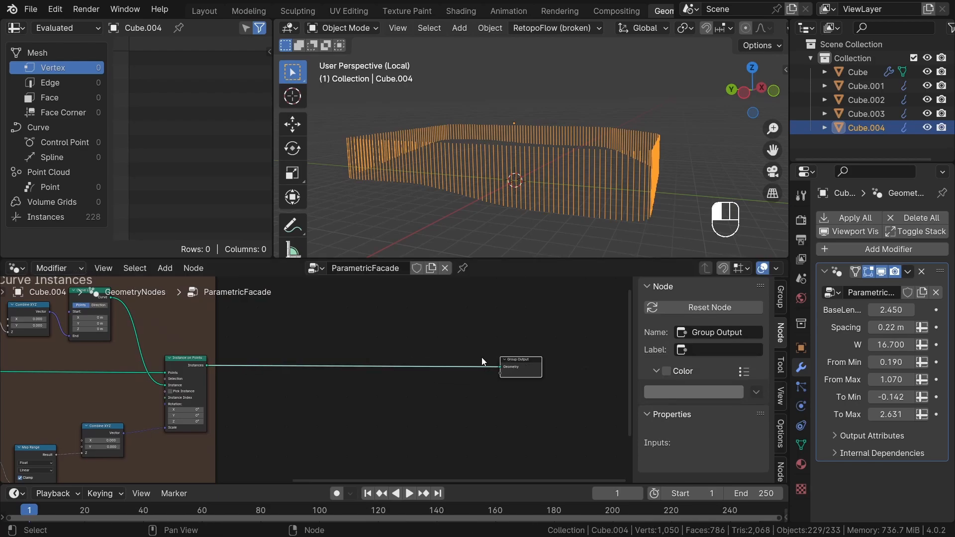
- Add a Sample Curve node below the link between the Instance on Points and Group Output nodes
{"action": "left_click", "coordinate": [479, 357]}
{"action": "scroll", "coordinate": [371, 341], "scroll_direction": "up", "scroll_amount": 4}
{"action": "key", "text": "shift+a"}
{"action": "left_click", "coordinate": [327, 164]}
{"action": "type", "text": "sa"}
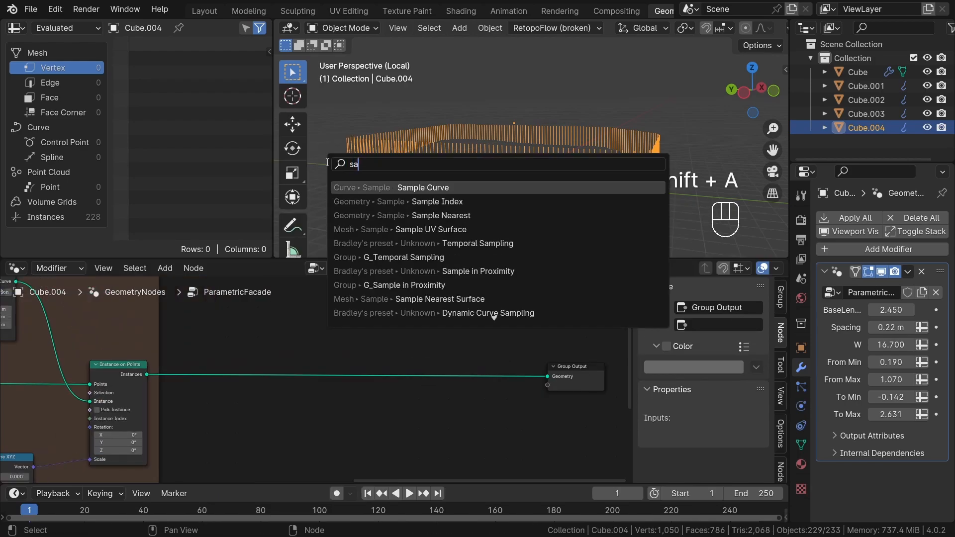
{"action": "type", "text": "mple c"}
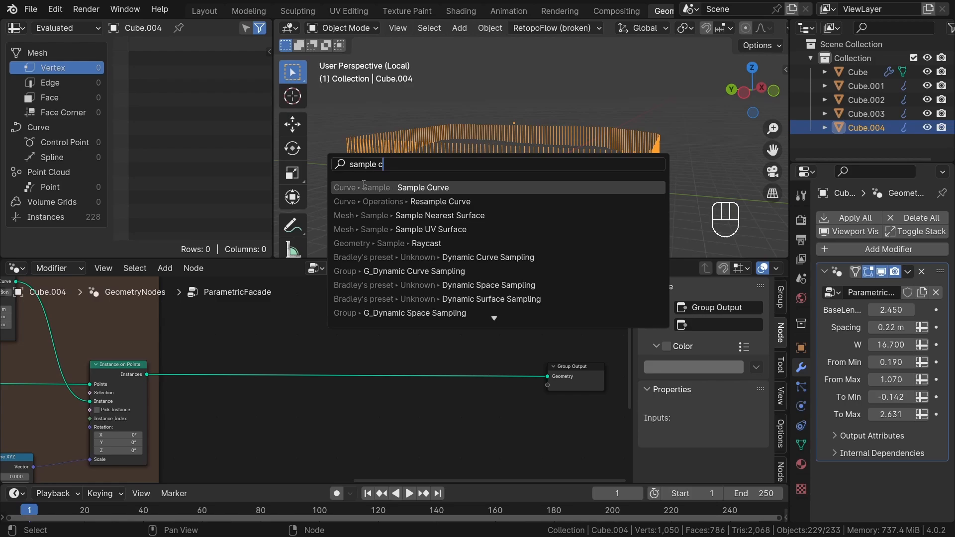
{"action": "key", "text": "Return"}
{"action": "left_click", "coordinate": [324, 389]}
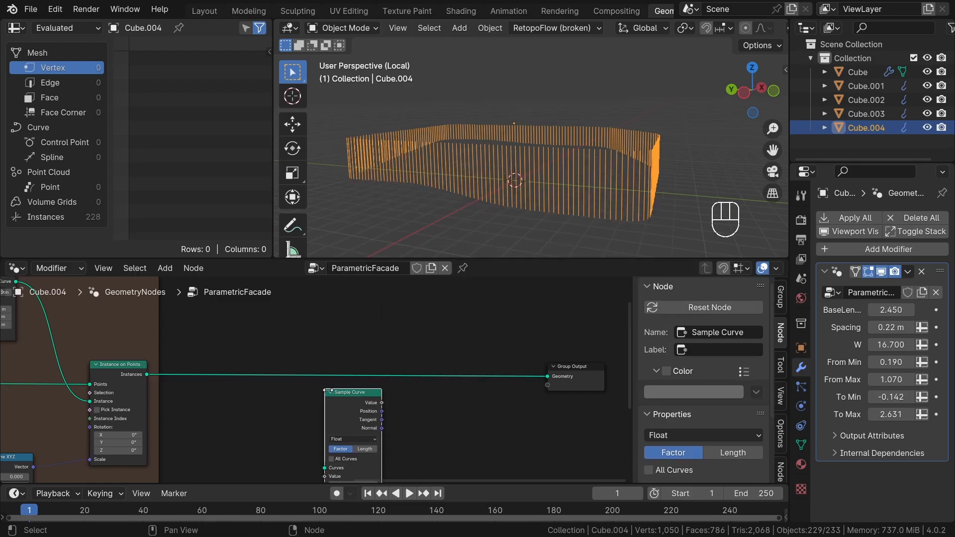
- Examine the Sample Curve node's sockets and options in relation to the Instance on Points node
{"action": "middle_click_drag", "start_coordinate": [412, 425], "coordinate": [416, 381]}
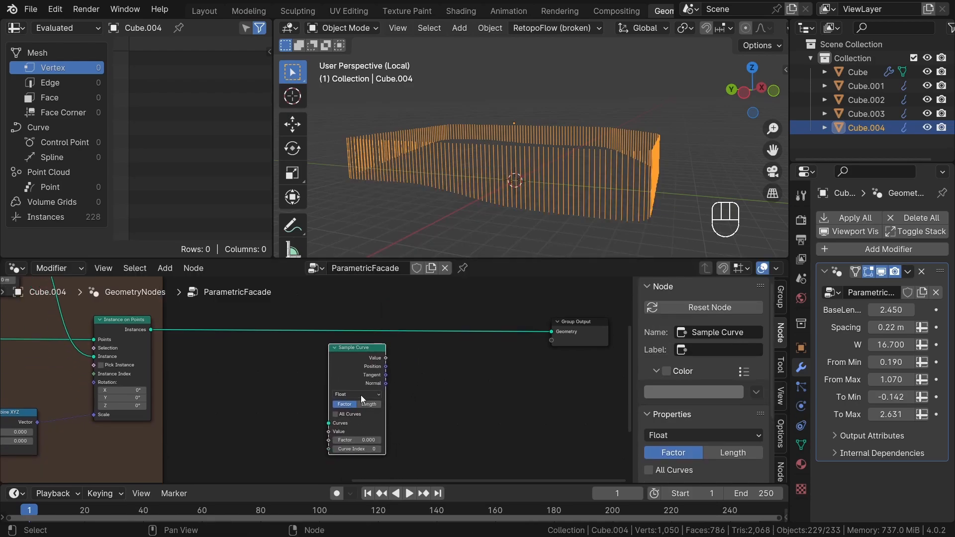
{"action": "scroll", "coordinate": [346, 434], "scroll_direction": "up", "scroll_amount": 3}
{"action": "scroll", "coordinate": [338, 409], "scroll_direction": "down", "scroll_amount": 1}
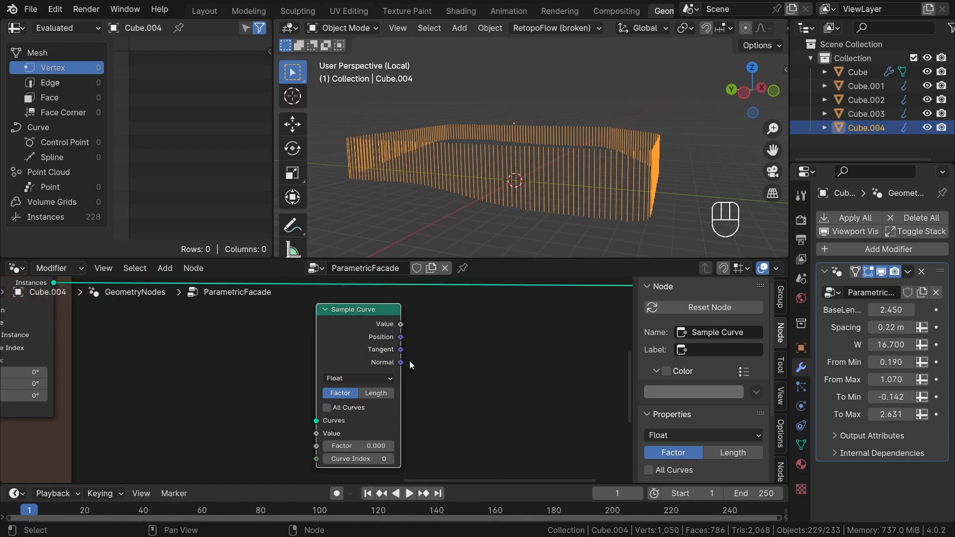
{"action": "scroll", "coordinate": [348, 320], "scroll_direction": "down", "scroll_amount": 1}
{"action": "left_click", "coordinate": [241, 339]}
{"action": "middle_click_drag", "start_coordinate": [132, 311], "coordinate": [135, 329]}
{"action": "left_click", "coordinate": [99, 334]}
{"action": "middle_click_drag", "start_coordinate": [369, 460], "coordinate": [403, 462]}
{"action": "scroll", "coordinate": [405, 462], "scroll_direction": "up", "scroll_amount": 3}
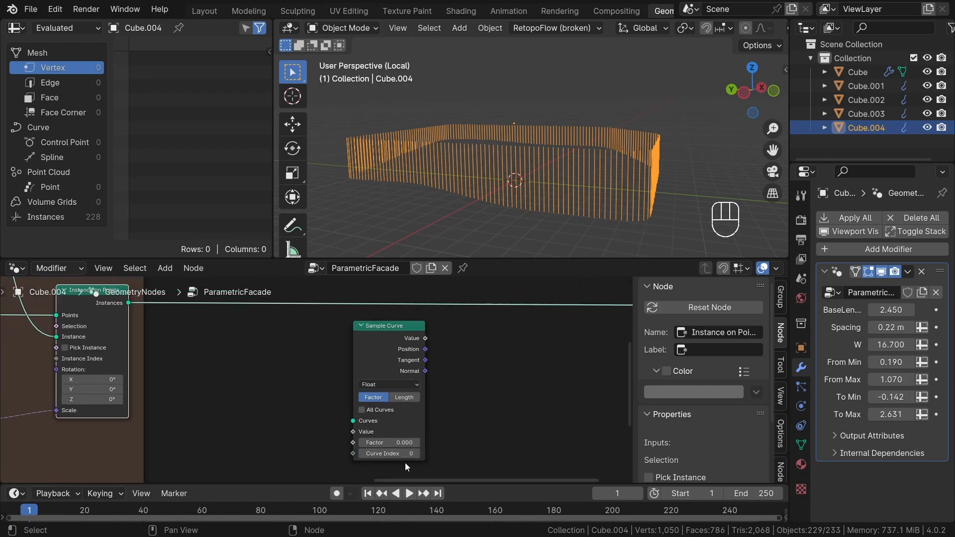
{"action": "scroll", "coordinate": [422, 391], "scroll_direction": "up", "scroll_amount": 3}
{"action": "scroll", "coordinate": [347, 433], "scroll_direction": "down", "scroll_amount": 4}
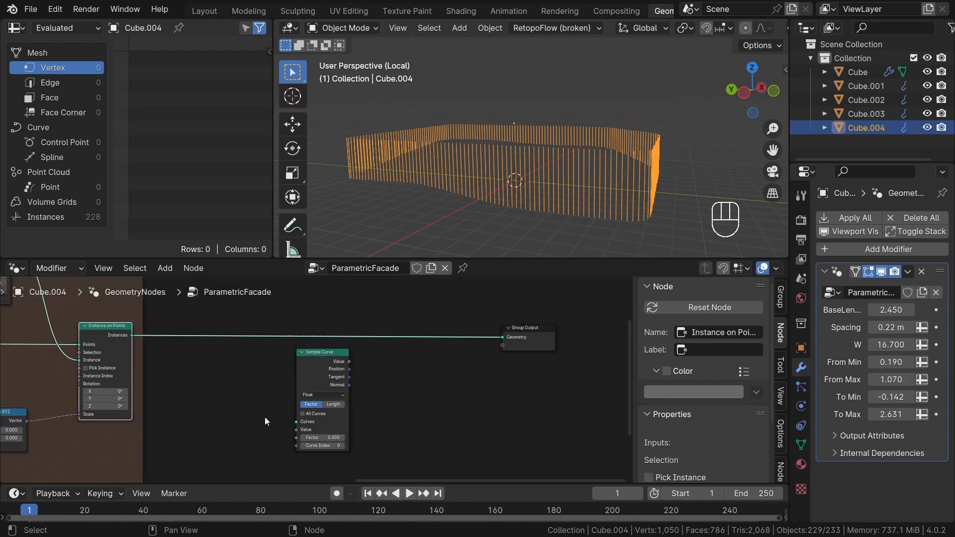
- Reposition the Sample Curve node slightly and connect the Resample Curve output to its Curves input
{"action": "left_click_drag", "start_coordinate": [314, 372], "coordinate": [330, 391]}
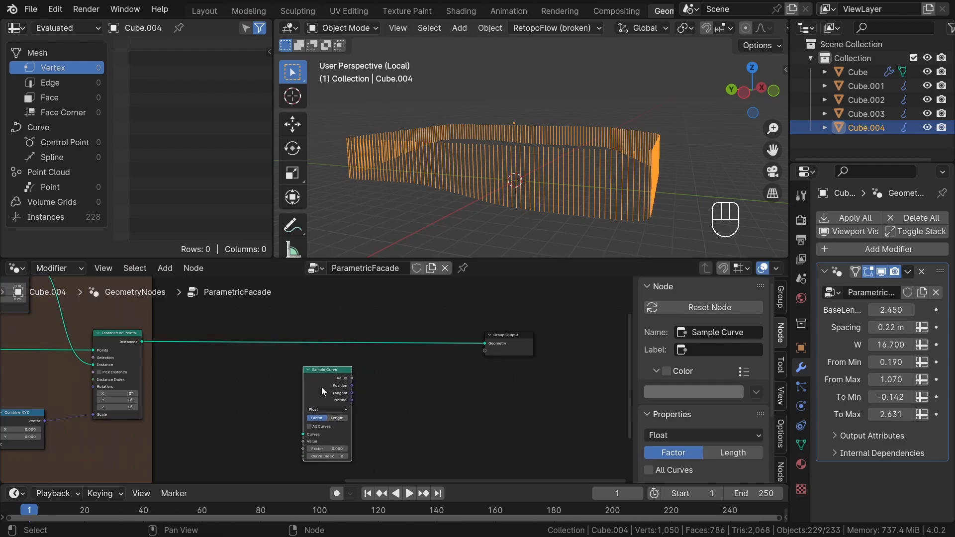
{"action": "scroll", "coordinate": [326, 396], "scroll_direction": "down", "scroll_amount": 3}
{"action": "scroll", "coordinate": [332, 392], "scroll_direction": "up", "scroll_amount": 4}
{"action": "middle_click_drag", "start_coordinate": [94, 377], "coordinate": [367, 340]}
{"action": "scroll", "coordinate": [219, 388], "scroll_direction": "down", "scroll_amount": 10}
{"action": "scroll", "coordinate": [358, 343], "scroll_direction": "down", "scroll_amount": 1}
{"action": "scroll", "coordinate": [149, 332], "scroll_direction": "up", "scroll_amount": 4}
{"action": "scroll", "coordinate": [209, 322], "scroll_direction": "up", "scroll_amount": 4}
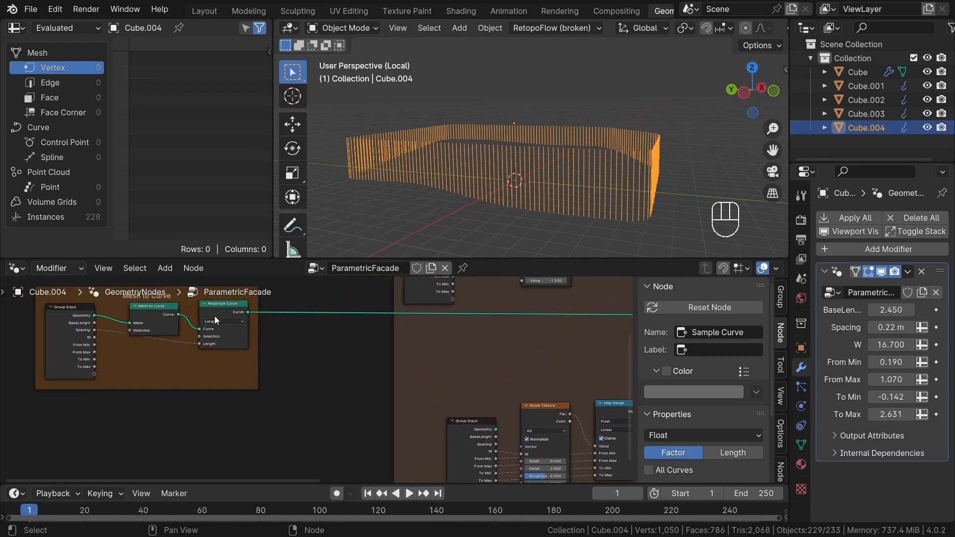
{"action": "middle_click_drag", "start_coordinate": [224, 306], "coordinate": [233, 324]}
{"action": "left_click_drag", "start_coordinate": [252, 330], "coordinate": [455, 421]}
- Add two reroute points to the link into Sample Curve and route it underneath the Base Curve Instances frame
{"action": "scroll", "coordinate": [441, 404], "scroll_direction": "down", "scroll_amount": 4}
{"action": "right_click_drag", "start_coordinate": [416, 393], "coordinate": [411, 437], "text": "shift"}
{"action": "scroll", "coordinate": [407, 429], "scroll_direction": "down", "scroll_amount": 3}
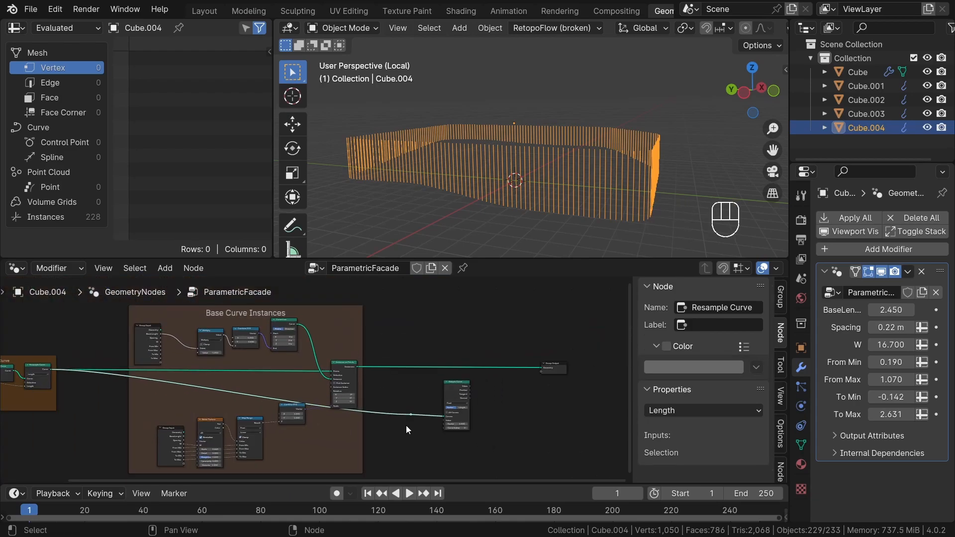
{"action": "middle_click_drag", "start_coordinate": [405, 426], "coordinate": [446, 360]}
{"action": "right_click_drag", "start_coordinate": [434, 327], "coordinate": [432, 400], "text": "shift"}
{"action": "key", "text": "g"}
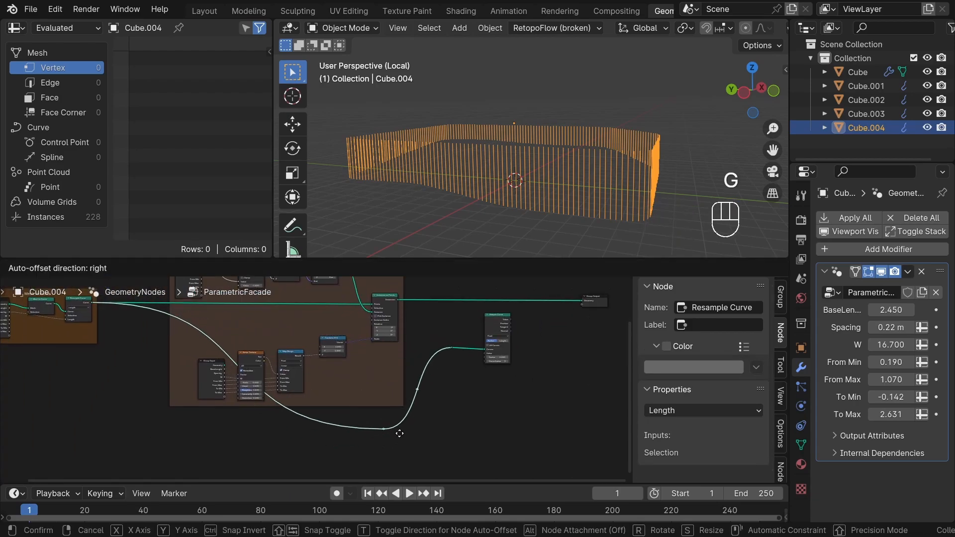
{"action": "left_click", "coordinate": [398, 432]}
{"action": "right_click_drag", "start_coordinate": [359, 415], "coordinate": [349, 439], "text": "shift"}
{"action": "key", "text": "g"}
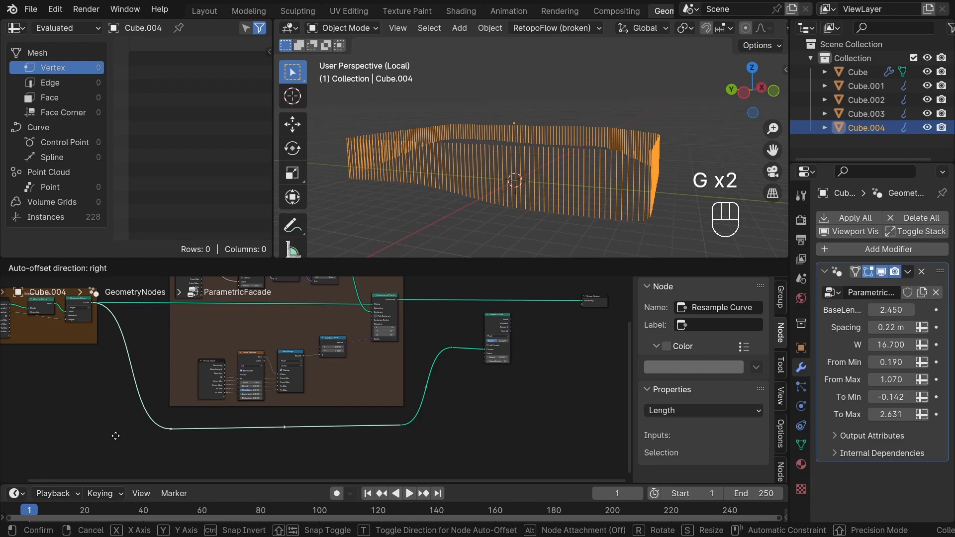
{"action": "left_click", "coordinate": [117, 434]}
{"action": "scroll", "coordinate": [431, 345], "scroll_direction": "up", "scroll_amount": 6}
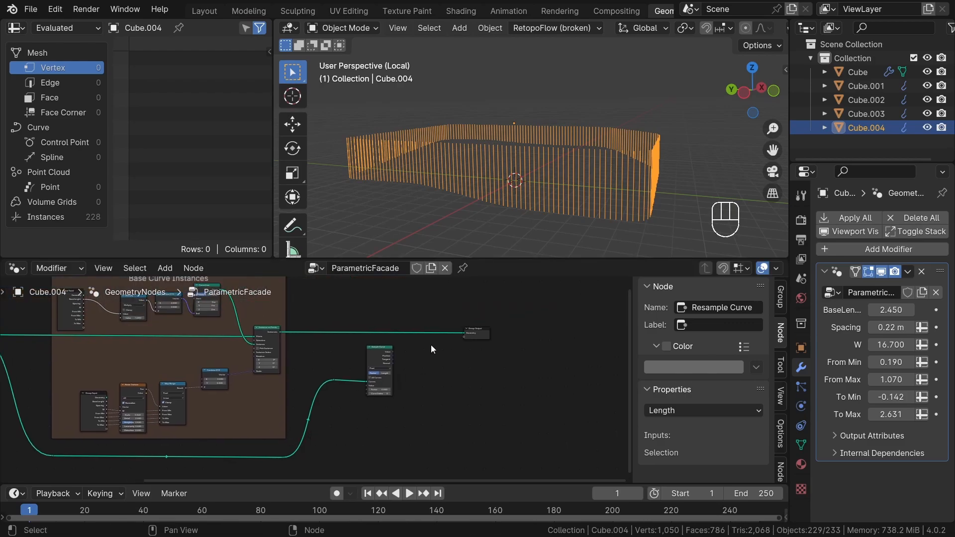
- Examine the Sample Curve node's outputs, Factor and Curve Index inputs in relation to the facade lines
{"action": "left_click", "coordinate": [371, 315]}
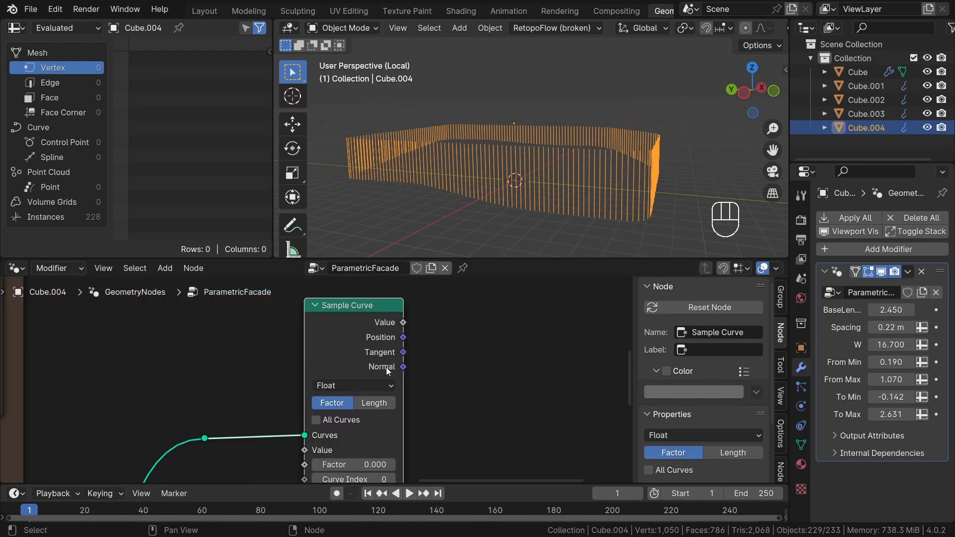
{"action": "middle_click_drag", "start_coordinate": [396, 413], "coordinate": [409, 375]}
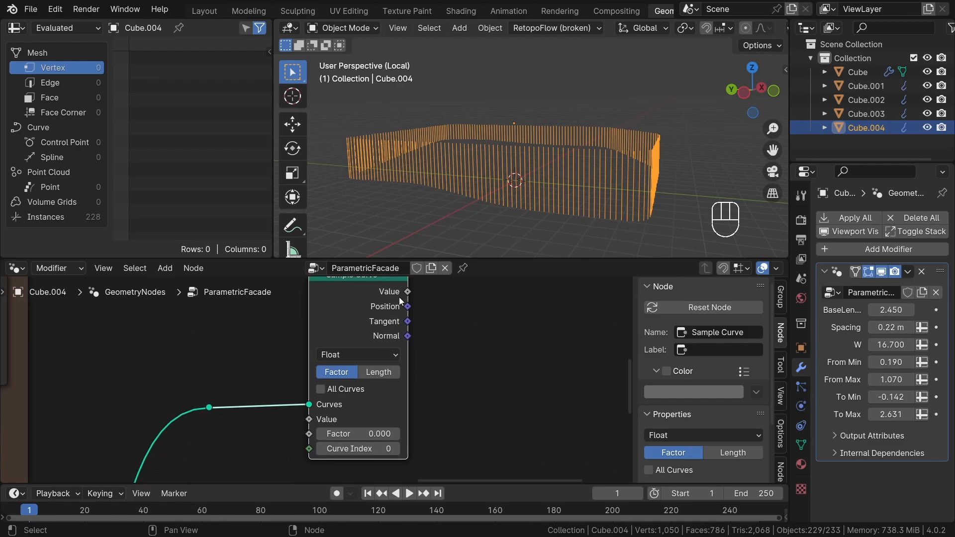
{"action": "middle_click_drag", "start_coordinate": [417, 302], "coordinate": [408, 316]}
{"action": "scroll", "coordinate": [400, 323], "scroll_direction": "up", "scroll_amount": 2}
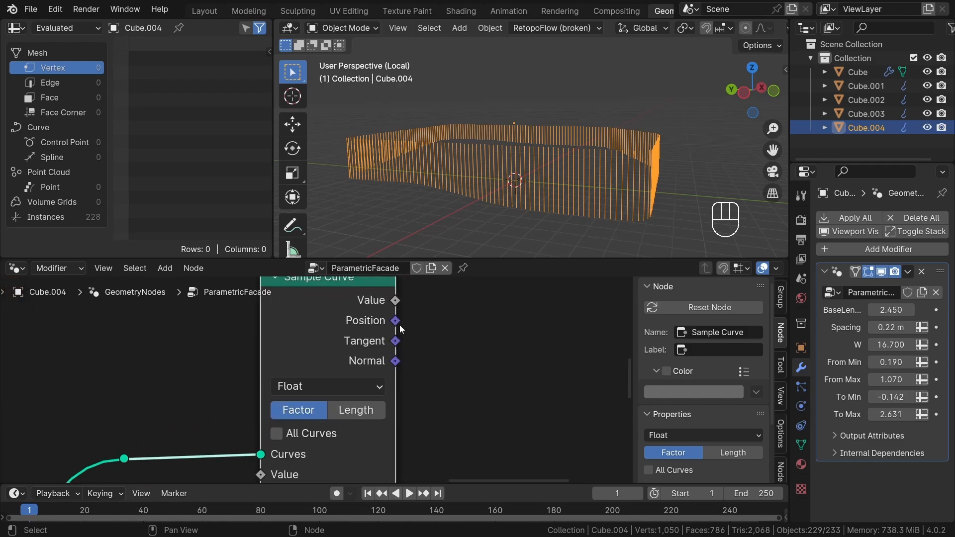
{"action": "scroll", "coordinate": [381, 341], "scroll_direction": "down", "scroll_amount": 3}
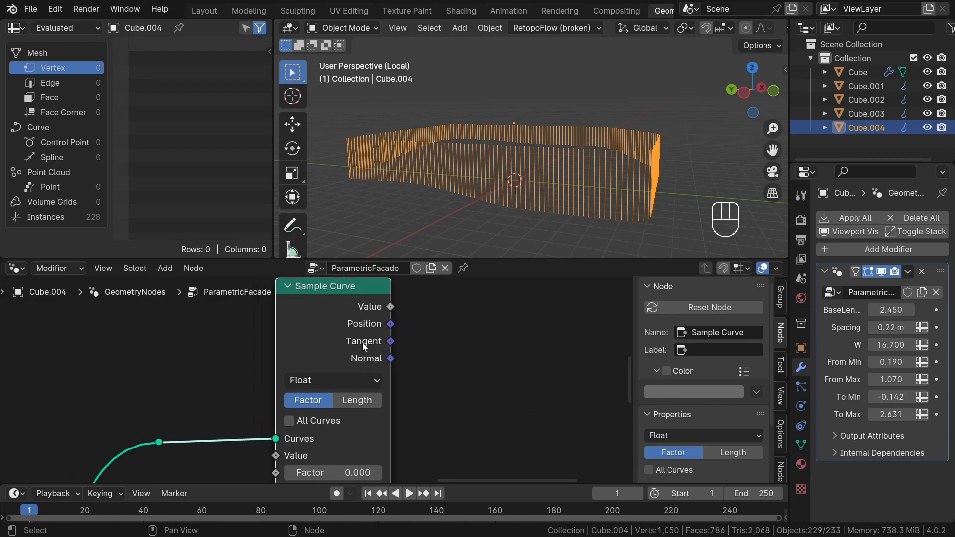
{"action": "scroll", "coordinate": [374, 332], "scroll_direction": "up", "scroll_amount": 1}
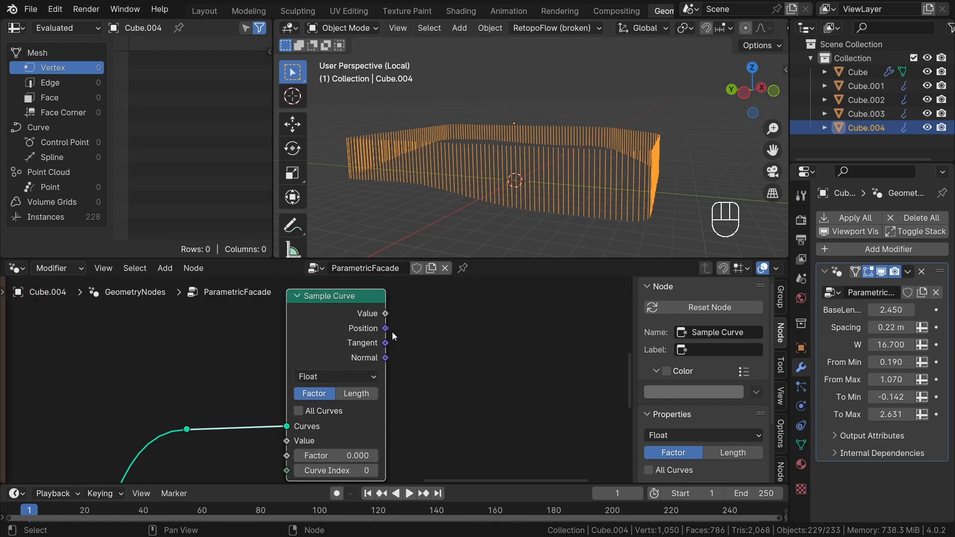
{"action": "middle_click_drag", "start_coordinate": [431, 412], "coordinate": [462, 367]}
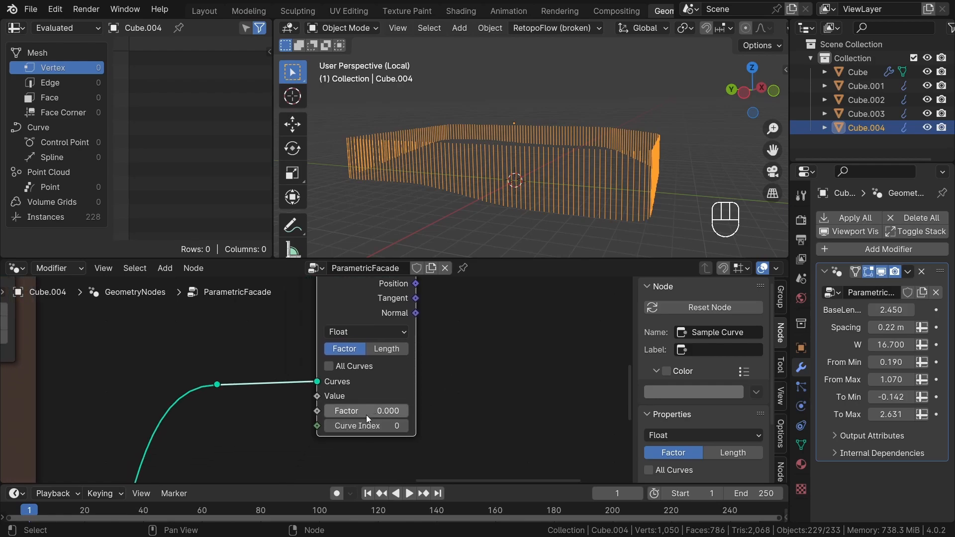
{"action": "middle_click_drag", "start_coordinate": [553, 133], "coordinate": [528, 147]}
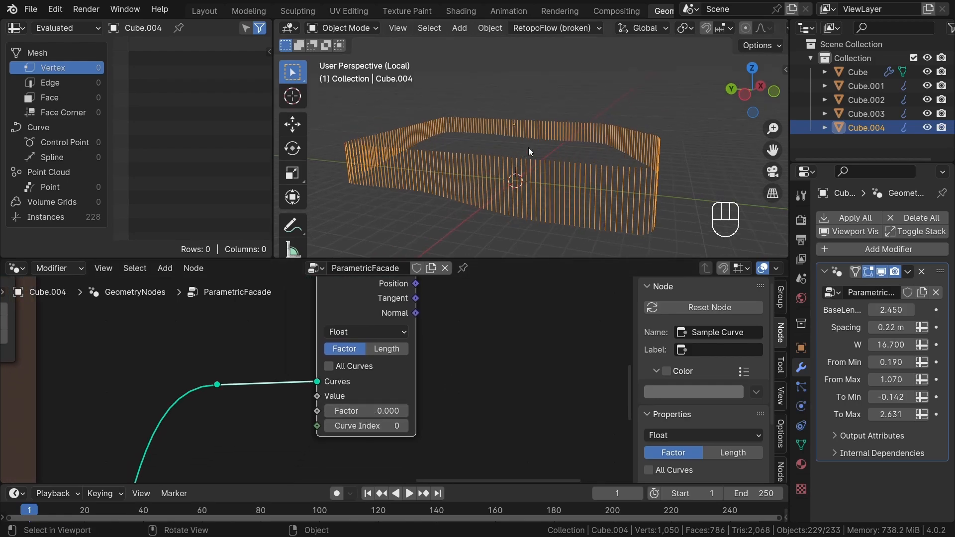
- Annotate the facade's outline with a looping arrow and set the Sample Curve factor to 0.500
{"action": "left_click", "coordinate": [299, 225]}
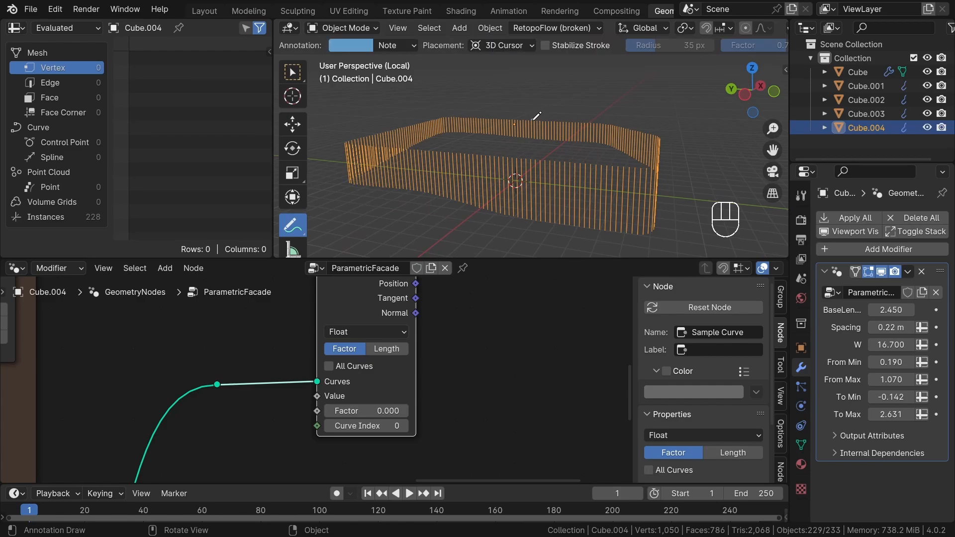
{"action": "left_click_drag", "start_coordinate": [345, 109], "coordinate": [537, 141]}
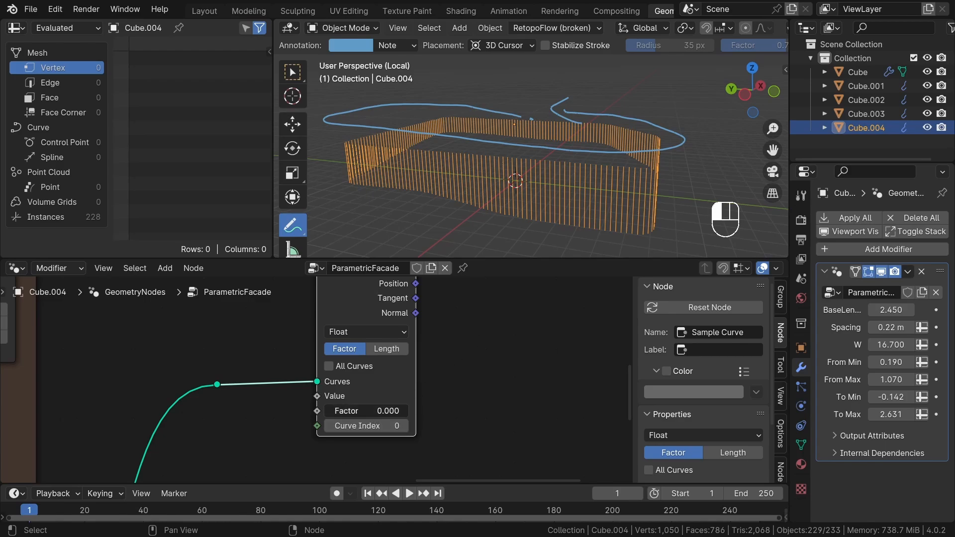
{"action": "key", "text": "Return"}
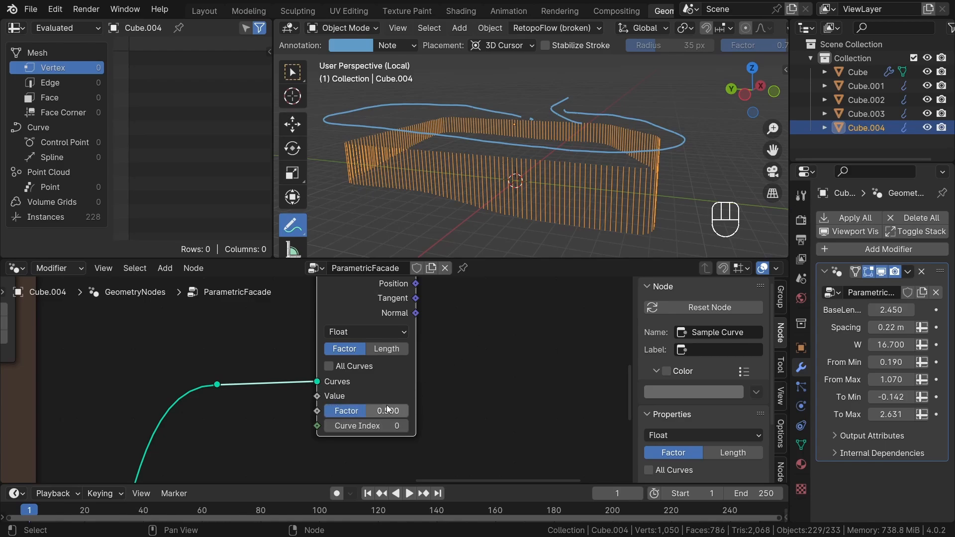
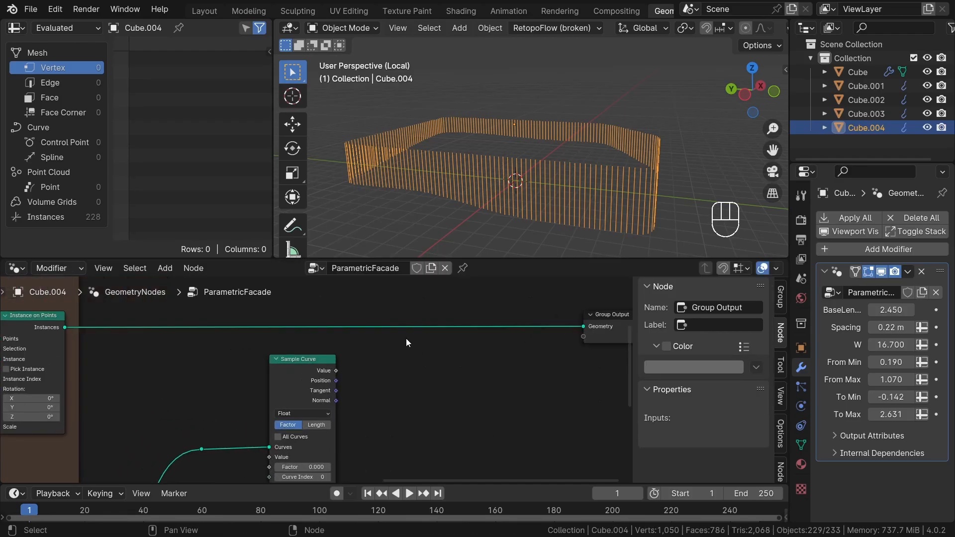
- Insert a Set Position node on the link between Instance on Points and Group Output
{"action": "key", "text": "shift+a"}
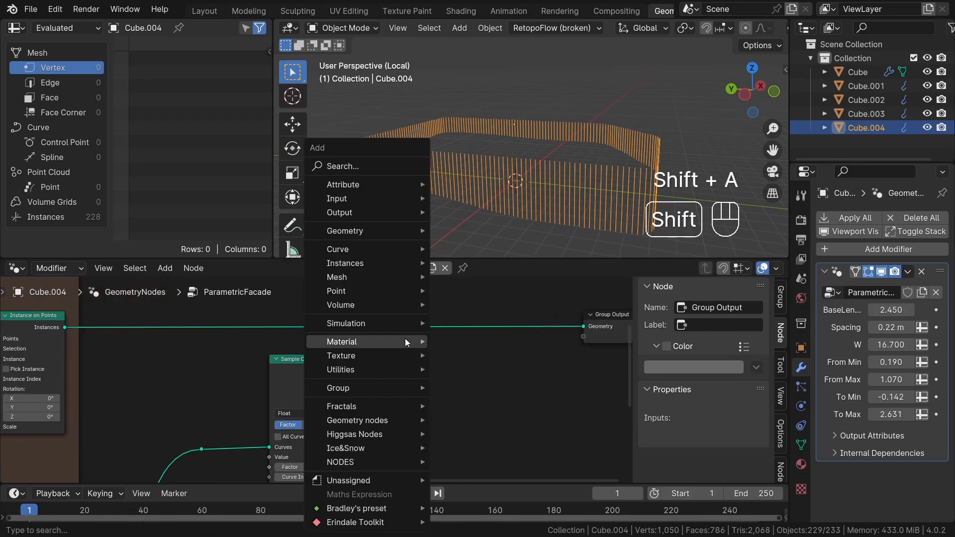
{"action": "left_click", "coordinate": [373, 167]}
{"action": "type", "text": "set po"}
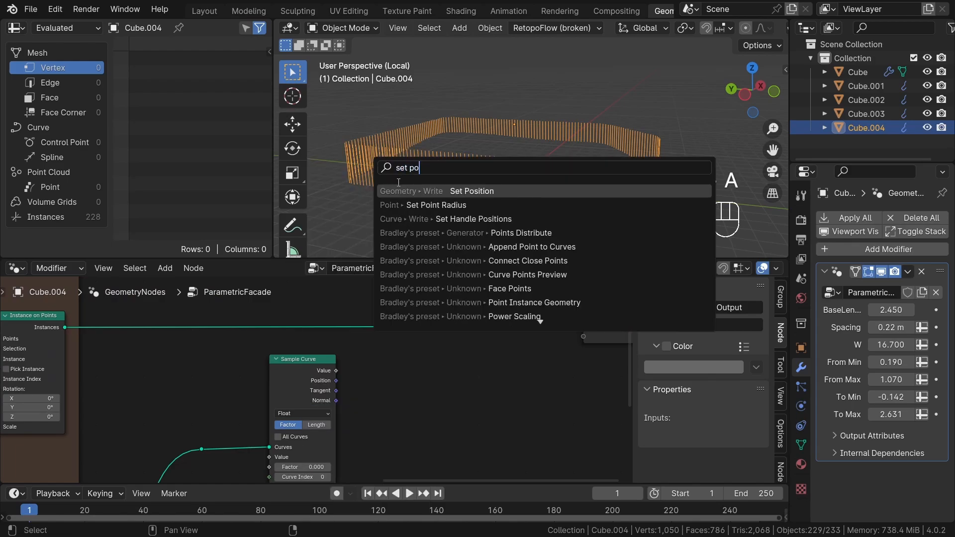
{"action": "key", "text": "Return"}
{"action": "left_click", "coordinate": [412, 296]}
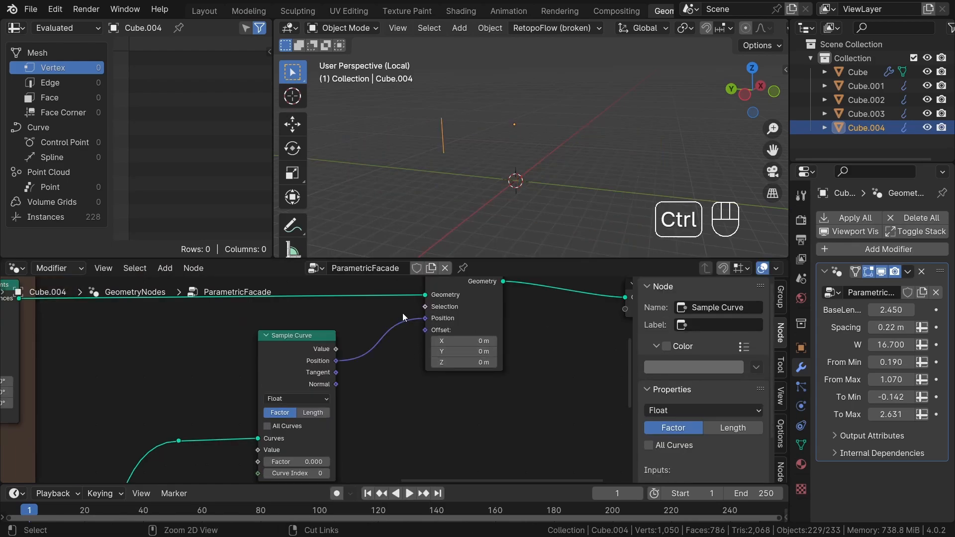
- Undo the last node link change and connect Sample Curve's Position output to Set Position's Position input
{"action": "key", "text": "ctrl+z"}
{"action": "key", "text": "ctrl+z"}
{"action": "middle_click_drag", "start_coordinate": [410, 347], "coordinate": [406, 369]}
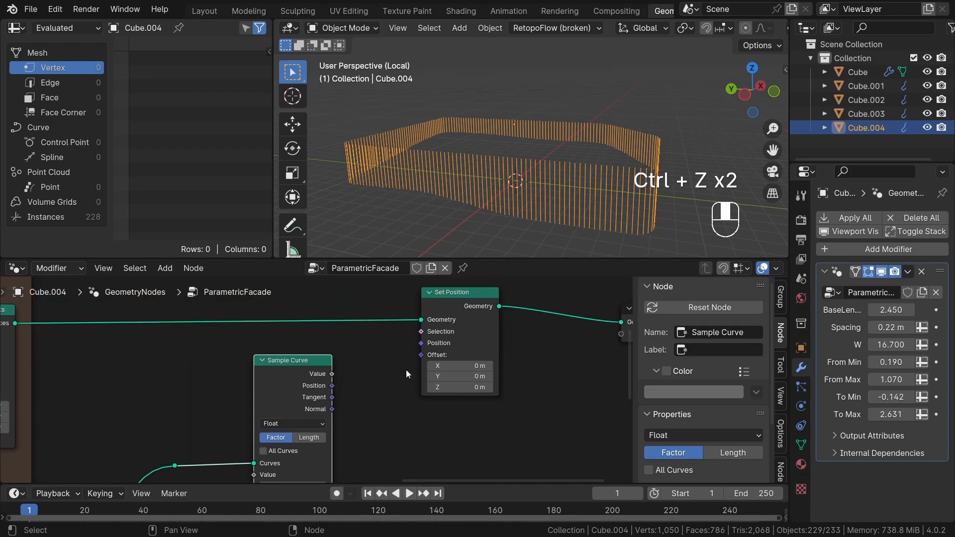
{"action": "scroll", "coordinate": [484, 323], "scroll_direction": "up", "scroll_amount": 1}
{"action": "left_click_drag", "start_coordinate": [306, 397], "coordinate": [411, 347]}
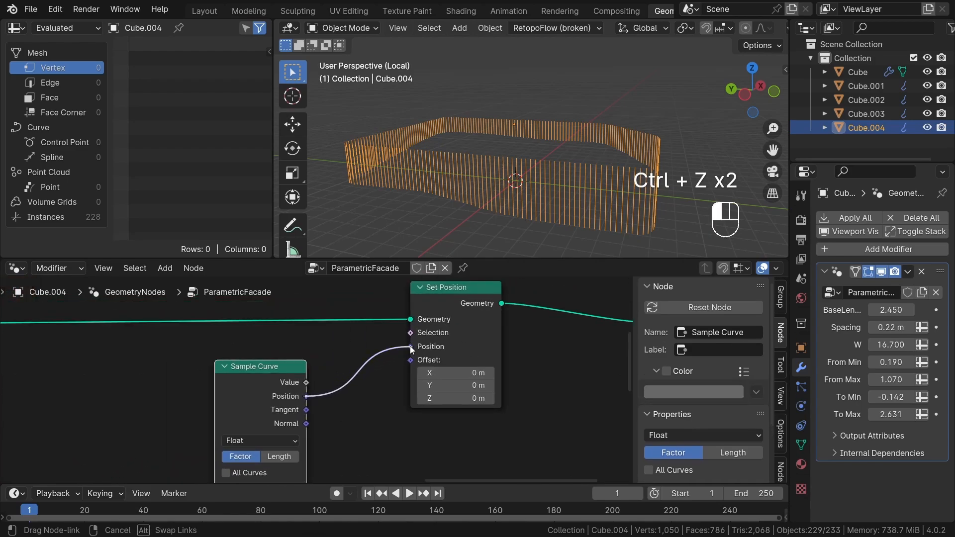
{"action": "key", "text": "KP_Decimal"}
{"action": "middle_click_drag", "start_coordinate": [487, 100], "coordinate": [425, 89]}
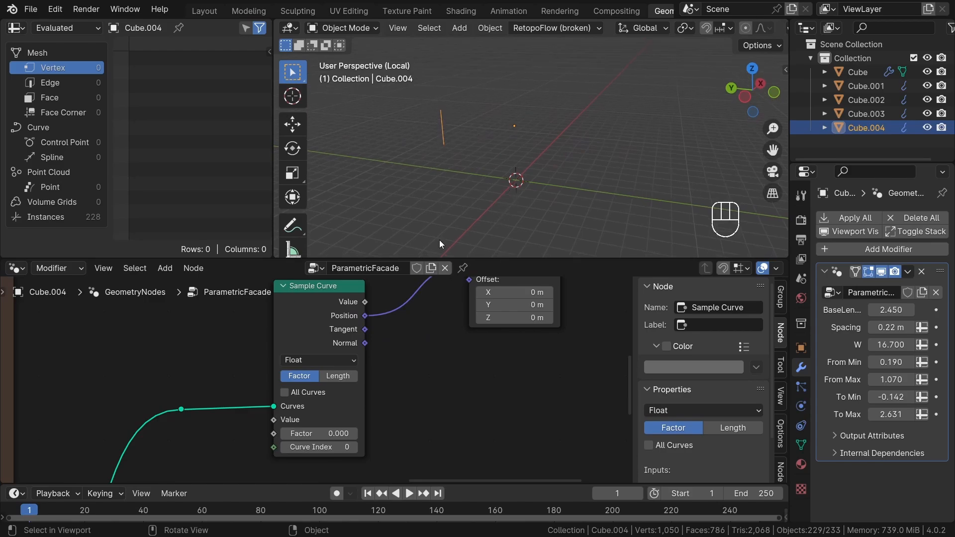
- Test the Sample Curve factor at 1.000 and 0.500, resetting it to 0.000
{"action": "left_click_drag", "start_coordinate": [319, 434], "coordinate": [490, 433]}
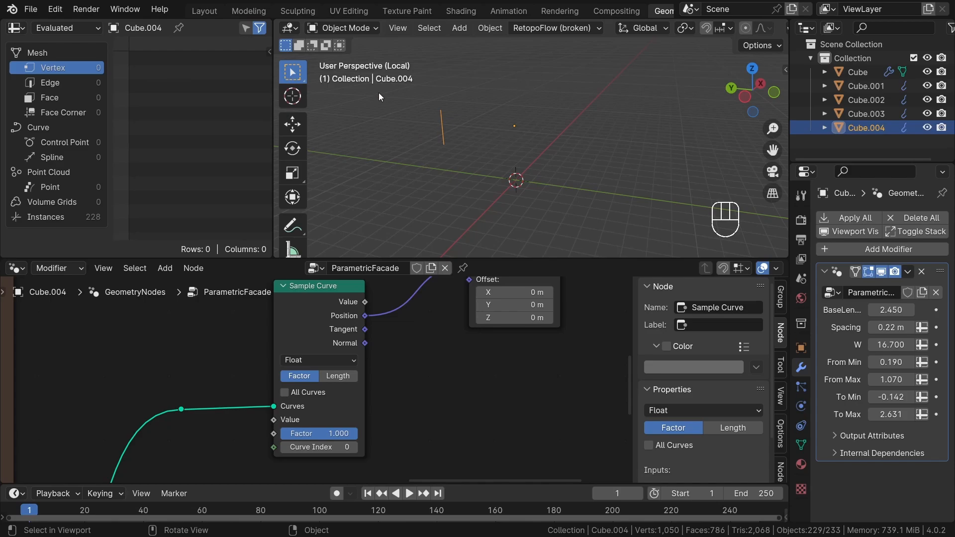
{"action": "left_click_drag", "start_coordinate": [333, 432], "coordinate": [277, 440]}
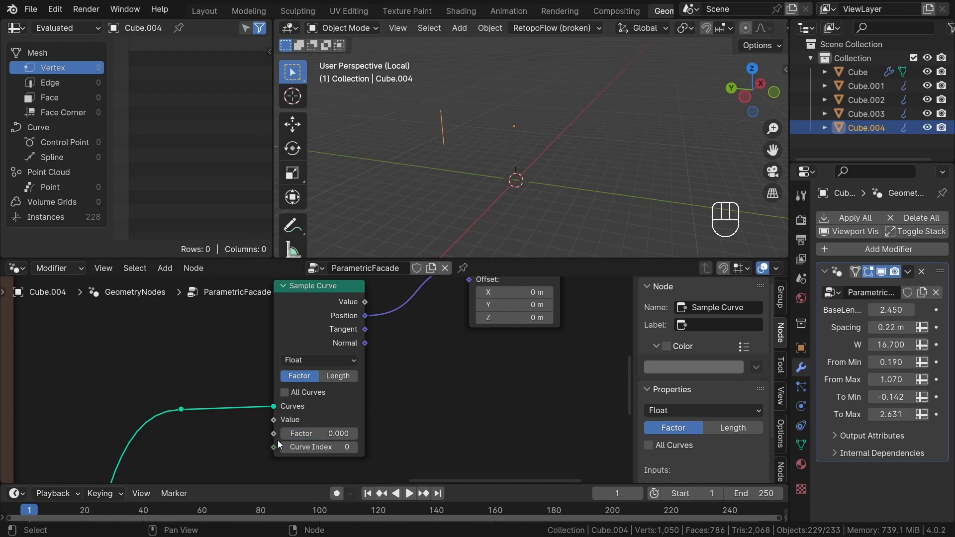
{"action": "scroll", "coordinate": [413, 387], "scroll_direction": "up", "scroll_amount": 2}
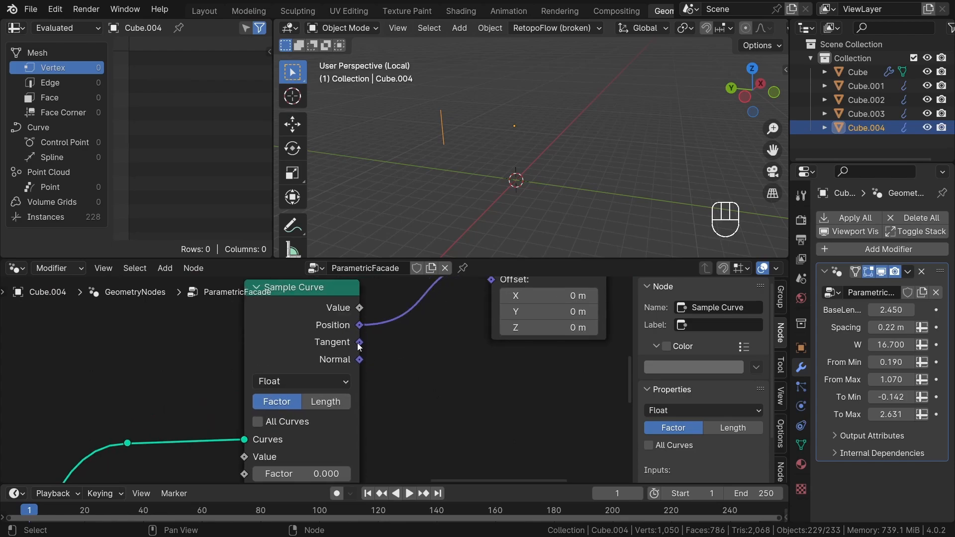
{"action": "left_click_drag", "start_coordinate": [313, 328], "coordinate": [307, 328]}
{"action": "scroll", "coordinate": [467, 362], "scroll_direction": "down", "scroll_amount": 1}
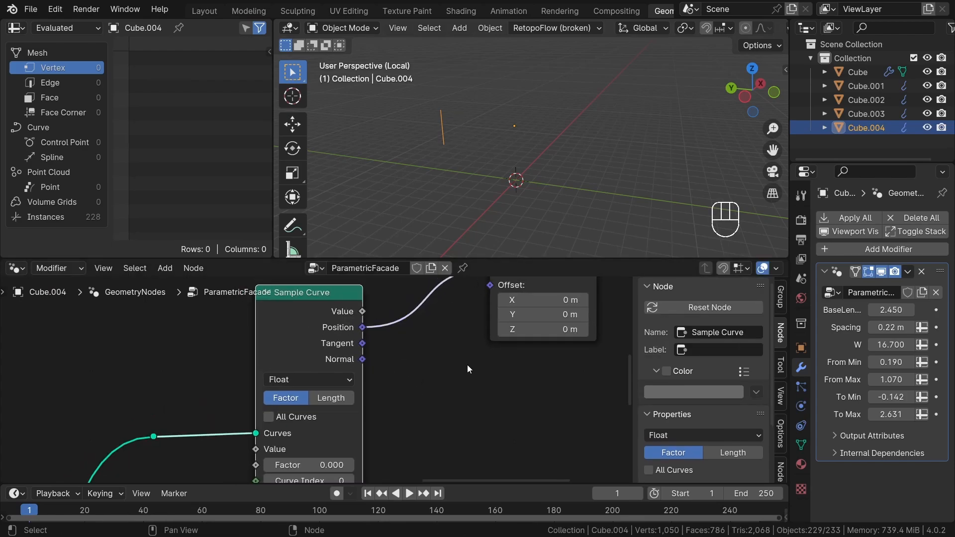
{"action": "scroll", "coordinate": [440, 407], "scroll_direction": "down", "scroll_amount": 1}
{"action": "middle_click_drag", "start_coordinate": [440, 407], "coordinate": [447, 357]}
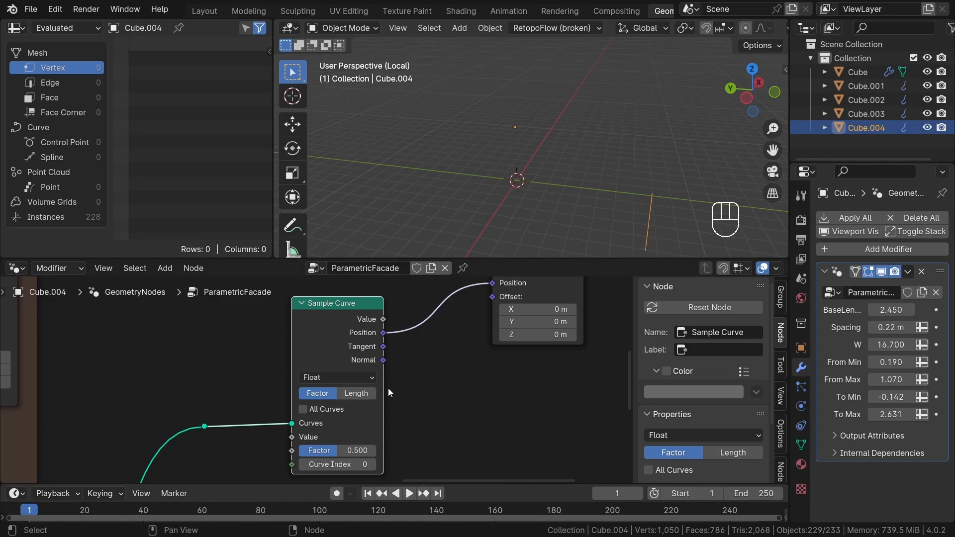
{"action": "middle_click_drag", "start_coordinate": [388, 392], "coordinate": [416, 343]}
{"action": "scroll", "coordinate": [392, 408], "scroll_direction": "up", "scroll_amount": 2}
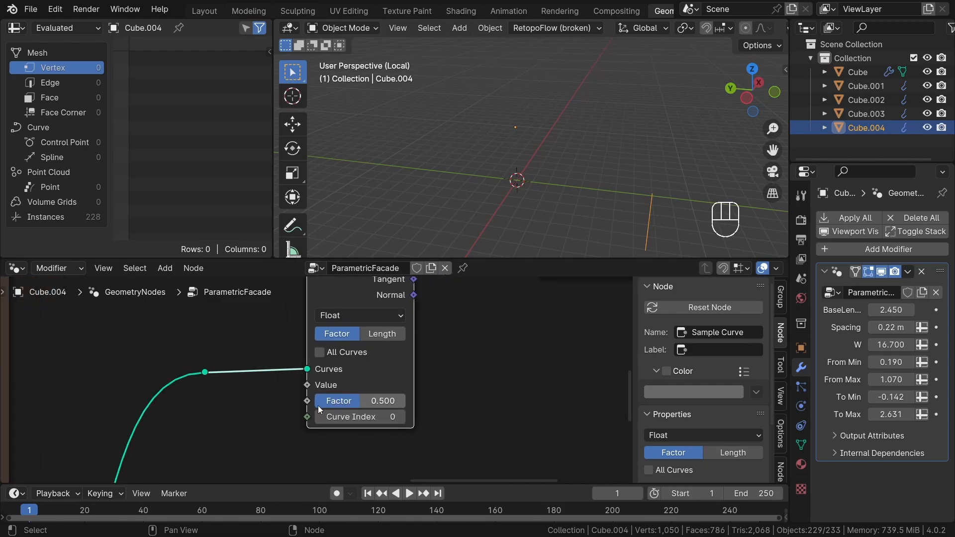
{"action": "left_click_drag", "start_coordinate": [356, 401], "coordinate": [304, 399]}
{"action": "scroll", "coordinate": [344, 404], "scroll_direction": "up", "scroll_amount": 2}
{"action": "scroll", "coordinate": [407, 389], "scroll_direction": "down", "scroll_amount": 3}
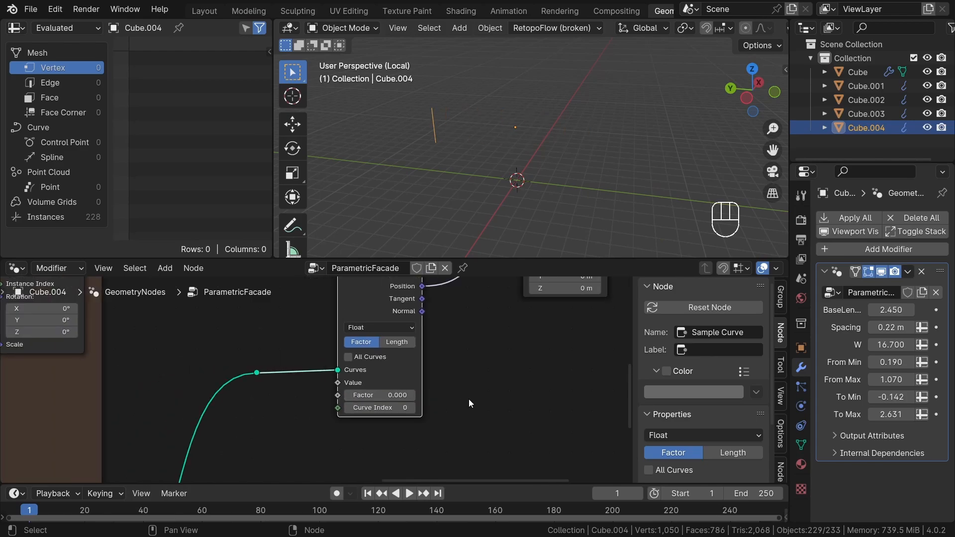
- Move the Sample Curve, Set Position and Group Output nodes together farther from the Base Curve Instances frame
{"action": "scroll", "coordinate": [466, 389], "scroll_direction": "down", "scroll_amount": 2}
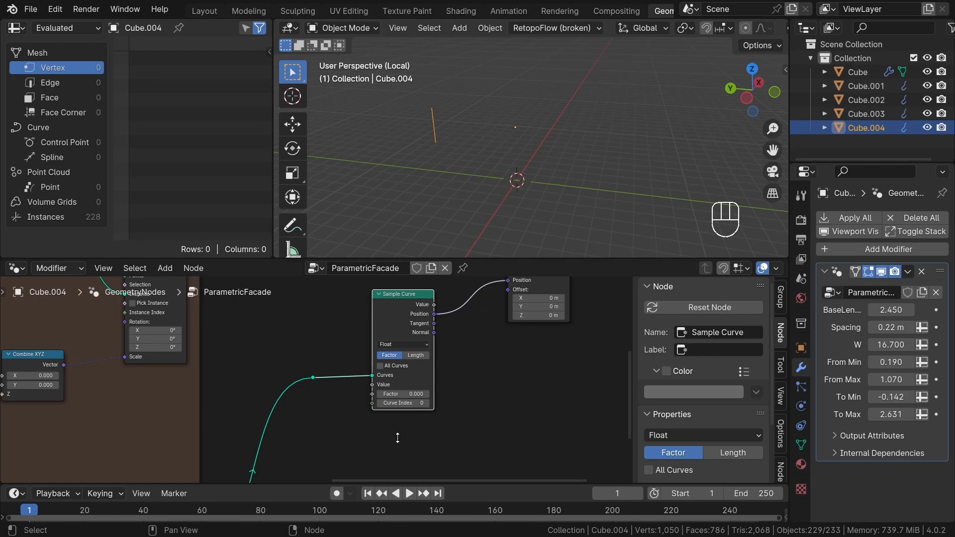
{"action": "scroll", "coordinate": [397, 438], "scroll_direction": "down", "scroll_amount": 2}
{"action": "key", "text": "g"}
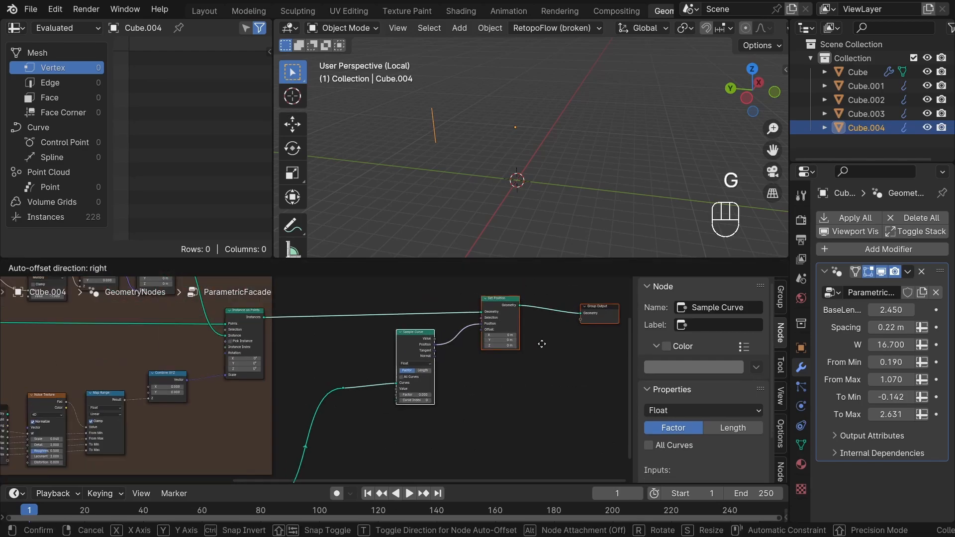
{"action": "left_click", "coordinate": [567, 348]}
- Add an Index node below the link leading into the Sample Curve node
{"action": "scroll", "coordinate": [437, 414], "scroll_direction": "up", "scroll_amount": 2}
{"action": "key", "text": "shift+a"}
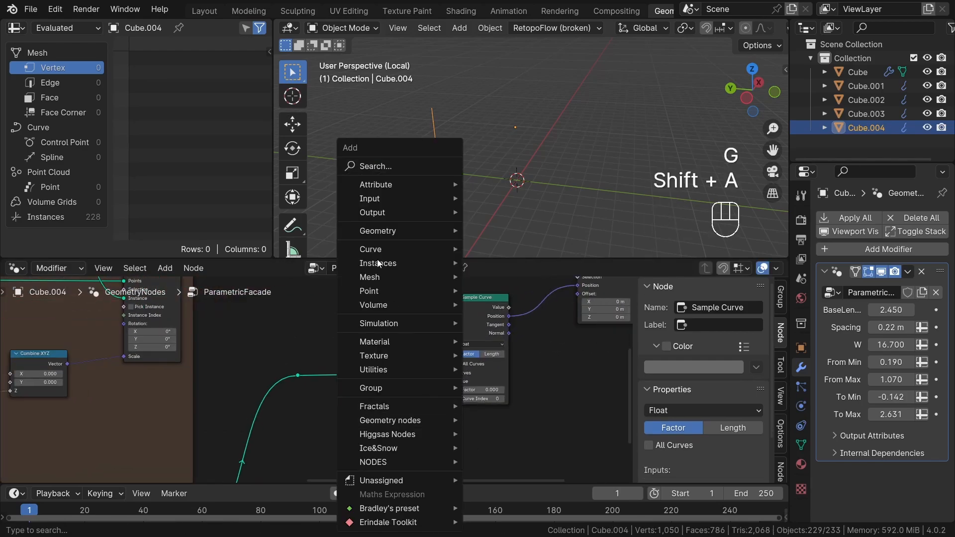
{"action": "left_click", "coordinate": [377, 167]}
{"action": "type", "text": "inde"}
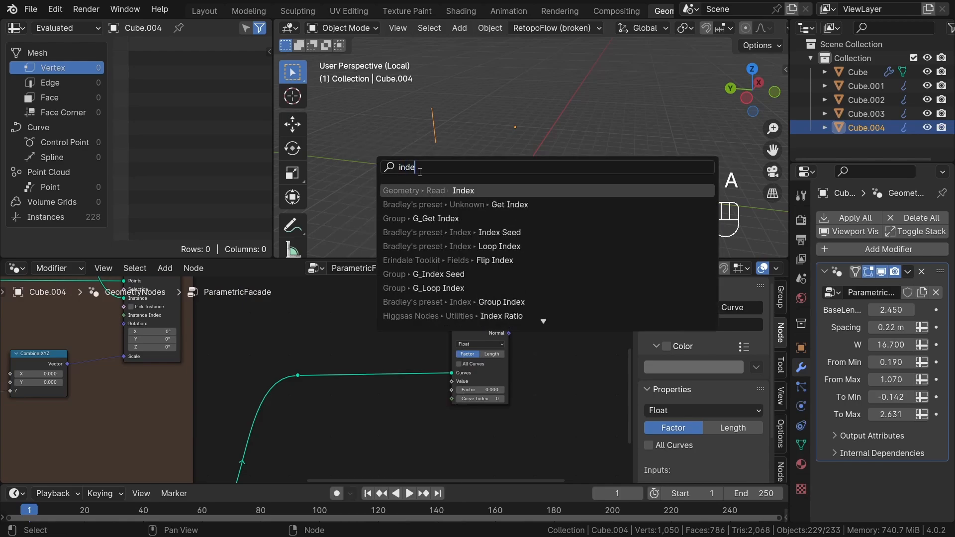
{"action": "key", "text": "Return"}
{"action": "left_click", "coordinate": [386, 379]}
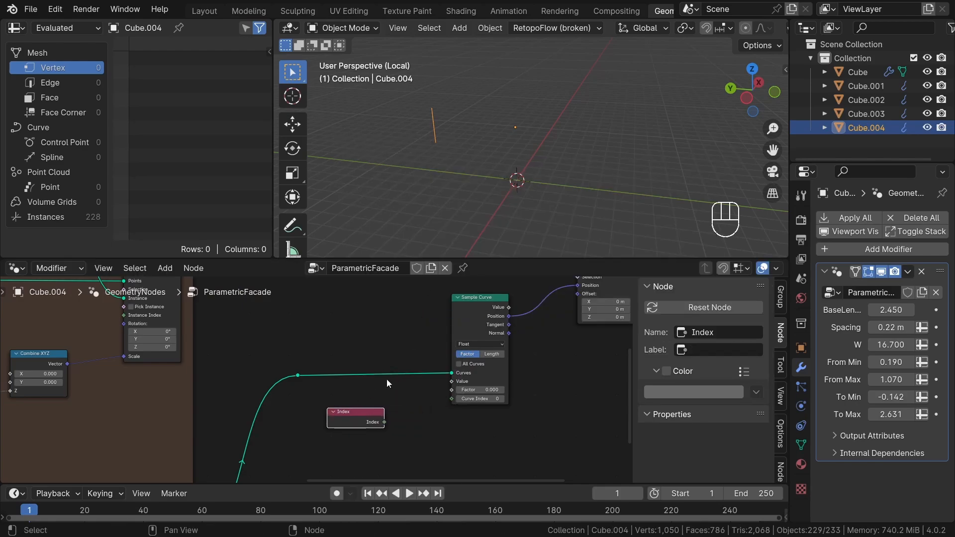
- Link Instance on Points directly to the Group Output, bypassing the Set Position node
{"action": "scroll", "coordinate": [388, 373], "scroll_direction": "down", "scroll_amount": 2}
{"action": "left_click", "coordinate": [249, 327], "text": "alt+shift"}
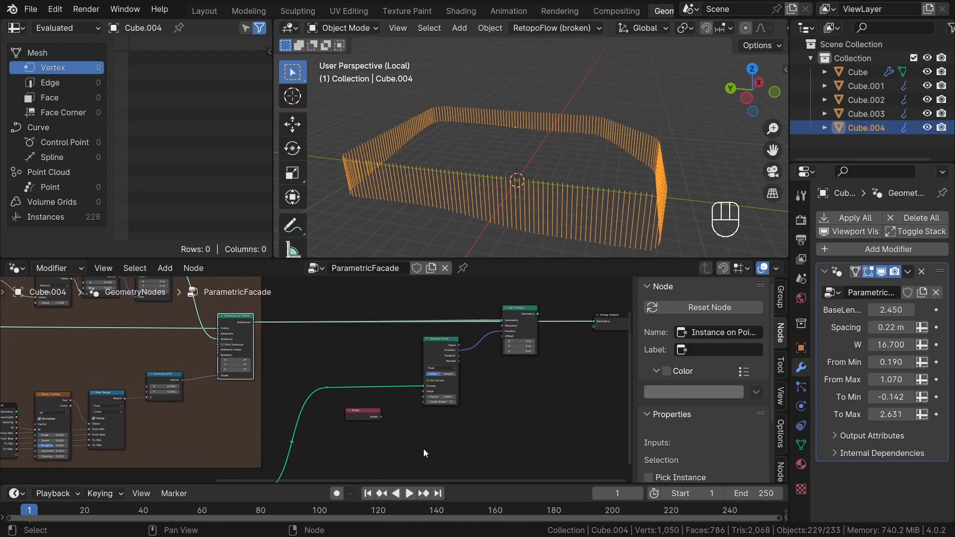
{"action": "scroll", "coordinate": [423, 448], "scroll_direction": "up", "scroll_amount": 3}
- Shift the Index node slightly farther from the Sample Curve node and inspect the facade lines up close
{"action": "left_click_drag", "start_coordinate": [341, 398], "coordinate": [329, 403]}
{"action": "scroll", "coordinate": [362, 447], "scroll_direction": "up", "scroll_amount": 5}
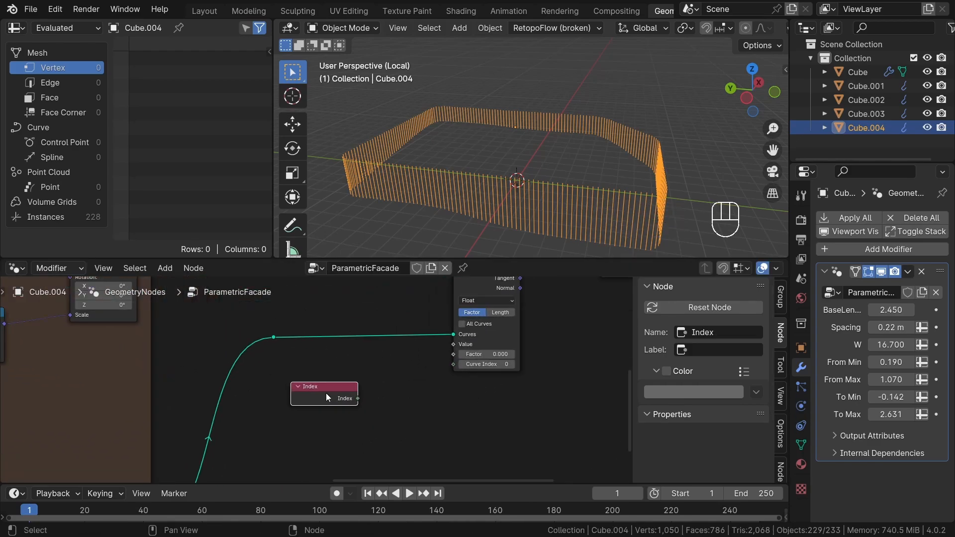
{"action": "scroll", "coordinate": [347, 415], "scroll_direction": "up", "scroll_amount": 2}
{"action": "middle_click_drag", "start_coordinate": [441, 201], "coordinate": [494, 166]}
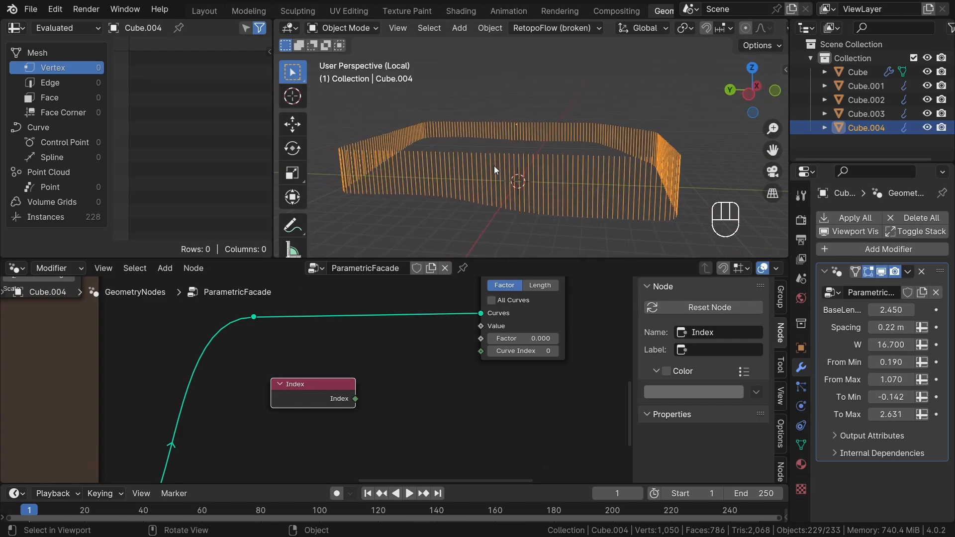
{"action": "scroll", "coordinate": [494, 165], "scroll_direction": "up", "scroll_amount": 2}
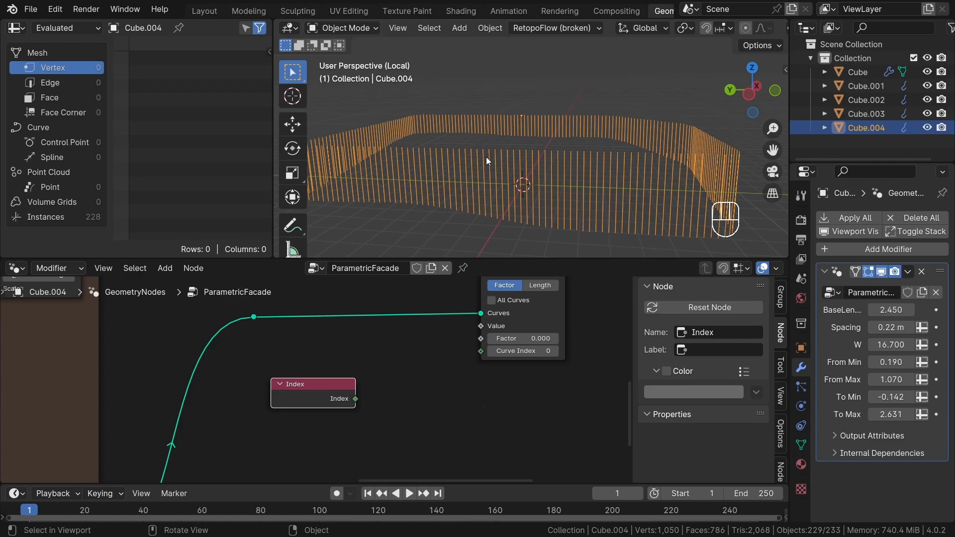
- Move the Index node to a slightly lower spot beneath the Sample Curve node
{"action": "scroll", "coordinate": [393, 399], "scroll_direction": "down", "scroll_amount": 2}
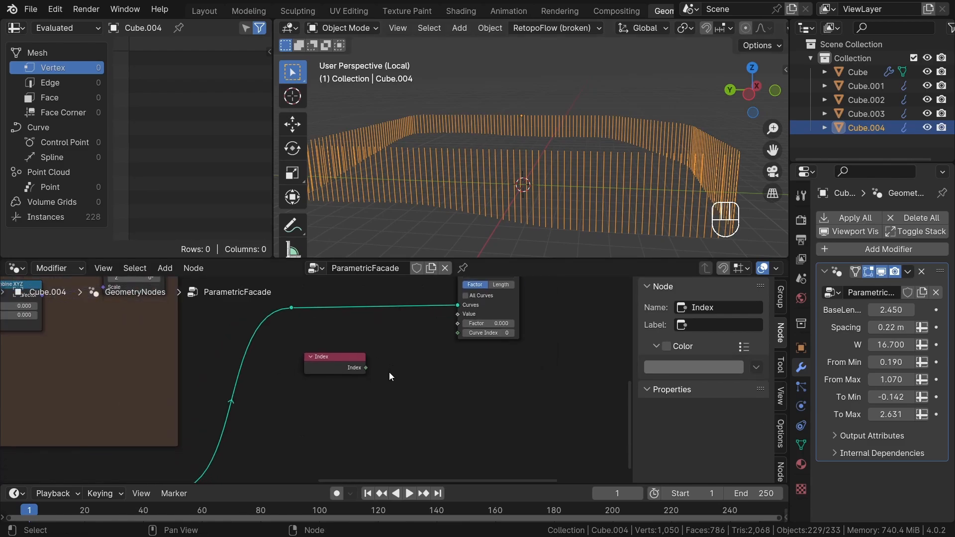
{"action": "scroll", "coordinate": [450, 327], "scroll_direction": "up", "scroll_amount": 3}
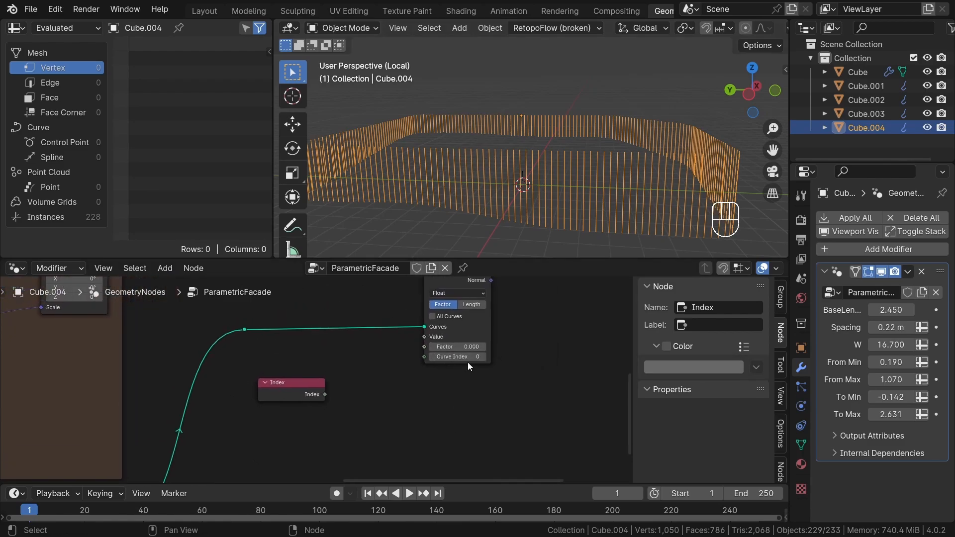
{"action": "scroll", "coordinate": [477, 343], "scroll_direction": "up", "scroll_amount": 1}
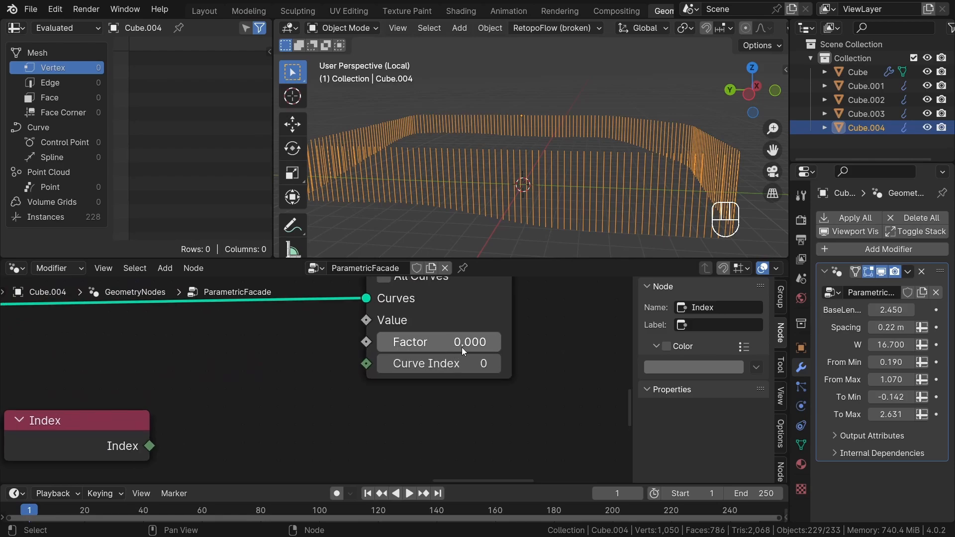
{"action": "scroll", "coordinate": [462, 347], "scroll_direction": "down", "scroll_amount": 3}
{"action": "middle_click_drag", "start_coordinate": [583, 190], "coordinate": [660, 204]}
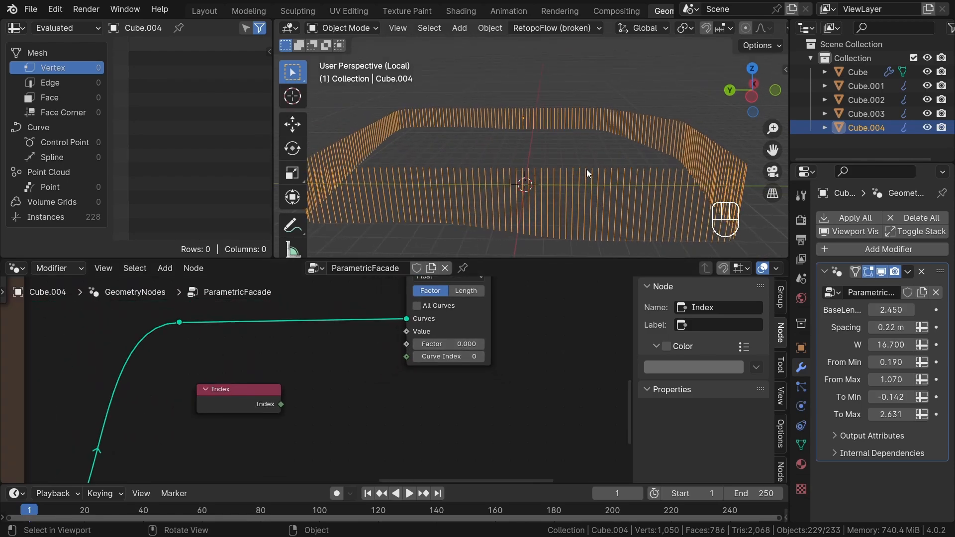
{"action": "scroll", "coordinate": [513, 172], "scroll_direction": "up", "scroll_amount": 2}
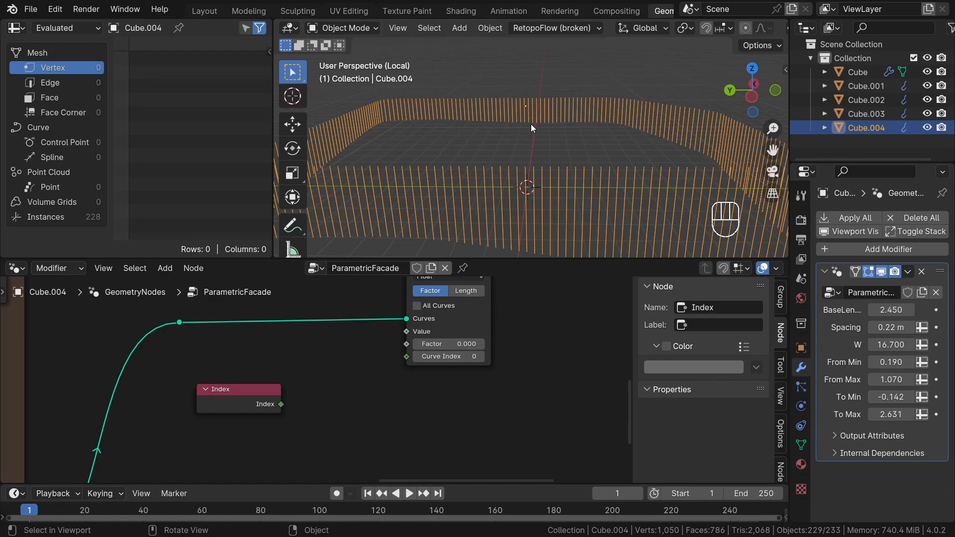
{"action": "left_click", "coordinate": [324, 419]}
{"action": "middle_click_drag", "start_coordinate": [329, 432], "coordinate": [345, 362]}
{"action": "scroll", "coordinate": [279, 351], "scroll_direction": "down", "scroll_amount": 2}
{"action": "left_click_drag", "start_coordinate": [272, 333], "coordinate": [258, 366]}
{"action": "scroll", "coordinate": [333, 364], "scroll_direction": "up", "scroll_amount": 1}
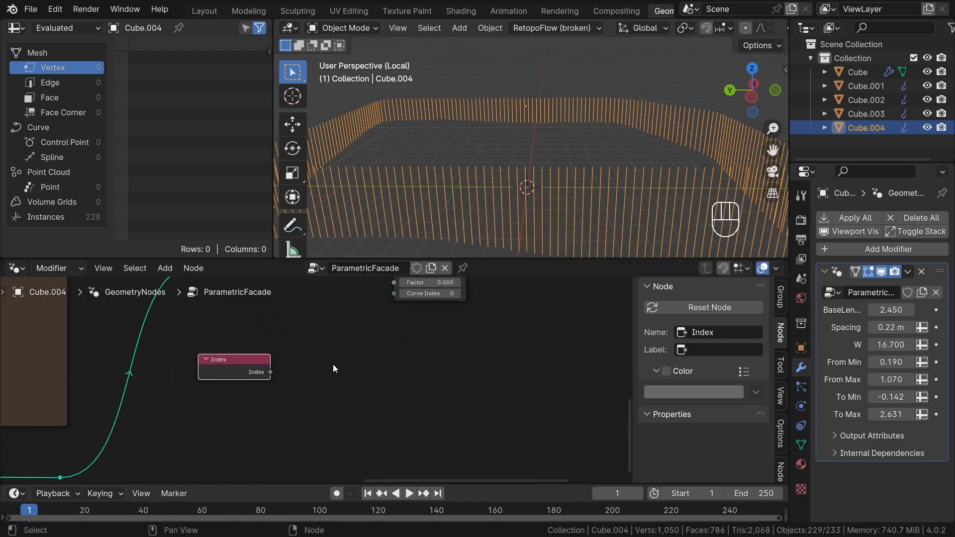
{"action": "scroll", "coordinate": [333, 364], "scroll_direction": "down", "scroll_amount": 1}
{"action": "scroll", "coordinate": [286, 376], "scroll_direction": "up", "scroll_amount": 1}
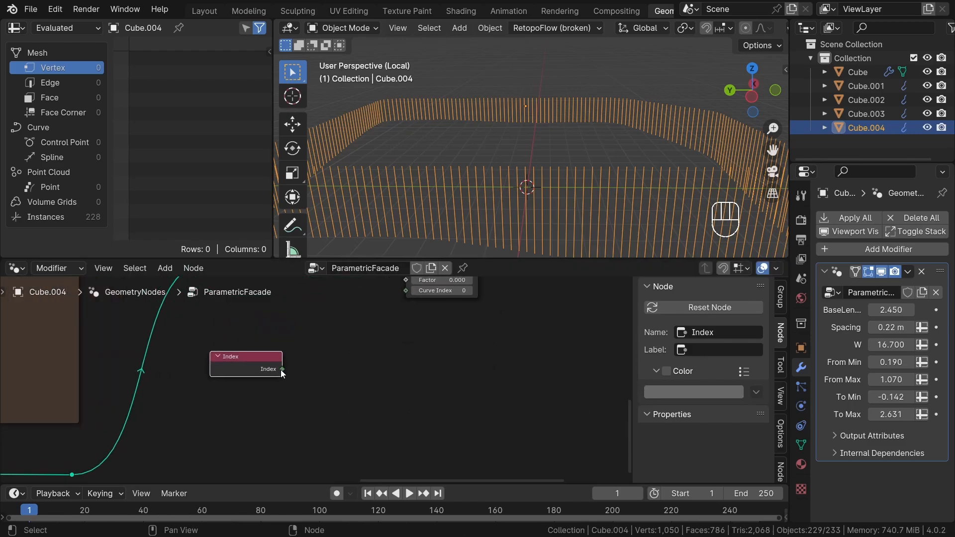
- Examine the Index output, the Sample Curve node's Factor input and the curve link running beneath the Base Curve Instances frame
{"action": "mouse_move", "coordinate": [282, 371]}
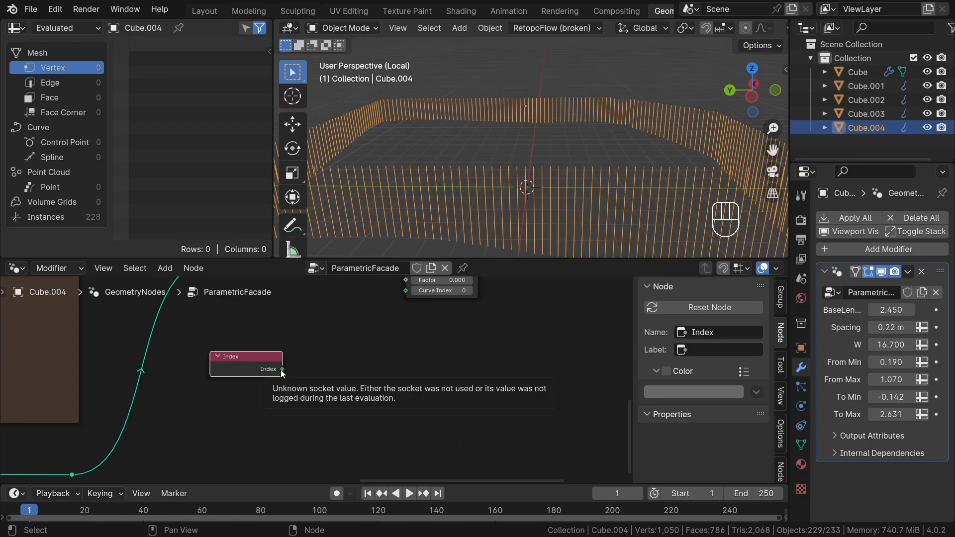
{"action": "middle_click_drag", "start_coordinate": [546, 323], "coordinate": [530, 375]}
{"action": "scroll", "coordinate": [530, 375], "scroll_direction": "up", "scroll_amount": 4}
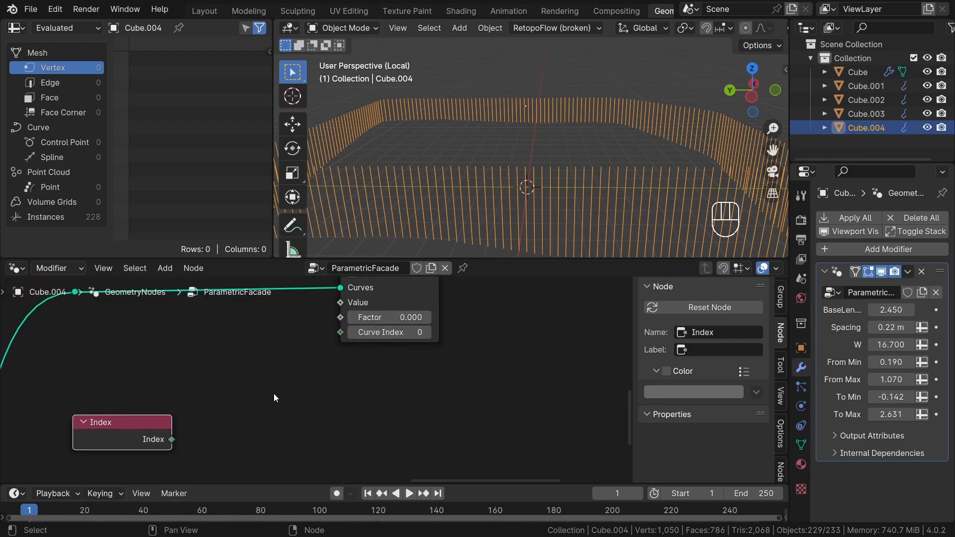
{"action": "scroll", "coordinate": [274, 392], "scroll_direction": "down", "scroll_amount": 7}
{"action": "scroll", "coordinate": [187, 381], "scroll_direction": "down", "scroll_amount": 2}
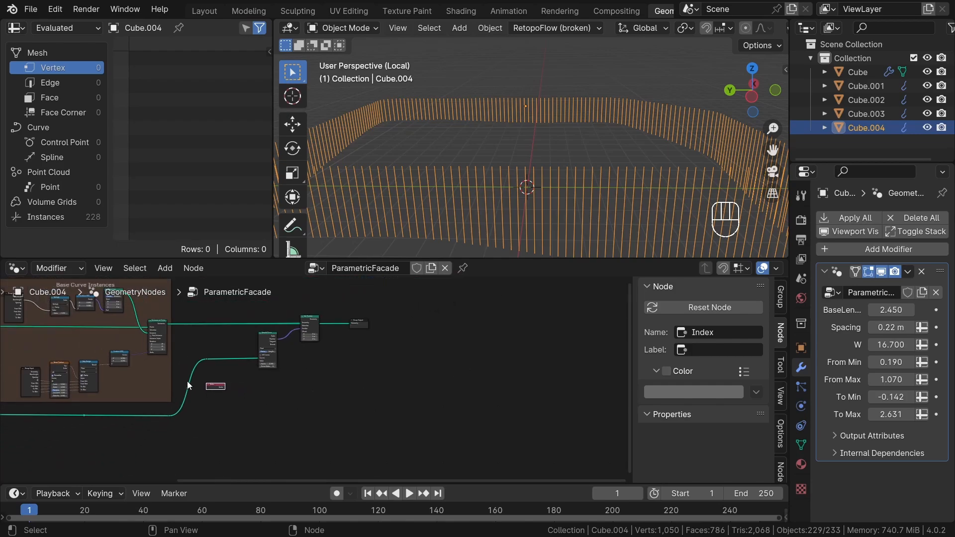
{"action": "scroll", "coordinate": [251, 373], "scroll_direction": "up", "scroll_amount": 5}
{"action": "scroll", "coordinate": [348, 380], "scroll_direction": "down", "scroll_amount": 4}
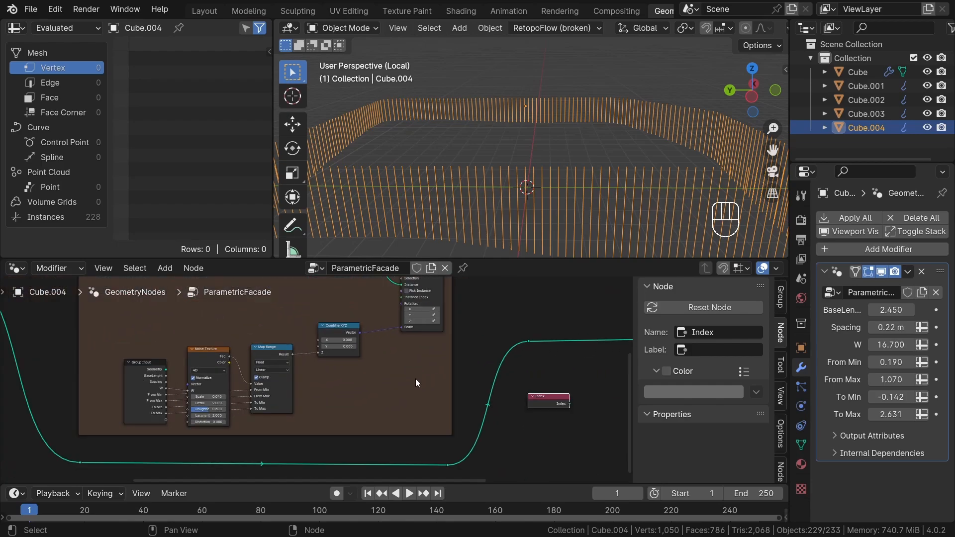
{"action": "middle_click_drag", "start_coordinate": [440, 382], "coordinate": [188, 351]}
{"action": "scroll", "coordinate": [248, 366], "scroll_direction": "up", "scroll_amount": 7}
{"action": "middle_click_drag", "start_coordinate": [376, 383], "coordinate": [310, 370]}
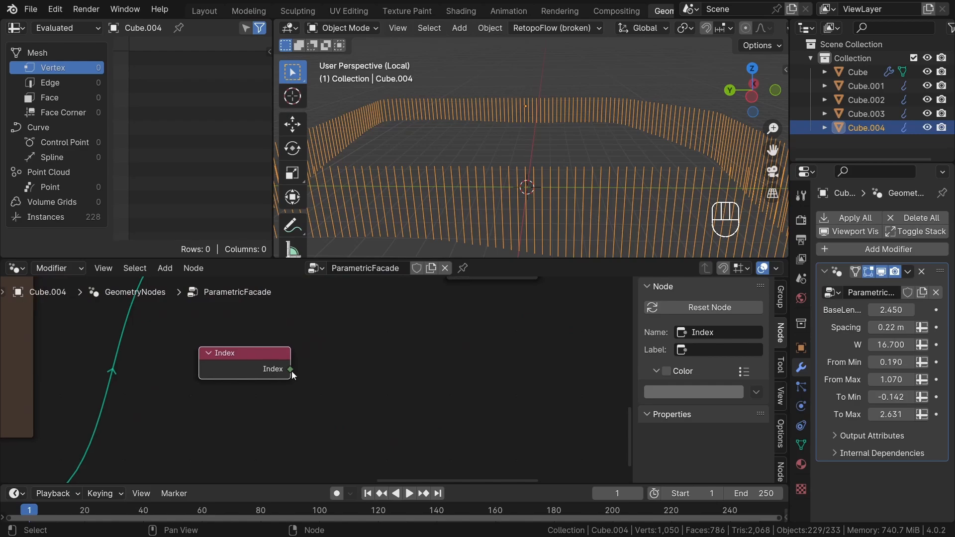
- Add a Map Range node beside the Index node, with the Index output feeding its Value input
{"action": "left_click_drag", "start_coordinate": [291, 371], "coordinate": [340, 390]}
{"action": "type", "text": "map"}
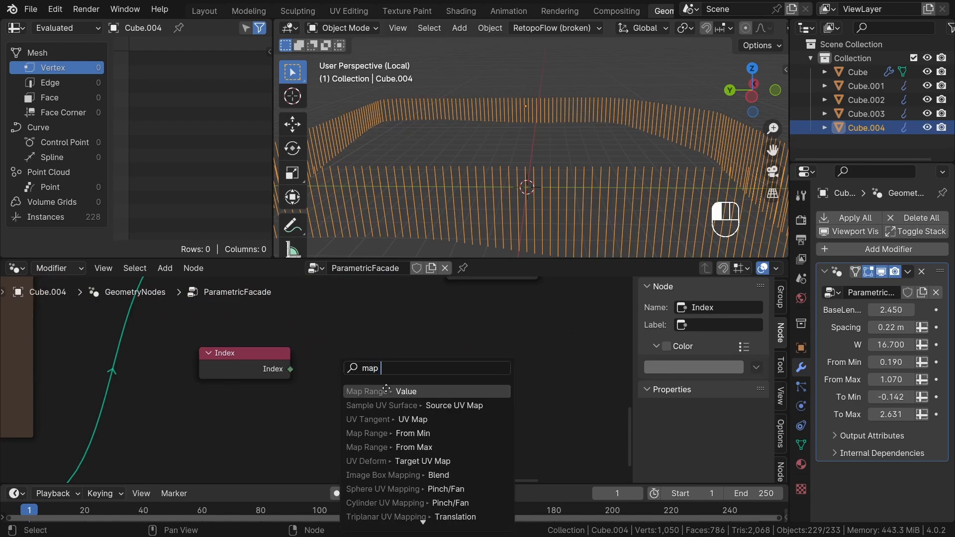
{"action": "left_click", "coordinate": [386, 391]}
{"action": "left_click", "coordinate": [402, 358]}
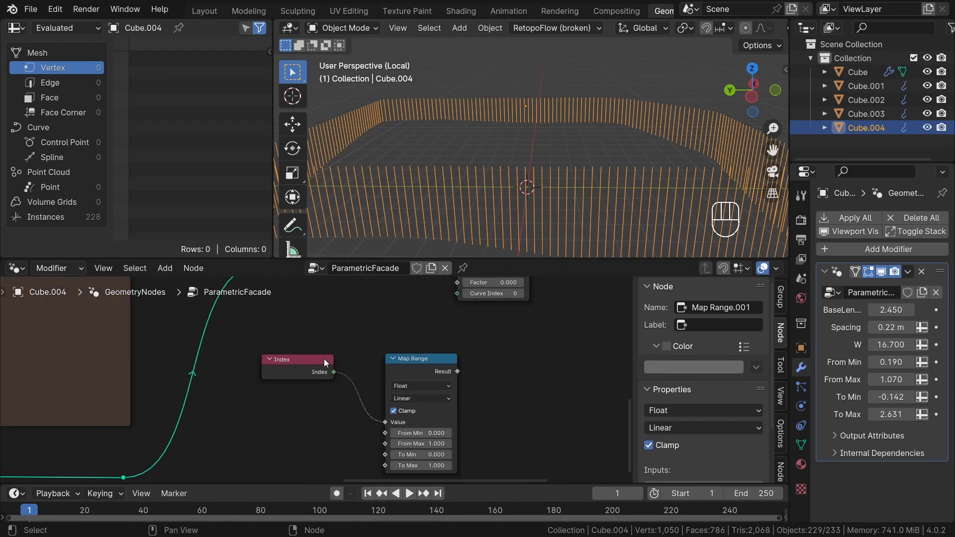
- Examine the Map Range inputs, the facade instances in the viewport, and the curve link's route through the node tree
{"action": "scroll", "coordinate": [581, 393], "scroll_direction": "up", "scroll_amount": 2}
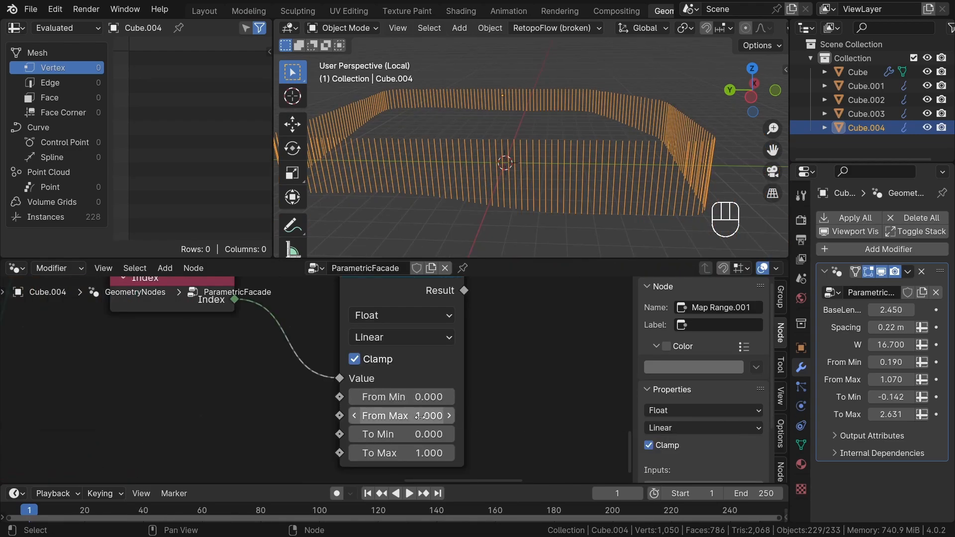
{"action": "scroll", "coordinate": [542, 187], "scroll_direction": "down", "scroll_amount": 1}
{"action": "middle_click_drag", "start_coordinate": [450, 178], "coordinate": [541, 199]}
{"action": "scroll", "coordinate": [542, 174], "scroll_direction": "down", "scroll_amount": 1}
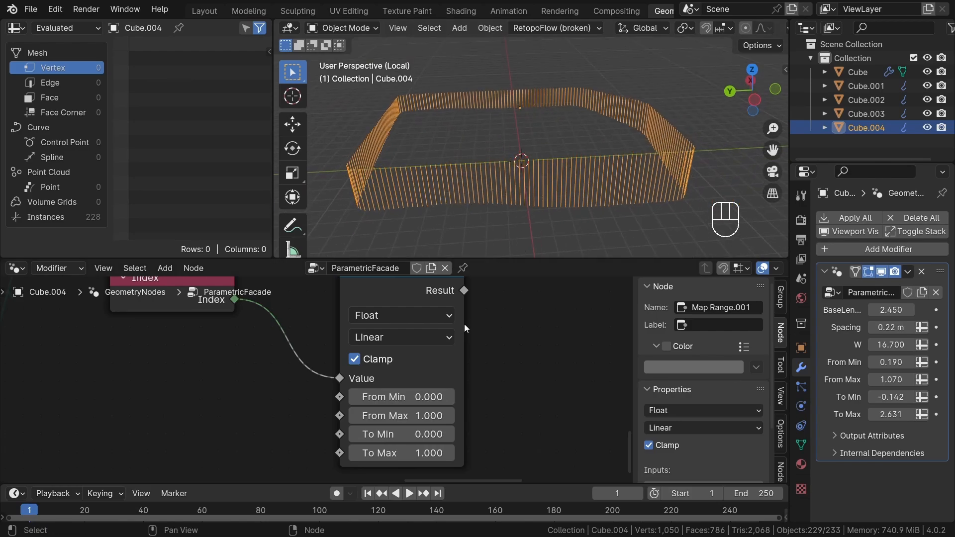
{"action": "scroll", "coordinate": [280, 374], "scroll_direction": "down", "scroll_amount": 2}
{"action": "middle_click_drag", "start_coordinate": [538, 148], "coordinate": [527, 156]}
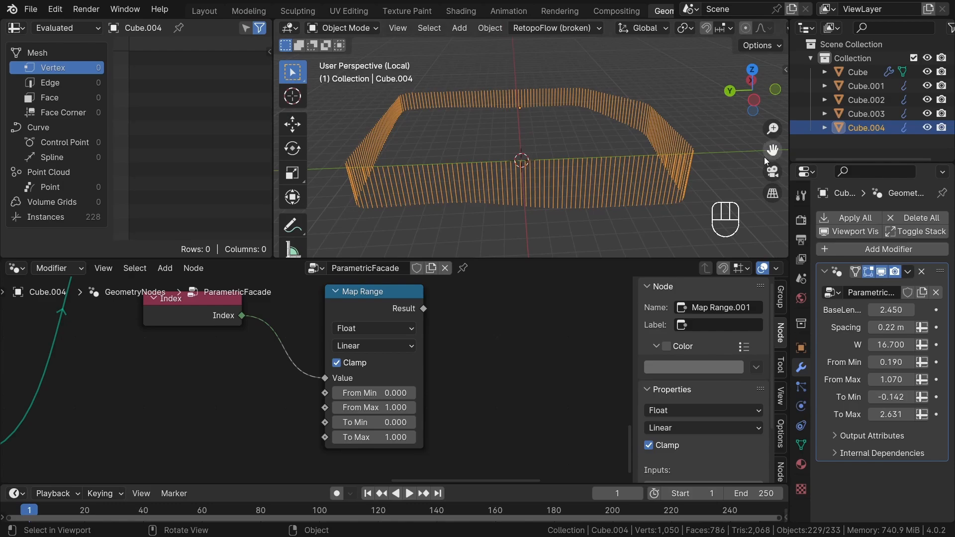
{"action": "scroll", "coordinate": [179, 407], "scroll_direction": "down", "scroll_amount": 3}
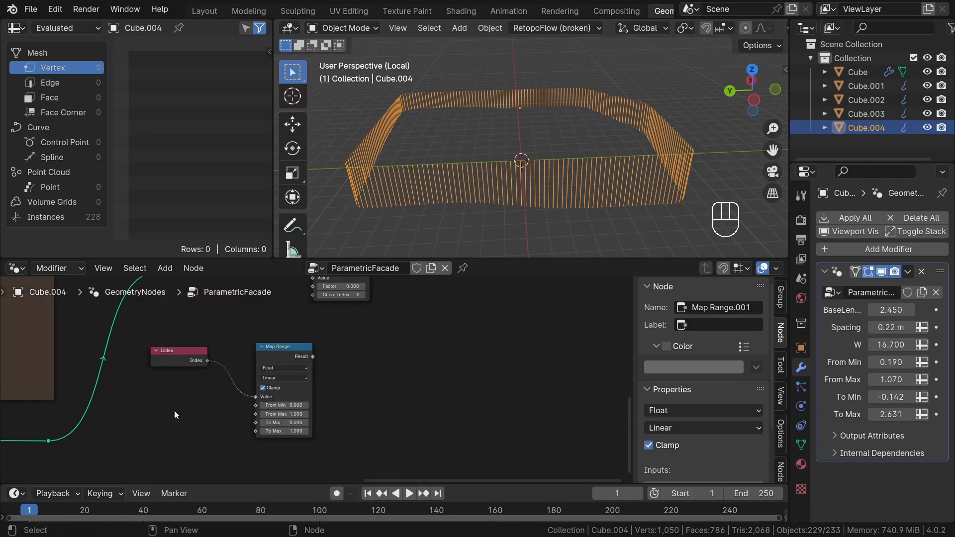
{"action": "middle_click_drag", "start_coordinate": [174, 410], "coordinate": [338, 375]}
{"action": "scroll", "coordinate": [285, 377], "scroll_direction": "down", "scroll_amount": 2}
{"action": "scroll", "coordinate": [279, 380], "scroll_direction": "up", "scroll_amount": 4}
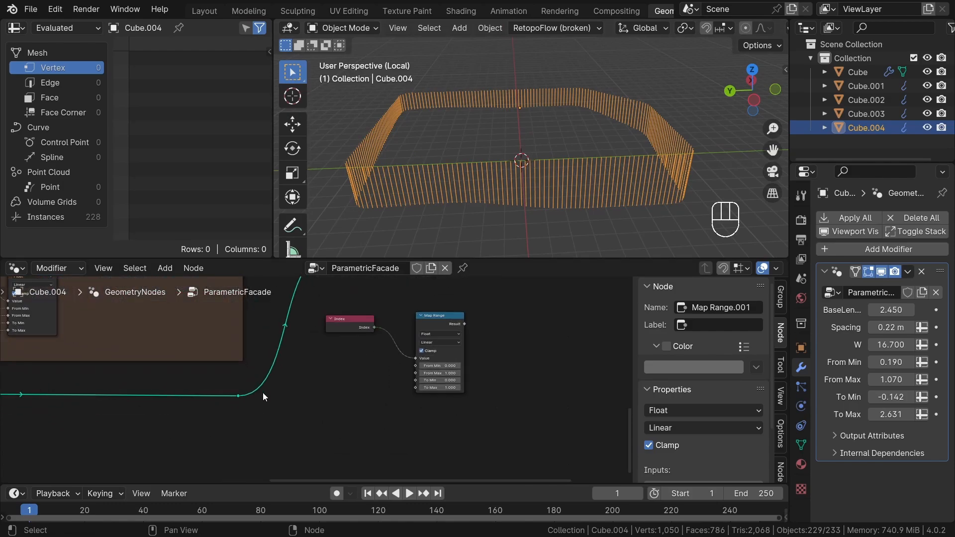
{"action": "scroll", "coordinate": [249, 426], "scroll_direction": "down", "scroll_amount": 1}
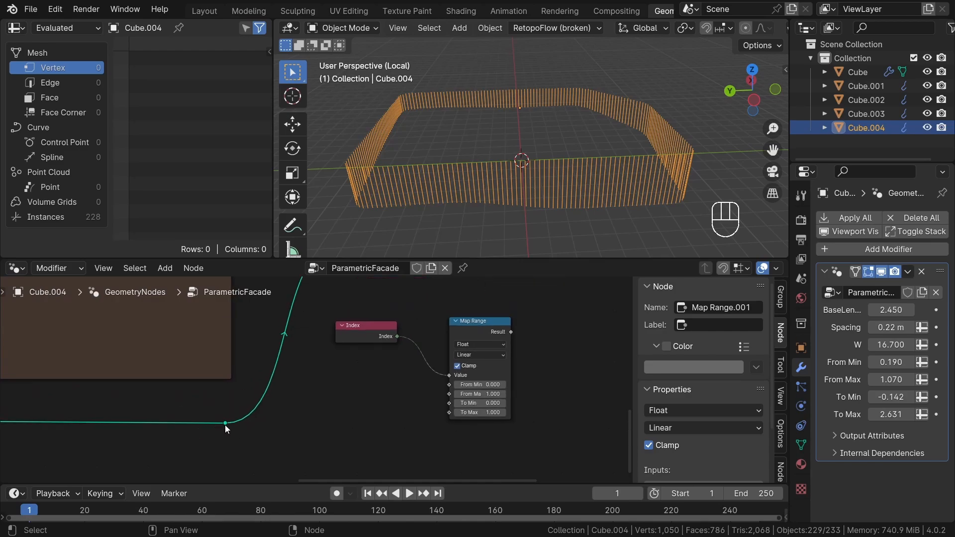
{"action": "scroll", "coordinate": [278, 436], "scroll_direction": "up", "scroll_amount": 1}
{"action": "scroll", "coordinate": [215, 417], "scroll_direction": "down", "scroll_amount": 12}
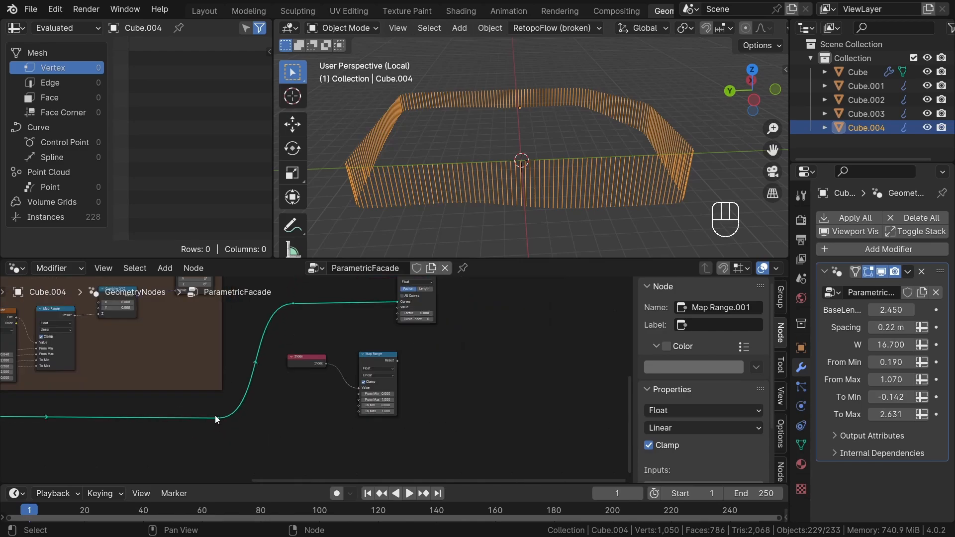
{"action": "middle_click_drag", "start_coordinate": [214, 416], "coordinate": [424, 415]}
{"action": "scroll", "coordinate": [423, 415], "scroll_direction": "up", "scroll_amount": 3}
{"action": "middle_click_drag", "start_coordinate": [480, 405], "coordinate": [291, 398]}
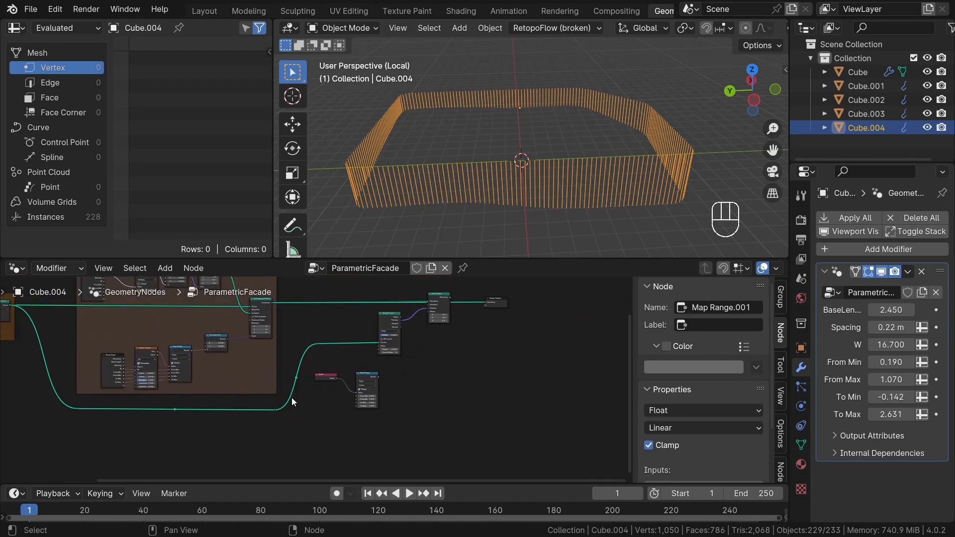
- Add a Domain Size node fed from the curve link's lower reroute and set its component to Curve
{"action": "scroll", "coordinate": [288, 420], "scroll_direction": "up", "scroll_amount": 7}
{"action": "scroll", "coordinate": [262, 405], "scroll_direction": "up", "scroll_amount": 4}
{"action": "left_click_drag", "start_coordinate": [254, 400], "coordinate": [333, 405]}
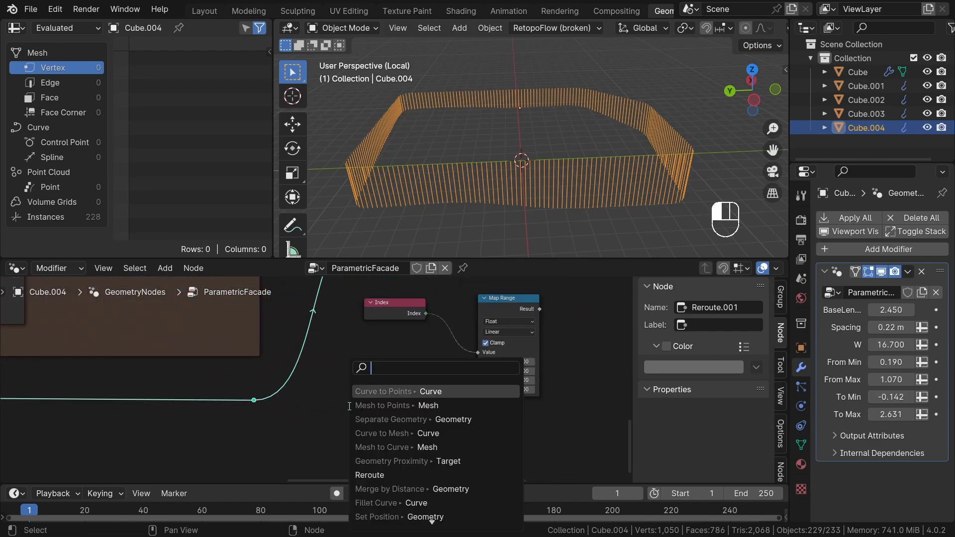
{"action": "type", "text": "dom"}
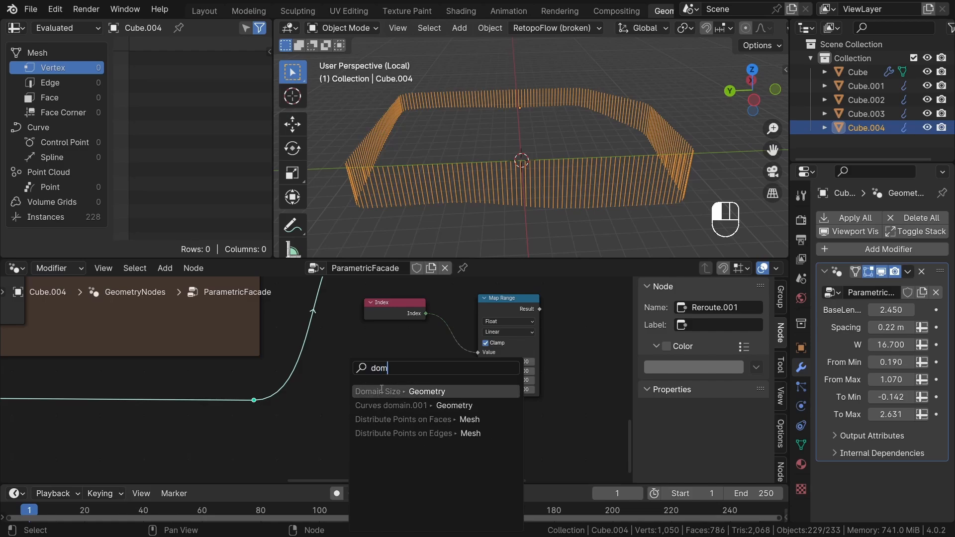
{"action": "left_click", "coordinate": [381, 391]}
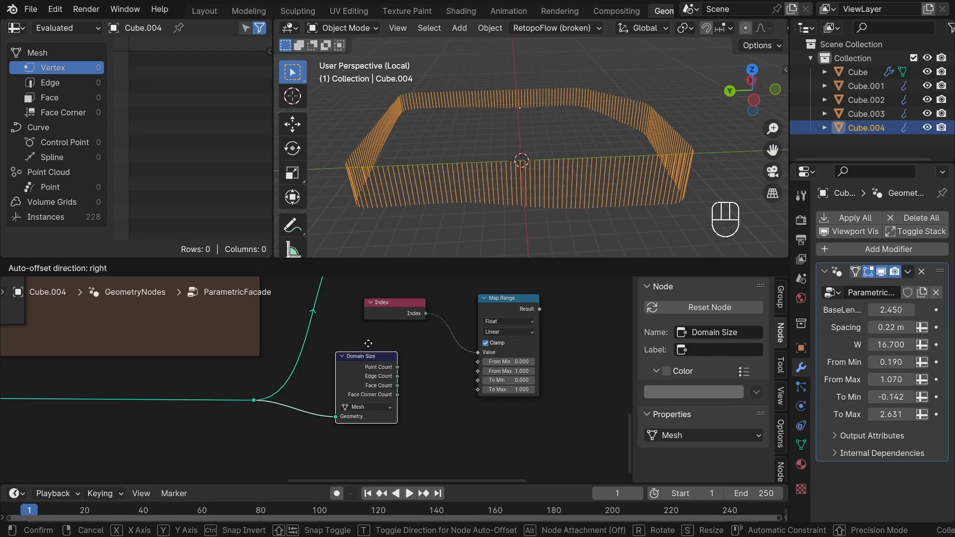
{"action": "left_click", "coordinate": [377, 364]}
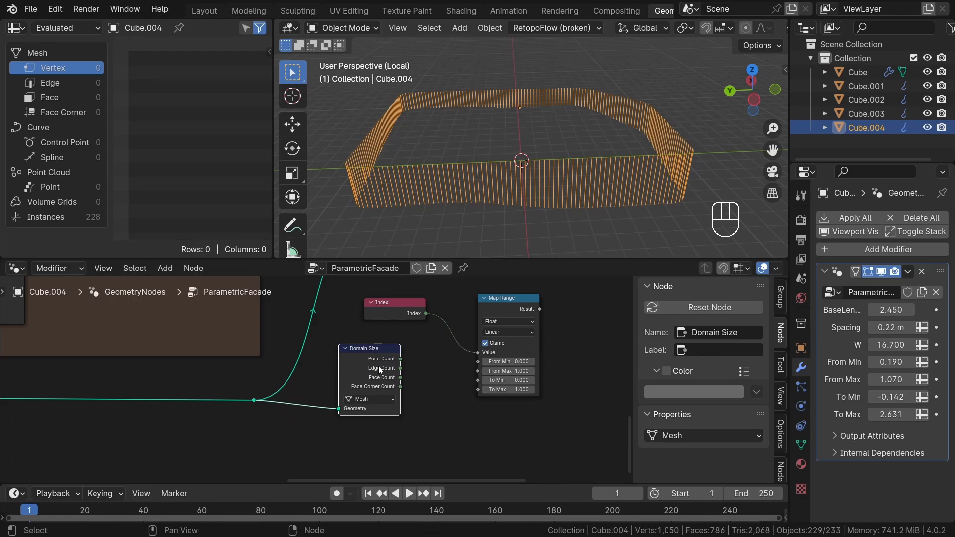
{"action": "scroll", "coordinate": [384, 392], "scroll_direction": "up", "scroll_amount": 3}
{"action": "left_click", "coordinate": [380, 403]}
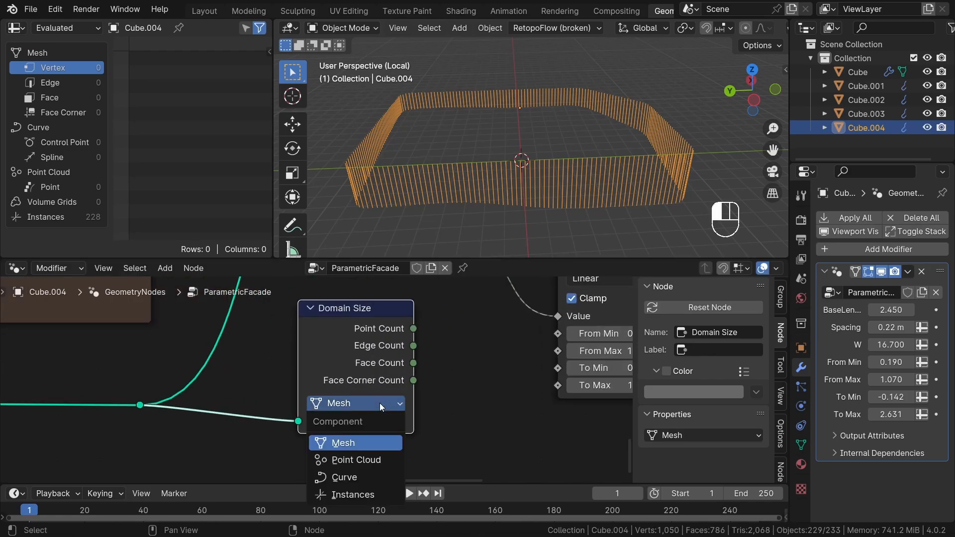
{"action": "left_click", "coordinate": [351, 477]}
{"action": "left_click_drag", "start_coordinate": [331, 326], "coordinate": [320, 343]}
- Connect the Domain Size node's Point Count to the Map Range node's From Max input
{"action": "scroll", "coordinate": [436, 368], "scroll_direction": "down", "scroll_amount": 3}
{"action": "middle_click_drag", "start_coordinate": [440, 372], "coordinate": [348, 381]}
{"action": "scroll", "coordinate": [323, 376], "scroll_direction": "up", "scroll_amount": 2}
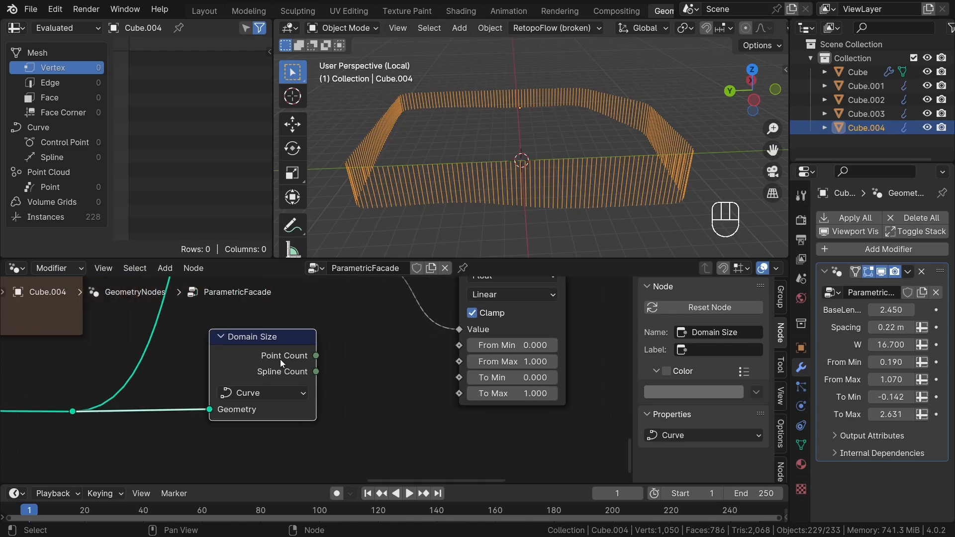
{"action": "scroll", "coordinate": [249, 381], "scroll_direction": "down", "scroll_amount": 2}
{"action": "middle_click_drag", "start_coordinate": [342, 349], "coordinate": [266, 374]}
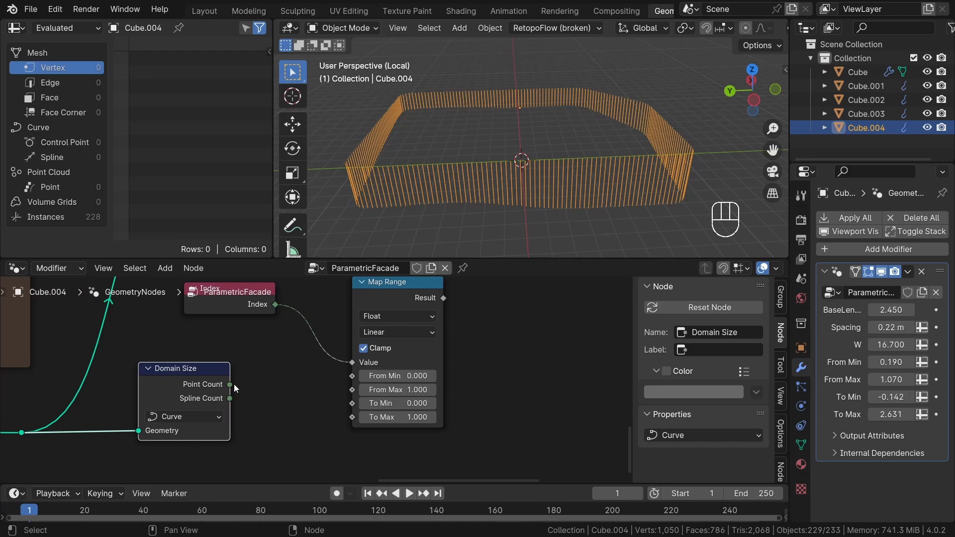
{"action": "left_click_drag", "start_coordinate": [232, 385], "coordinate": [356, 391]}
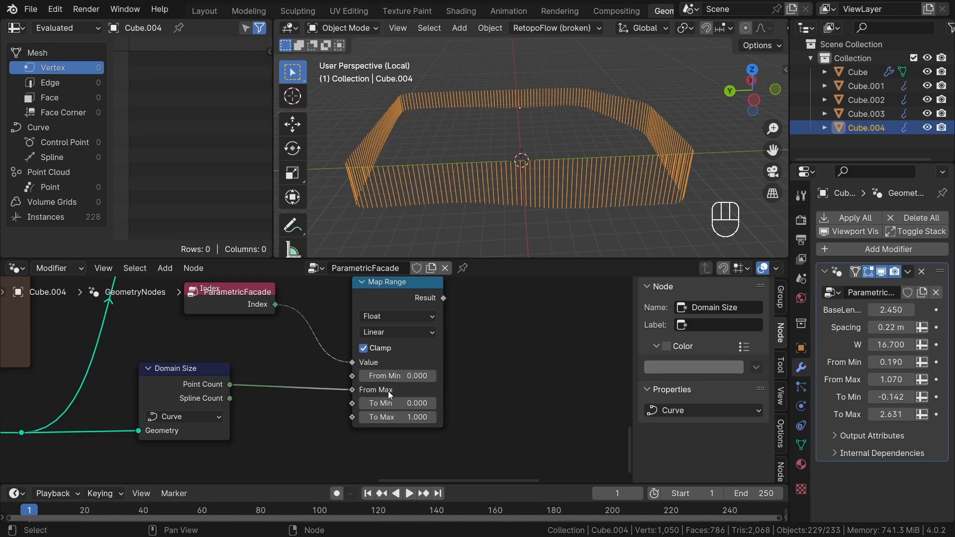
- Tidy the layout by nudging the Map Range node and moving the Index node farther from it, above Domain Size
{"action": "left_click_drag", "start_coordinate": [395, 296], "coordinate": [391, 292]}
{"action": "middle_click_drag", "start_coordinate": [419, 383], "coordinate": [368, 432]}
{"action": "left_click_drag", "start_coordinate": [345, 345], "coordinate": [343, 344]}
{"action": "middle_click_drag", "start_coordinate": [379, 404], "coordinate": [378, 386]}
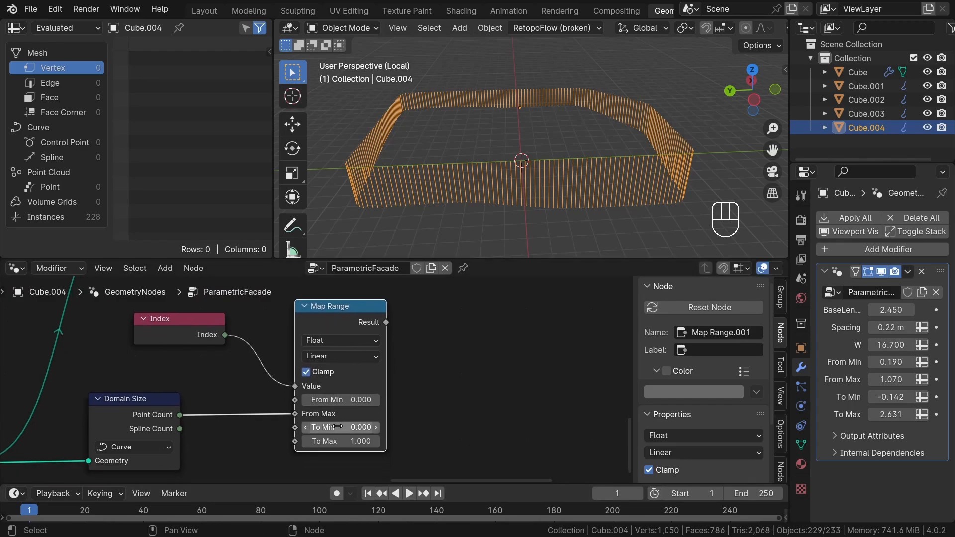
{"action": "left_click_drag", "start_coordinate": [205, 337], "coordinate": [166, 348]}
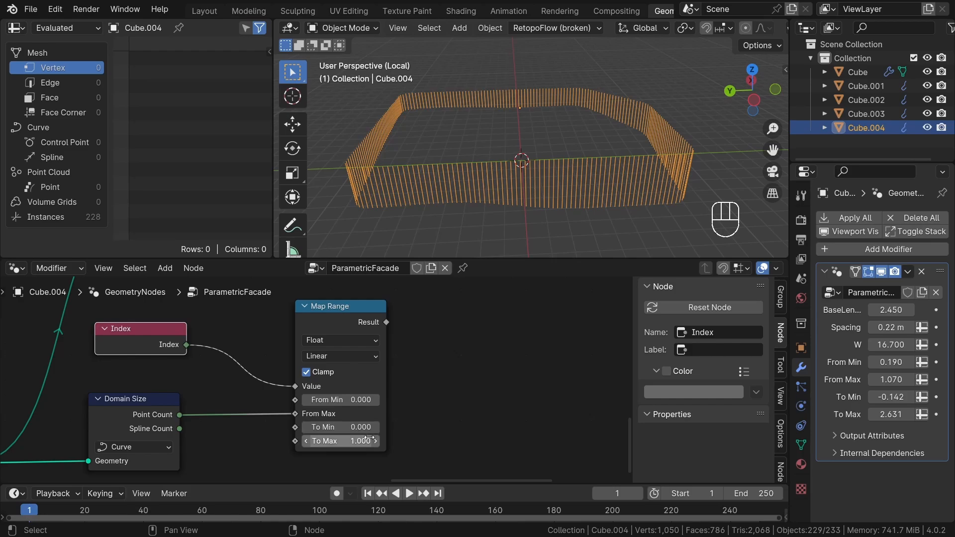
- Connect the Map Range Result to the Factor input of the Sample Curve node
{"action": "scroll", "coordinate": [367, 440], "scroll_direction": "down", "scroll_amount": 3}
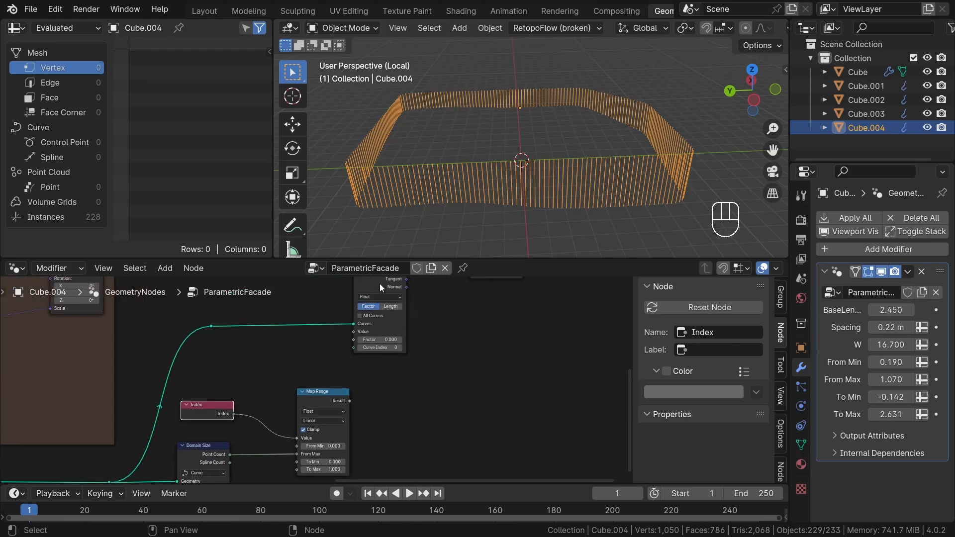
{"action": "scroll", "coordinate": [352, 431], "scroll_direction": "up", "scroll_amount": 2}
{"action": "left_click_drag", "start_coordinate": [350, 430], "coordinate": [356, 349]}
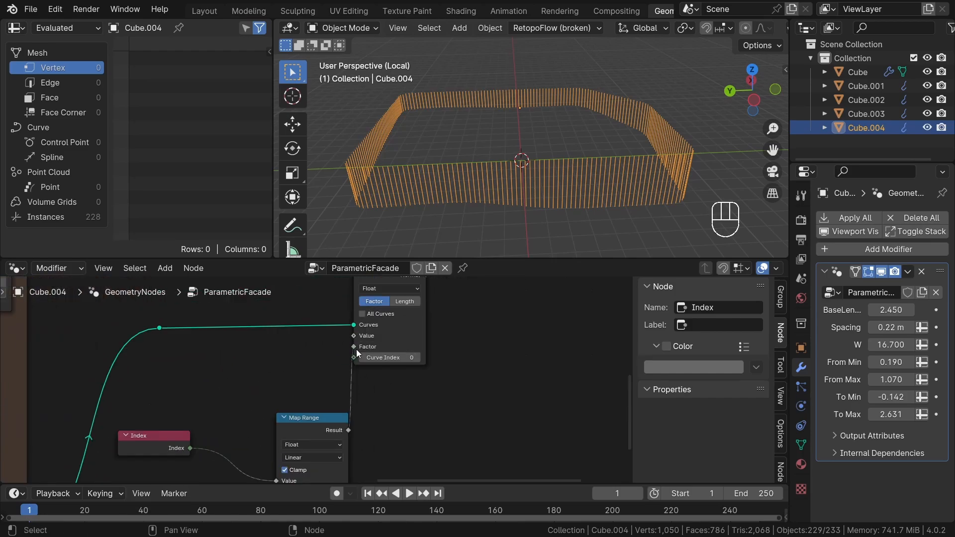
{"action": "scroll", "coordinate": [399, 385], "scroll_direction": "down", "scroll_amount": 2}
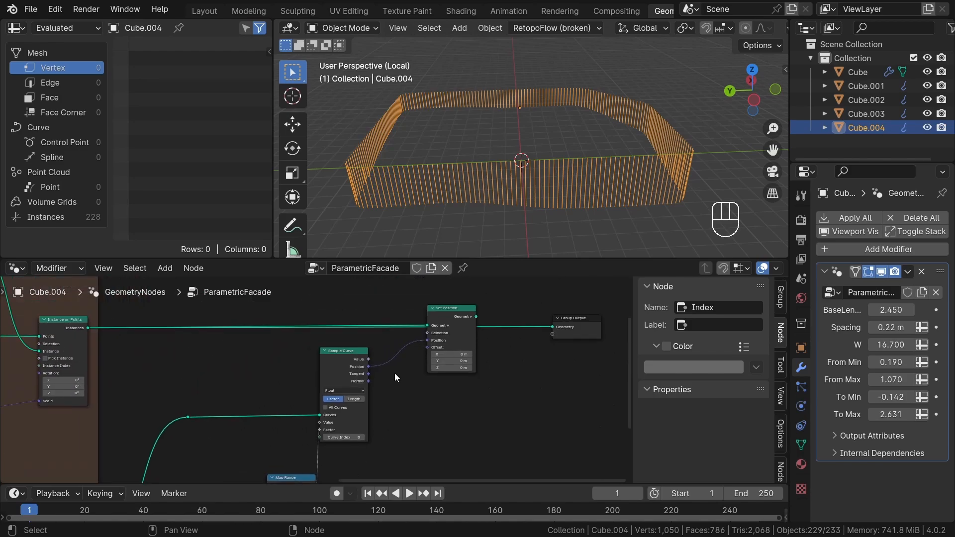
- Connect the Set Position node's Geometry output to the Group Output and orbit around the resulting facade
{"action": "left_click", "coordinate": [463, 320], "text": "alt+shift"}
{"action": "mouse_move", "coordinate": [442, 150]}
{"action": "middle_mouse_down"}
{"action": "mouse_move", "coordinate": [510, 164]}
{"action": "mouse_move", "coordinate": [575, 162]}
{"action": "mouse_move", "coordinate": [385, 156]}
{"action": "mouse_move", "coordinate": [446, 157]}
{"action": "middle_mouse_up"}
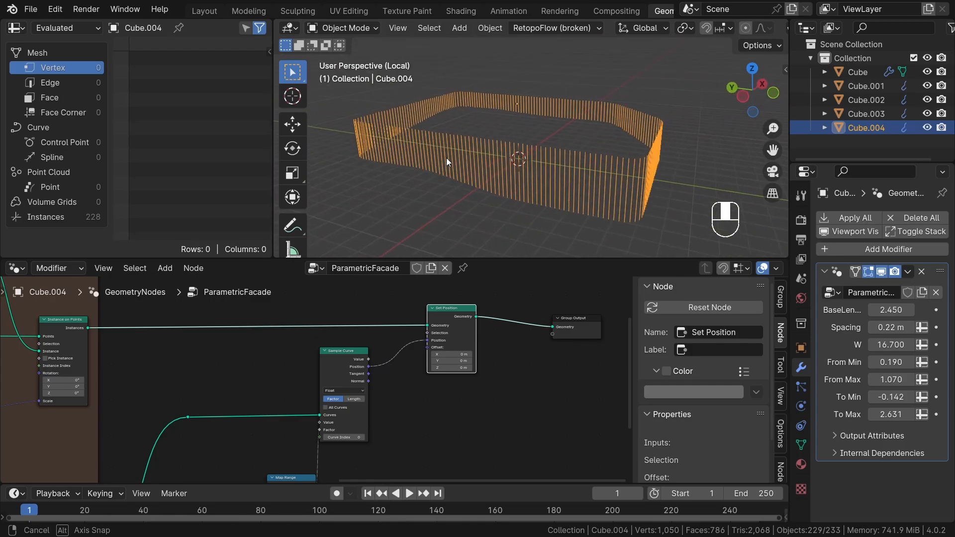
{"action": "scroll", "coordinate": [369, 444], "scroll_direction": "up", "scroll_amount": 3}
{"action": "middle_click_drag", "start_coordinate": [397, 448], "coordinate": [416, 364]}
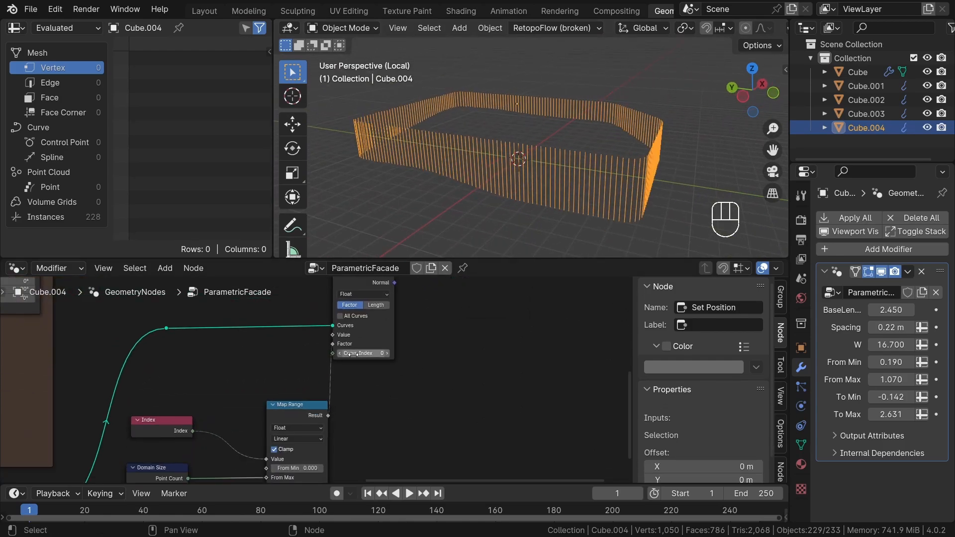
- Move the Sample Curve, Set Position and Group Output nodes together, farther from the Map Range node to make room
{"action": "scroll", "coordinate": [471, 318], "scroll_direction": "down", "scroll_amount": 4}
{"action": "middle_click_drag", "start_coordinate": [471, 318], "coordinate": [391, 379]}
{"action": "left_click_drag", "start_coordinate": [569, 354], "coordinate": [296, 295]}
{"action": "key", "text": "g"}
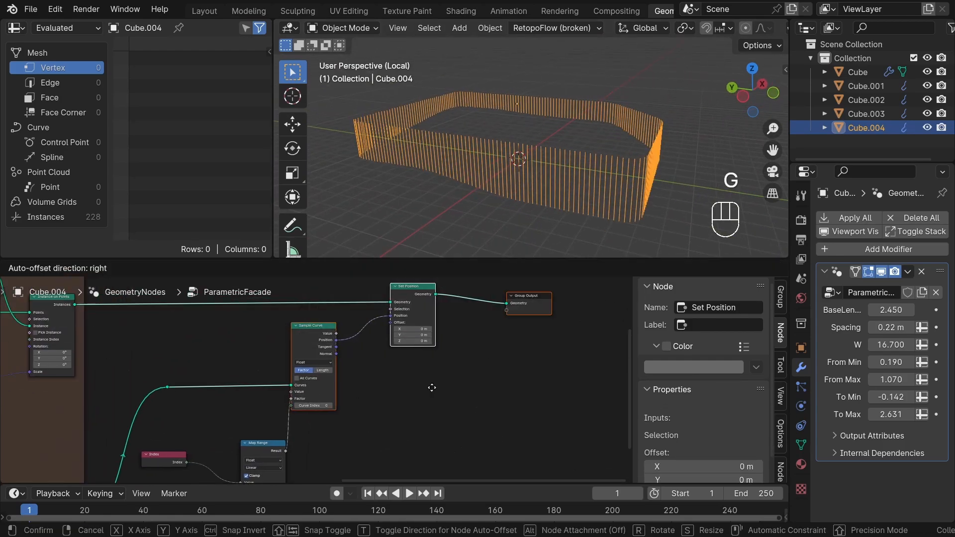
{"action": "left_click", "coordinate": [492, 384]}
- Add a Math Add node fed by the Map Range Result and connect its Value output to Sample Curve's Factor
{"action": "middle_click_drag", "start_coordinate": [259, 455], "coordinate": [272, 392]}
{"action": "scroll", "coordinate": [272, 388], "scroll_direction": "up", "scroll_amount": 2}
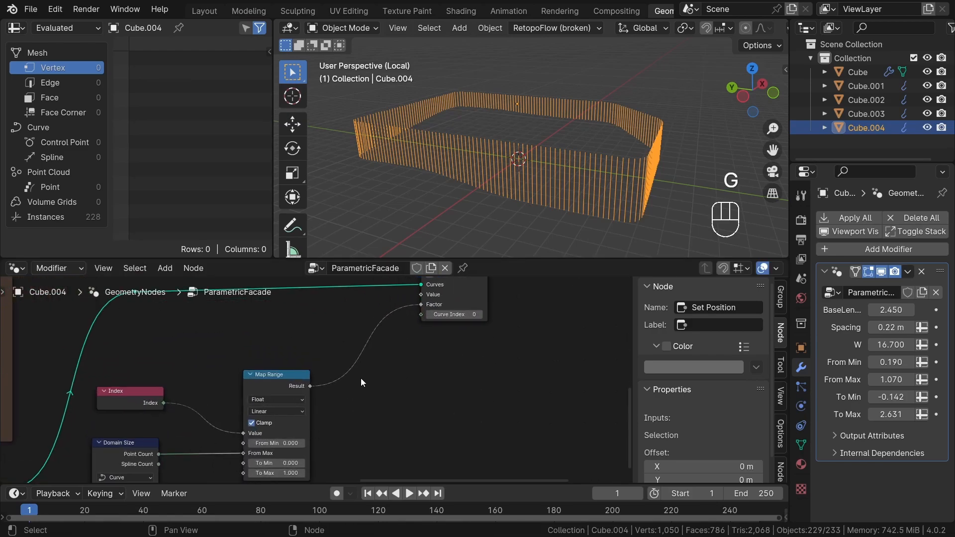
{"action": "left_click_drag", "start_coordinate": [309, 386], "coordinate": [340, 396]}
{"action": "type", "text": "add"}
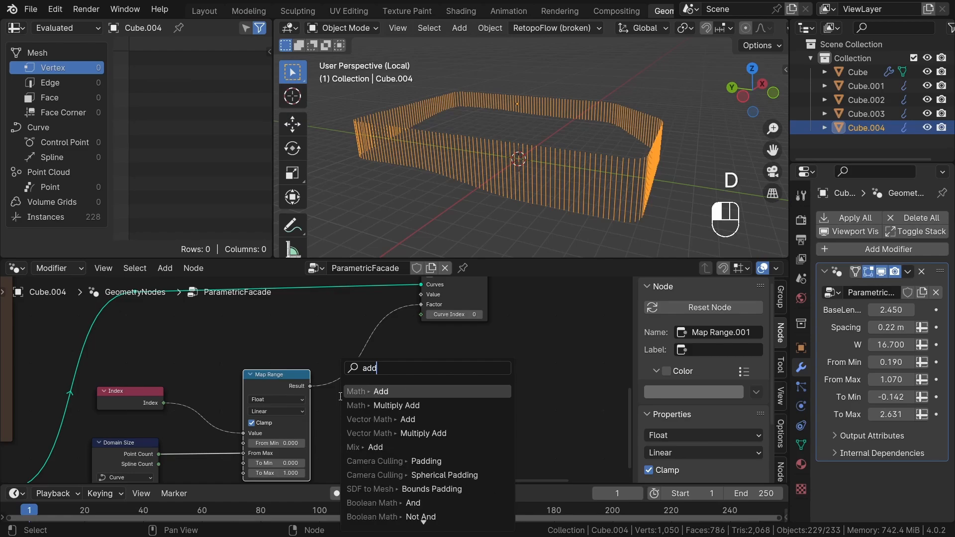
{"action": "left_click", "coordinate": [368, 392]}
{"action": "left_click", "coordinate": [371, 396]}
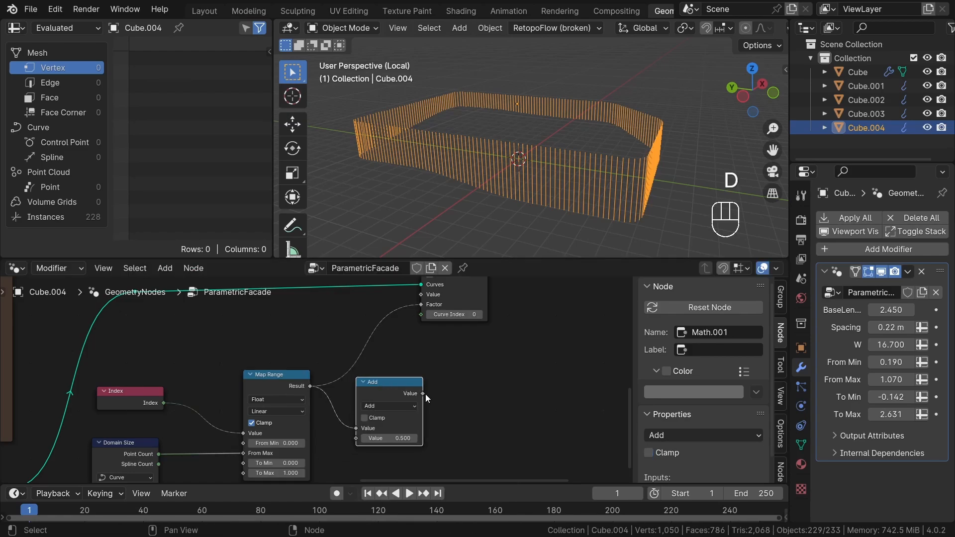
{"action": "left_click_drag", "start_coordinate": [422, 394], "coordinate": [419, 305]}
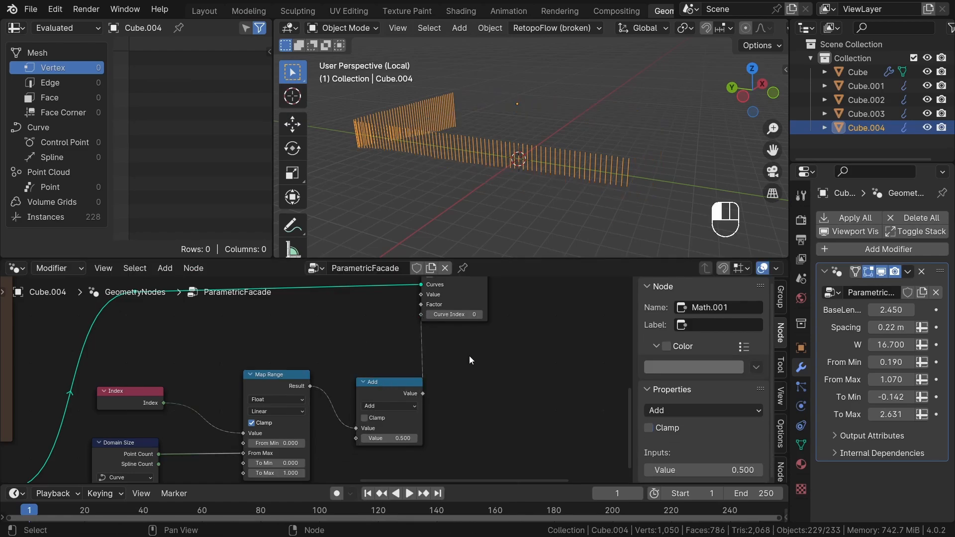
{"action": "left_click_drag", "start_coordinate": [386, 390], "coordinate": [383, 386]}
- Raise the Add node's value to 1.690 and view the facade instances more closely
{"action": "middle_click_drag", "start_coordinate": [421, 238], "coordinate": [509, 229]}
{"action": "scroll", "coordinate": [381, 472], "scroll_direction": "up", "scroll_amount": 2}
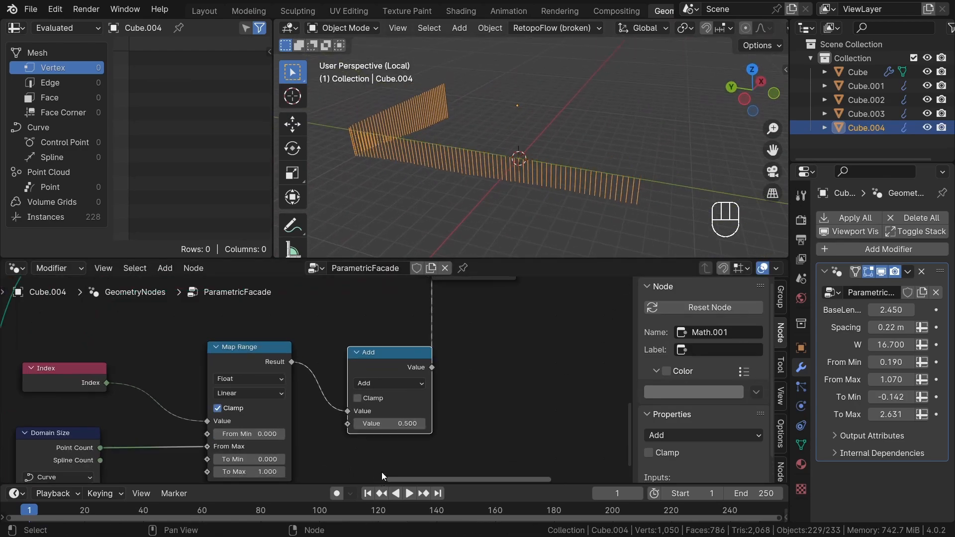
{"action": "left_click_drag", "start_coordinate": [406, 423], "coordinate": [450, 424], "text": "shift"}
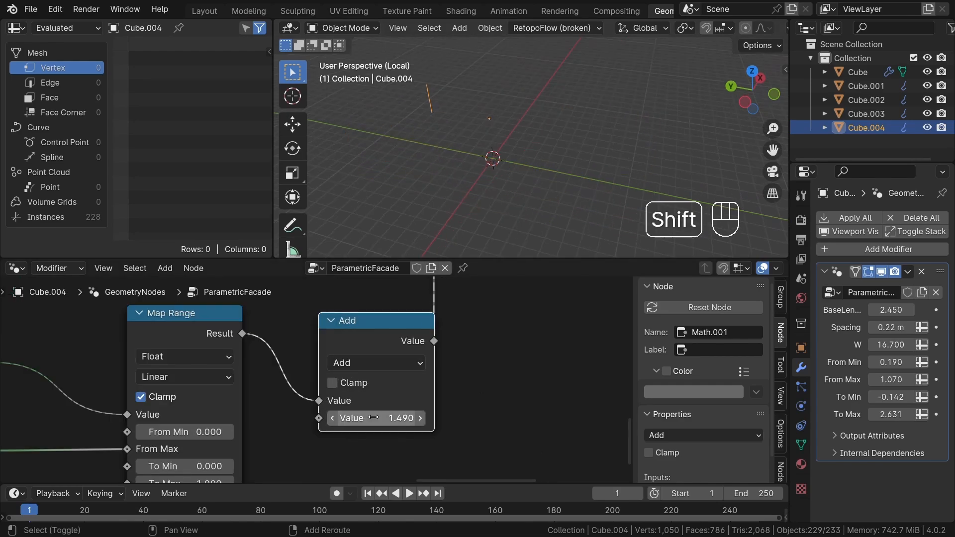
{"action": "left_click_drag", "start_coordinate": [418, 414], "coordinate": [429, 414], "text": "shift"}
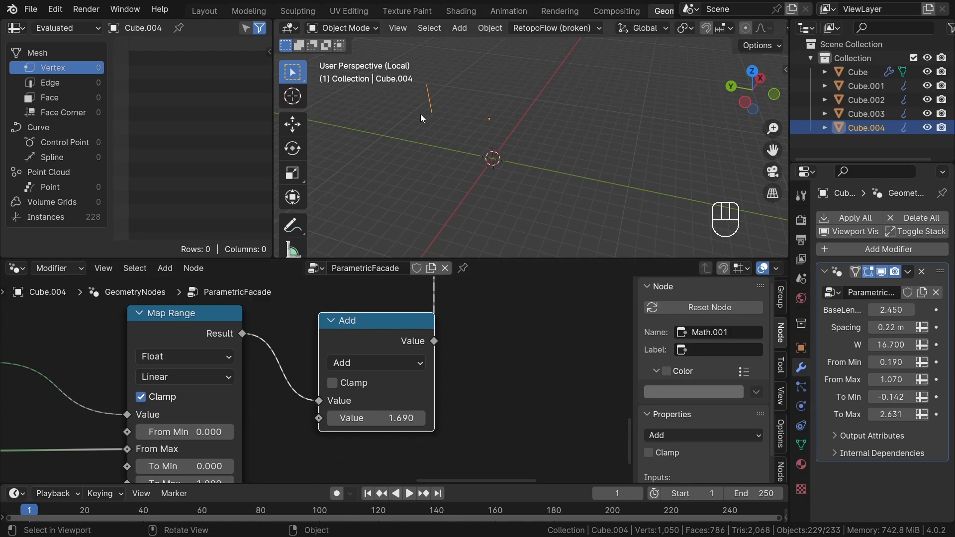
{"action": "middle_click_drag", "start_coordinate": [436, 93], "coordinate": [449, 72]}
{"action": "middle_click_drag", "start_coordinate": [393, 106], "coordinate": [416, 119]}
{"action": "middle_click_drag", "start_coordinate": [478, 211], "coordinate": [492, 232]}
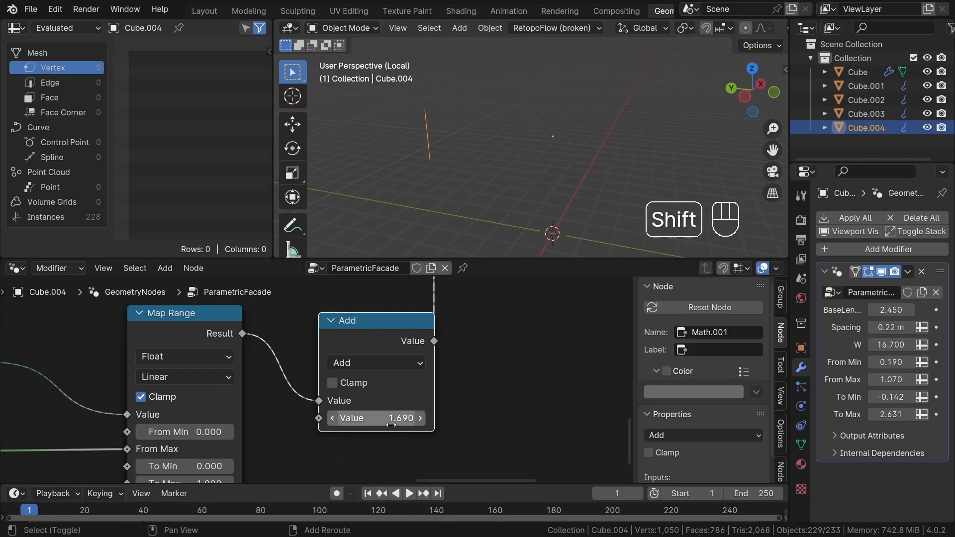
- Lower the Add node's value to -0.030
{"action": "left_click_drag", "start_coordinate": [396, 419], "coordinate": [338, 418], "text": "shift"}
{"action": "scroll", "coordinate": [300, 405], "scroll_direction": "down", "scroll_amount": 6}
{"action": "middle_click_drag", "start_coordinate": [330, 342], "coordinate": [330, 379]}
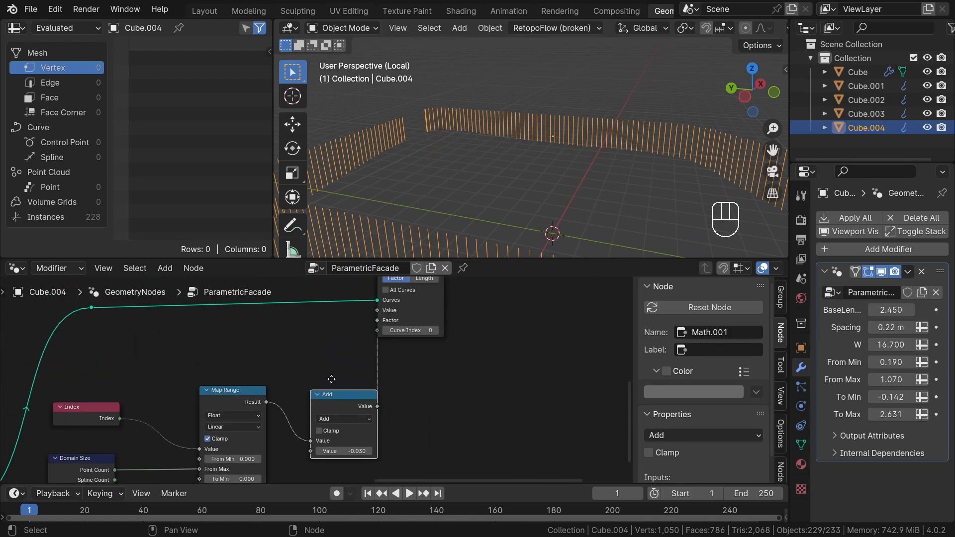
- Move the Sample Curve, Set Position and Group Output nodes farther from the Add node to free more space
{"action": "middle_click_drag", "start_coordinate": [472, 343], "coordinate": [443, 395]}
{"action": "scroll", "coordinate": [353, 365], "scroll_direction": "up", "scroll_amount": 1}
{"action": "scroll", "coordinate": [354, 365], "scroll_direction": "down", "scroll_amount": 2}
{"action": "middle_click_drag", "start_coordinate": [434, 351], "coordinate": [361, 380]}
{"action": "scroll", "coordinate": [496, 366], "scroll_direction": "down", "scroll_amount": 1}
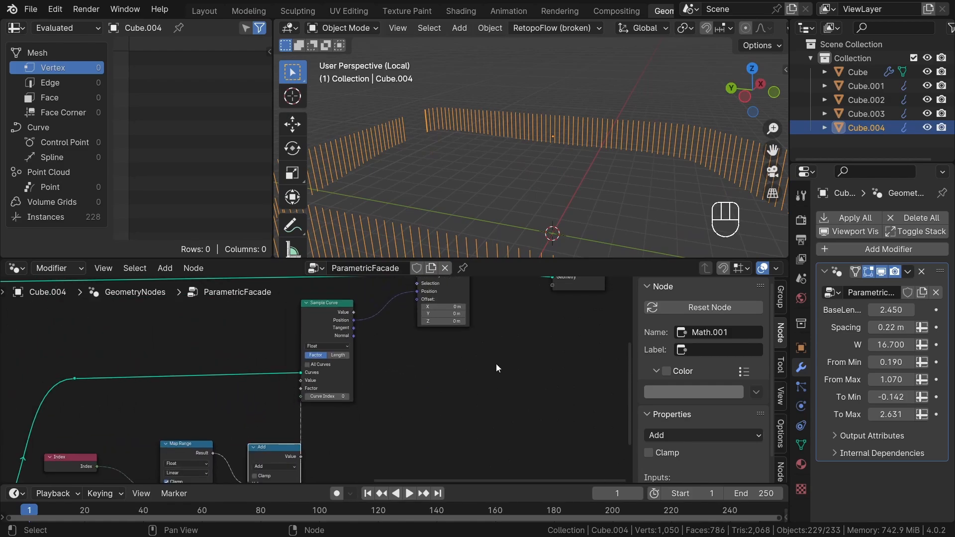
{"action": "scroll", "coordinate": [572, 381], "scroll_direction": "down", "scroll_amount": 1}
{"action": "middle_click_drag", "start_coordinate": [572, 379], "coordinate": [494, 384]}
{"action": "left_click_drag", "start_coordinate": [536, 375], "coordinate": [272, 282]}
{"action": "key", "text": "g"}
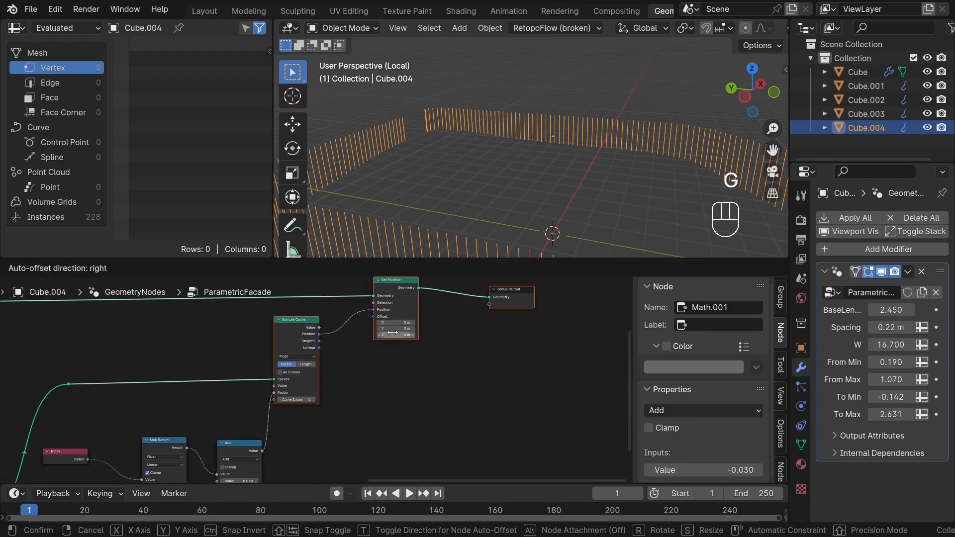
{"action": "left_click", "coordinate": [401, 332]}
{"action": "left_click", "coordinate": [407, 394]}
- Examine the Map Range and Add nodes that drive the Sample Curve factor
{"action": "middle_click_drag", "start_coordinate": [328, 399], "coordinate": [368, 374]}
{"action": "scroll", "coordinate": [375, 416], "scroll_direction": "up", "scroll_amount": 2}
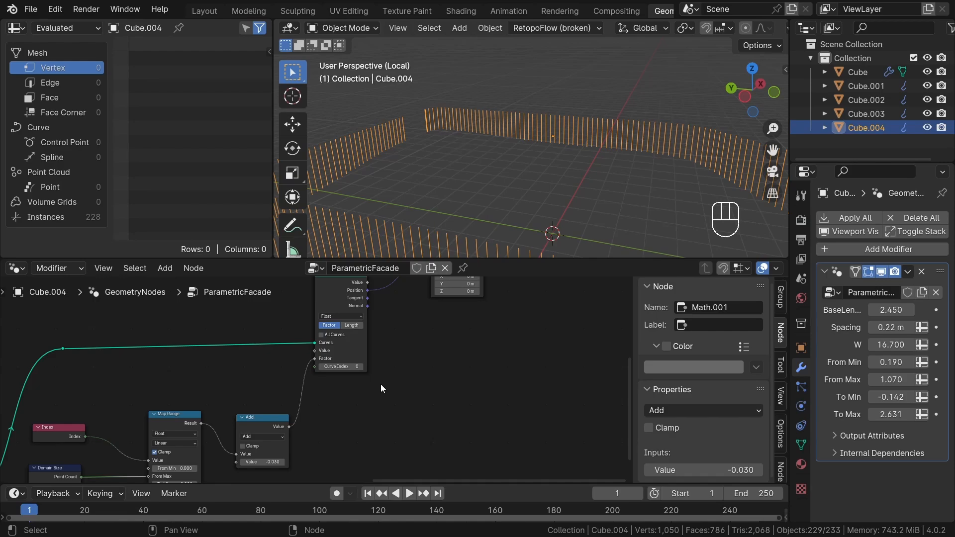
{"action": "scroll", "coordinate": [368, 379], "scroll_direction": "up", "scroll_amount": 4}
{"action": "scroll", "coordinate": [363, 382], "scroll_direction": "down", "scroll_amount": 2}
{"action": "middle_click_drag", "start_coordinate": [359, 393], "coordinate": [389, 344]}
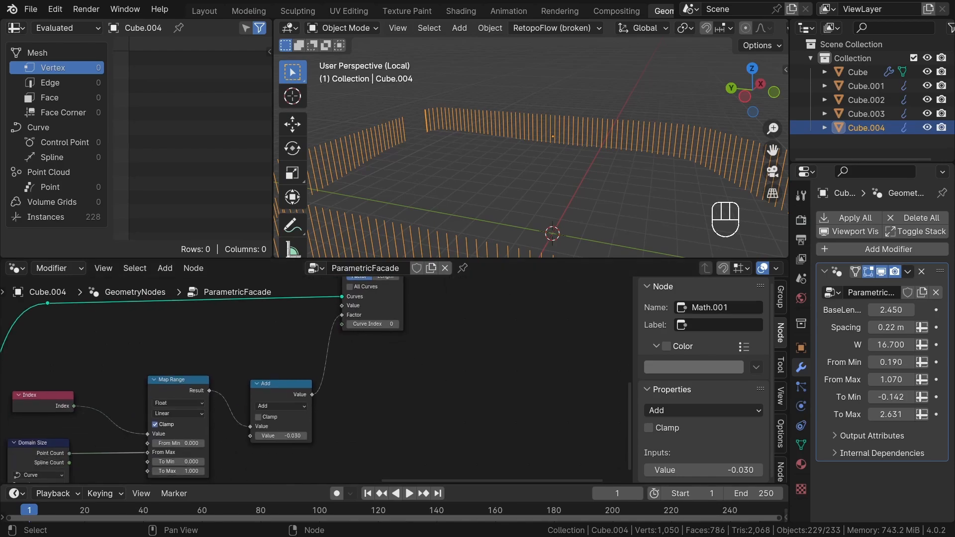
{"action": "scroll", "coordinate": [316, 297], "scroll_direction": "up", "scroll_amount": 1}
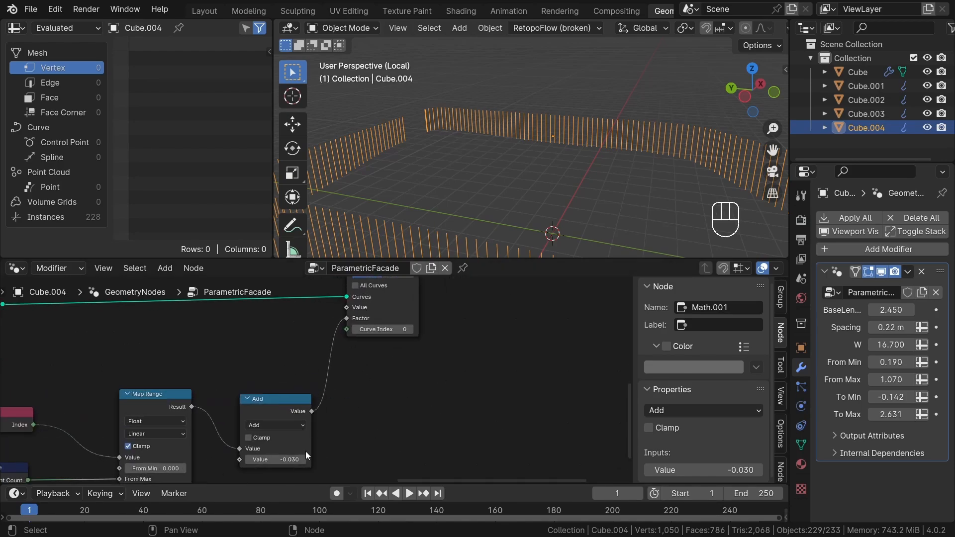
{"action": "scroll", "coordinate": [303, 455], "scroll_direction": "up", "scroll_amount": 3}
{"action": "middle_click_drag", "start_coordinate": [184, 419], "coordinate": [190, 399]}
{"action": "scroll", "coordinate": [190, 399], "scroll_direction": "up", "scroll_amount": 1}
{"action": "middle_click_drag", "start_coordinate": [197, 434], "coordinate": [212, 421]}
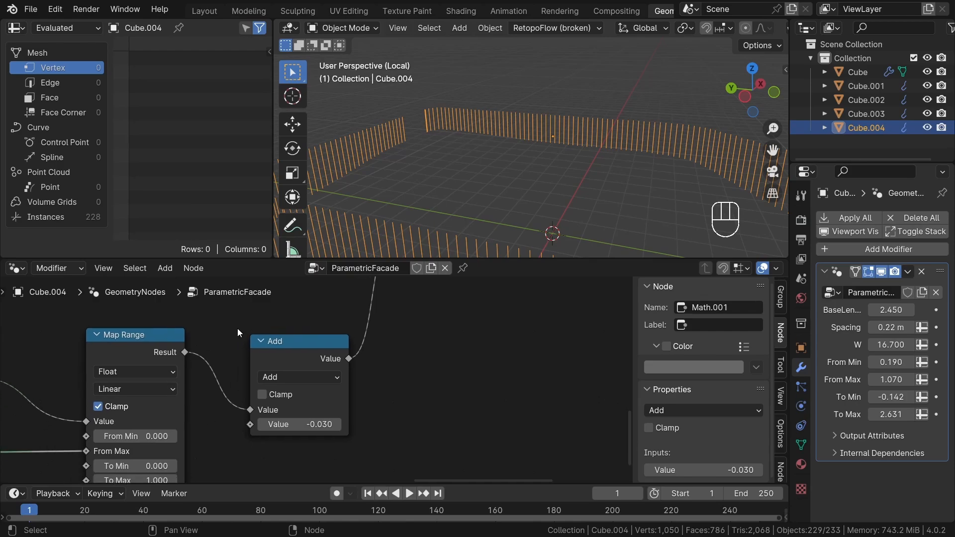
{"action": "mouse_move", "coordinate": [312, 413]}
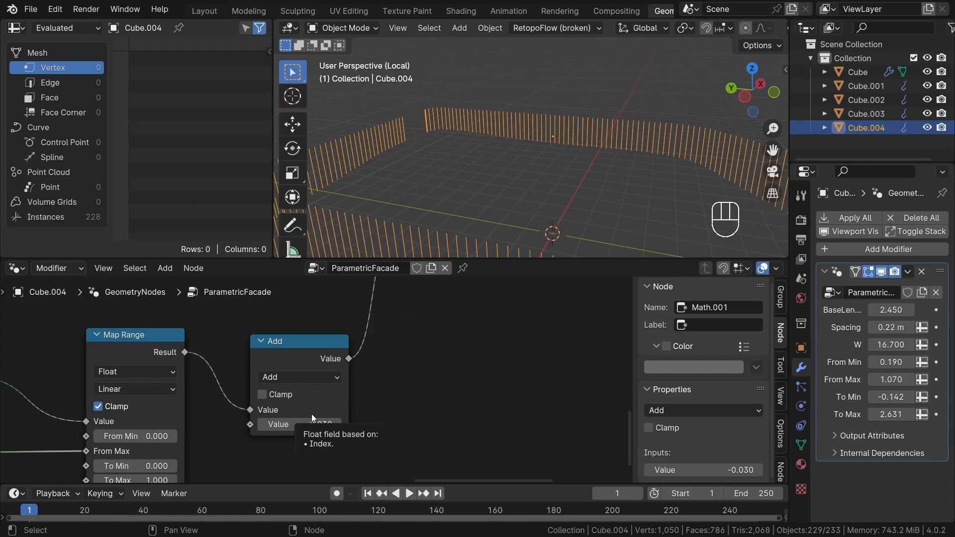
- Add a Math Wrap node fed by the Add node's Value and connect its output to Sample Curve's Factor
{"action": "scroll", "coordinate": [363, 374], "scroll_direction": "down", "scroll_amount": 3}
{"action": "middle_click_drag", "start_coordinate": [354, 375], "coordinate": [314, 379]}
{"action": "scroll", "coordinate": [308, 368], "scroll_direction": "up", "scroll_amount": 2}
{"action": "left_click_drag", "start_coordinate": [314, 366], "coordinate": [354, 379]}
{"action": "type", "text": "wra"}
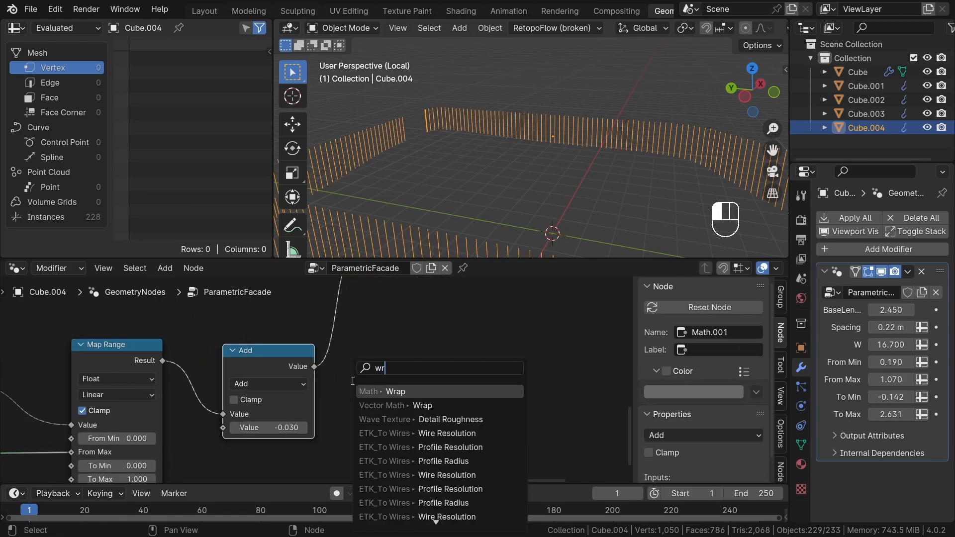
{"action": "left_click", "coordinate": [397, 392]}
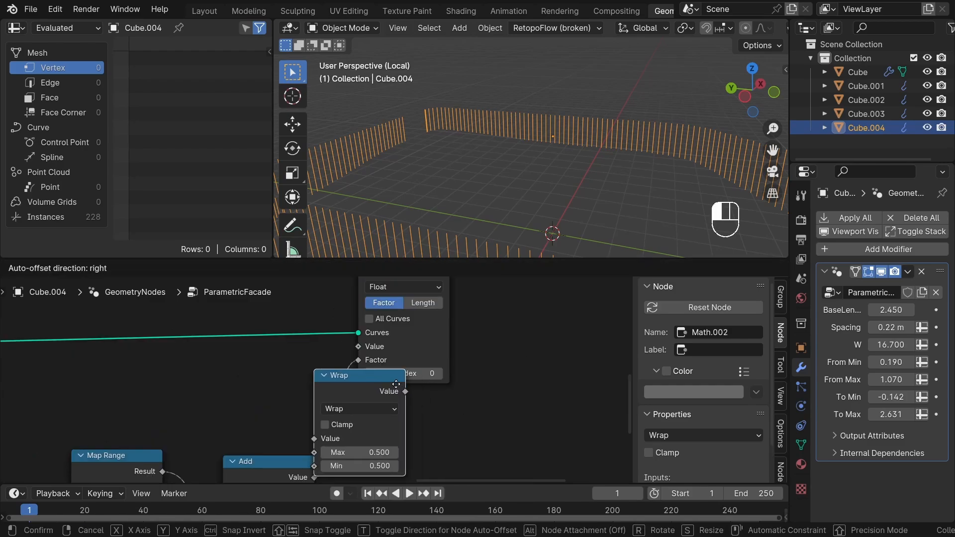
{"action": "left_click", "coordinate": [465, 438]}
{"action": "left_click_drag", "start_coordinate": [468, 439], "coordinate": [361, 360]}
{"action": "scroll", "coordinate": [469, 429], "scroll_direction": "down", "scroll_amount": 2}
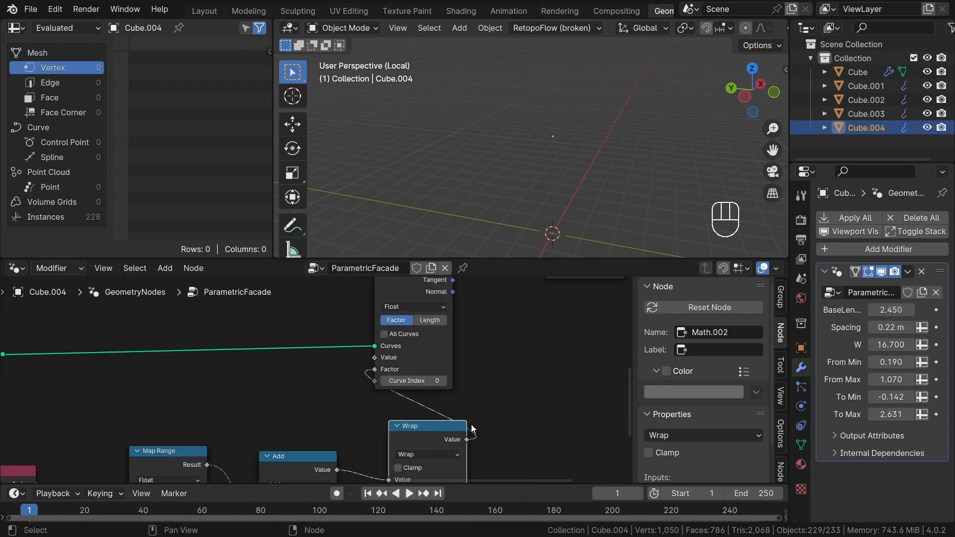
- Set the Wrap node's Max to 0 and Min to 1
{"action": "middle_click_drag", "start_coordinate": [490, 470], "coordinate": [472, 415]}
{"action": "scroll", "coordinate": [472, 414], "scroll_direction": "up", "scroll_amount": 2}
{"action": "scroll", "coordinate": [401, 415], "scroll_direction": "up", "scroll_amount": 1}
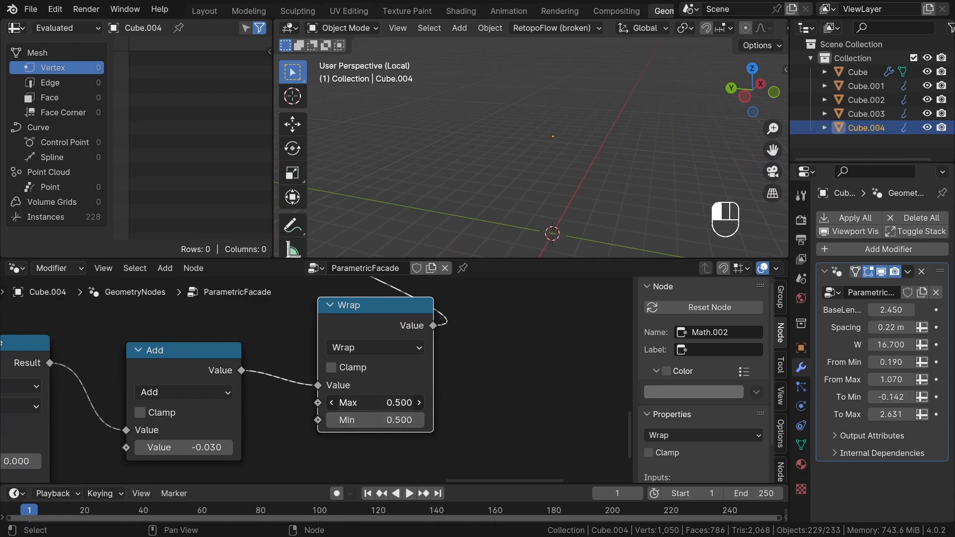
{"action": "left_click", "coordinate": [378, 402]}
{"action": "type", "text": "0"}
{"action": "key", "text": "Return"}
{"action": "left_click", "coordinate": [417, 420]}
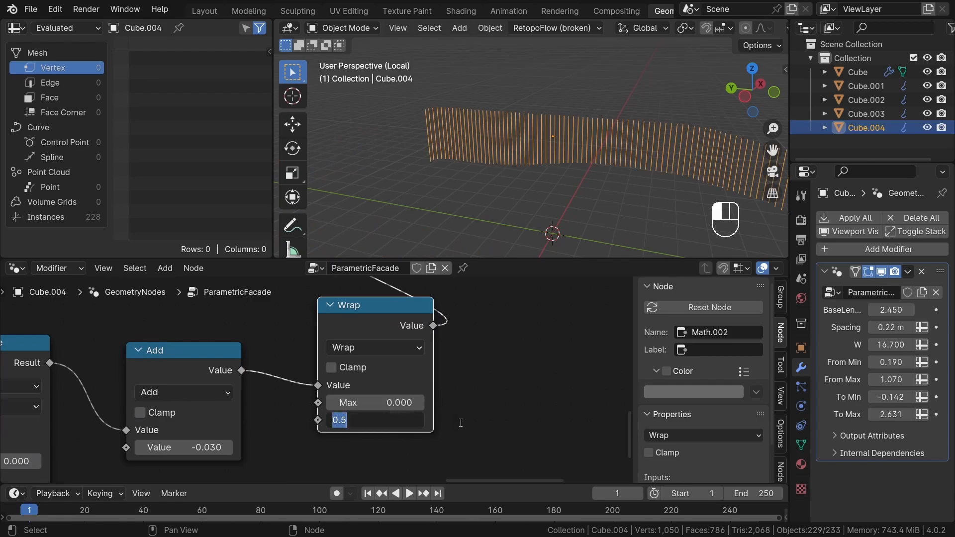
{"action": "type", "text": "1"}
{"action": "key", "text": "Return"}
- View the whole facade and raise the Add node's value to 3.550
{"action": "scroll", "coordinate": [457, 423], "scroll_direction": "down", "scroll_amount": 1}
{"action": "middle_click_drag", "start_coordinate": [571, 189], "coordinate": [503, 144]}
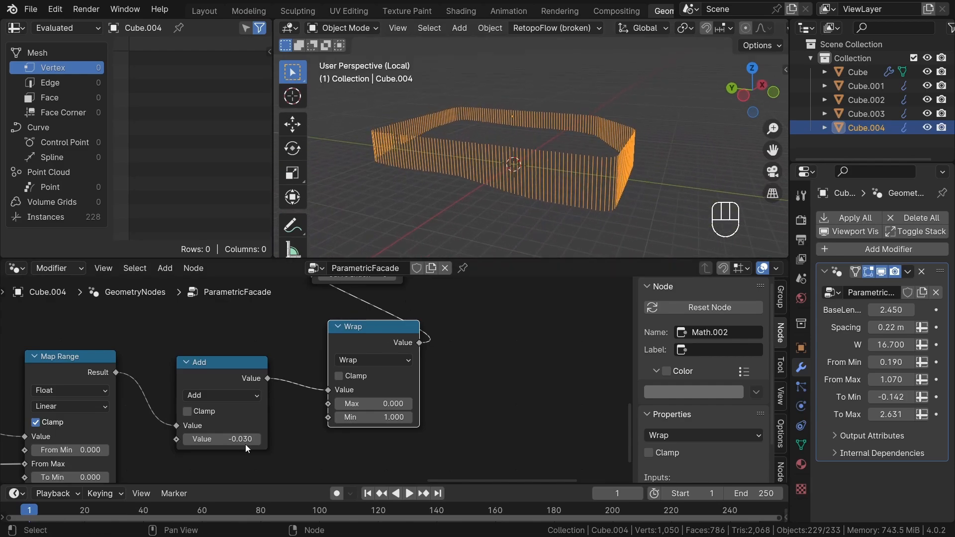
{"action": "scroll", "coordinate": [238, 438], "scroll_direction": "up", "scroll_amount": 1}
{"action": "left_click_drag", "start_coordinate": [238, 435], "coordinate": [353, 436]}
- Play the timeline briefly, stop it and return the playhead to frame 0
{"action": "left_click", "coordinate": [409, 493]}
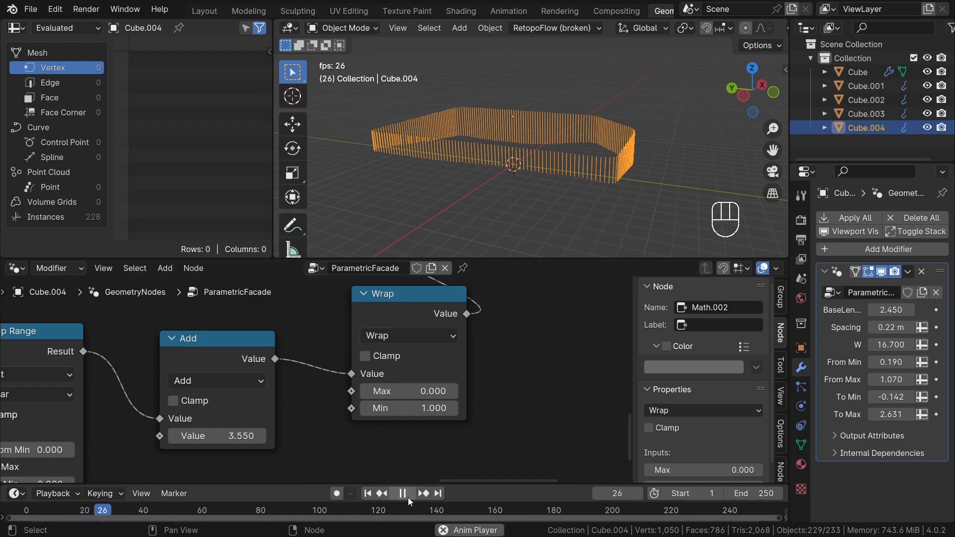
{"action": "key", "text": "space"}
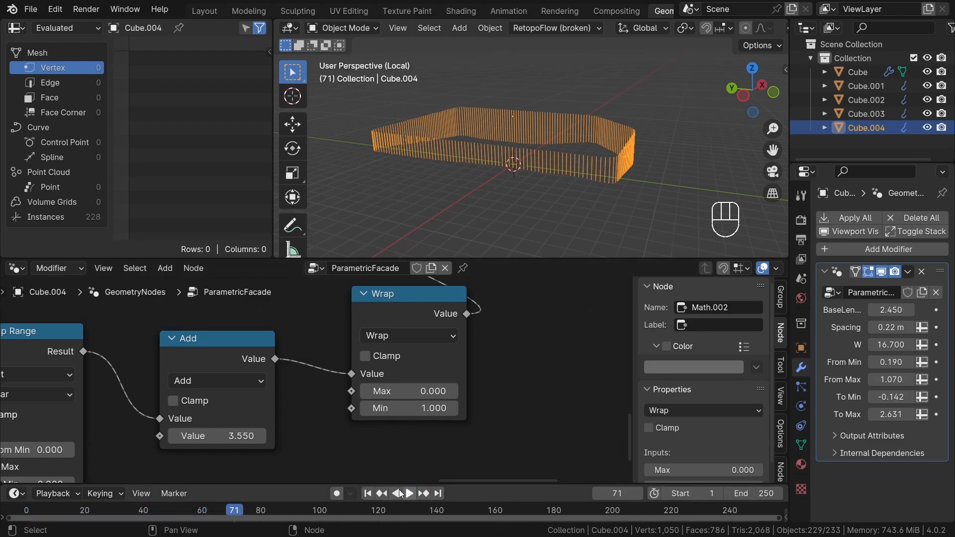
{"action": "left_click_drag", "start_coordinate": [221, 505], "coordinate": [27, 505]}
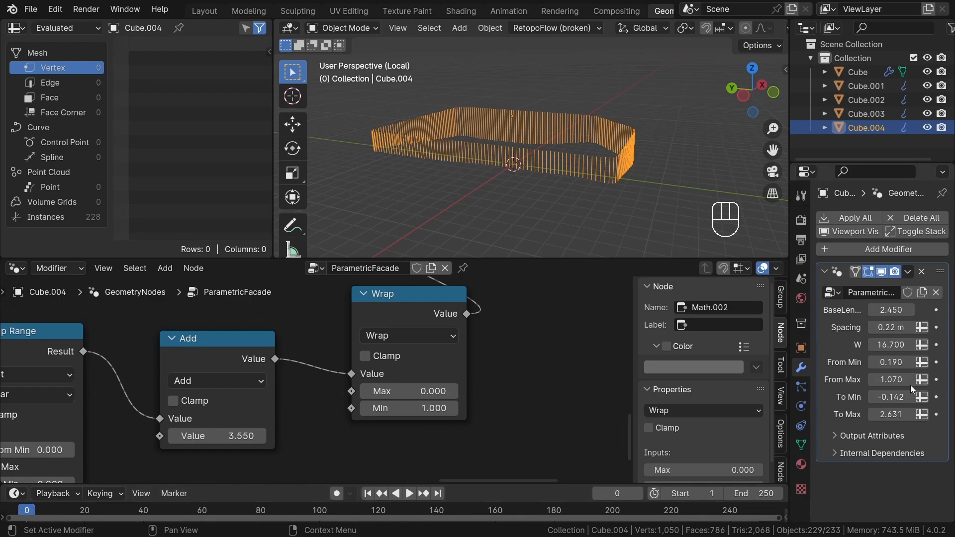
- Add a Scene Time node below the Domain Size node
{"action": "scroll", "coordinate": [706, 348], "scroll_direction": "down", "scroll_amount": 1}
{"action": "scroll", "coordinate": [326, 387], "scroll_direction": "down", "scroll_amount": 4}
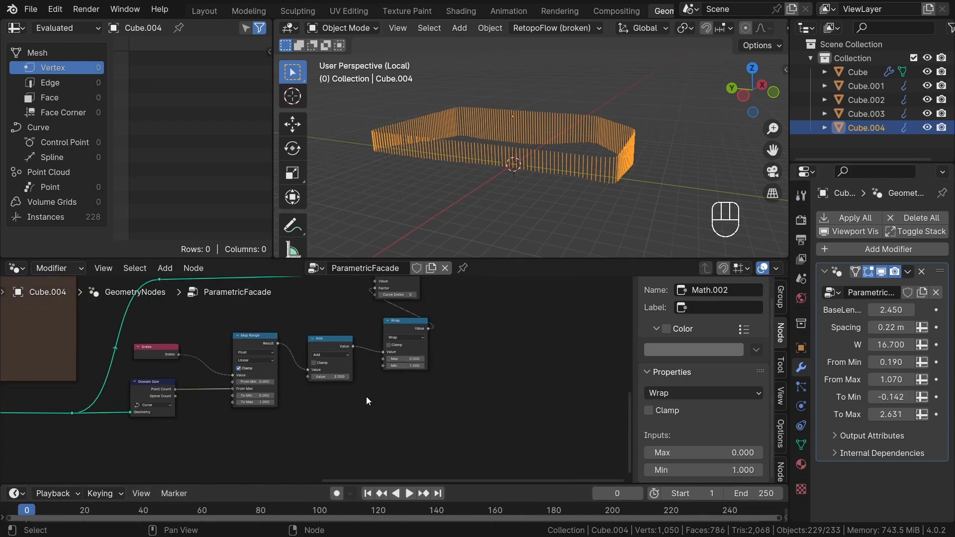
{"action": "middle_click_drag", "start_coordinate": [300, 425], "coordinate": [356, 365]}
{"action": "scroll", "coordinate": [356, 366], "scroll_direction": "down", "scroll_amount": 2}
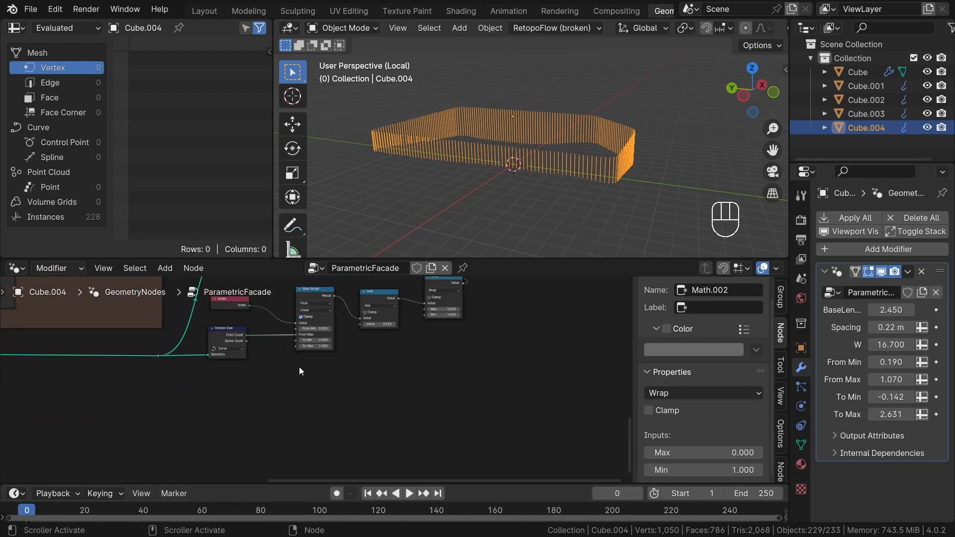
{"action": "scroll", "coordinate": [299, 366], "scroll_direction": "up", "scroll_amount": 3}
{"action": "key", "text": "shift+a"}
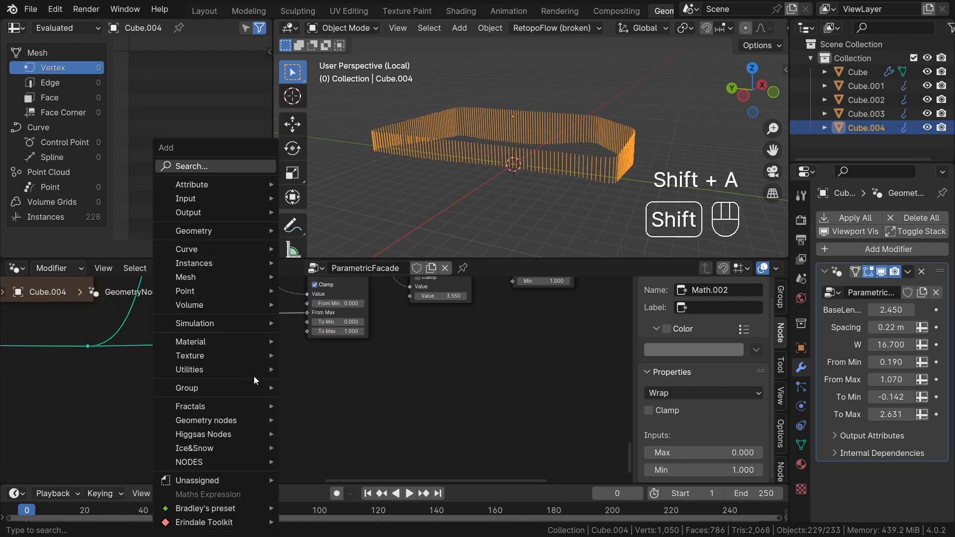
{"action": "left_click", "coordinate": [206, 160]}
{"action": "type", "text": "scene t"}
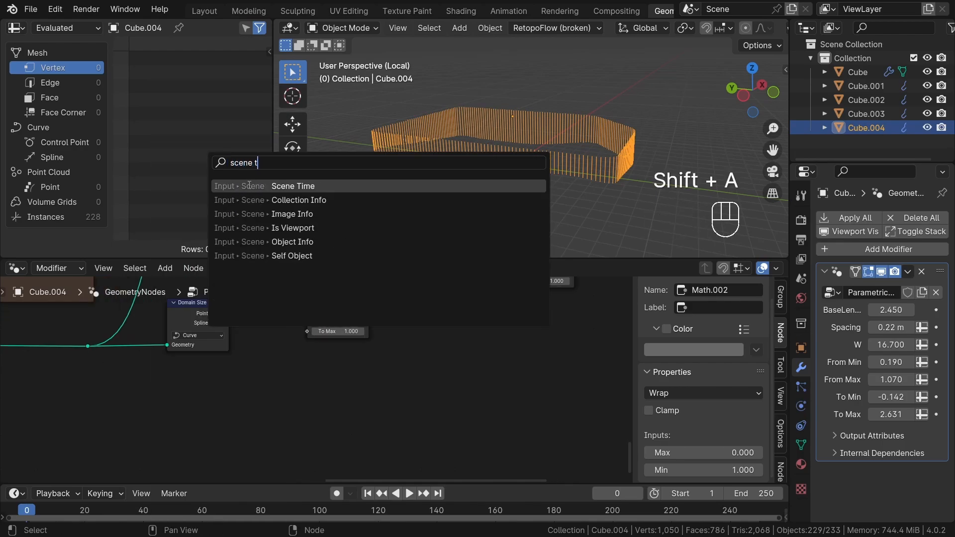
{"action": "left_click", "coordinate": [249, 186]}
{"action": "left_click", "coordinate": [249, 396]}
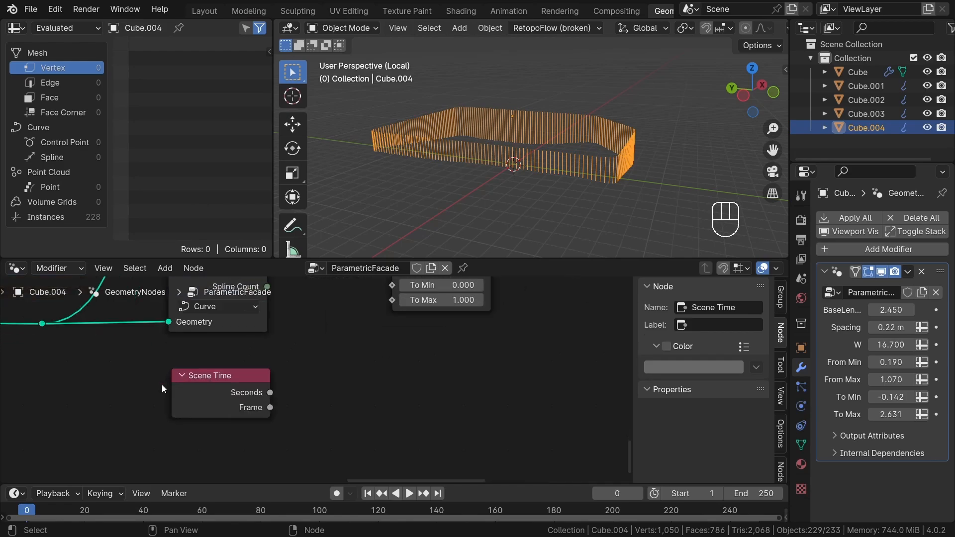
{"action": "scroll", "coordinate": [257, 405], "scroll_direction": "up", "scroll_amount": 1}
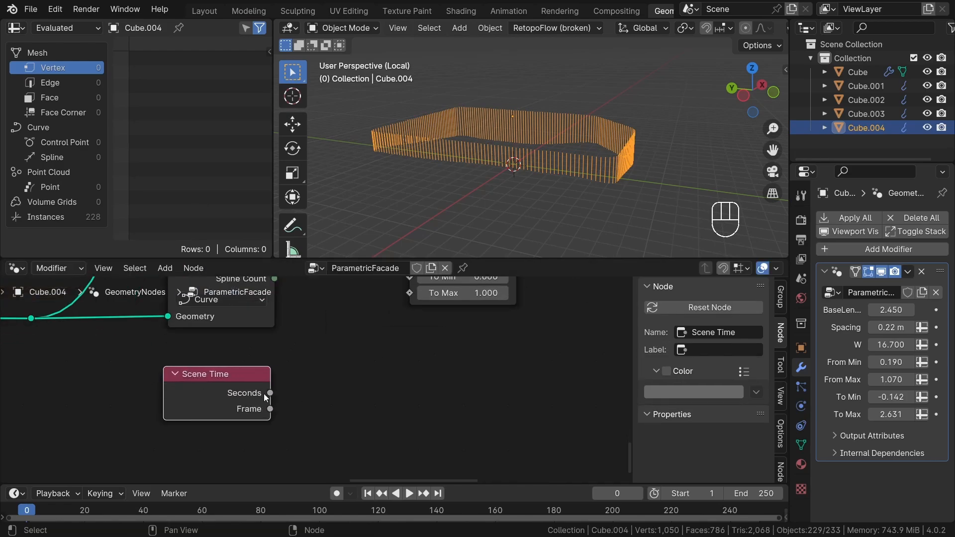
{"action": "scroll", "coordinate": [237, 411], "scroll_direction": "up", "scroll_amount": 1}
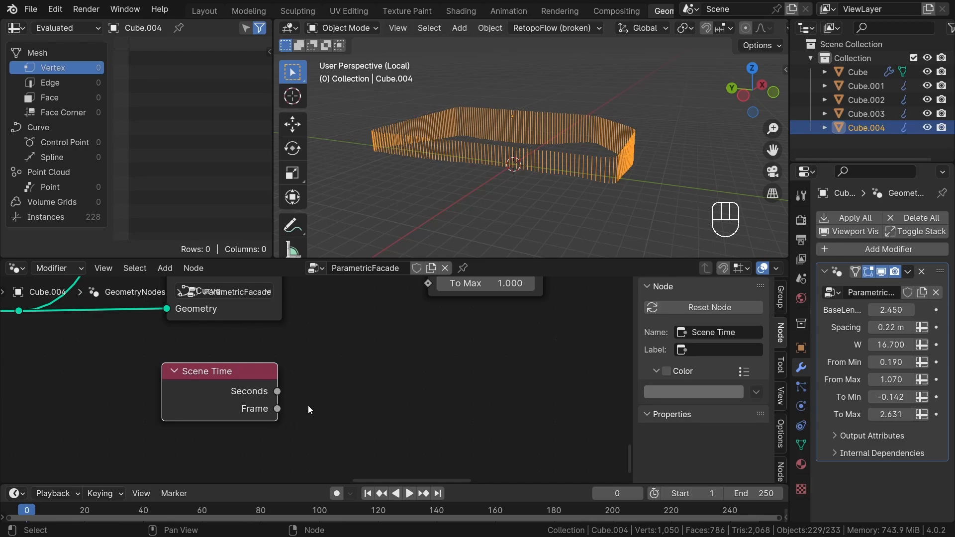
- Scrub the timeline to frames 62 and 101, and return the playhead to frame 1
{"action": "left_click", "coordinate": [207, 511]}
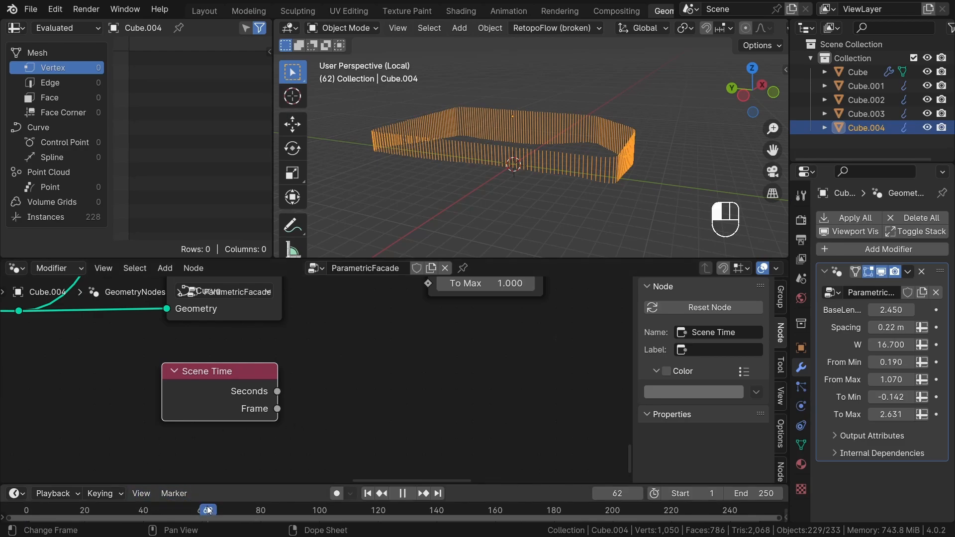
{"action": "left_click", "coordinate": [323, 512]}
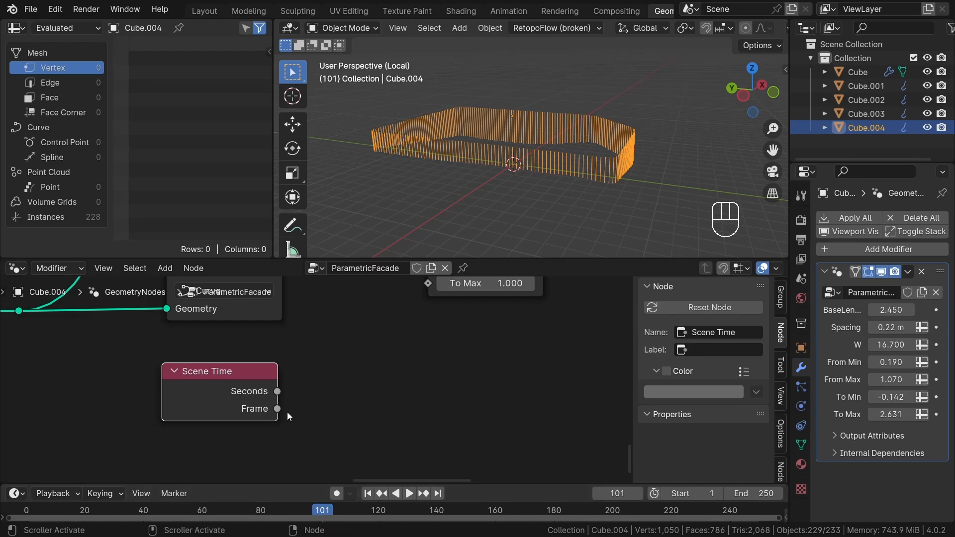
{"action": "left_click", "coordinate": [368, 495]}
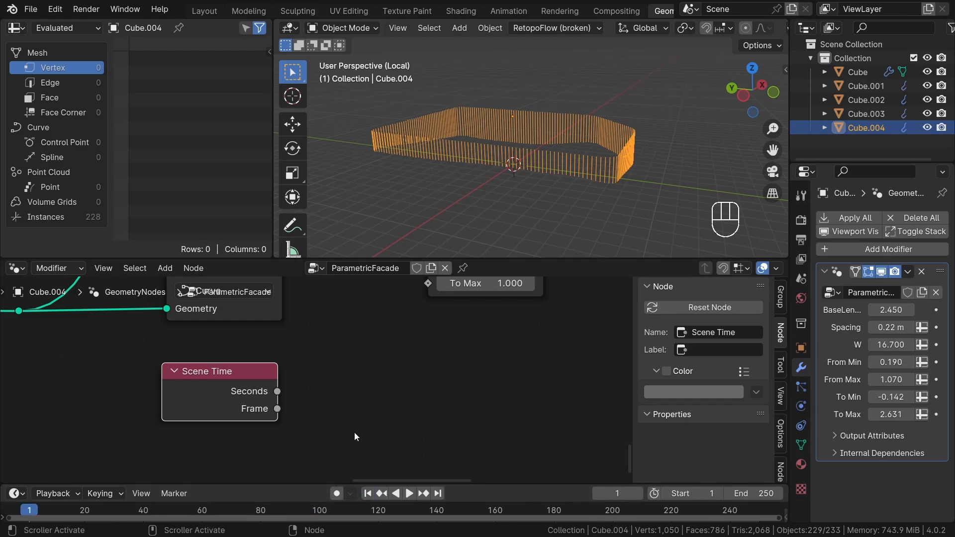
{"action": "left_click", "coordinate": [354, 432]}
- Feed the Scene Time node's Frame output into a new Multiply math node with a value of 0.001
{"action": "scroll", "coordinate": [359, 415], "scroll_direction": "down", "scroll_amount": 7}
{"action": "middle_click_drag", "start_coordinate": [491, 326], "coordinate": [365, 353]}
{"action": "scroll", "coordinate": [365, 354], "scroll_direction": "up", "scroll_amount": 2}
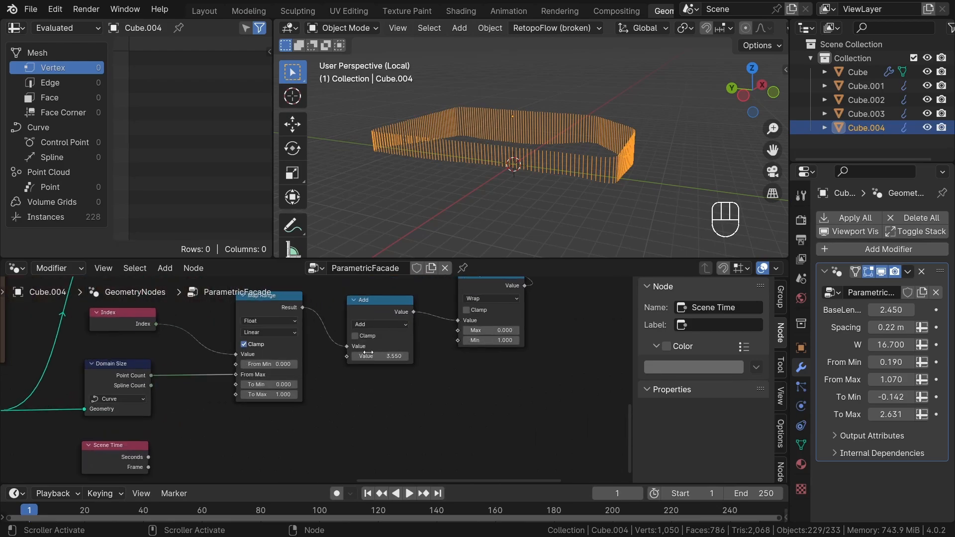
{"action": "scroll", "coordinate": [396, 356], "scroll_direction": "up", "scroll_amount": 1}
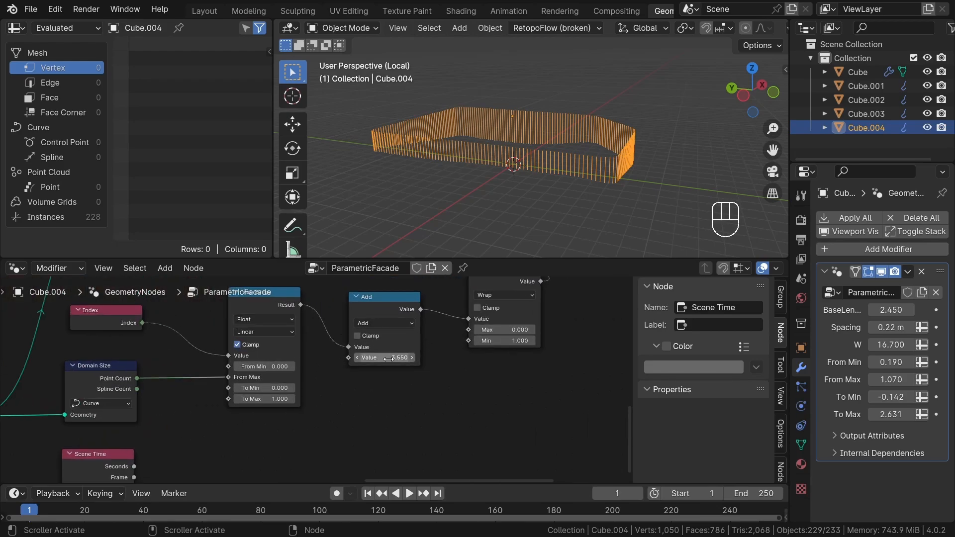
{"action": "middle_click_drag", "start_coordinate": [423, 360], "coordinate": [446, 320]}
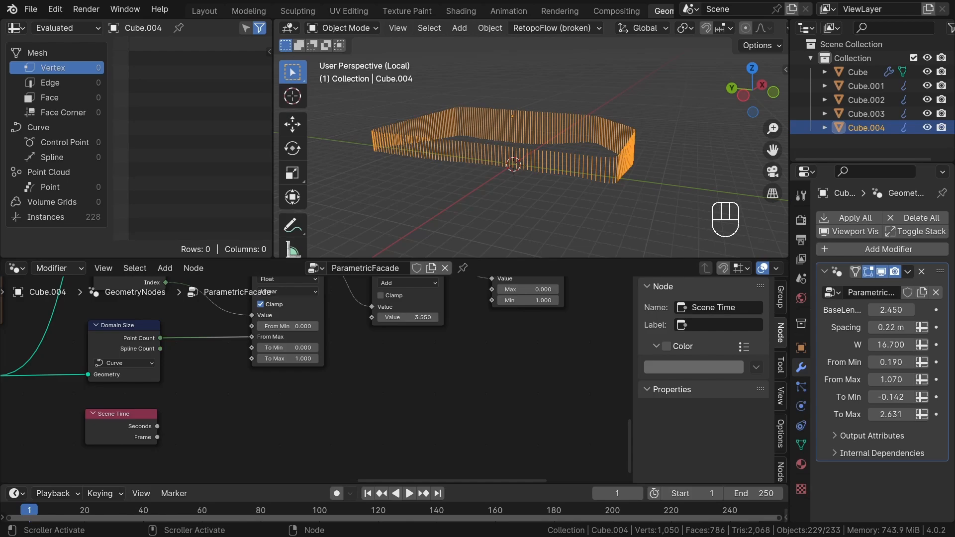
{"action": "scroll", "coordinate": [183, 422], "scroll_direction": "up", "scroll_amount": 2}
{"action": "left_click_drag", "start_coordinate": [151, 438], "coordinate": [214, 432]}
{"action": "type", "text": "mu"}
{"action": "left_click", "coordinate": [254, 391]}
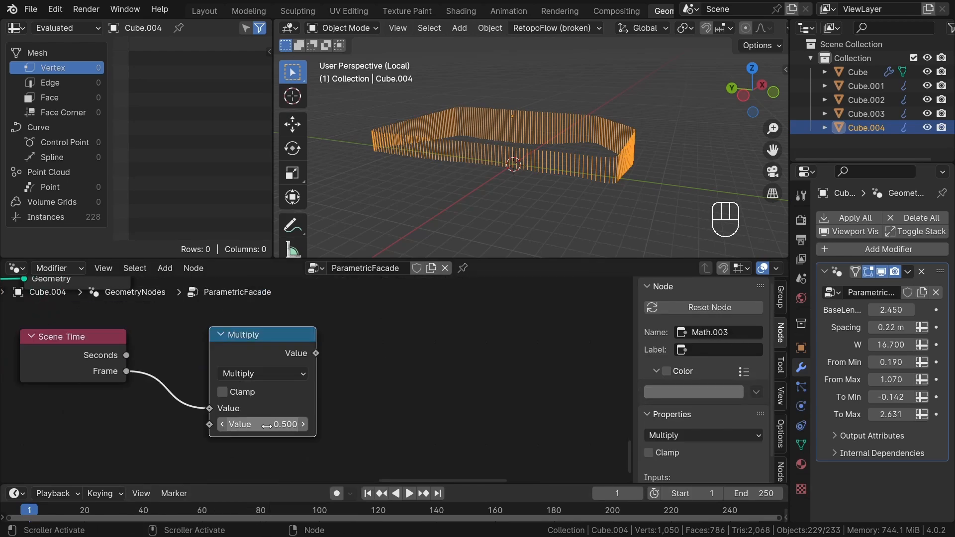
{"action": "left_click", "coordinate": [265, 428]}
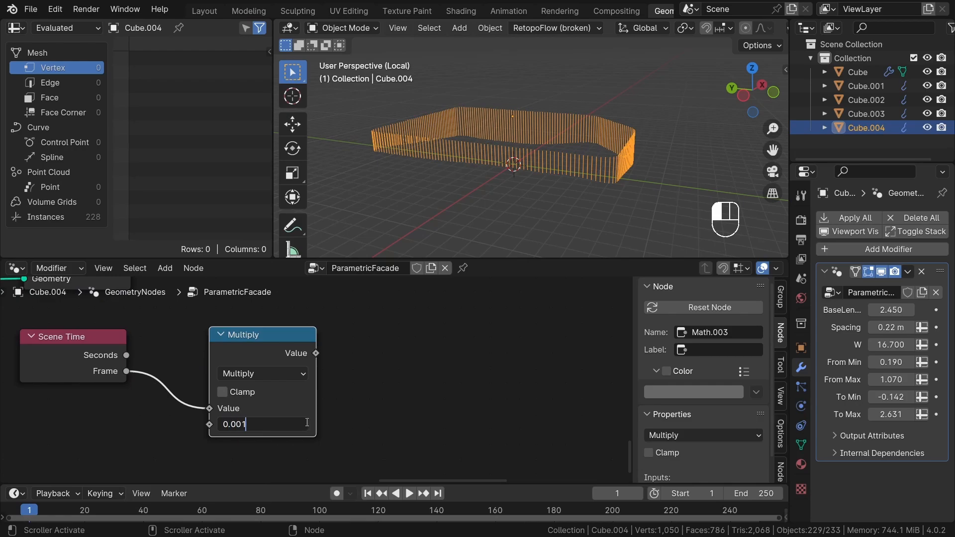
{"action": "key", "text": "Return"}
- Connect the Multiply node's result to the second value input of the Add node
{"action": "scroll", "coordinate": [299, 403], "scroll_direction": "down", "scroll_amount": 2}
{"action": "left_click_drag", "start_coordinate": [246, 383], "coordinate": [343, 411]}
{"action": "middle_click_drag", "start_coordinate": [366, 439], "coordinate": [372, 402]}
- Play the animation, examine the facade from another angle, and stop playback
{"action": "left_click", "coordinate": [409, 493]}
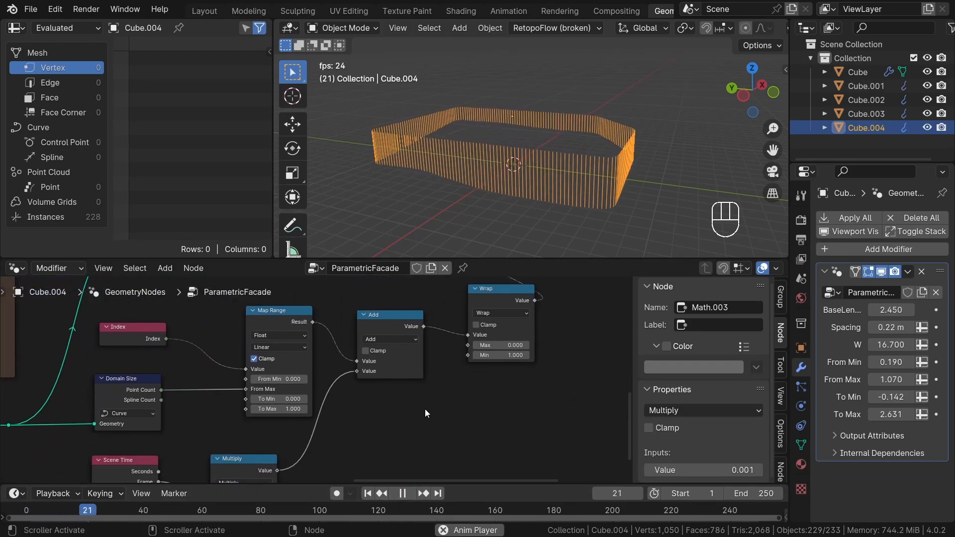
{"action": "middle_click_drag", "start_coordinate": [560, 251], "coordinate": [595, 207]}
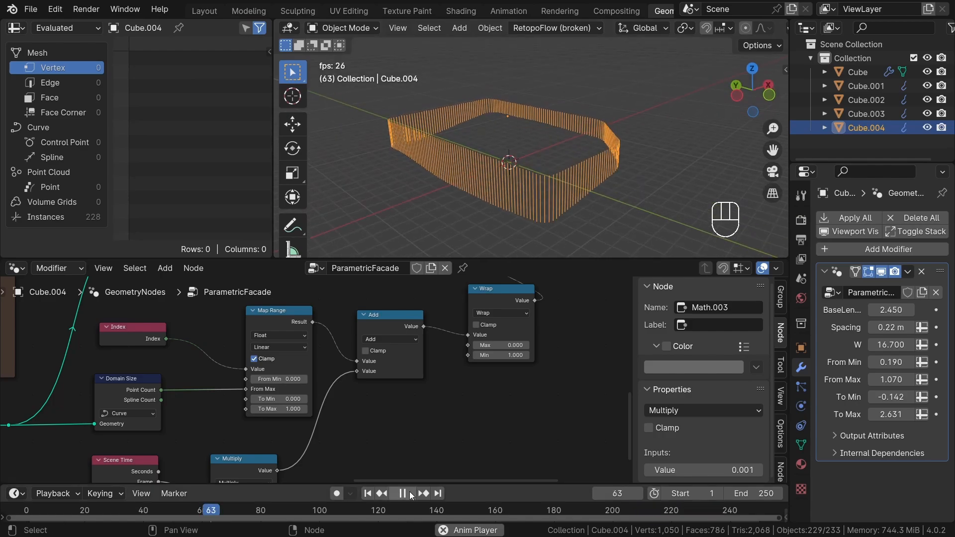
{"action": "key", "text": "space"}
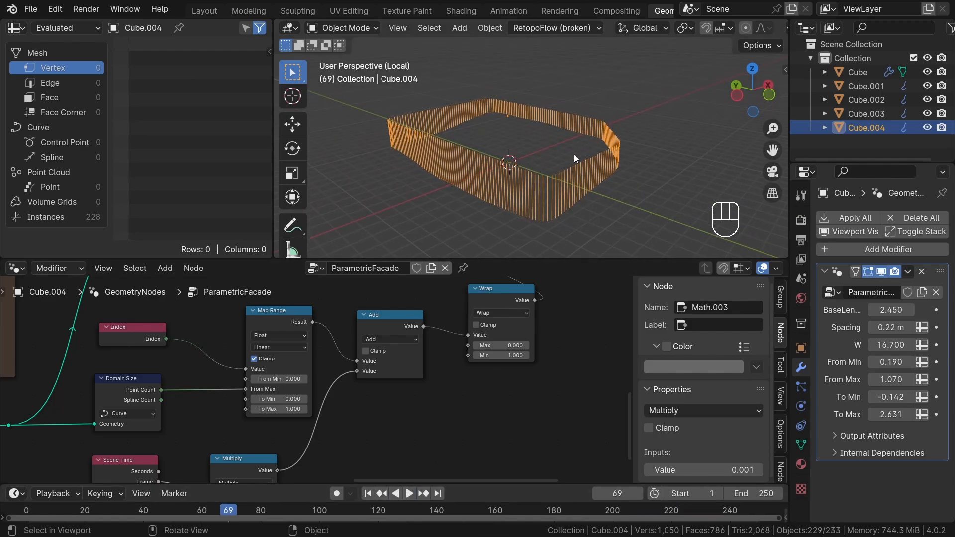
- Duplicate the Multiply node, set the copy's value to 1 and insert it between the first Multiply and the Add node
{"action": "middle_click_drag", "start_coordinate": [434, 446], "coordinate": [449, 385]}
{"action": "scroll", "coordinate": [273, 411], "scroll_direction": "up", "scroll_amount": 1}
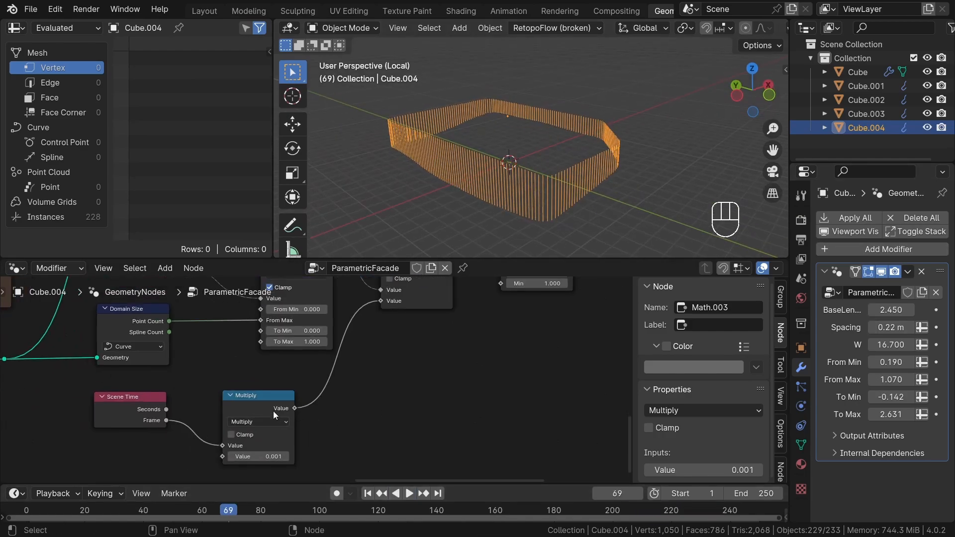
{"action": "left_click", "coordinate": [273, 411]}
{"action": "key", "text": "shift+d"}
{"action": "left_click", "coordinate": [398, 415]}
{"action": "scroll", "coordinate": [402, 447], "scroll_direction": "up", "scroll_amount": 1}
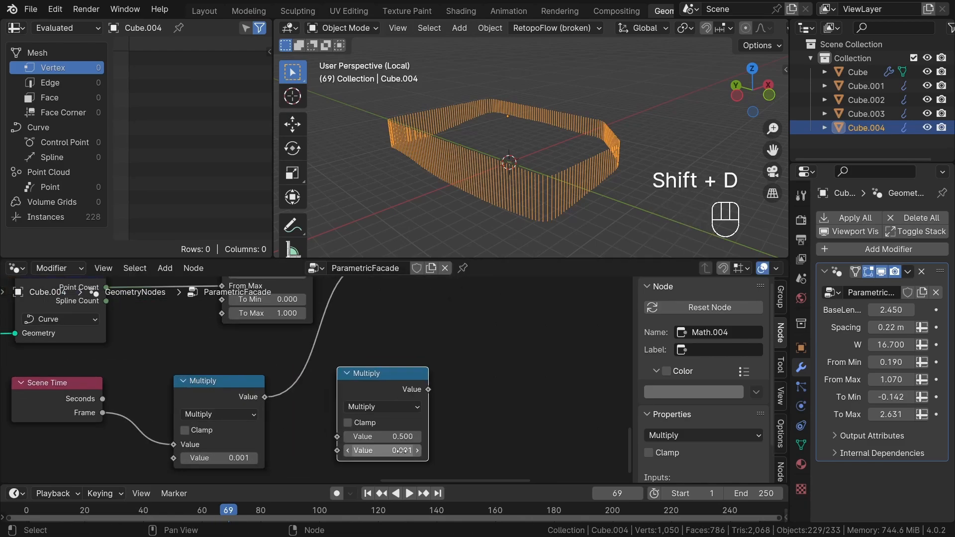
{"action": "left_click", "coordinate": [402, 450]}
{"action": "type", "text": "1"}
{"action": "key", "text": "Return"}
{"action": "mouse_move", "coordinate": [378, 377]}
{"action": "left_mouse_down"}
{"action": "mouse_move", "coordinate": [317, 342]}
{"action": "mouse_move", "coordinate": [364, 363]}
{"action": "mouse_move", "coordinate": [365, 385]}
{"action": "left_mouse_up"}
- Add a Group Input node below the Multiply nodes and link a new input socket to the second Multiply's lower value
{"action": "scroll", "coordinate": [289, 389], "scroll_direction": "down", "scroll_amount": 1}
{"action": "scroll", "coordinate": [301, 360], "scroll_direction": "down", "scroll_amount": 4}
{"action": "middle_click_drag", "start_coordinate": [218, 412], "coordinate": [303, 357]}
{"action": "scroll", "coordinate": [301, 360], "scroll_direction": "down", "scroll_amount": 10}
{"action": "scroll", "coordinate": [314, 414], "scroll_direction": "up", "scroll_amount": 9}
{"action": "left_click", "coordinate": [368, 375]}
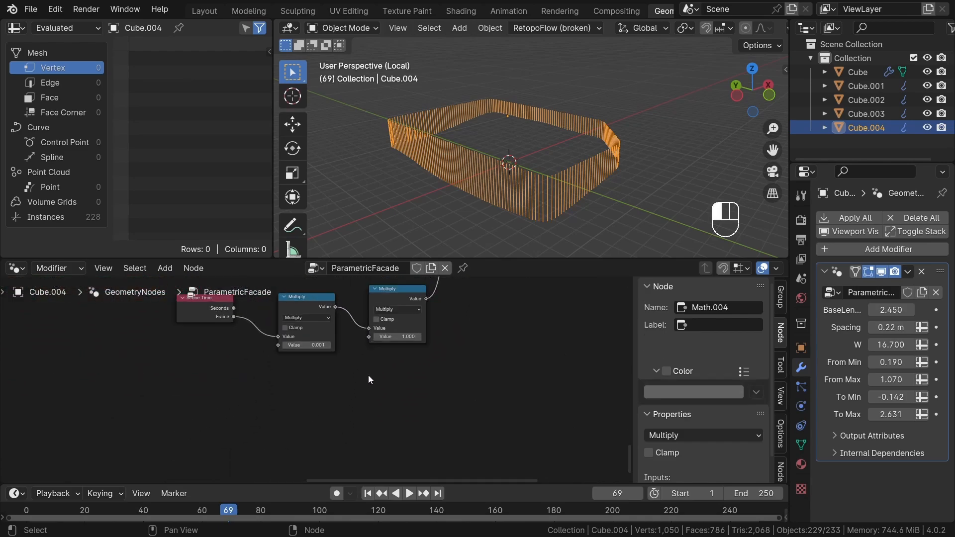
{"action": "key", "text": "shift+a"}
{"action": "type", "text": "in"}
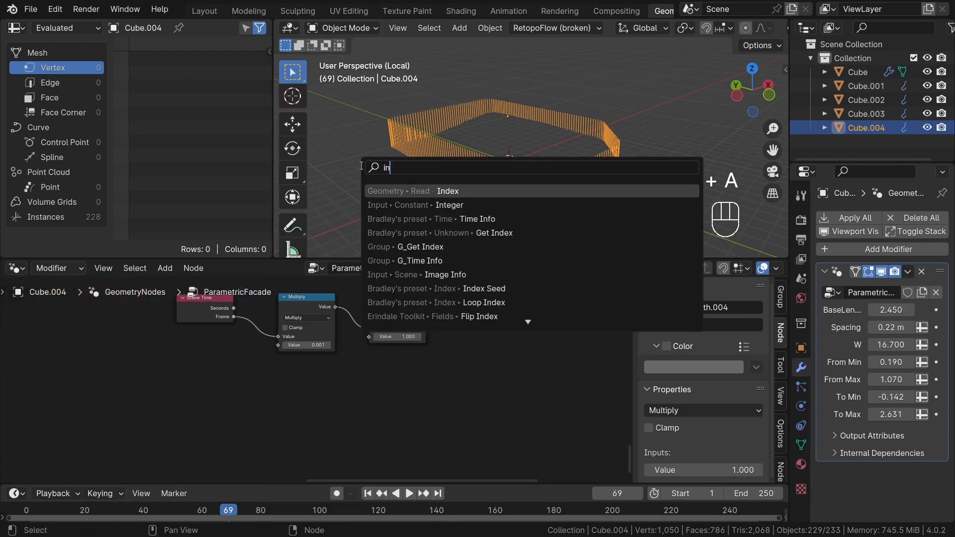
{"action": "type", "text": "p"}
{"action": "key", "text": "Return"}
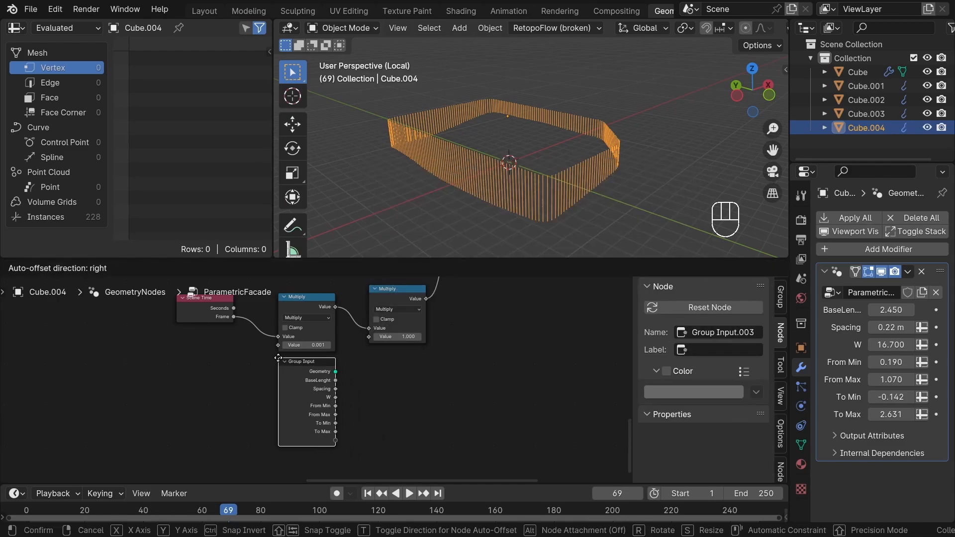
{"action": "left_click", "coordinate": [363, 395]}
{"action": "scroll", "coordinate": [352, 429], "scroll_direction": "up", "scroll_amount": 1}
{"action": "left_click_drag", "start_coordinate": [332, 438], "coordinate": [374, 319]}
- Rename the new group input Value to Animation Speed and hide the node editor's sidebar
{"action": "left_click", "coordinate": [782, 297]}
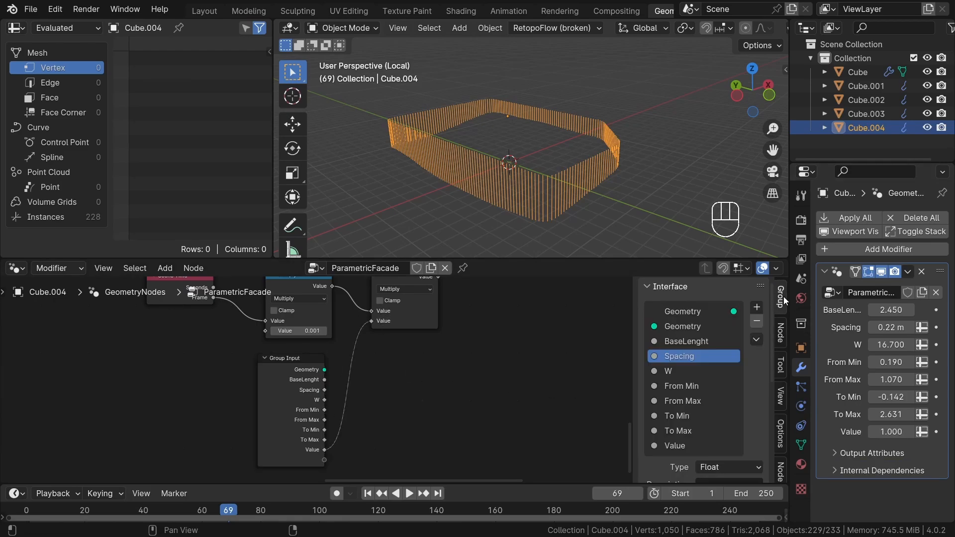
{"action": "double_click", "coordinate": [684, 444]}
{"action": "type", "text": "A"}
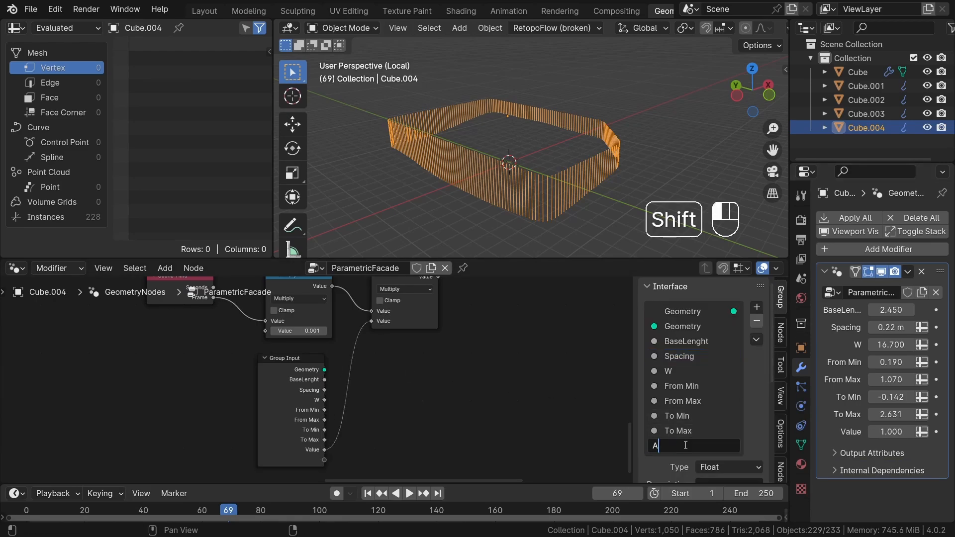
{"action": "type", "text": "nimationSp"}
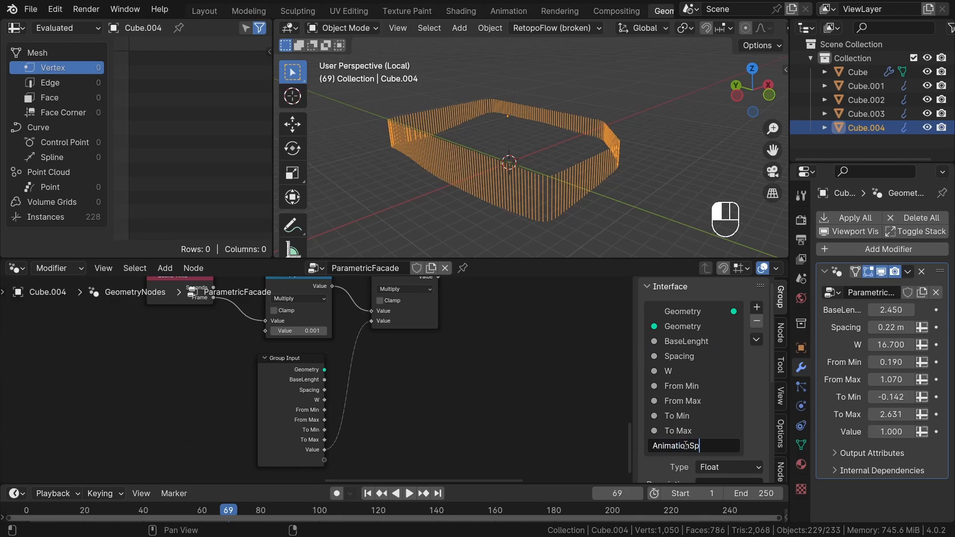
{"action": "type", "text": "eed"}
{"action": "key", "text": "Return"}
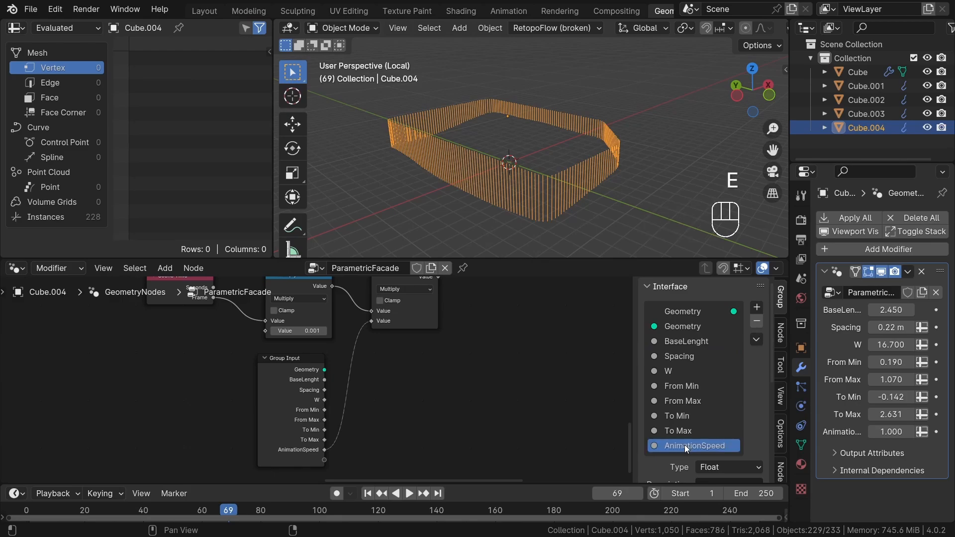
{"action": "double_click", "coordinate": [685, 445]}
{"action": "left_click", "coordinate": [689, 446]}
{"action": "key", "text": "Return"}
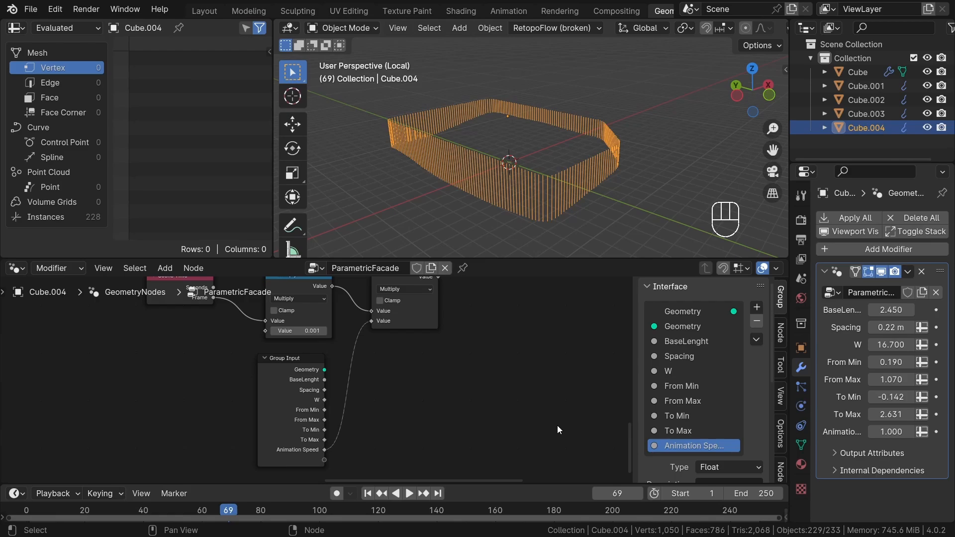
{"action": "key", "text": "n"}
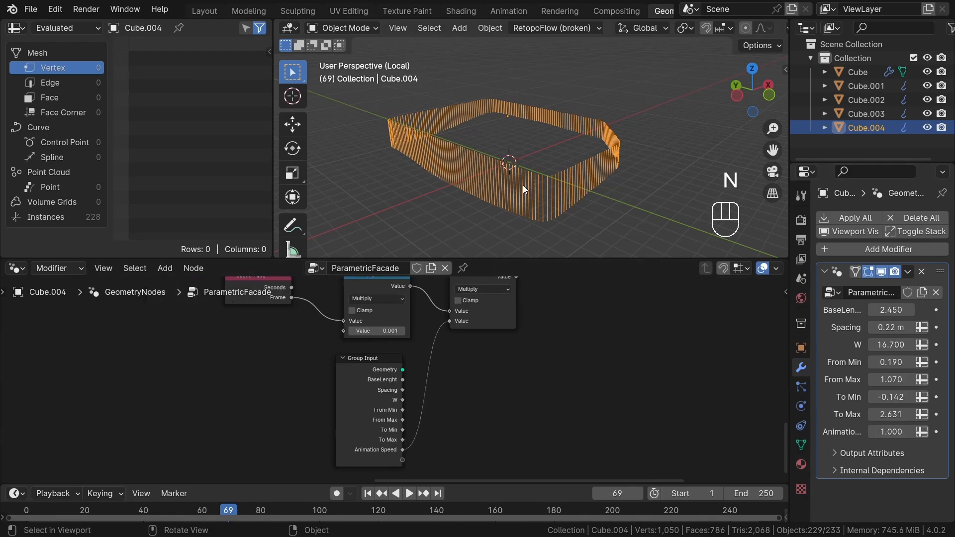
- Play the animation while trying Animation Speed values of 19.345 and 29.185, and reset the speed to 1.000
{"action": "left_click", "coordinate": [409, 493]}
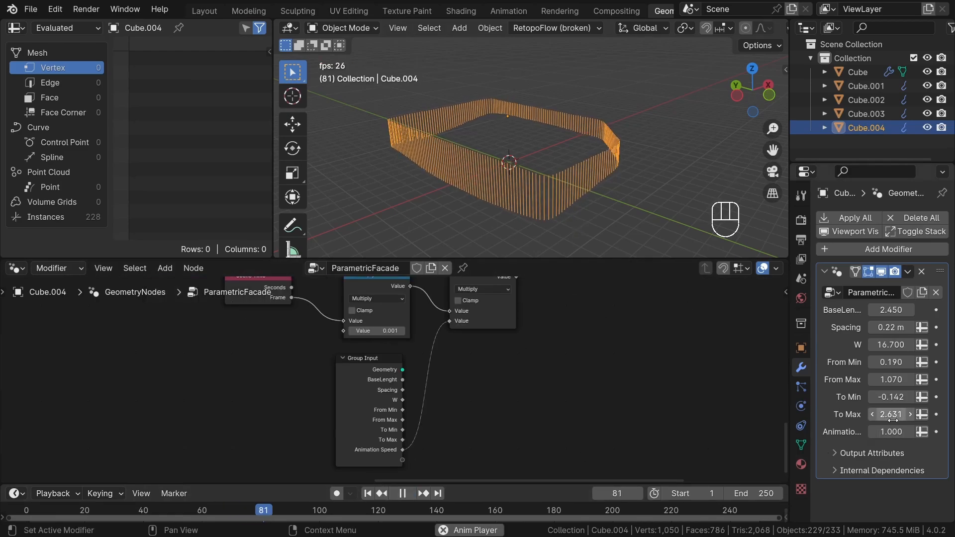
{"action": "left_click_drag", "start_coordinate": [898, 428], "coordinate": [910, 428], "text": "shift"}
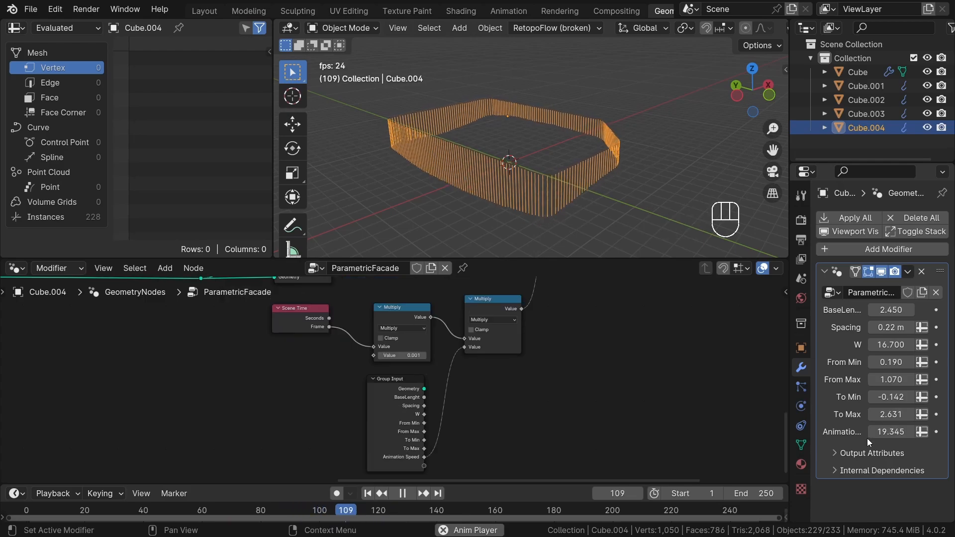
{"action": "left_click_drag", "start_coordinate": [894, 432], "coordinate": [941, 432]}
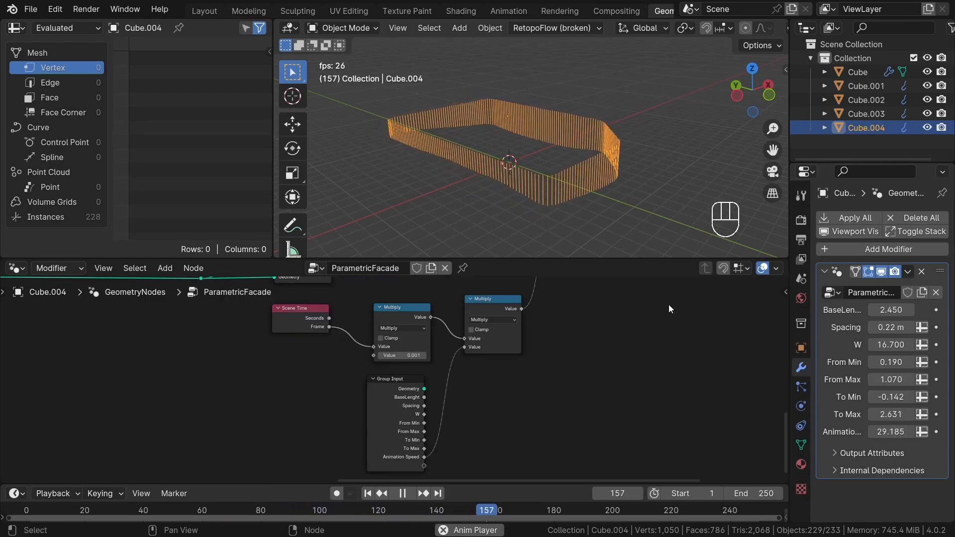
{"action": "left_click", "coordinate": [892, 475]}
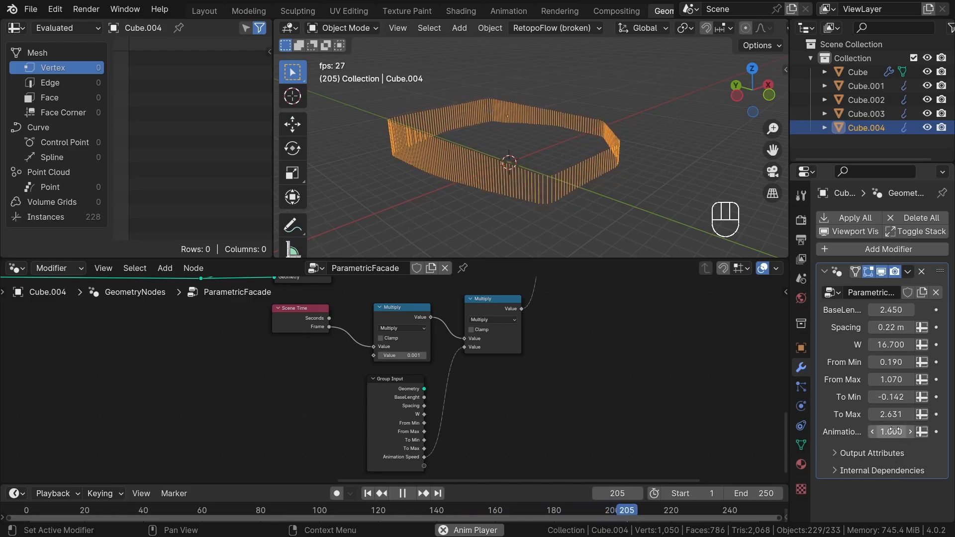
{"action": "left_click_drag", "start_coordinate": [891, 431], "coordinate": [835, 431], "text": "shift"}
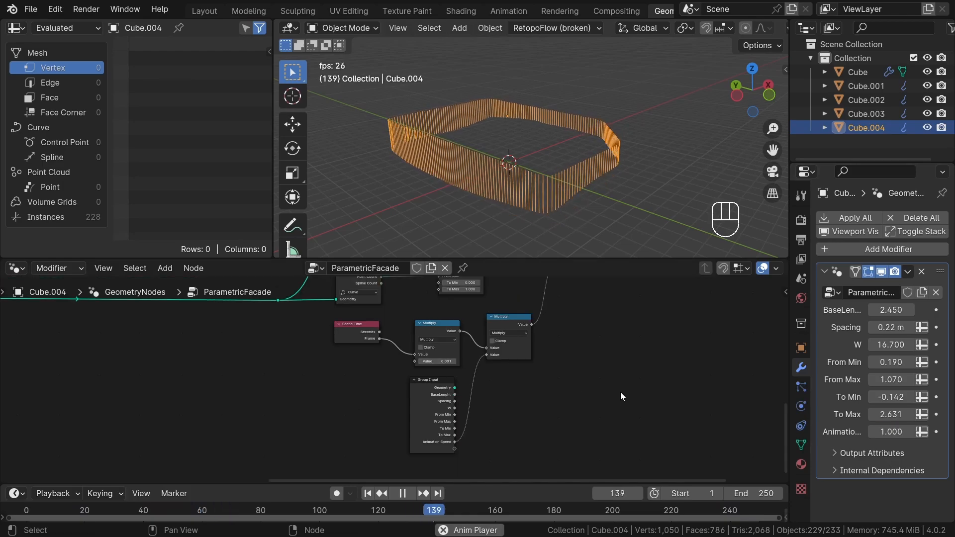
- Hide the unused sockets on the Group Input node that supplies Animation Speed
{"action": "scroll", "coordinate": [619, 393], "scroll_direction": "up", "scroll_amount": 2}
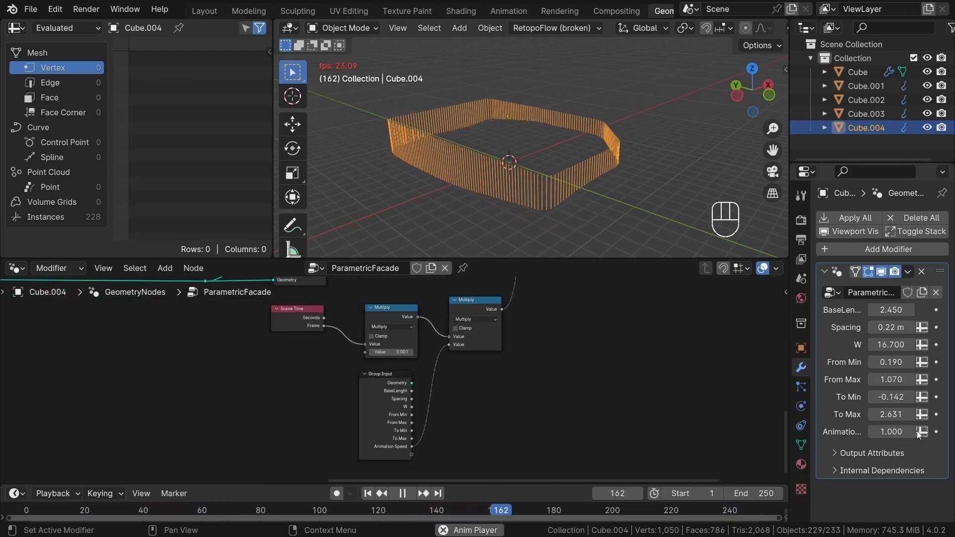
{"action": "scroll", "coordinate": [593, 371], "scroll_direction": "down", "scroll_amount": 2}
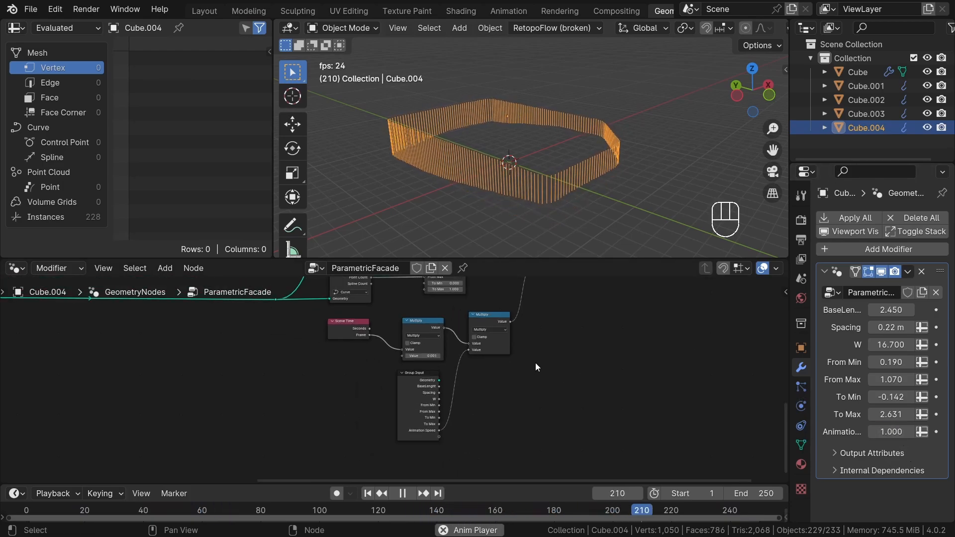
{"action": "scroll", "coordinate": [569, 364], "scroll_direction": "down", "scroll_amount": 3}
{"action": "middle_click_drag", "start_coordinate": [545, 351], "coordinate": [526, 375]}
{"action": "scroll", "coordinate": [452, 408], "scroll_direction": "down", "scroll_amount": 2}
{"action": "scroll", "coordinate": [450, 412], "scroll_direction": "up", "scroll_amount": 4}
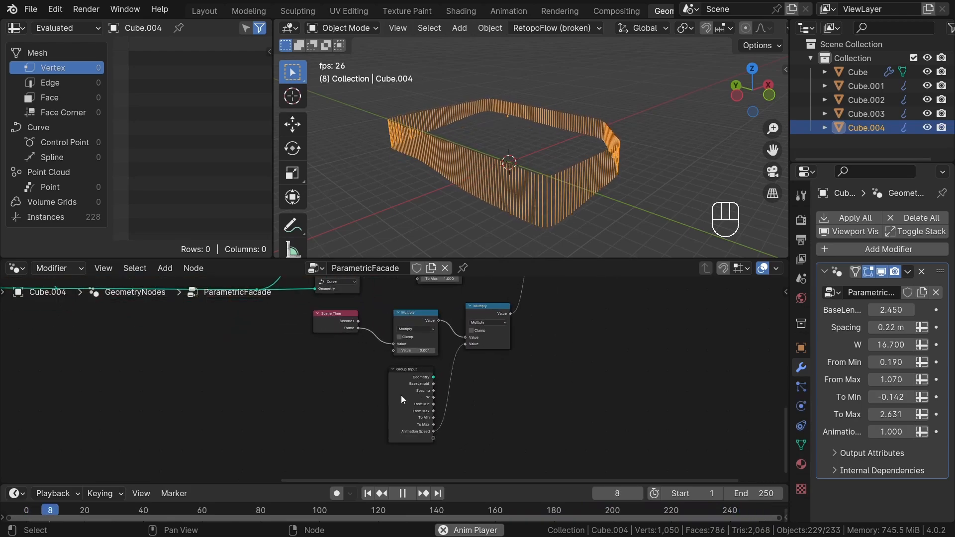
{"action": "middle_click_drag", "start_coordinate": [449, 416], "coordinate": [446, 395]}
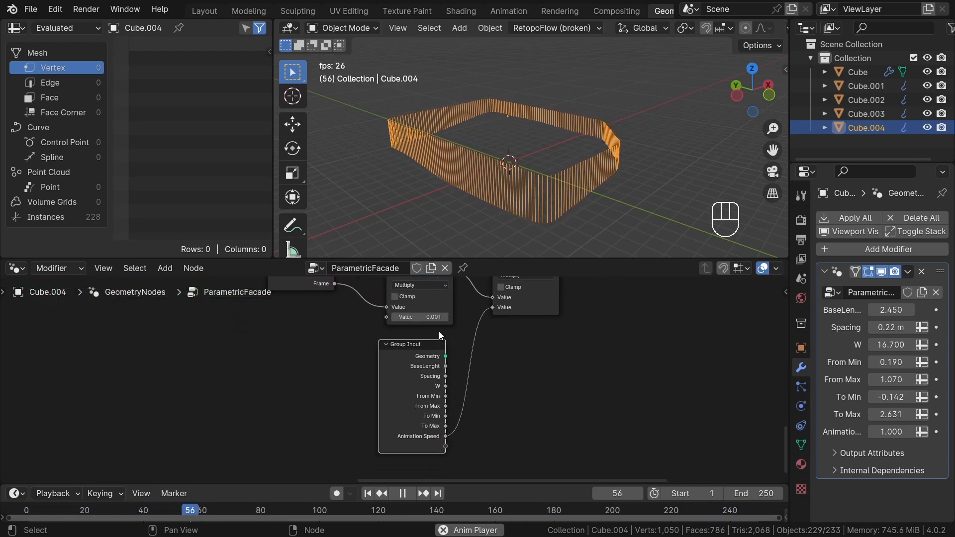
{"action": "scroll", "coordinate": [446, 360], "scroll_direction": "down", "scroll_amount": 1}
{"action": "scroll", "coordinate": [447, 434], "scroll_direction": "up", "scroll_amount": 3}
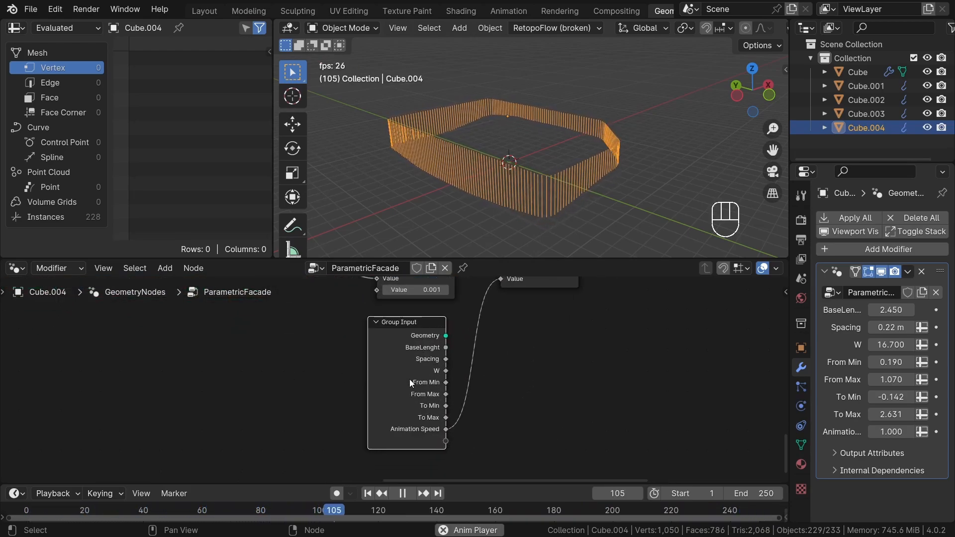
{"action": "key", "text": "ctrl+h"}
{"action": "scroll", "coordinate": [447, 360], "scroll_direction": "down", "scroll_amount": 7}
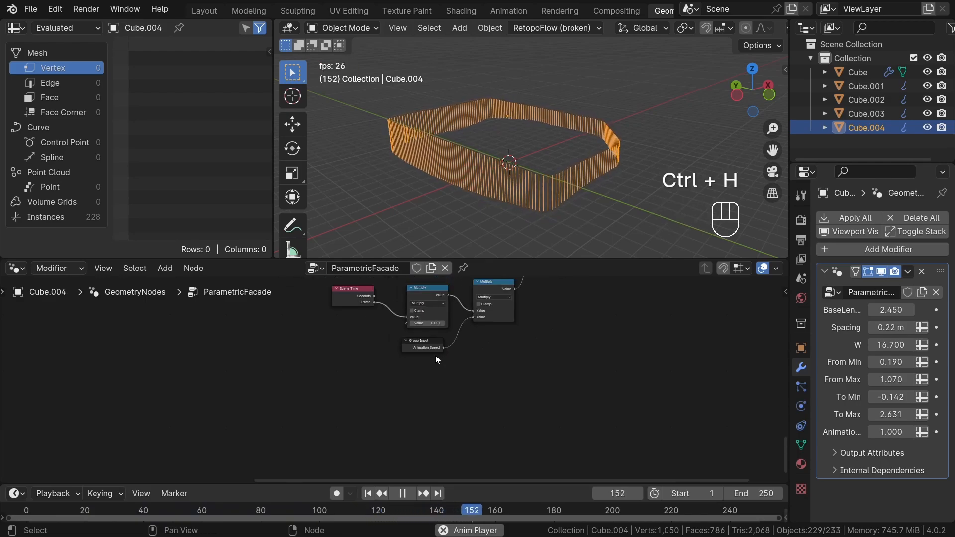
{"action": "scroll", "coordinate": [432, 355], "scroll_direction": "up", "scroll_amount": 8}
{"action": "left_click", "coordinate": [410, 380]}
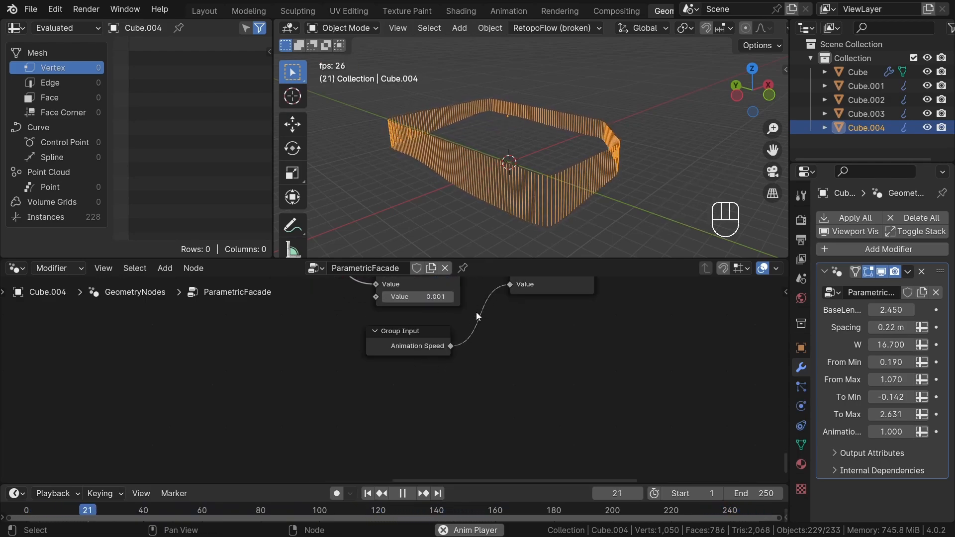
{"action": "scroll", "coordinate": [447, 347], "scroll_direction": "down", "scroll_amount": 2}
{"action": "scroll", "coordinate": [417, 345], "scroll_direction": "down", "scroll_amount": 8}
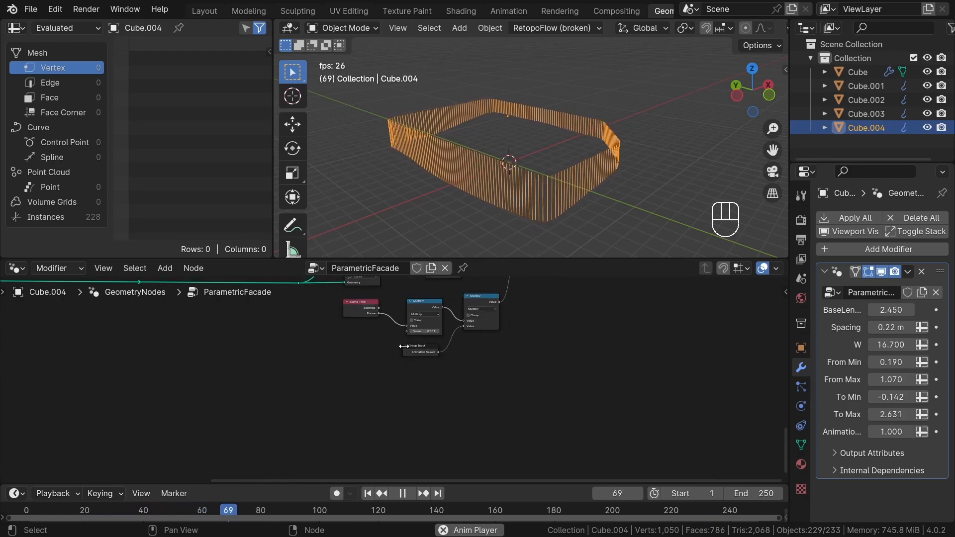
- Hide the unused sockets on the Group Input nodes in the Base Curve Instances and Mesh to Curve frames, and save the file
{"action": "middle_click_drag", "start_coordinate": [305, 294], "coordinate": [457, 405]}
{"action": "middle_click_drag", "start_coordinate": [351, 361], "coordinate": [453, 385]}
{"action": "left_click", "coordinate": [365, 378]}
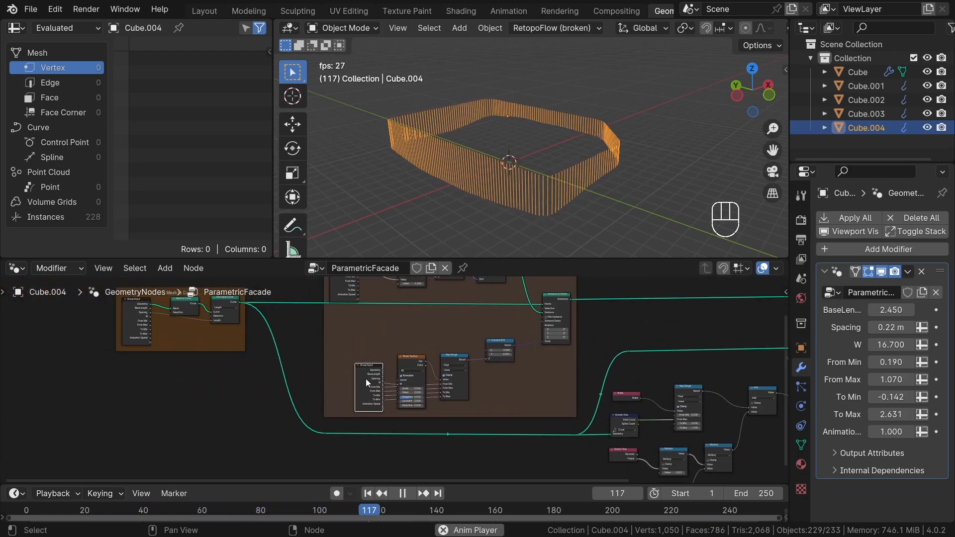
{"action": "key", "text": "ctrl+h"}
{"action": "middle_click_drag", "start_coordinate": [366, 305], "coordinate": [457, 375]}
{"action": "left_click", "coordinate": [426, 344]}
{"action": "key", "text": "ctrl+h"}
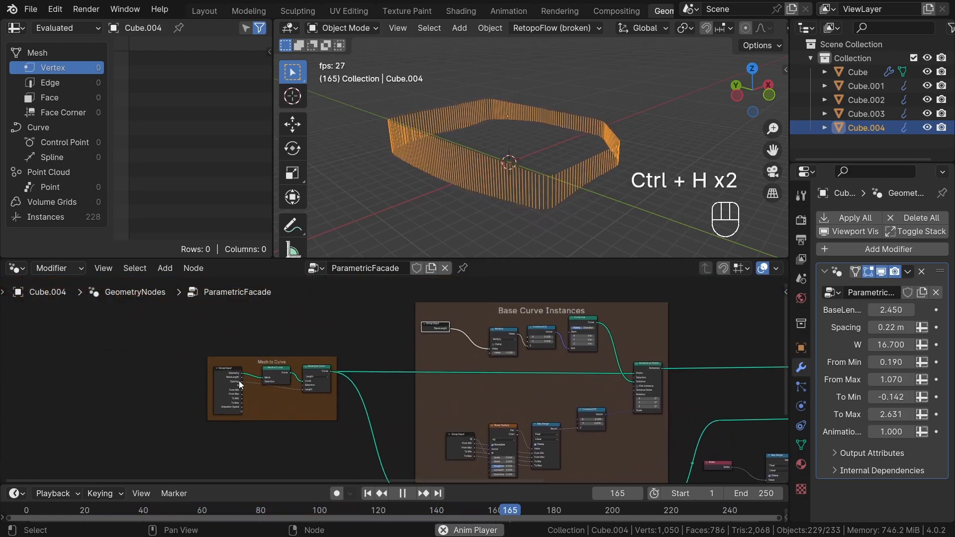
{"action": "key", "text": "ctrl+s"}
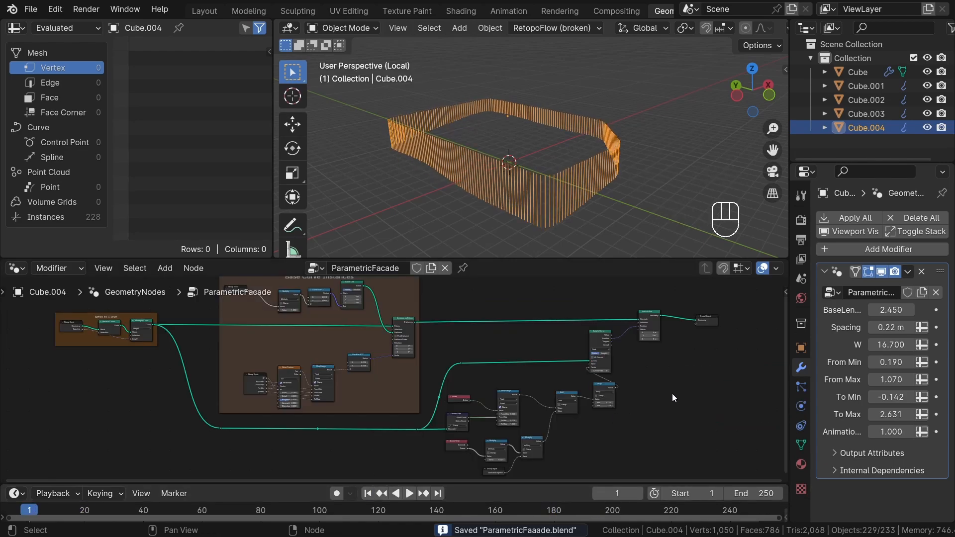
- Move the Group Output node farther out and shift the animation nodes with their reroute away from the Base Curve Instances frame
{"action": "scroll", "coordinate": [659, 388], "scroll_direction": "down", "scroll_amount": 7}
{"action": "middle_click_drag", "start_coordinate": [652, 383], "coordinate": [463, 380]}
{"action": "scroll", "coordinate": [512, 360], "scroll_direction": "up", "scroll_amount": 6}
{"action": "left_click_drag", "start_coordinate": [489, 349], "coordinate": [590, 344]}
{"action": "scroll", "coordinate": [482, 426], "scroll_direction": "down", "scroll_amount": 2}
{"action": "left_click_drag", "start_coordinate": [482, 443], "coordinate": [287, 304]}
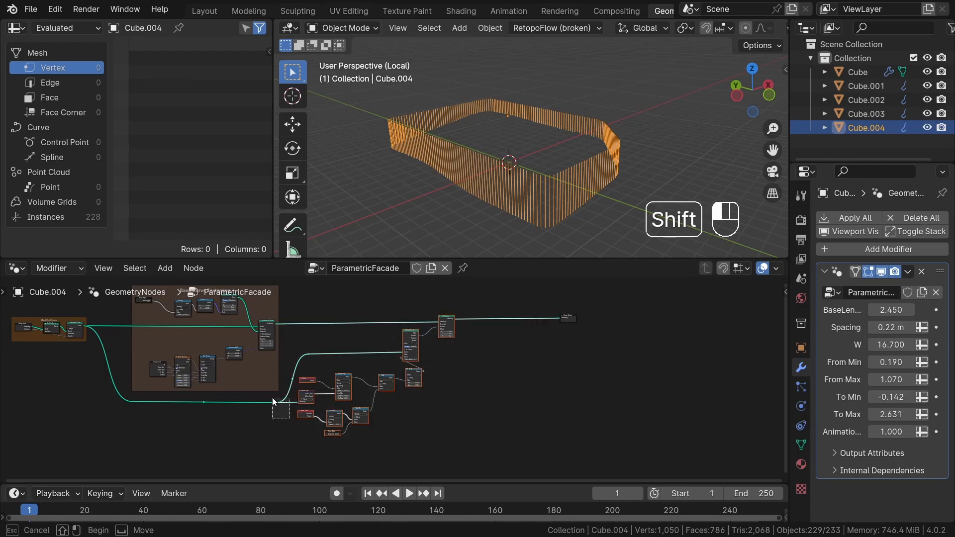
{"action": "left_click", "coordinate": [283, 402], "text": "shift"}
{"action": "key", "text": "g"}
{"action": "left_click", "coordinate": [360, 364]}
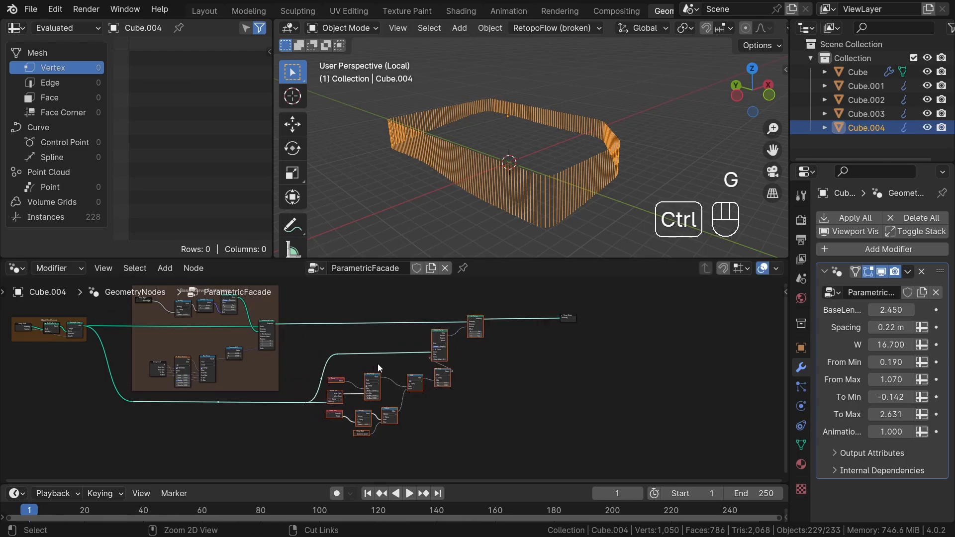
- Join the selected animation nodes into a new frame and label it Animation
{"action": "key", "text": "ctrl+j"}
{"action": "scroll", "coordinate": [415, 312], "scroll_direction": "up", "scroll_amount": 1}
{"action": "key", "text": "F2"}
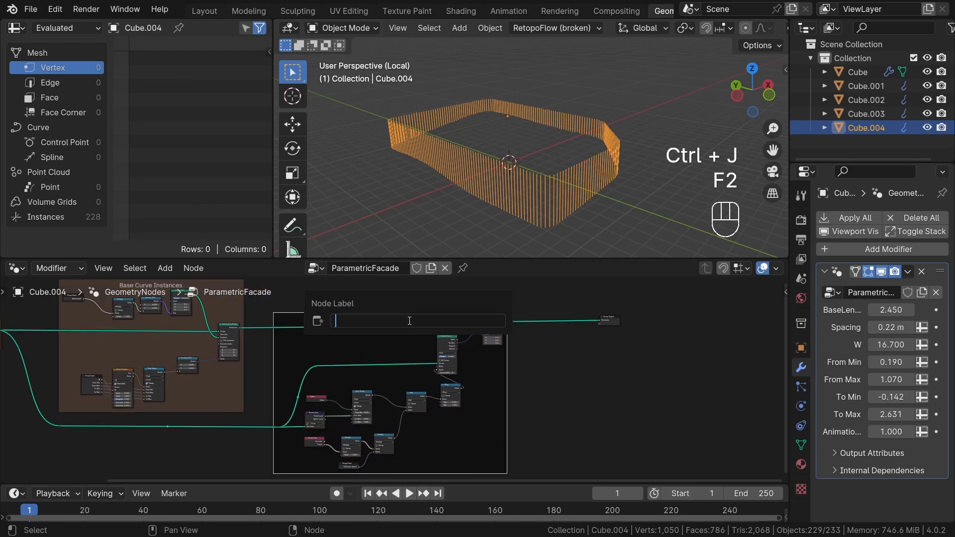
{"action": "type", "text": "Anim"}
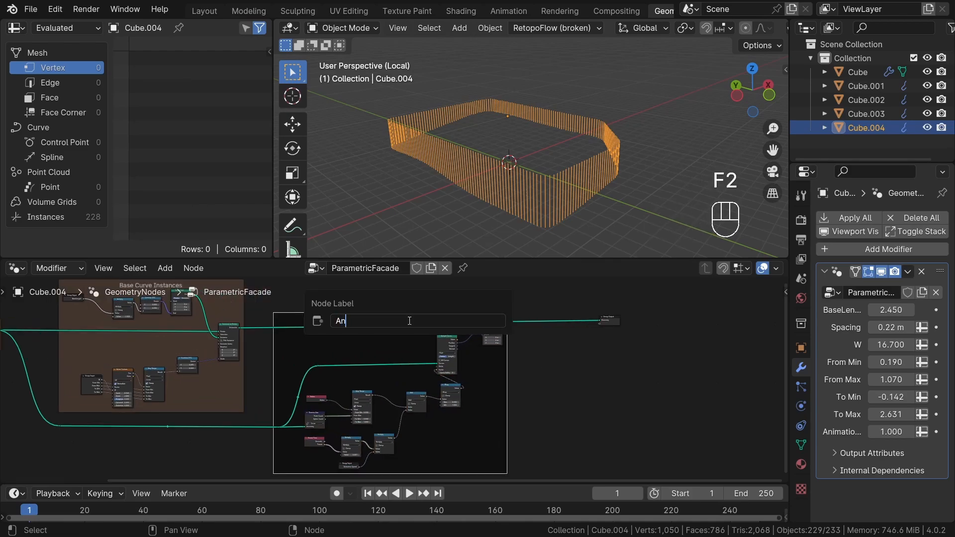
{"action": "type", "text": "ati"}
{"action": "type", "text": "on"}
{"action": "key", "text": "Return"}
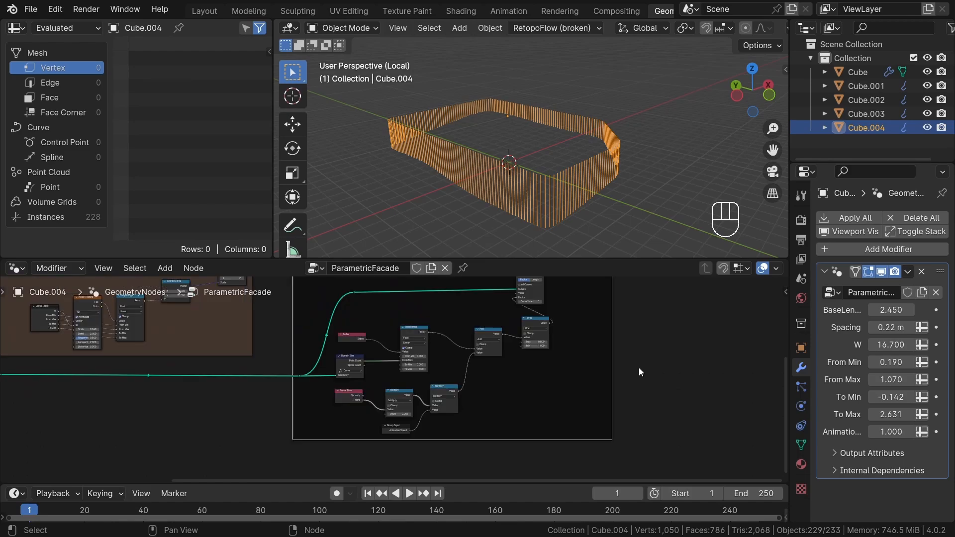
{"action": "left_click", "coordinate": [638, 368]}
{"action": "scroll", "coordinate": [615, 344], "scroll_direction": "down", "scroll_amount": 1}
{"action": "middle_click_drag", "start_coordinate": [607, 335], "coordinate": [533, 388]}
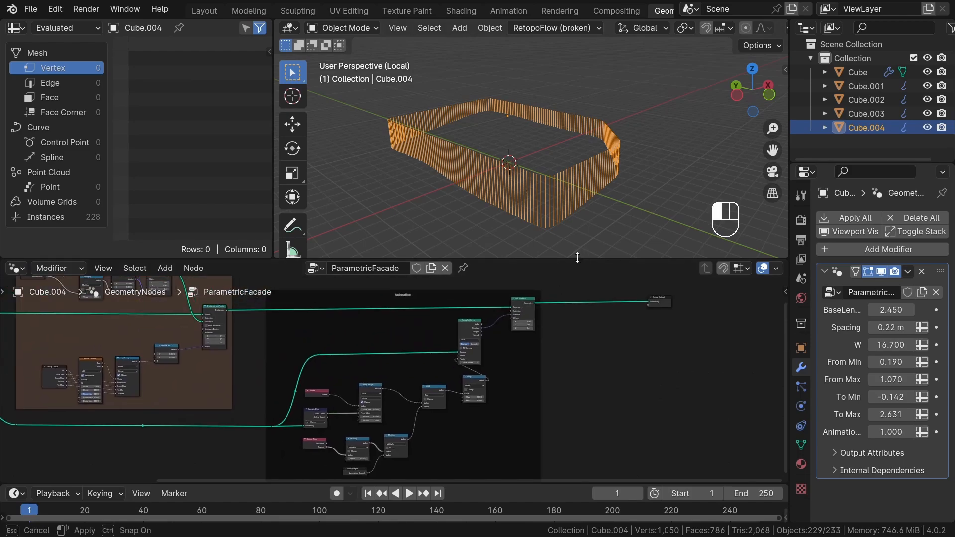
- Enlarge the node editor, join Scene Time, both Multiply nodes and the Animation Speed Group Input in a nested frame, and reposition it
{"action": "left_click_drag", "start_coordinate": [580, 258], "coordinate": [577, 238]}
{"action": "scroll", "coordinate": [571, 322], "scroll_direction": "down", "scroll_amount": 1}
{"action": "scroll", "coordinate": [464, 452], "scroll_direction": "up", "scroll_amount": 4}
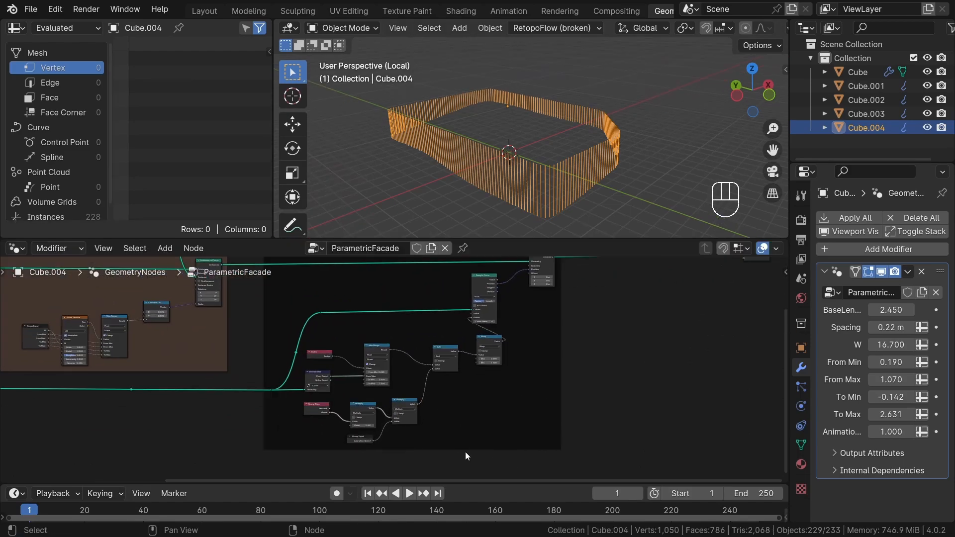
{"action": "left_click_drag", "start_coordinate": [464, 406], "coordinate": [301, 360]}
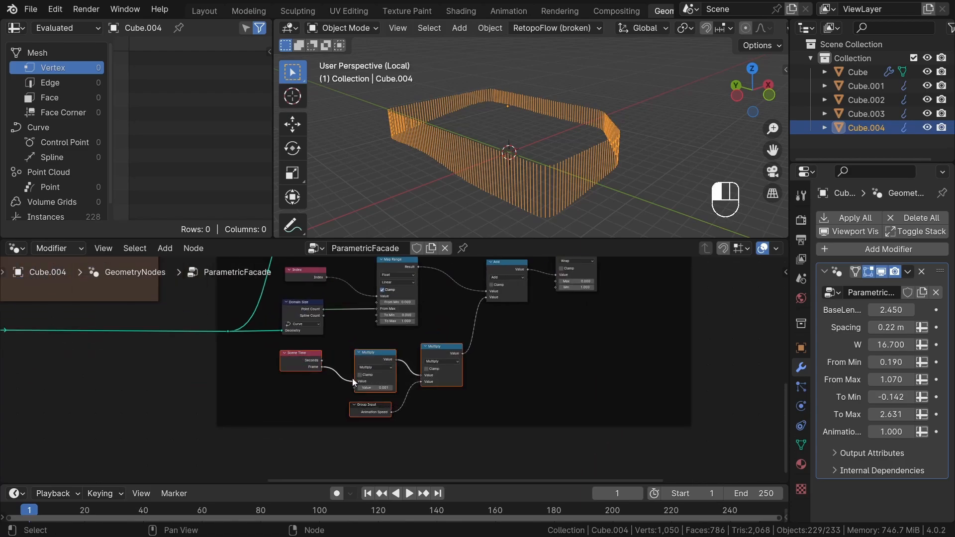
{"action": "key", "text": "ctrl+j"}
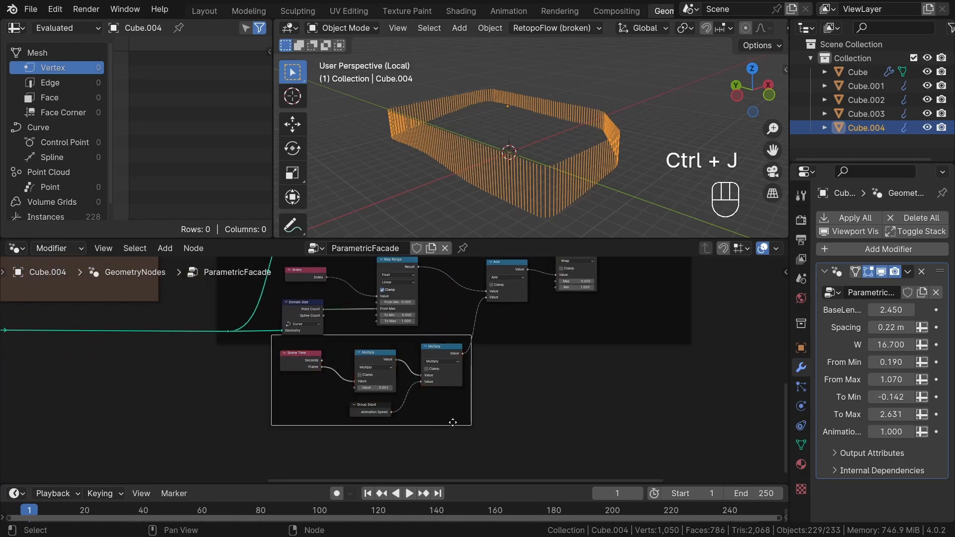
{"action": "key", "text": "g"}
{"action": "key", "text": "g"}
{"action": "key", "text": "g"}
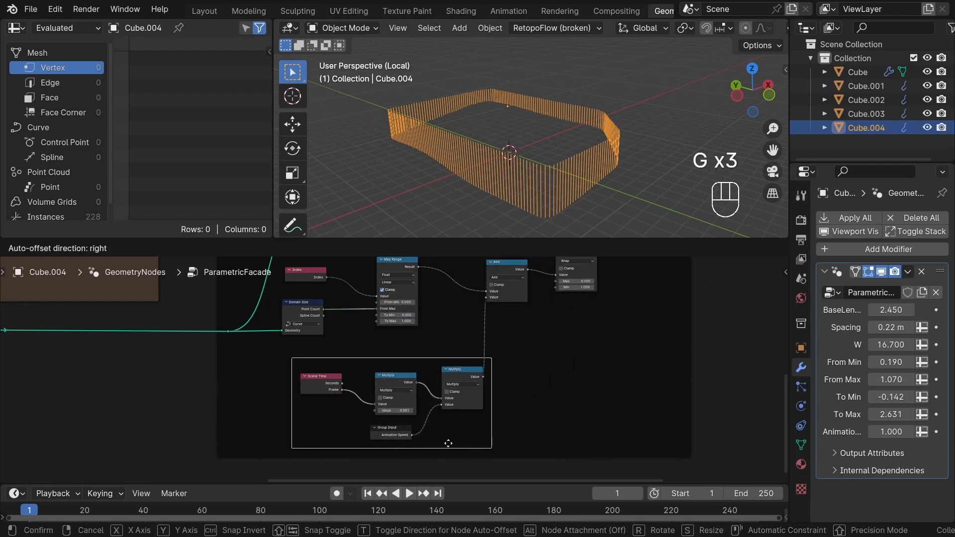
{"action": "left_click", "coordinate": [427, 427]}
- Enable a custom colour on the Scene Time nodes' frame and make it a muted olive brown
{"action": "key", "text": "n"}
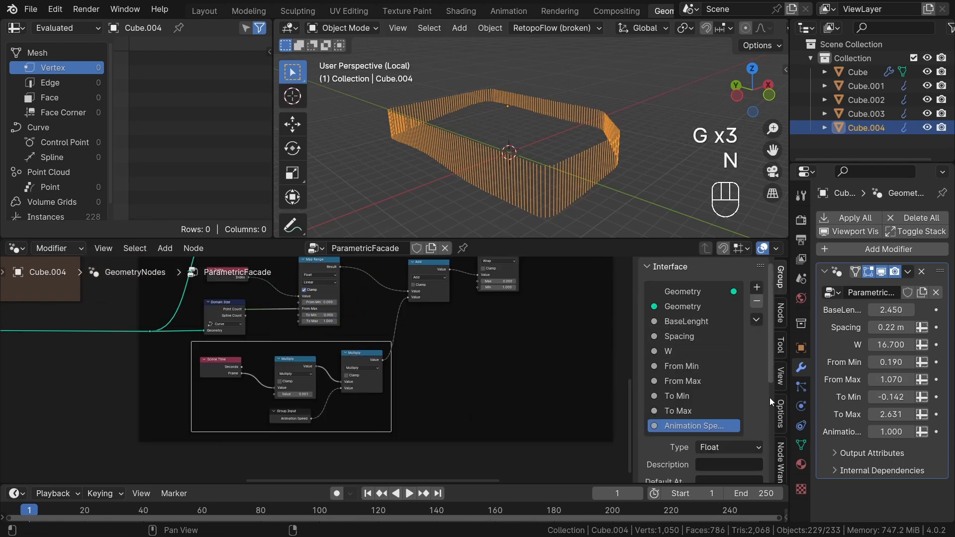
{"action": "left_click", "coordinate": [779, 312]}
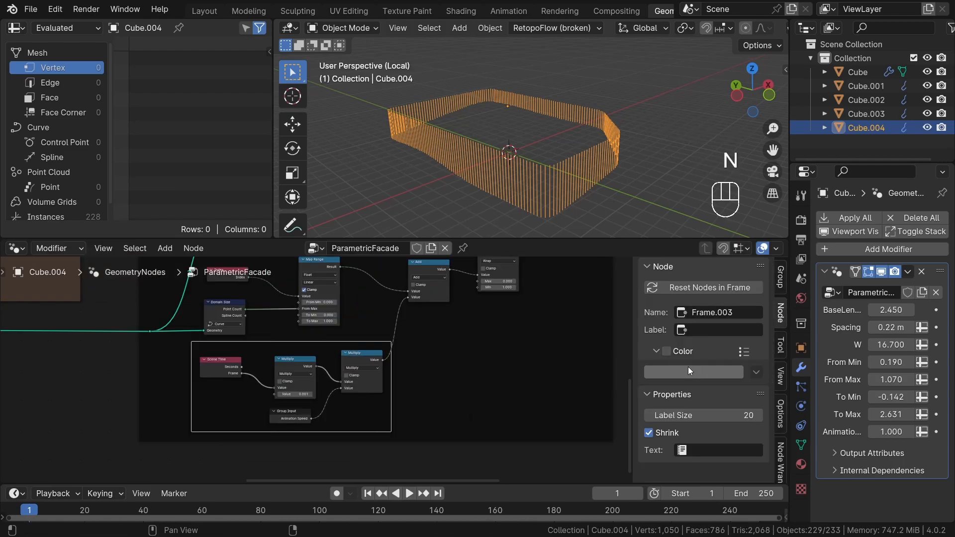
{"action": "left_click", "coordinate": [666, 351]}
{"action": "left_click", "coordinate": [659, 373]}
{"action": "scroll", "coordinate": [659, 368], "scroll_direction": "down", "scroll_amount": 5}
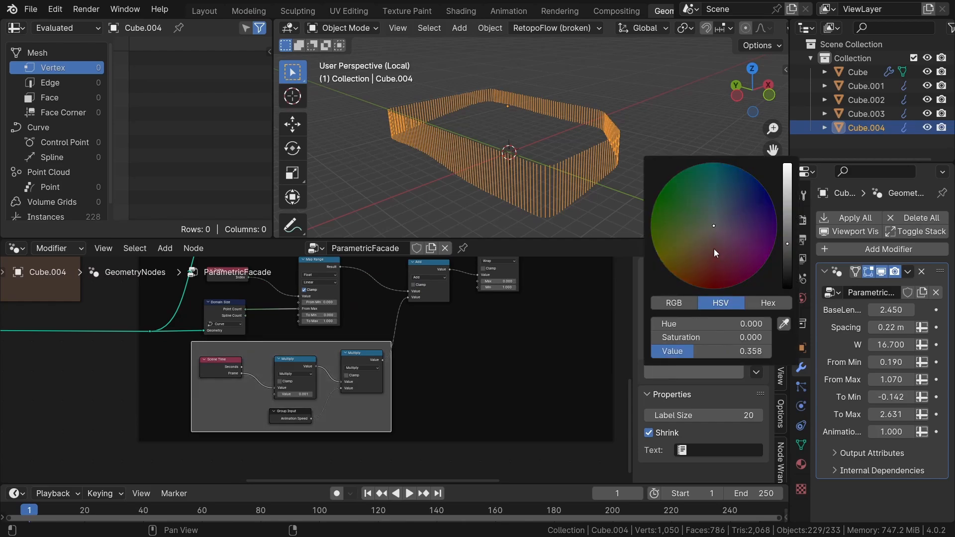
{"action": "left_click_drag", "start_coordinate": [714, 248], "coordinate": [703, 237]}
- Label the olive-brown frame Time and adjust its position slightly
{"action": "key", "text": "F1"}
{"action": "key", "text": "F2"}
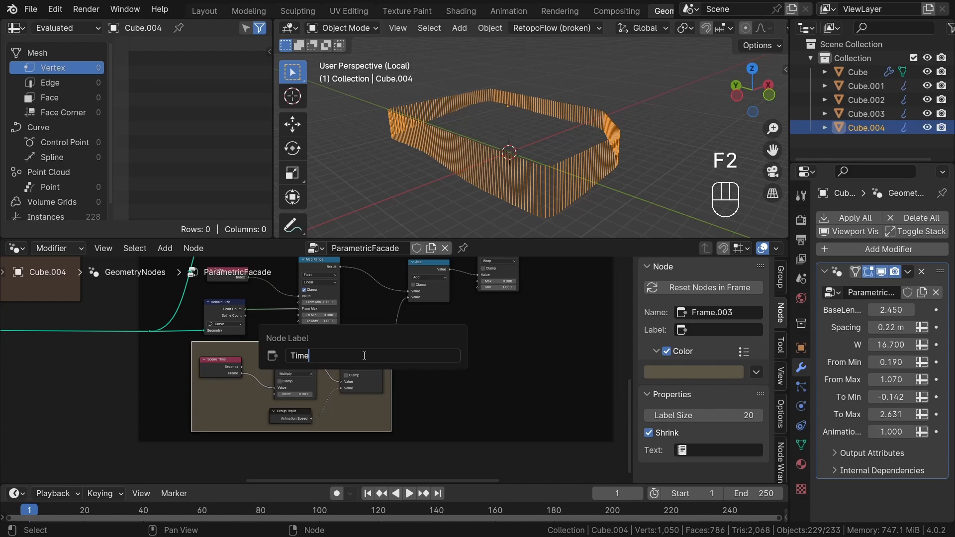
{"action": "key", "text": "Return"}
{"action": "scroll", "coordinate": [333, 307], "scroll_direction": "down", "scroll_amount": 1}
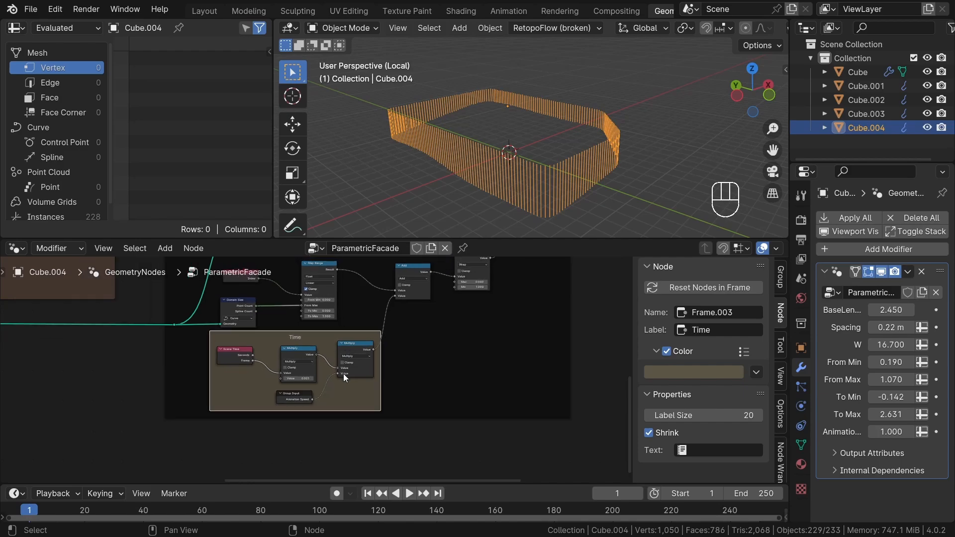
{"action": "left_click_drag", "start_coordinate": [343, 384], "coordinate": [341, 393]}
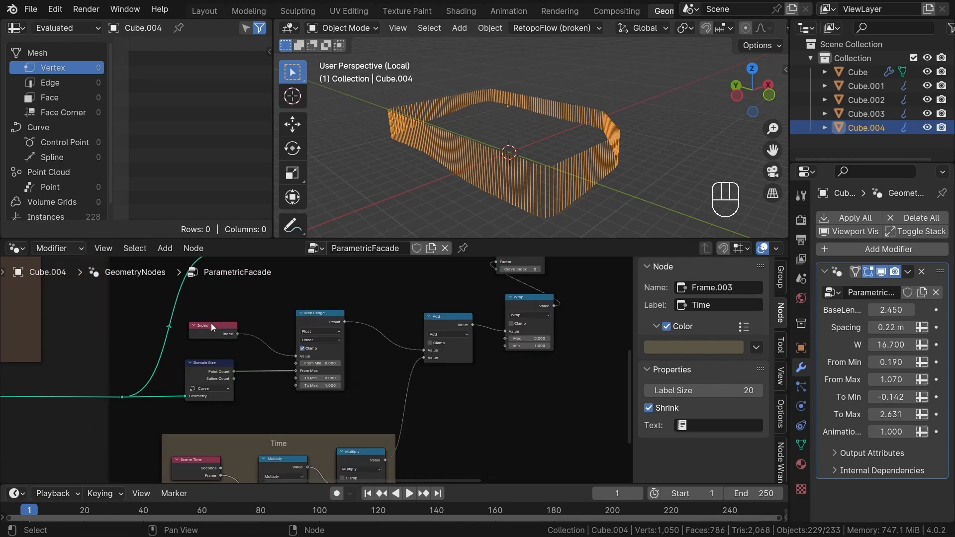
- Tidy the Index, Domain Size and Map Range nodes, join them in a new frame, and nudge the frame into place
{"action": "left_click_drag", "start_coordinate": [211, 323], "coordinate": [209, 315]}
{"action": "left_click_drag", "start_coordinate": [223, 365], "coordinate": [222, 352]}
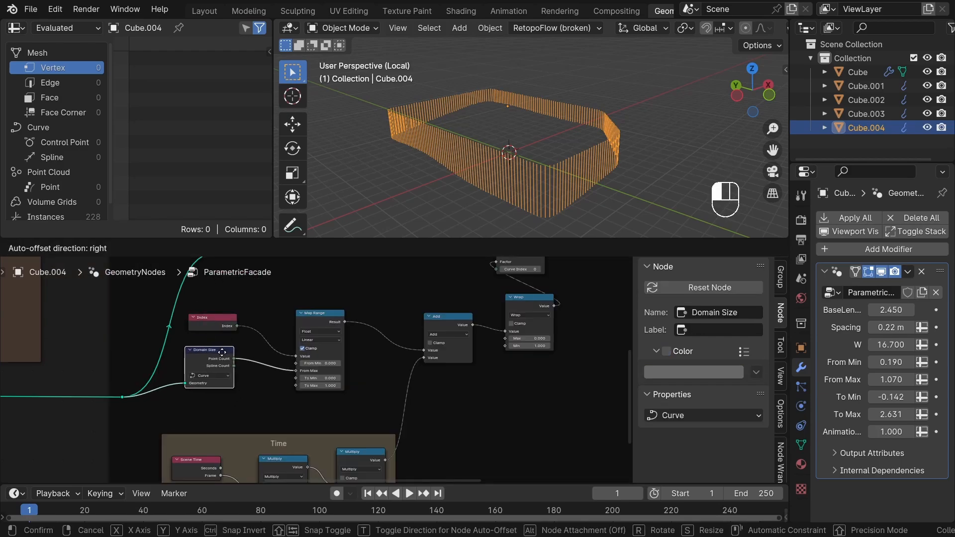
{"action": "left_click", "coordinate": [222, 352]}
{"action": "left_click_drag", "start_coordinate": [318, 313], "coordinate": [302, 310]}
{"action": "left_click_drag", "start_coordinate": [353, 416], "coordinate": [206, 306]}
{"action": "key", "text": "ctrl+j"}
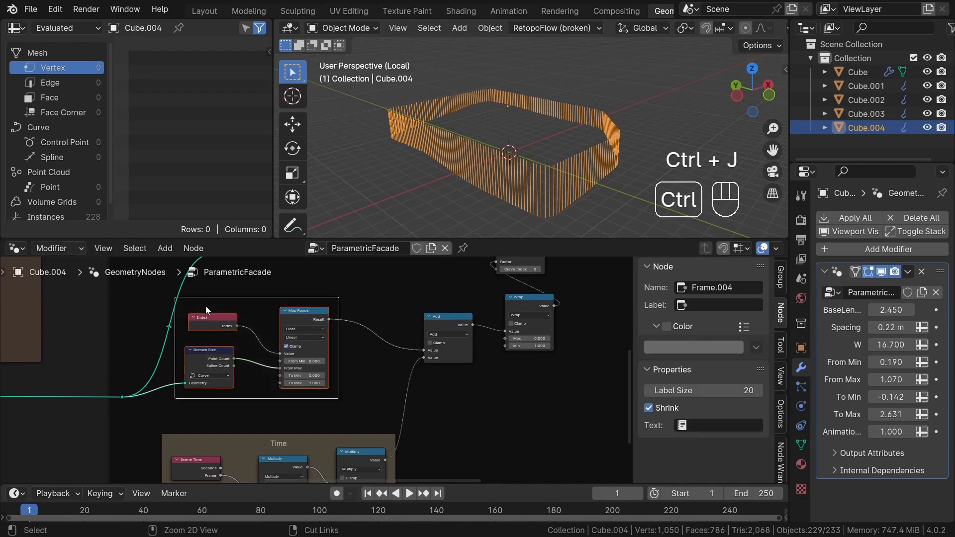
{"action": "key", "text": "g"}
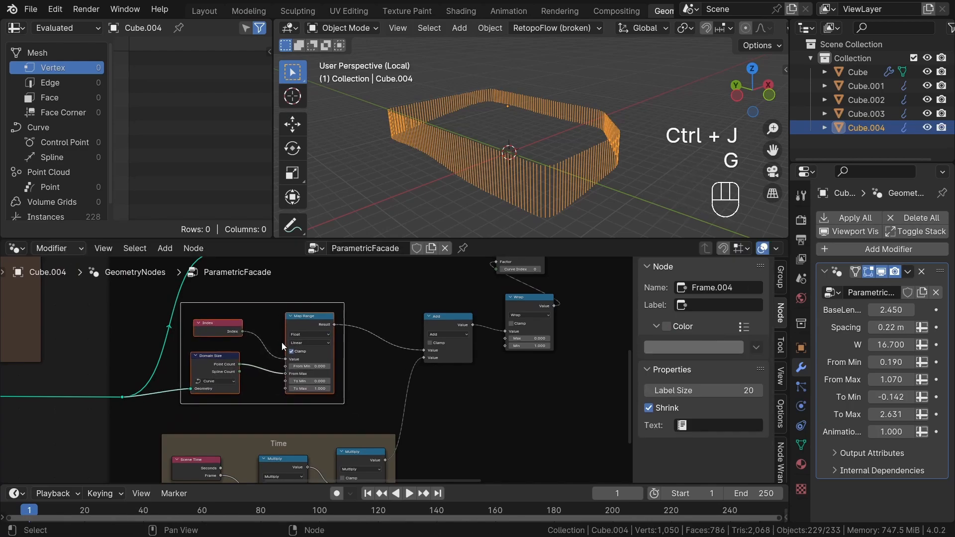
- Give the Index and Map Range frame a custom muted red colour and label it Intex to Factor
{"action": "left_click", "coordinate": [667, 325]}
{"action": "left_click", "coordinate": [672, 346]}
{"action": "left_click_drag", "start_coordinate": [736, 214], "coordinate": [721, 231]}
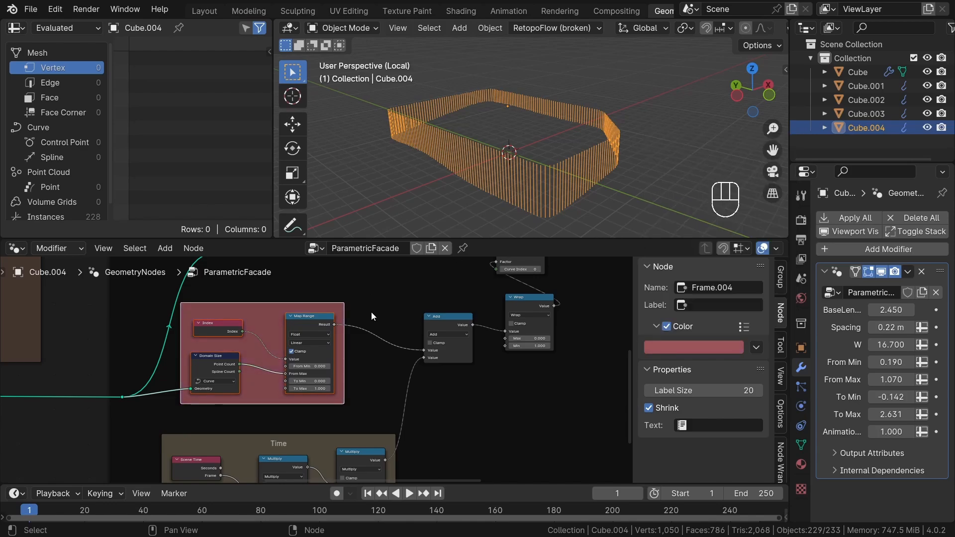
{"action": "key", "text": "F2"}
{"action": "key", "text": "BackSpace"}
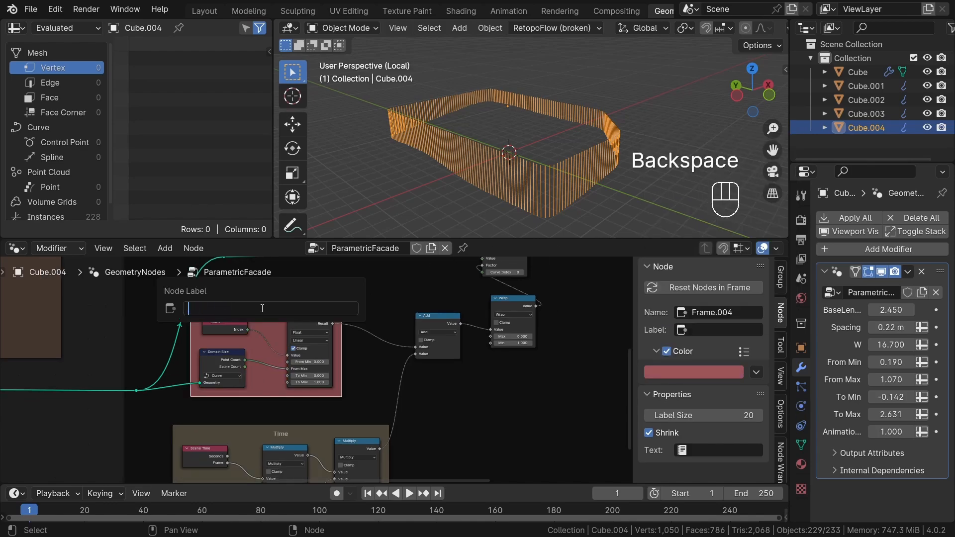
{"action": "type", "text": "Intex to"}
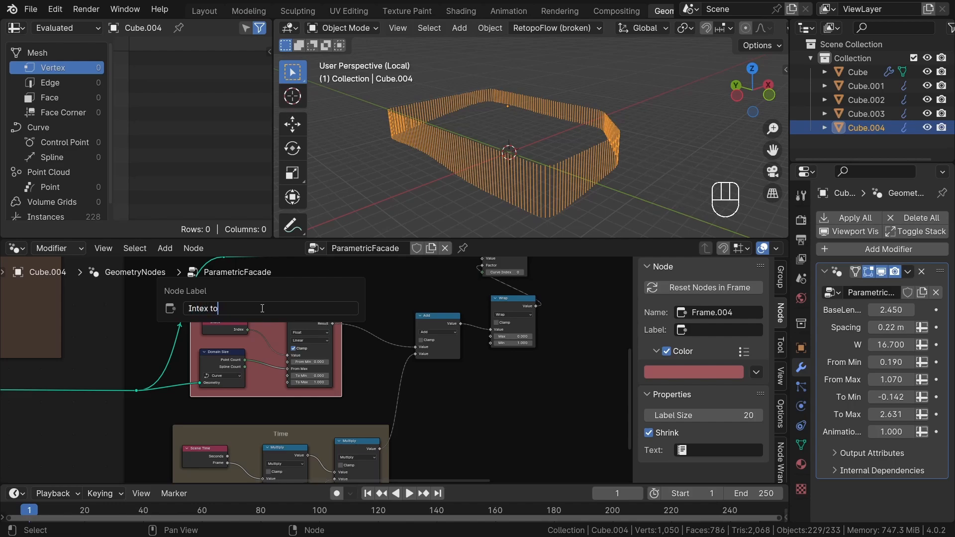
{"action": "type", "text": " Factor"}
{"action": "key", "text": "Return"}
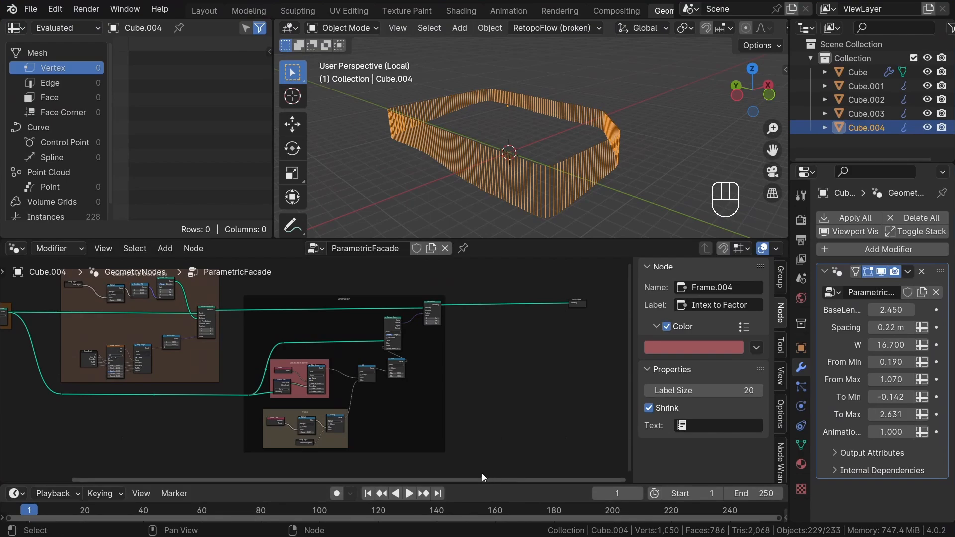
- Move the Group Output node farther from Set Position to make room for more nodes
{"action": "scroll", "coordinate": [489, 390], "scroll_direction": "down", "scroll_amount": 8}
{"action": "middle_click_drag", "start_coordinate": [484, 377], "coordinate": [398, 389]}
{"action": "scroll", "coordinate": [397, 389], "scroll_direction": "up", "scroll_amount": 6}
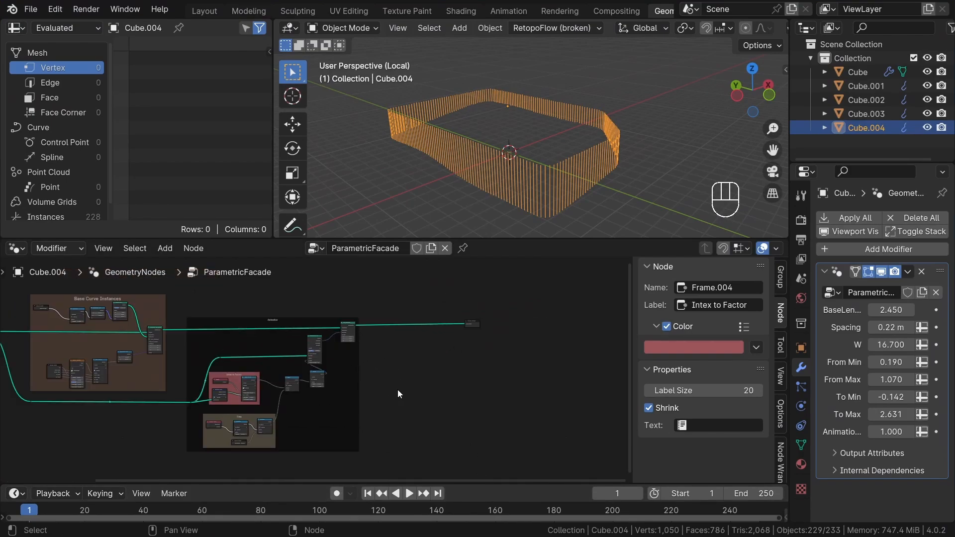
{"action": "scroll", "coordinate": [431, 394], "scroll_direction": "up", "scroll_amount": 5}
{"action": "scroll", "coordinate": [420, 360], "scroll_direction": "up", "scroll_amount": 1}
{"action": "scroll", "coordinate": [557, 148], "scroll_direction": "up", "scroll_amount": 3}
{"action": "mouse_move", "coordinate": [563, 157]}
{"action": "middle_mouse_down"}
{"action": "mouse_move", "coordinate": [577, 134]}
{"action": "mouse_move", "coordinate": [570, 148]}
{"action": "middle_mouse_up"}
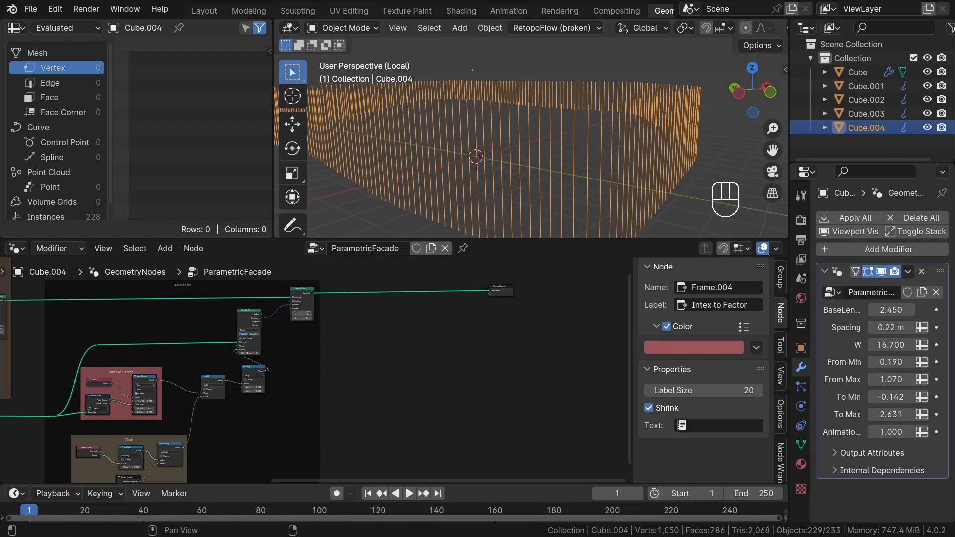
{"action": "scroll", "coordinate": [388, 338], "scroll_direction": "up", "scroll_amount": 2}
{"action": "middle_click_drag", "start_coordinate": [387, 338], "coordinate": [337, 367]}
{"action": "scroll", "coordinate": [443, 321], "scroll_direction": "up", "scroll_amount": 5}
{"action": "left_click_drag", "start_coordinate": [481, 315], "coordinate": [565, 321]}
{"action": "left_click", "coordinate": [393, 325]}
- Insert a Realize Instances node on the link between Set Position and Group Output
{"action": "scroll", "coordinate": [389, 323], "scroll_direction": "up", "scroll_amount": 1}
{"action": "scroll", "coordinate": [387, 326], "scroll_direction": "up", "scroll_amount": 1}
{"action": "middle_click_drag", "start_coordinate": [390, 322], "coordinate": [365, 343]}
{"action": "scroll", "coordinate": [367, 328], "scroll_direction": "down", "scroll_amount": 1}
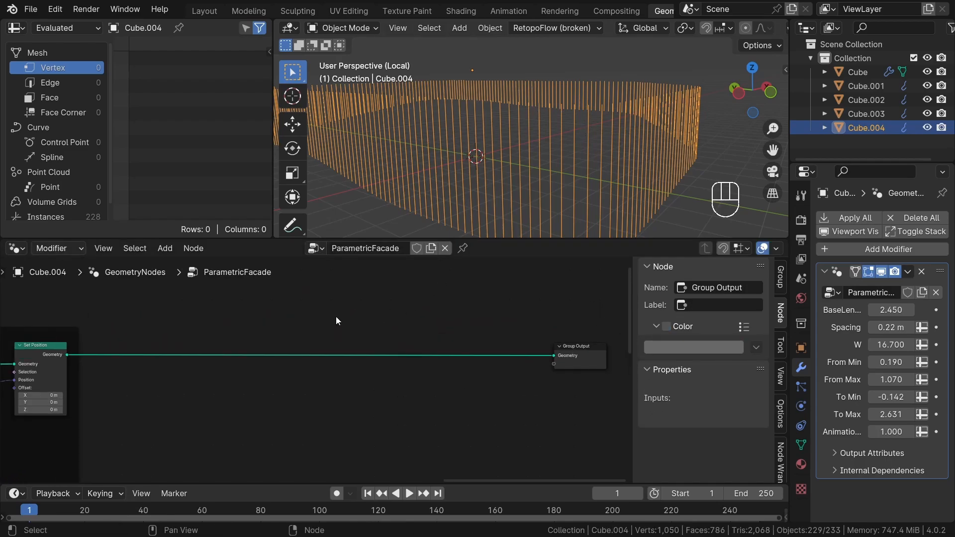
{"action": "key", "text": "shift+a"}
{"action": "left_click", "coordinate": [309, 168]}
{"action": "type", "text": "re"}
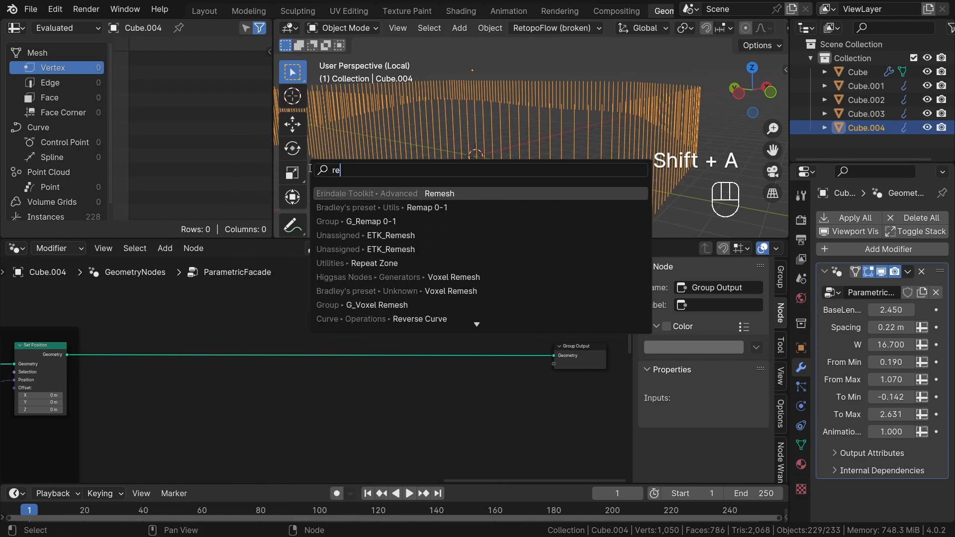
{"action": "type", "text": "a"}
{"action": "key", "text": "Return"}
{"action": "left_click", "coordinate": [115, 335]}
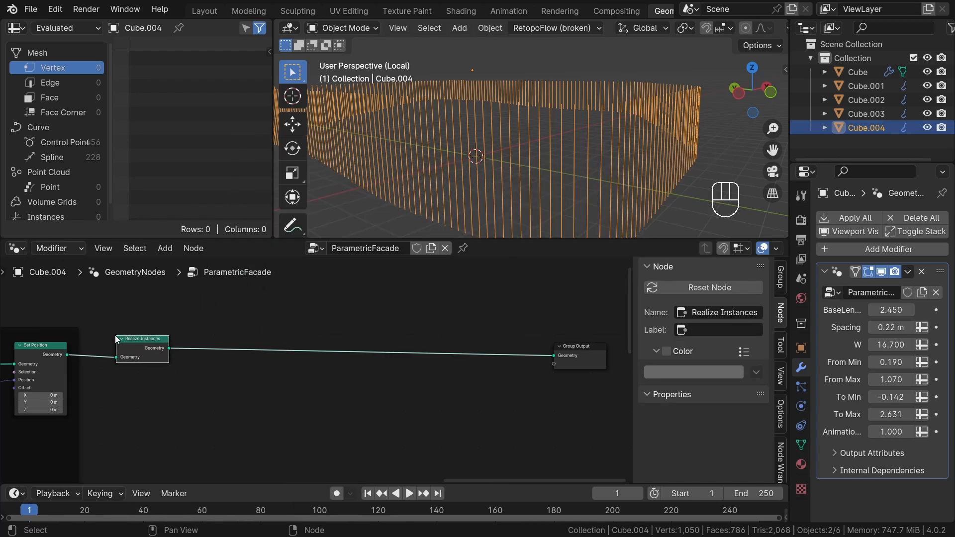
{"action": "left_click", "coordinate": [217, 325]}
- Move the Group Output node farther from Realize Instances
{"action": "middle_click_drag", "start_coordinate": [399, 359], "coordinate": [332, 363]}
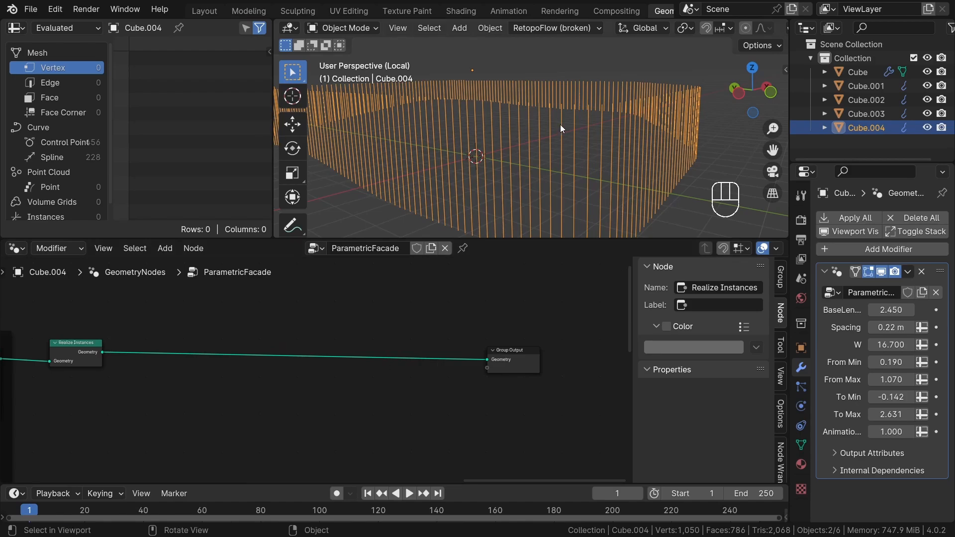
{"action": "middle_click_drag", "start_coordinate": [559, 124], "coordinate": [558, 127]}
{"action": "left_click_drag", "start_coordinate": [518, 362], "coordinate": [592, 352]}
{"action": "left_click", "coordinate": [336, 306]}
- Insert a Curve to Mesh node on the link between Realize Instances and Group Output and align it with Realize Instances
{"action": "middle_click_drag", "start_coordinate": [220, 312], "coordinate": [310, 313]}
{"action": "key", "text": "shift+a"}
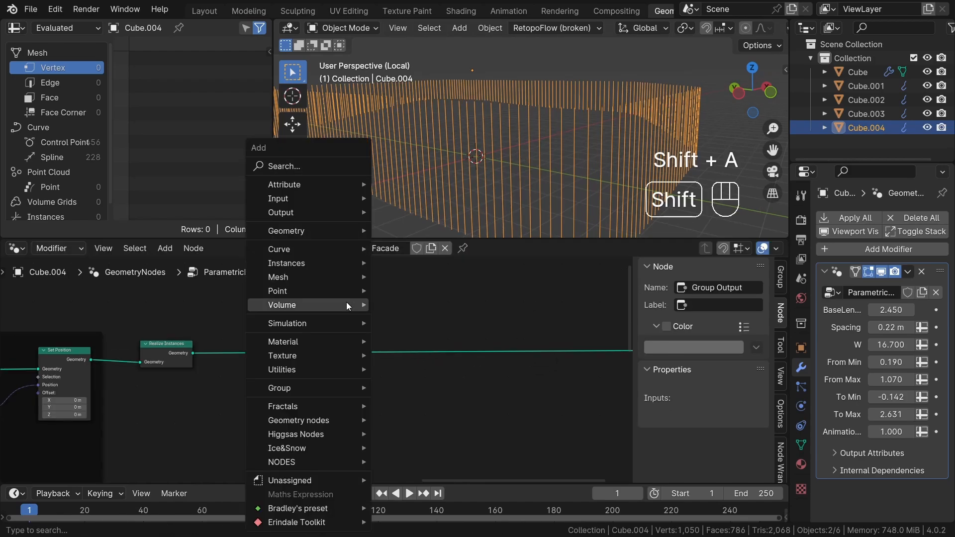
{"action": "left_click", "coordinate": [315, 170]}
{"action": "type", "text": "x"}
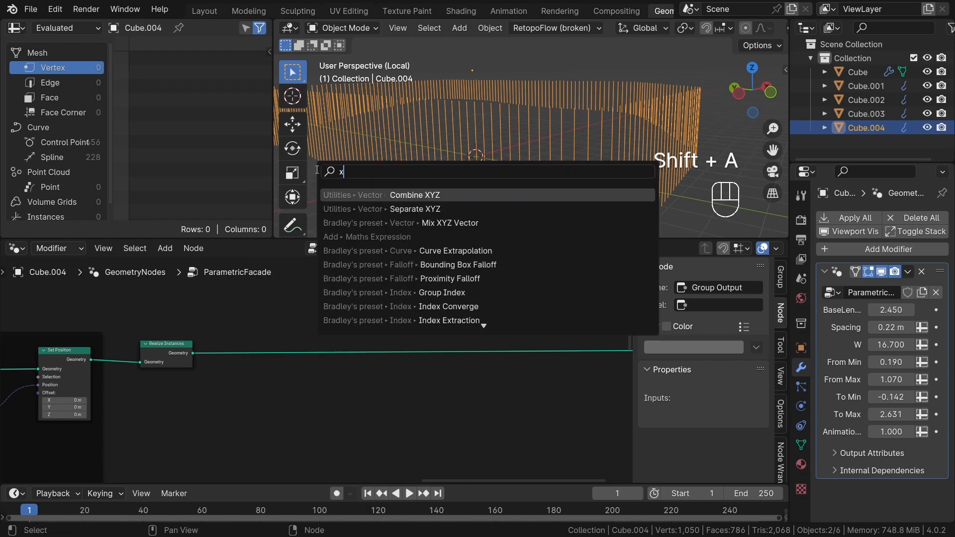
{"action": "key", "text": "BackSpace"}
{"action": "type", "text": "curve to"}
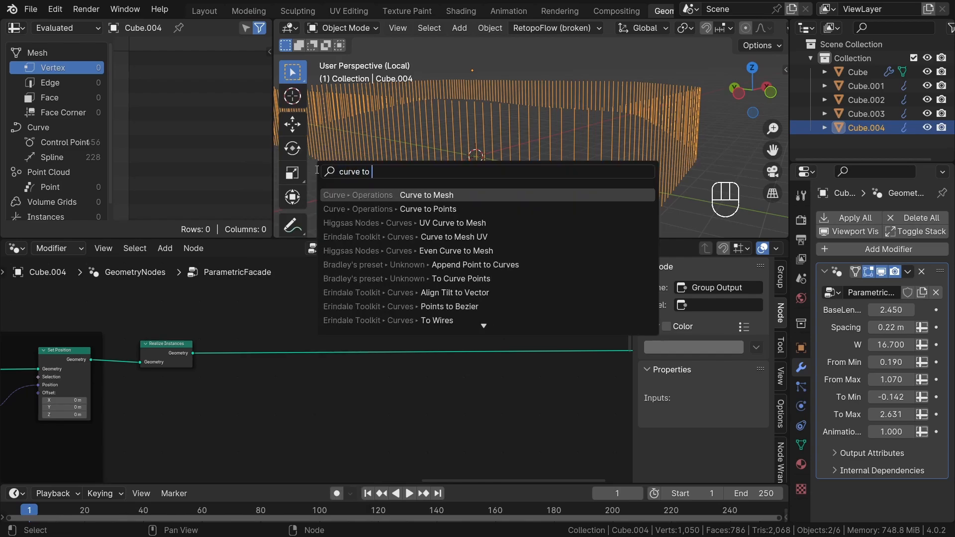
{"action": "key", "text": "Return"}
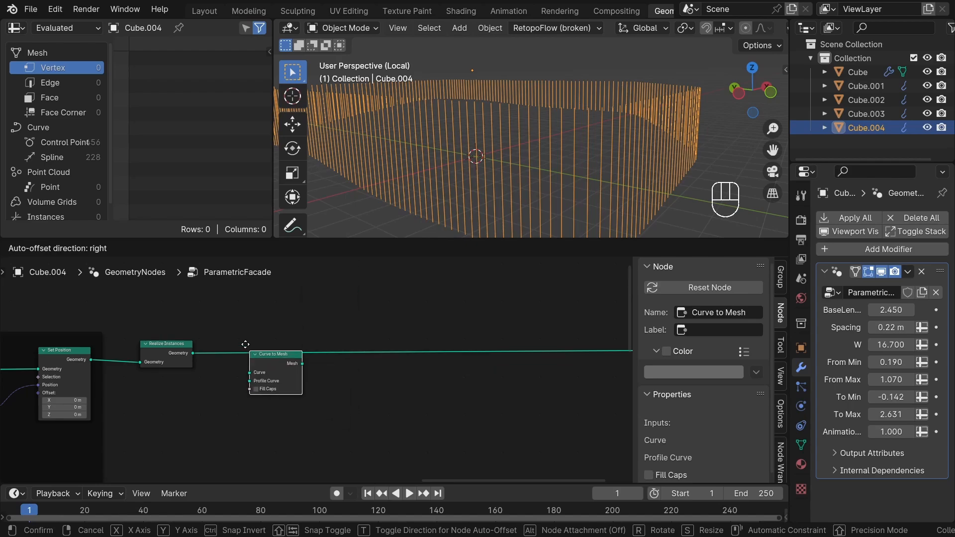
{"action": "left_click", "coordinate": [246, 333]}
{"action": "left_click", "coordinate": [389, 360]}
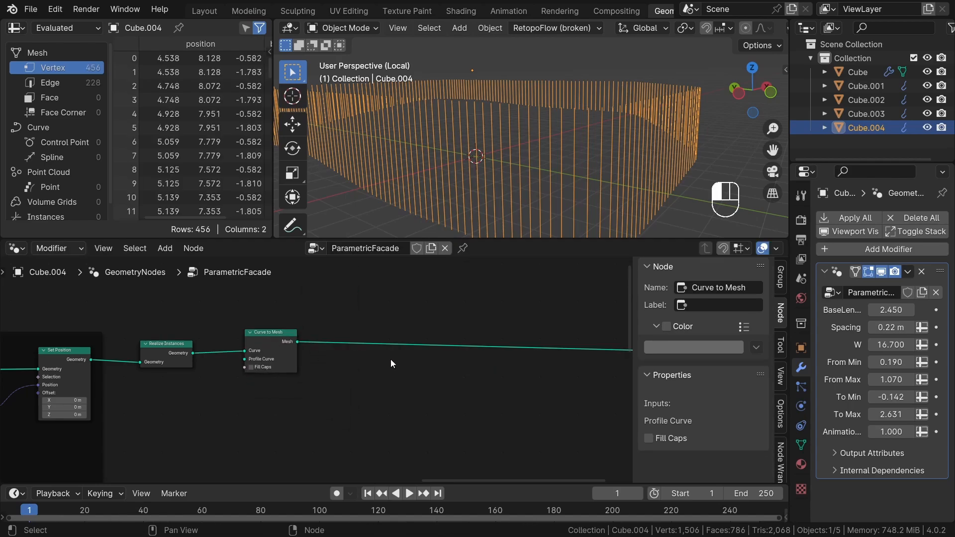
{"action": "left_click", "coordinate": [282, 354]}
{"action": "scroll", "coordinate": [247, 366], "scroll_direction": "up", "scroll_amount": 2}
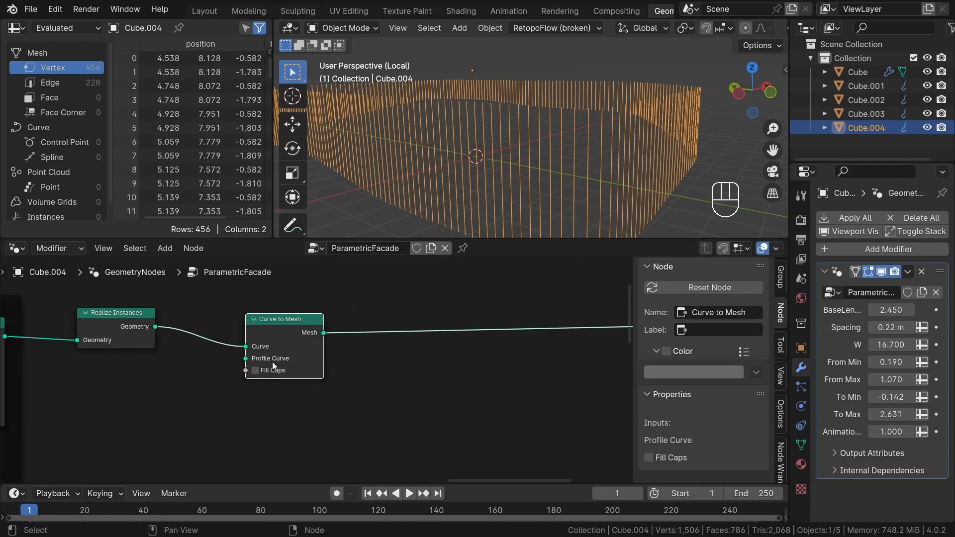
{"action": "left_click_drag", "start_coordinate": [272, 362], "coordinate": [291, 345]}
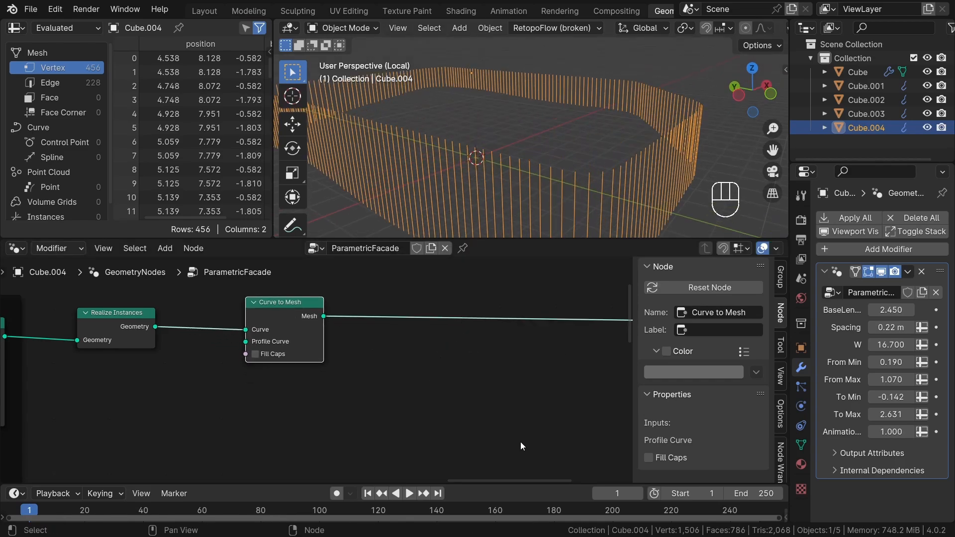
- Add a Curve Circle node below Realize Instances and connect its Curve output to Curve to Mesh's Profile Curve
{"action": "scroll", "coordinate": [320, 344], "scroll_direction": "up", "scroll_amount": 1}
{"action": "left_click", "coordinate": [381, 348]}
{"action": "key", "text": "shift+a"}
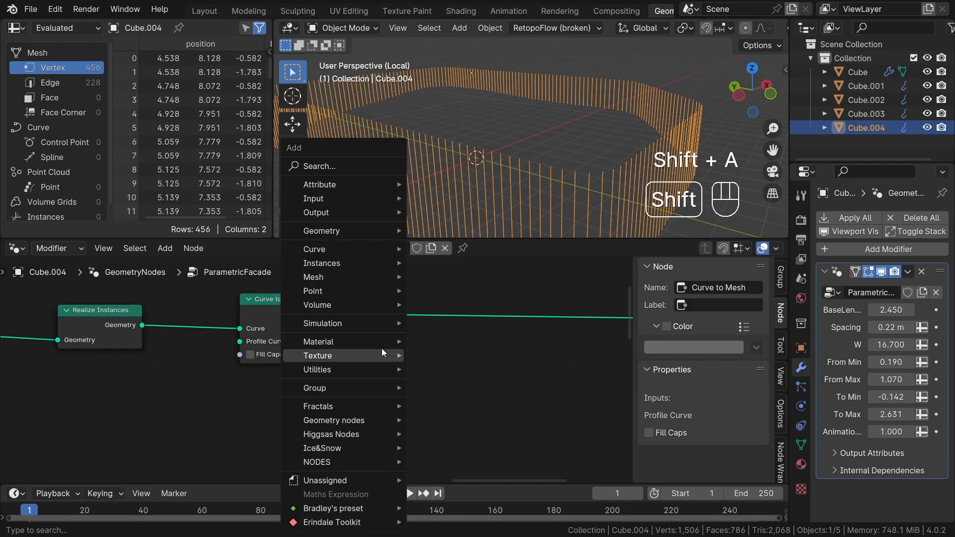
{"action": "left_click", "coordinate": [334, 168]}
{"action": "type", "text": "ci"}
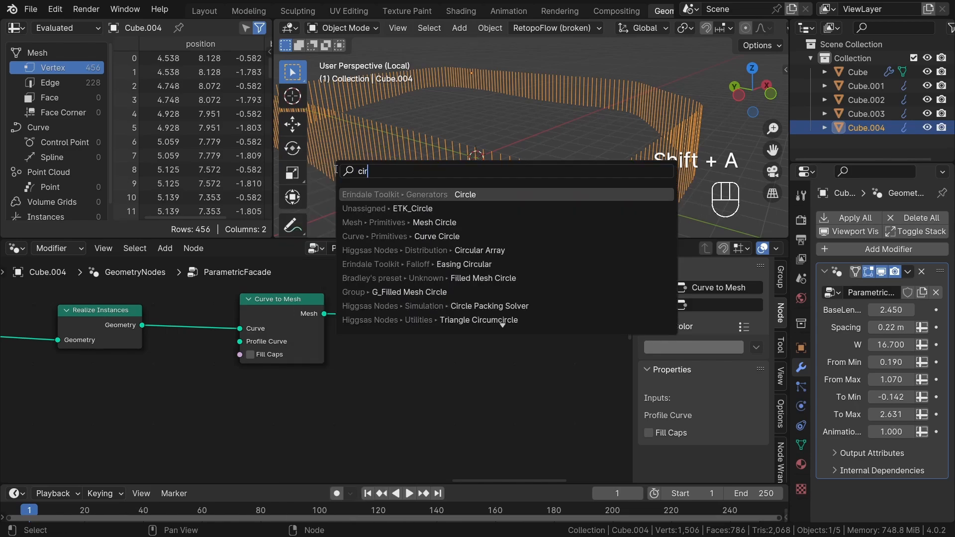
{"action": "type", "text": "r"}
{"action": "key", "text": "Down"}
{"action": "key", "text": "Down"}
{"action": "key", "text": "Down"}
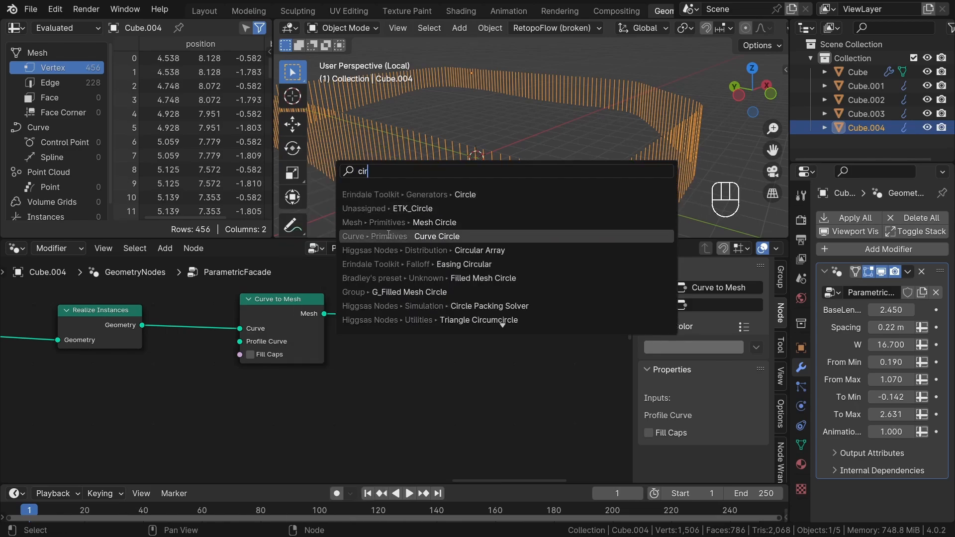
{"action": "key", "text": "Return"}
{"action": "left_click", "coordinate": [46, 367]}
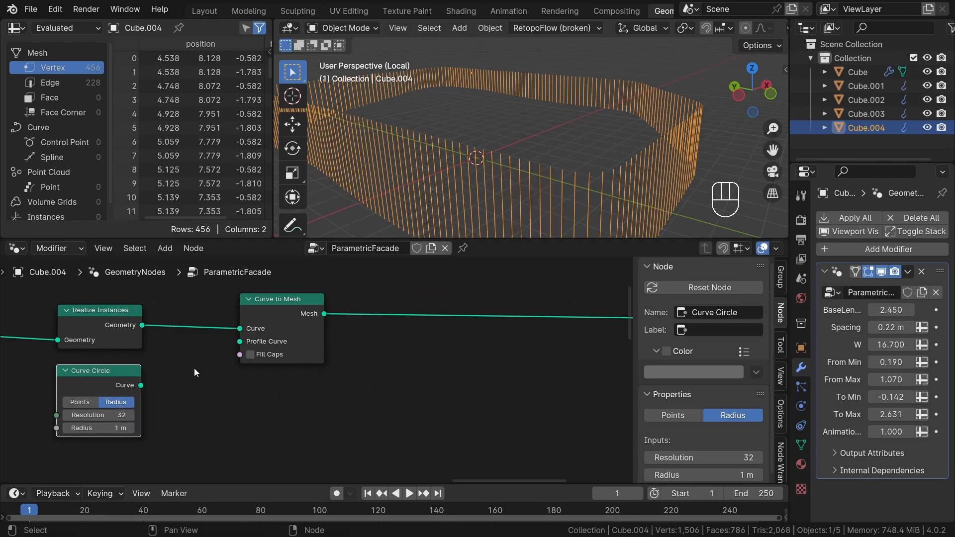
{"action": "left_click_drag", "start_coordinate": [140, 385], "coordinate": [240, 342]}
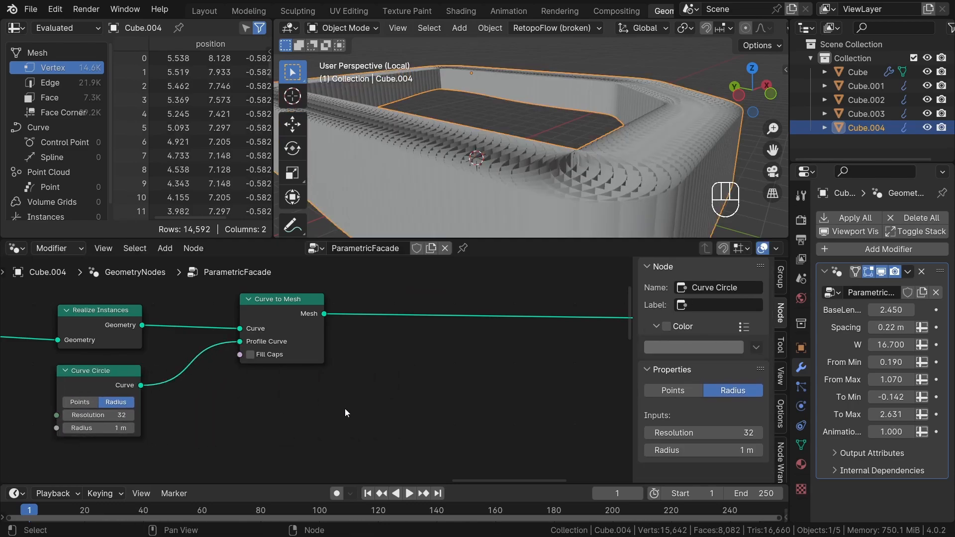
- Set the Curve Circle's radius to 0.1 m
{"action": "middle_click_drag", "start_coordinate": [522, 205], "coordinate": [577, 122]}
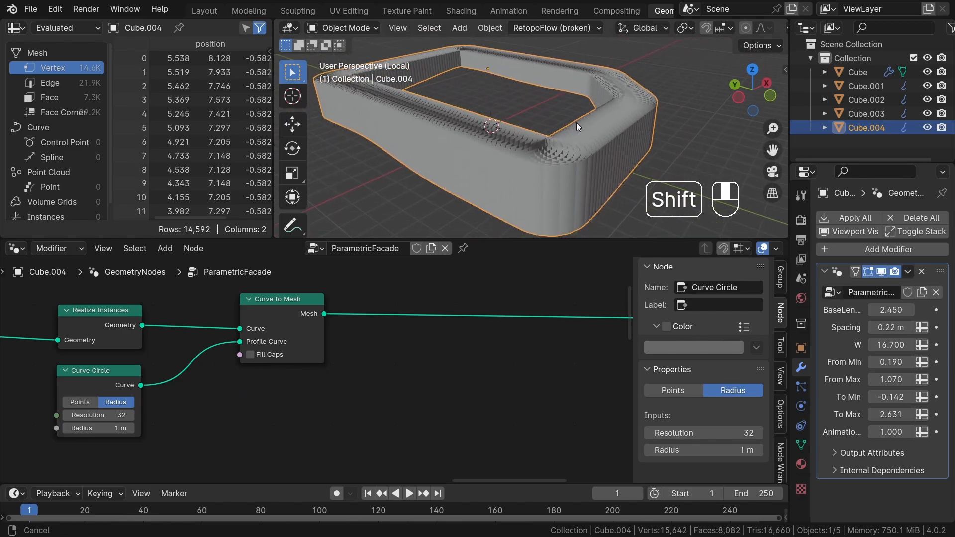
{"action": "scroll", "coordinate": [610, 165], "scroll_direction": "up", "scroll_amount": 4}
{"action": "middle_click_drag", "start_coordinate": [133, 436], "coordinate": [293, 423]}
{"action": "scroll", "coordinate": [293, 423], "scroll_direction": "up", "scroll_amount": 6}
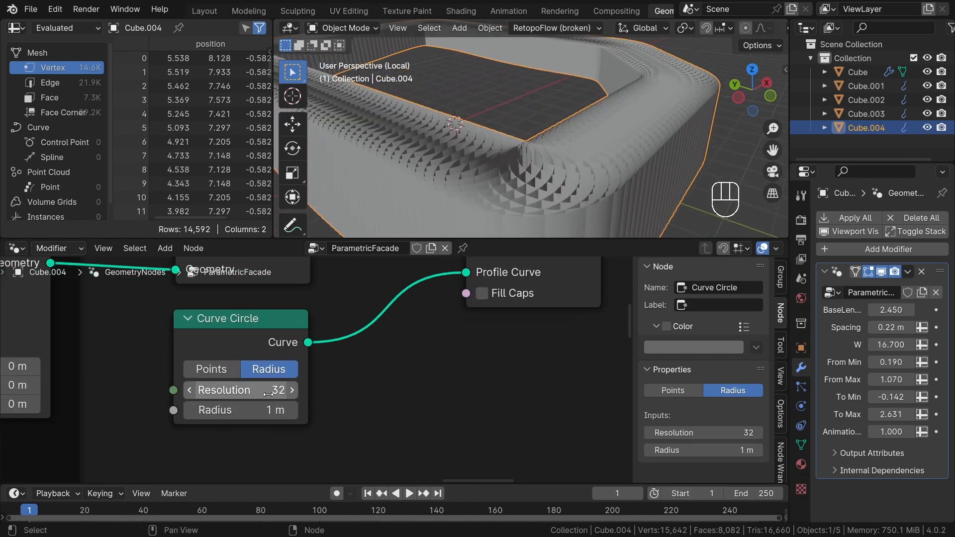
{"action": "left_click_drag", "start_coordinate": [276, 411], "coordinate": [234, 411], "text": "shift"}
{"action": "double_click", "coordinate": [248, 413]}
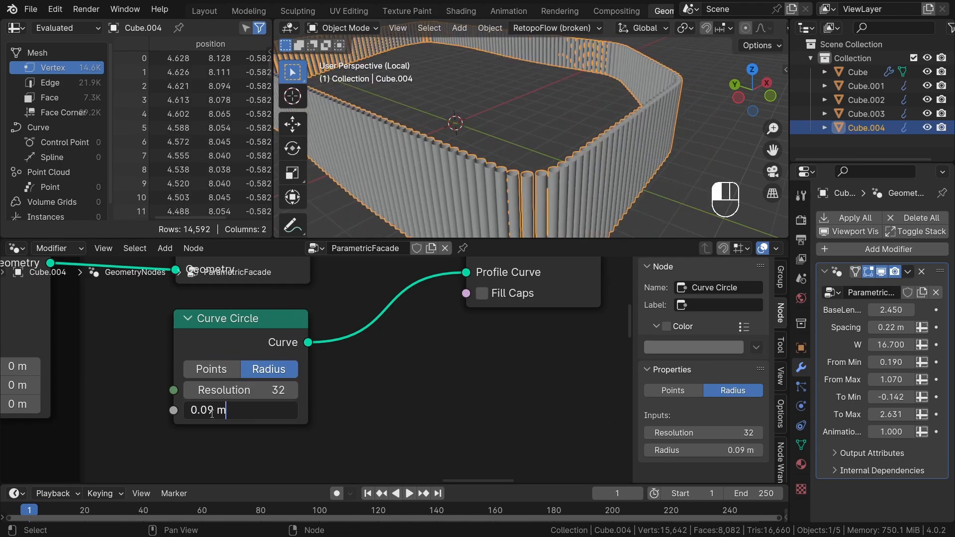
{"action": "key", "text": "Return"}
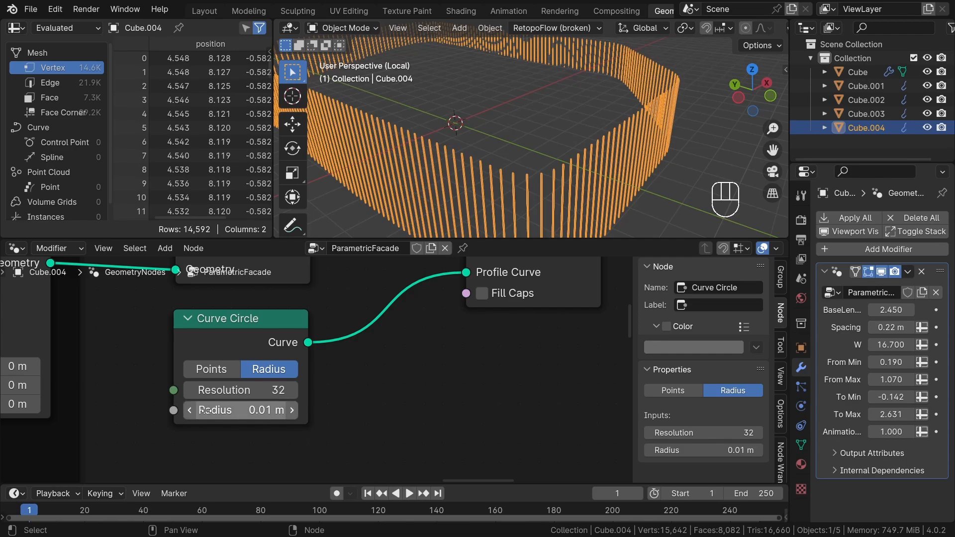
{"action": "key", "text": "ctrl+z"}
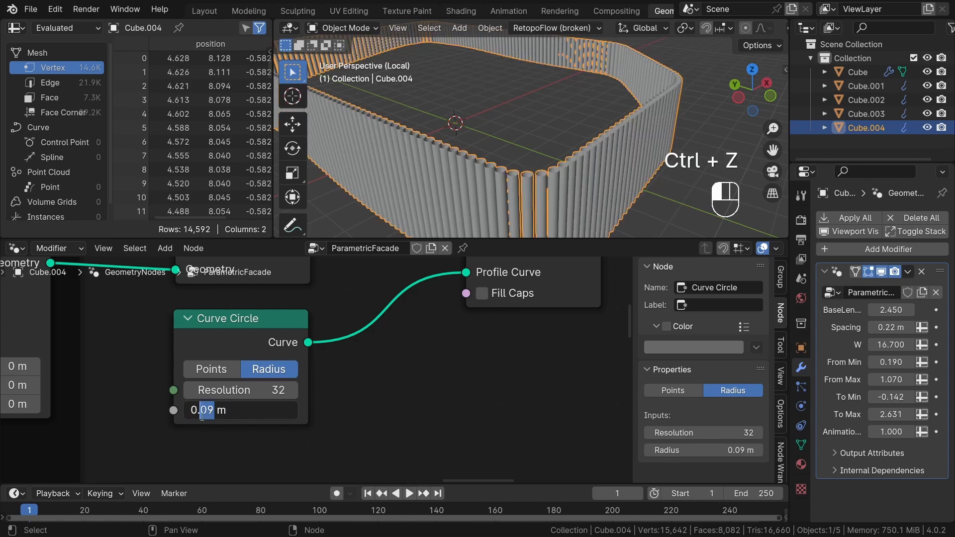
{"action": "type", "text": "1"}
{"action": "key", "text": "Return"}
- Examine the open tube ends at the facade's corner and the node chain leading to Curve to Mesh
{"action": "scroll", "coordinate": [591, 159], "scroll_direction": "up", "scroll_amount": 4}
{"action": "mouse_move", "coordinate": [591, 159]}
{"action": "middle_mouse_down"}
{"action": "mouse_move", "coordinate": [595, 138]}
{"action": "mouse_move", "coordinate": [586, 147]}
{"action": "middle_mouse_up"}
{"action": "scroll", "coordinate": [595, 138], "scroll_direction": "up", "scroll_amount": 4}
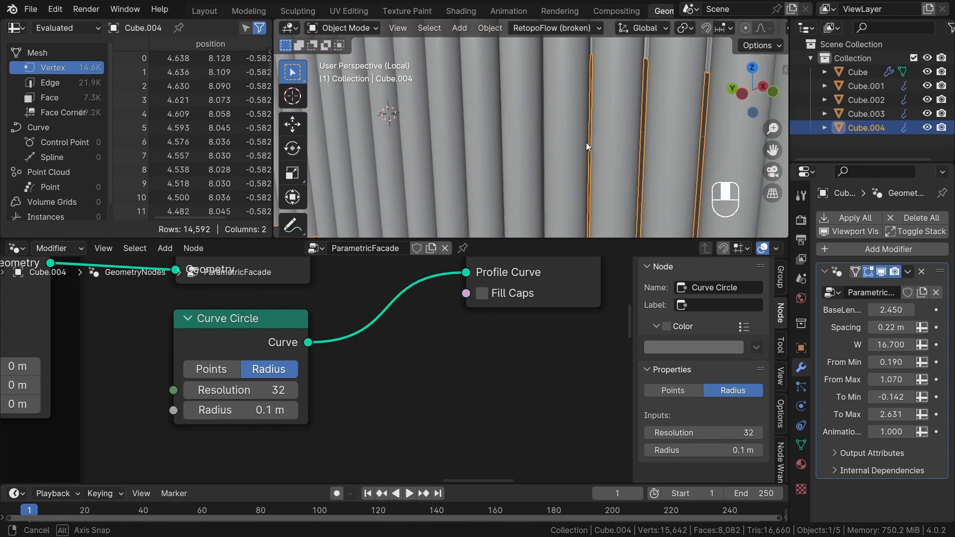
{"action": "scroll", "coordinate": [586, 144], "scroll_direction": "down", "scroll_amount": 8}
{"action": "key", "text": "shift+b"}
{"action": "left_click_drag", "start_coordinate": [457, 135], "coordinate": [479, 165]}
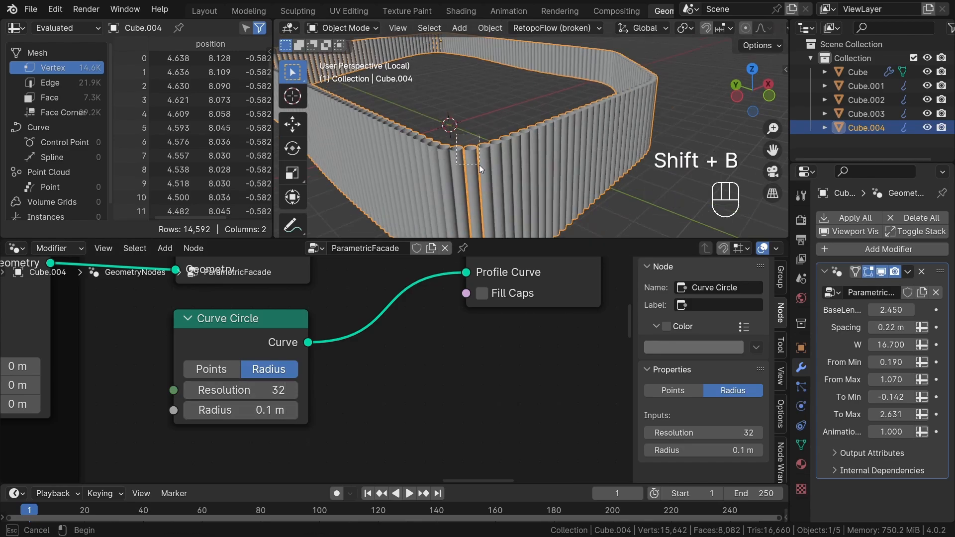
{"action": "left_click_drag", "start_coordinate": [478, 165], "coordinate": [481, 168]}
{"action": "scroll", "coordinate": [349, 382], "scroll_direction": "down", "scroll_amount": 8}
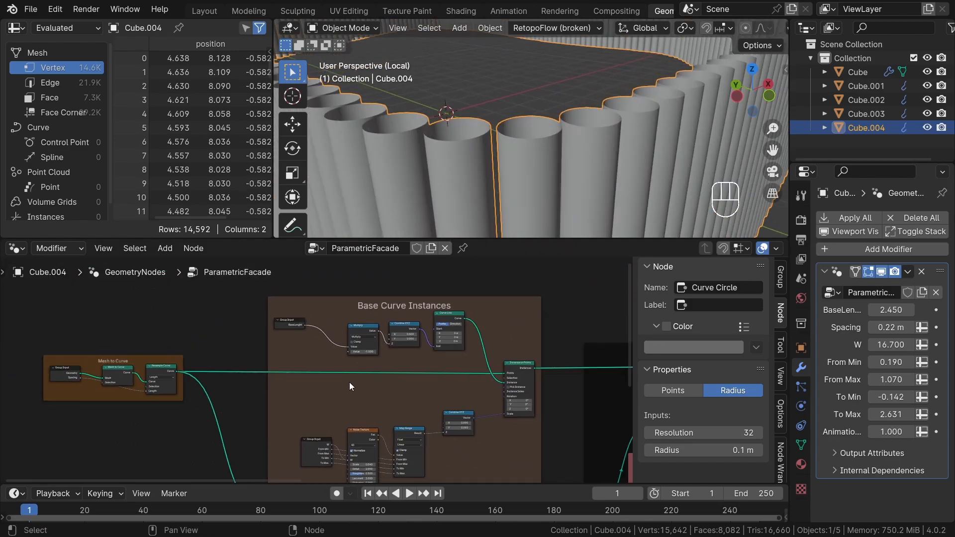
{"action": "middle_click_drag", "start_coordinate": [349, 382], "coordinate": [101, 381]}
{"action": "scroll", "coordinate": [434, 391], "scroll_direction": "up", "scroll_amount": 8}
{"action": "middle_click_drag", "start_coordinate": [288, 422], "coordinate": [411, 409]}
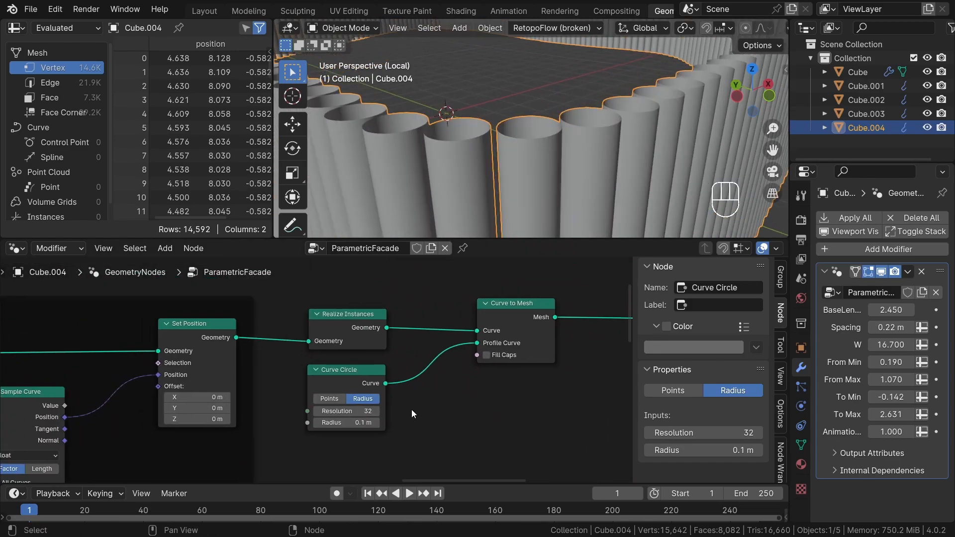
{"action": "middle_click_drag", "start_coordinate": [447, 384], "coordinate": [371, 391]}
{"action": "scroll", "coordinate": [371, 392], "scroll_direction": "up", "scroll_amount": 3}
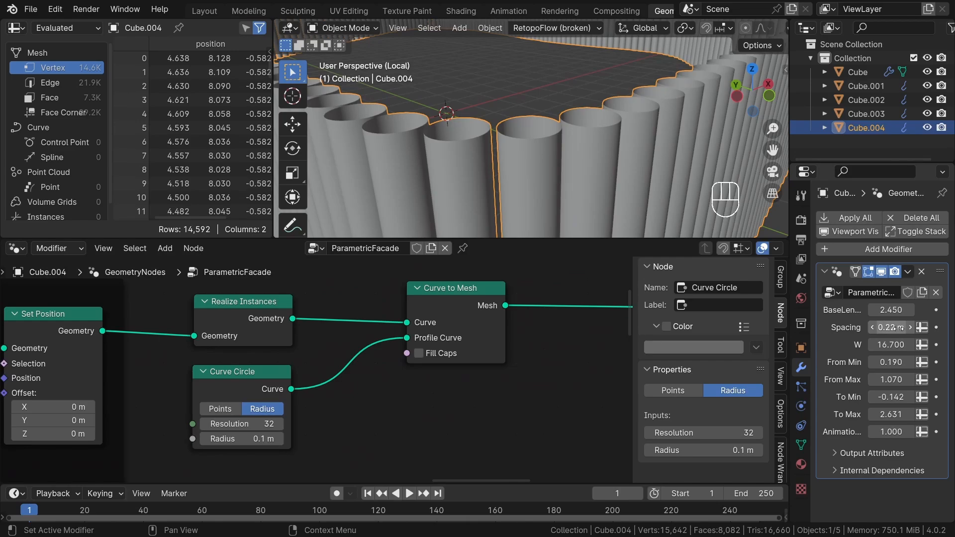
{"action": "scroll", "coordinate": [404, 350], "scroll_direction": "down", "scroll_amount": 3}
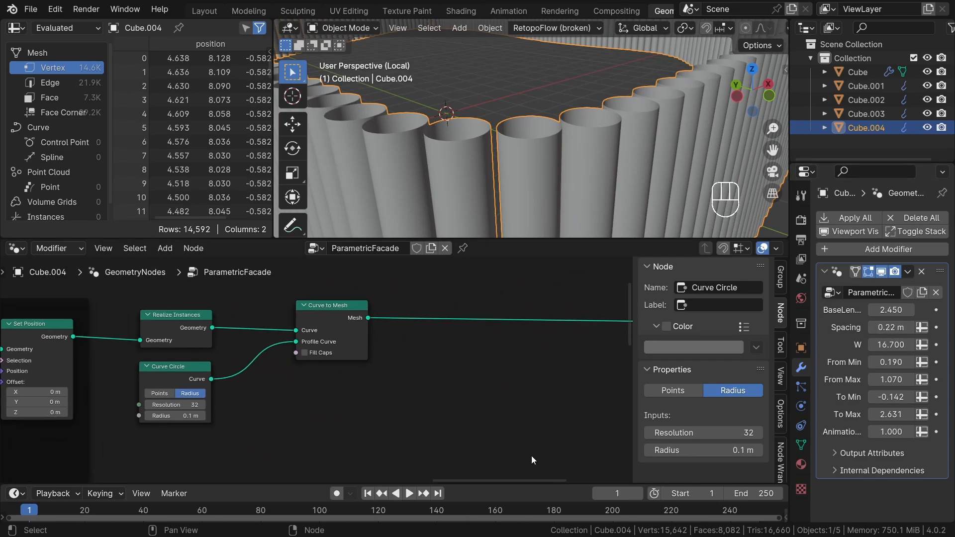
{"action": "middle_click_drag", "start_coordinate": [509, 205], "coordinate": [434, 155]}
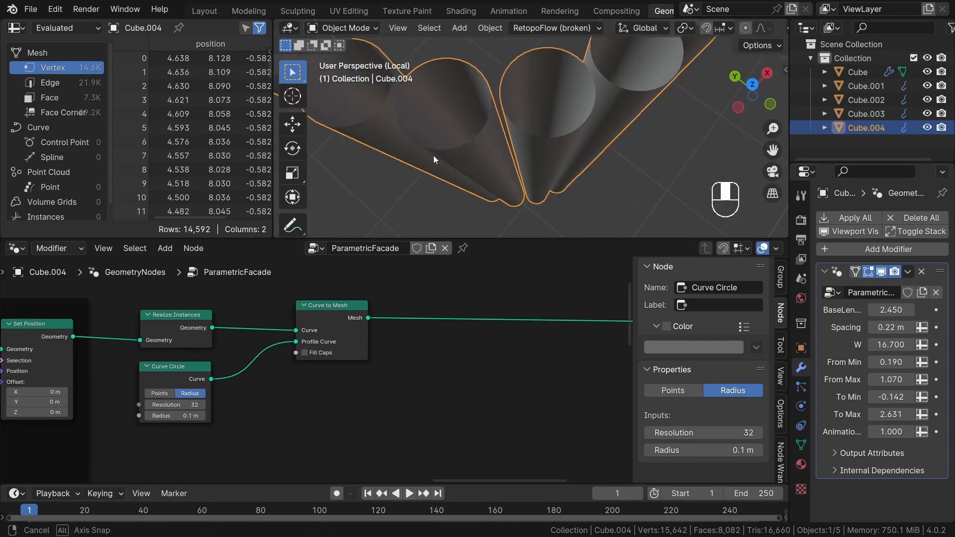
{"action": "middle_click_drag", "start_coordinate": [493, 202], "coordinate": [489, 178]}
{"action": "scroll", "coordinate": [388, 398], "scroll_direction": "down", "scroll_amount": 2}
- Move the Group Output node slightly farther from Curve to Mesh
{"action": "middle_click_drag", "start_coordinate": [388, 397], "coordinate": [226, 395]}
{"action": "scroll", "coordinate": [227, 395], "scroll_direction": "down", "scroll_amount": 3}
{"action": "mouse_move", "coordinate": [555, 336]}
{"action": "left_mouse_down"}
{"action": "mouse_move", "coordinate": [594, 324]}
{"action": "mouse_move", "coordinate": [574, 338]}
{"action": "left_mouse_up"}
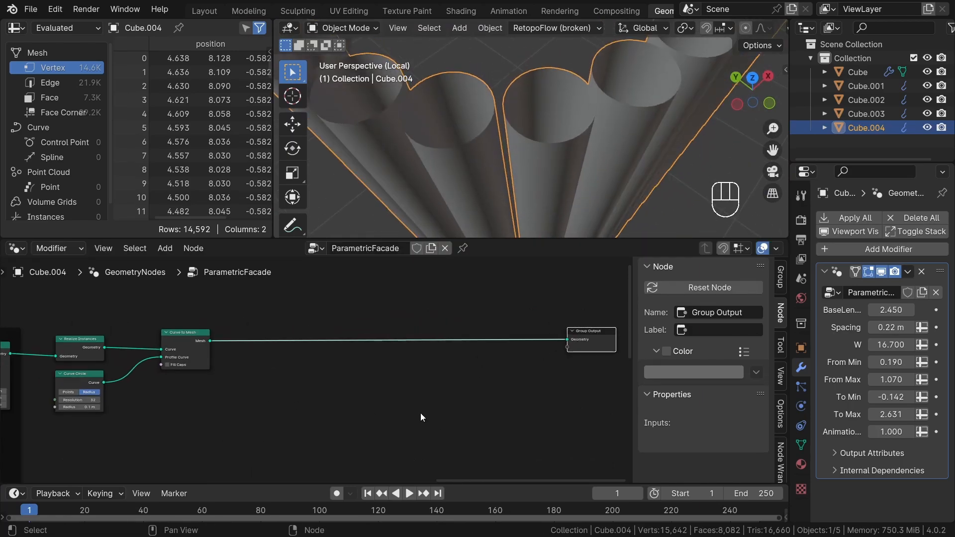
- Insert an Extrude Mesh node on the link between Curve to Mesh and Group Output
{"action": "middle_click_drag", "start_coordinate": [421, 414], "coordinate": [338, 421]}
{"action": "scroll", "coordinate": [366, 385], "scroll_direction": "up", "scroll_amount": 1}
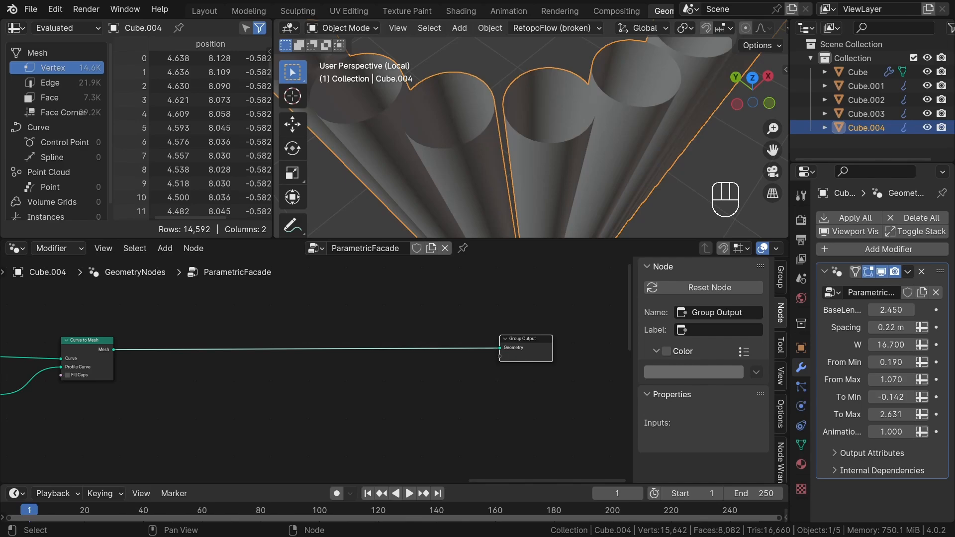
{"action": "scroll", "coordinate": [236, 405], "scroll_direction": "up", "scroll_amount": 2}
{"action": "mouse_move", "coordinate": [279, 384]}
{"action": "middle_mouse_down"}
{"action": "mouse_move", "coordinate": [340, 395]}
{"action": "mouse_move", "coordinate": [290, 369]}
{"action": "middle_mouse_up"}
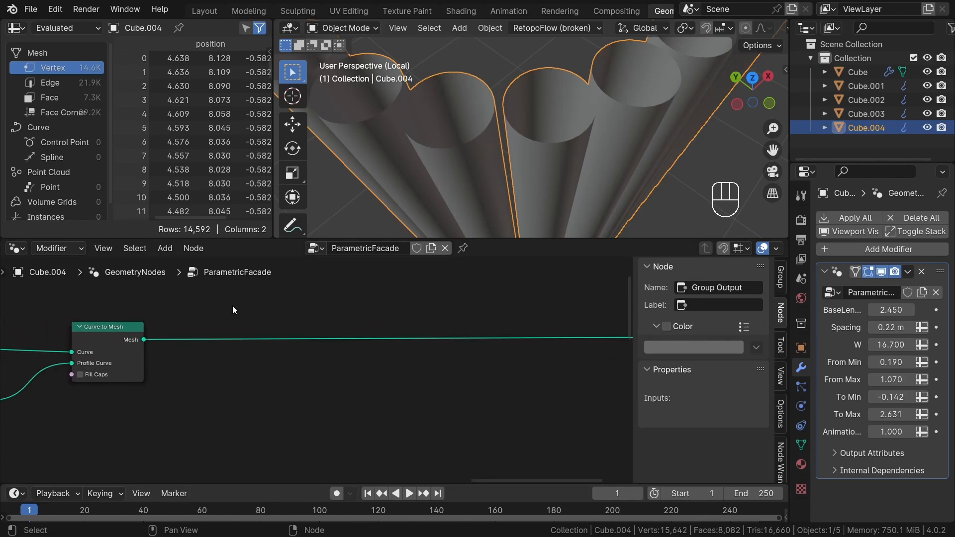
{"action": "key", "text": "shift+a"}
{"action": "type", "text": "extr"}
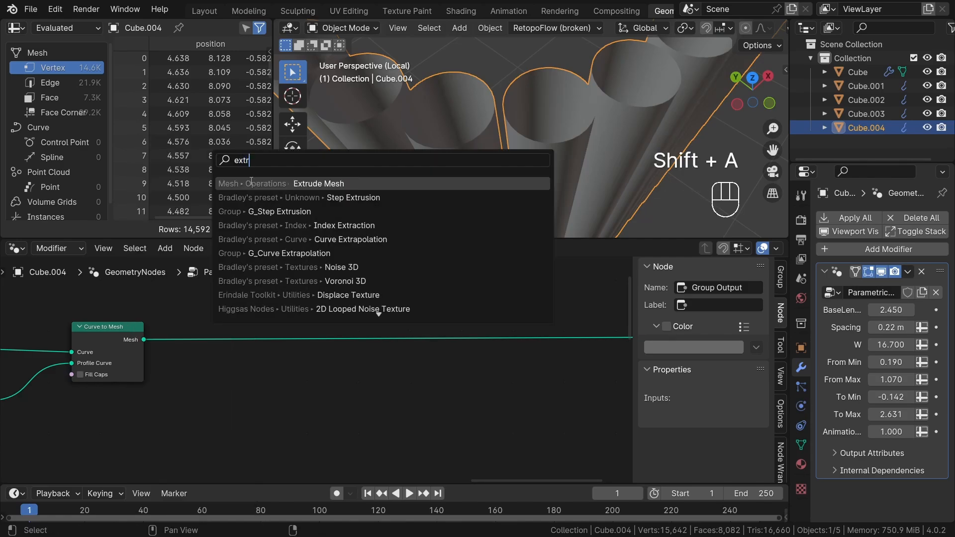
{"action": "key", "text": "Return"}
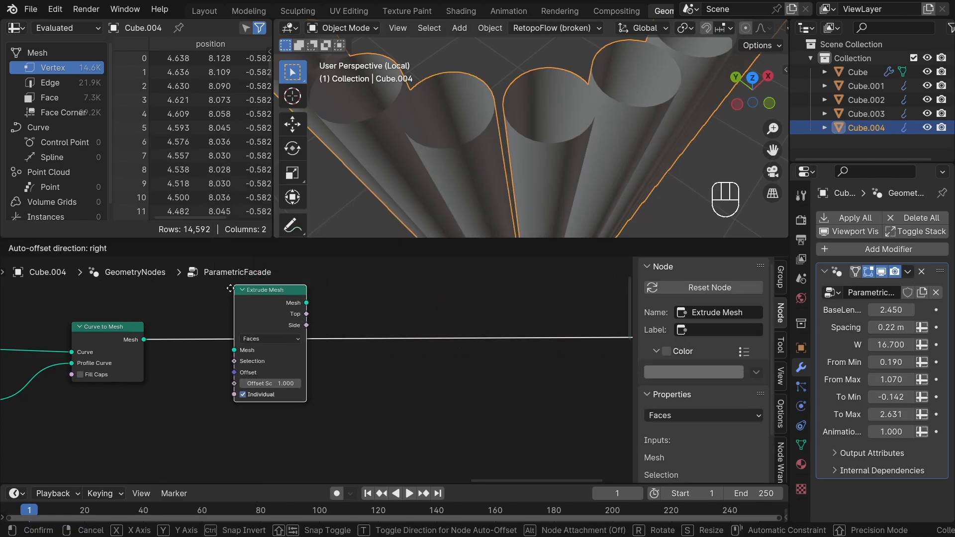
{"action": "left_click", "coordinate": [223, 297]}
- Disable Individual on the Extrude Mesh node and set its Offset Scale to -0.010
{"action": "scroll", "coordinate": [228, 428], "scroll_direction": "up", "scroll_amount": 2}
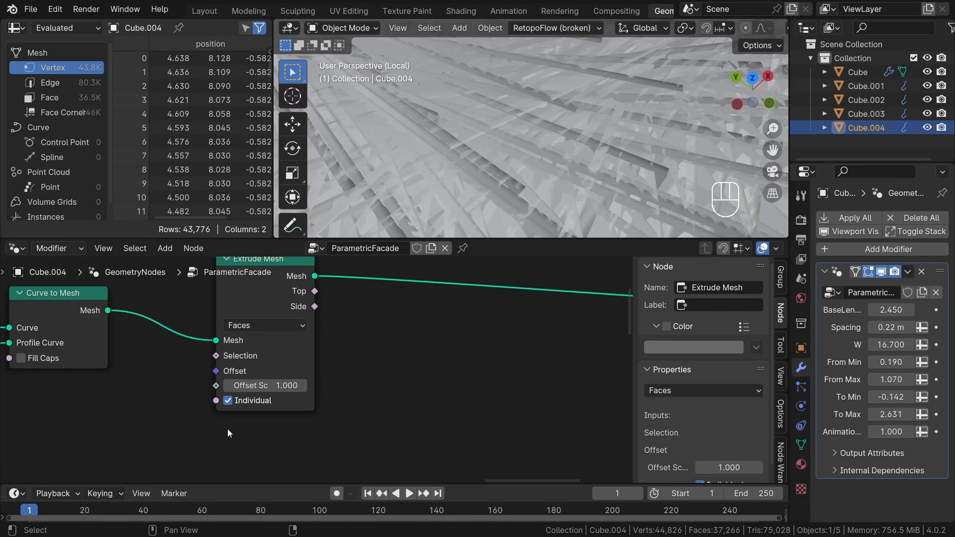
{"action": "left_click", "coordinate": [227, 402]}
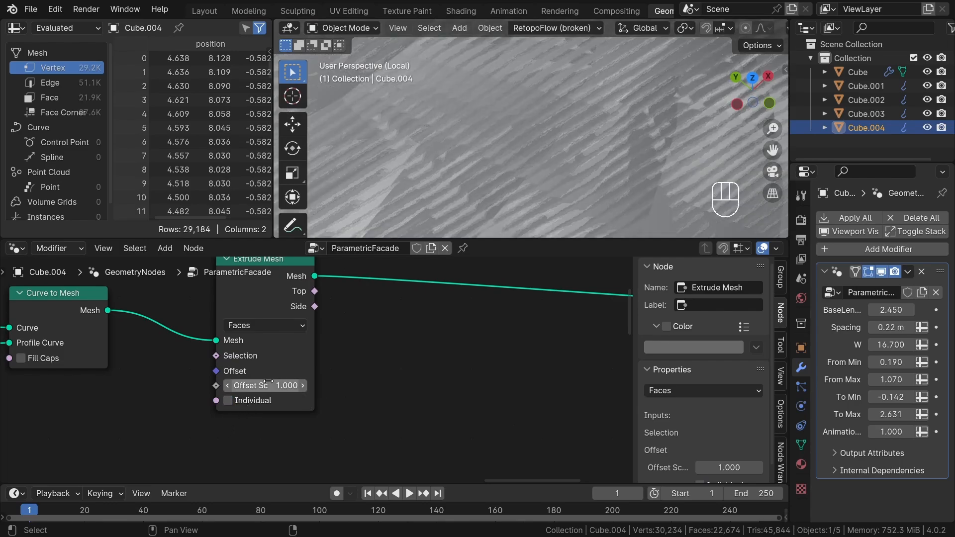
{"action": "left_click_drag", "start_coordinate": [268, 382], "coordinate": [219, 381], "text": "shift"}
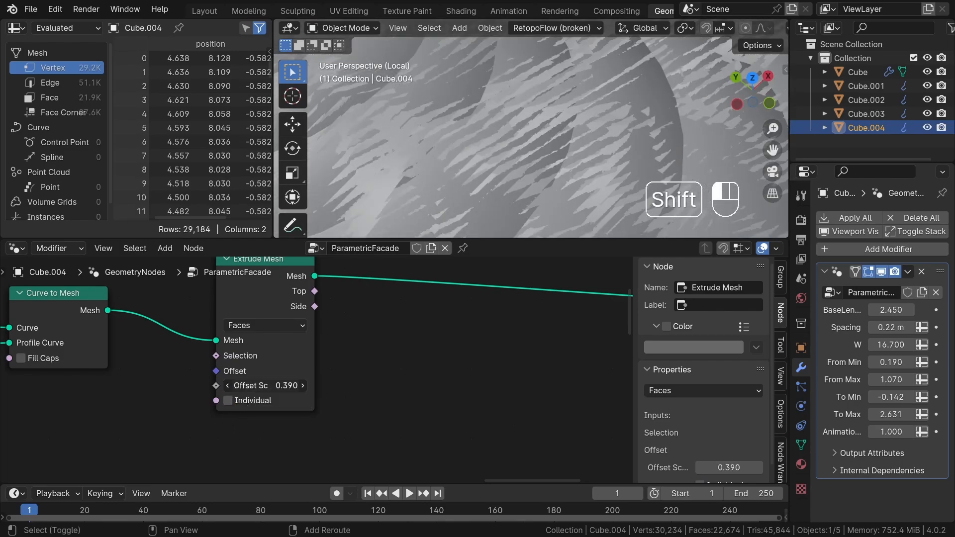
{"action": "left_click", "coordinate": [269, 383]}
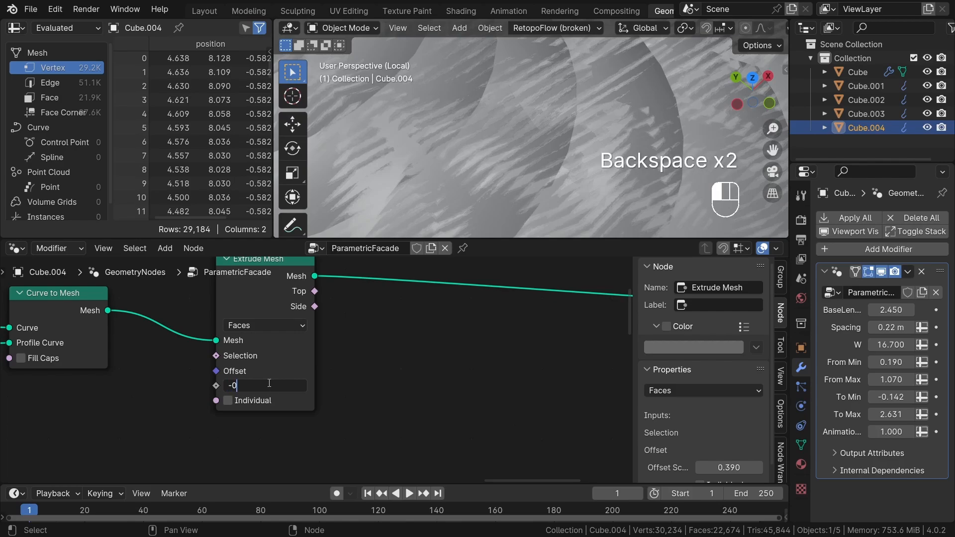
{"action": "type", "text": "-0."}
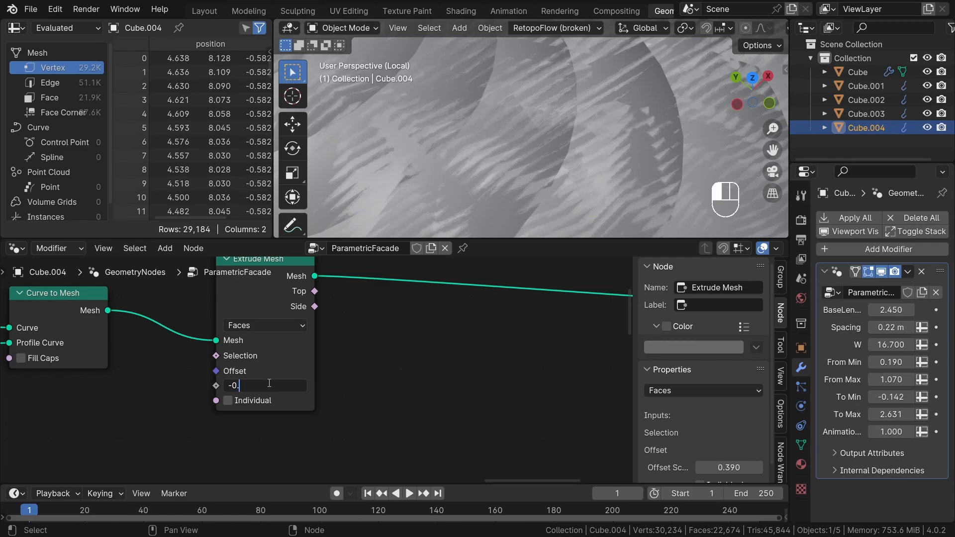
{"action": "type", "text": "010"}
{"action": "key", "text": "Return"}
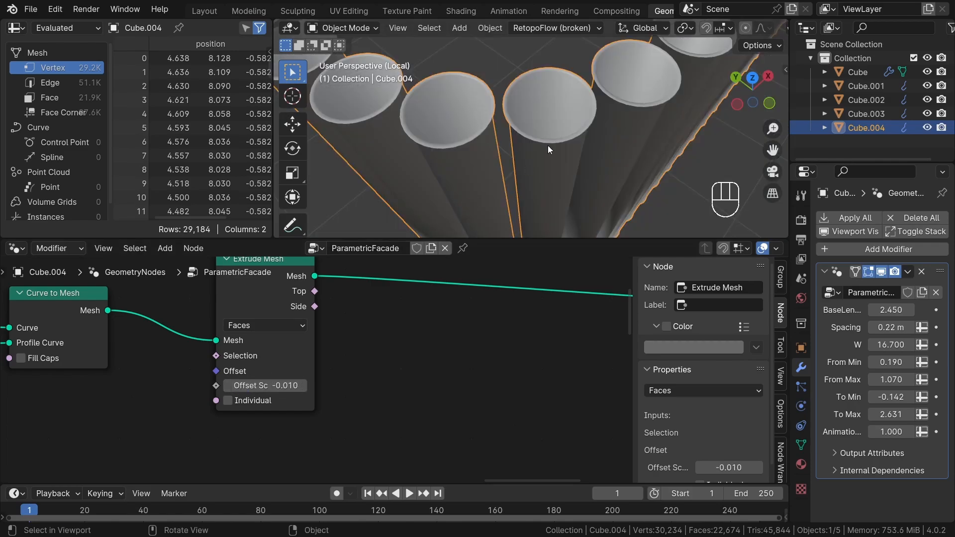
- Examine the rims of the extruded tubes from several angles to check their wall thickness
{"action": "middle_click_drag", "start_coordinate": [548, 145], "coordinate": [622, 139]}
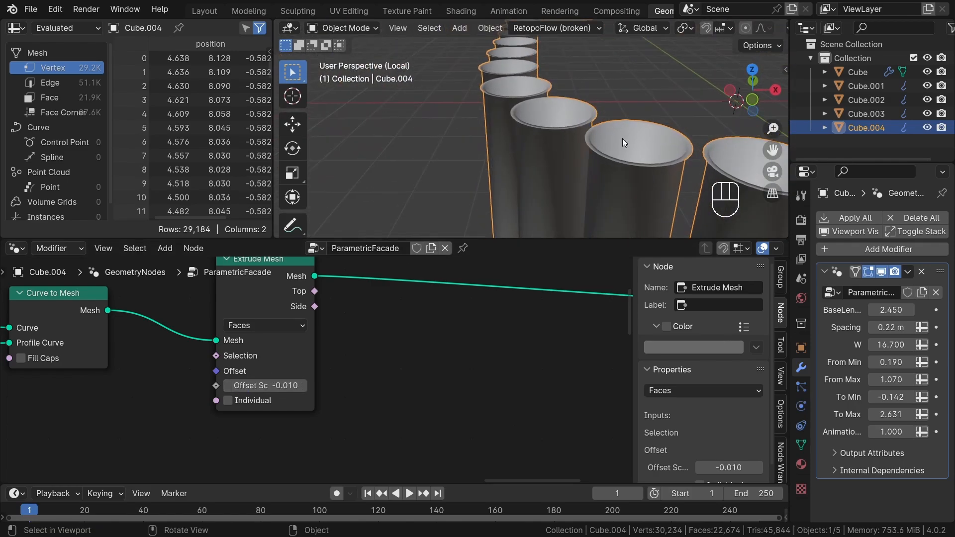
{"action": "middle_click_drag", "start_coordinate": [565, 175], "coordinate": [624, 185]}
{"action": "middle_click_drag", "start_coordinate": [505, 139], "coordinate": [594, 263]}
{"action": "scroll", "coordinate": [463, 372], "scroll_direction": "down", "scroll_amount": 5}
{"action": "middle_click_drag", "start_coordinate": [463, 372], "coordinate": [301, 371]}
{"action": "scroll", "coordinate": [300, 371], "scroll_direction": "up", "scroll_amount": 3}
{"action": "scroll", "coordinate": [473, 149], "scroll_direction": "up", "scroll_amount": 2}
{"action": "middle_click_drag", "start_coordinate": [487, 149], "coordinate": [509, 150]}
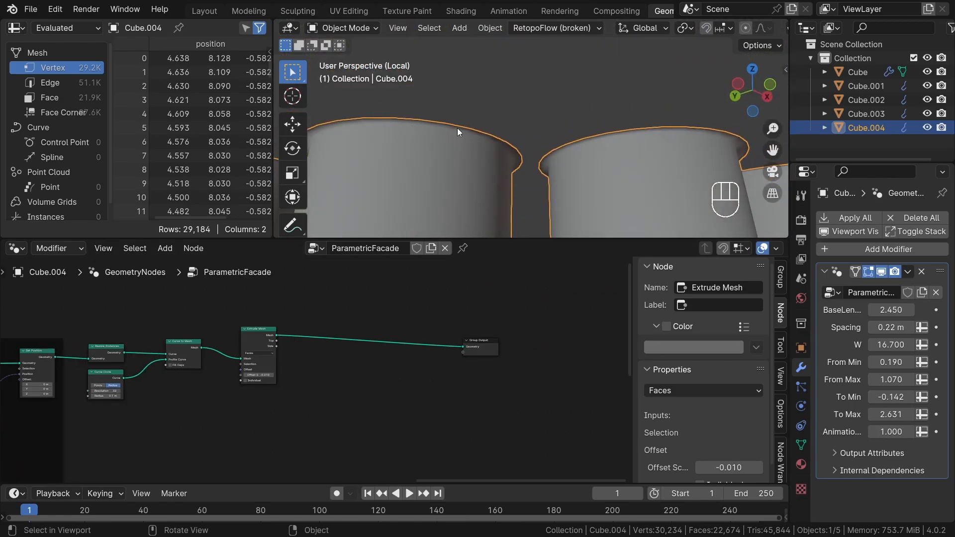
{"action": "middle_click_drag", "start_coordinate": [457, 127], "coordinate": [544, 186]}
{"action": "middle_click_drag", "start_coordinate": [529, 143], "coordinate": [485, 144]}
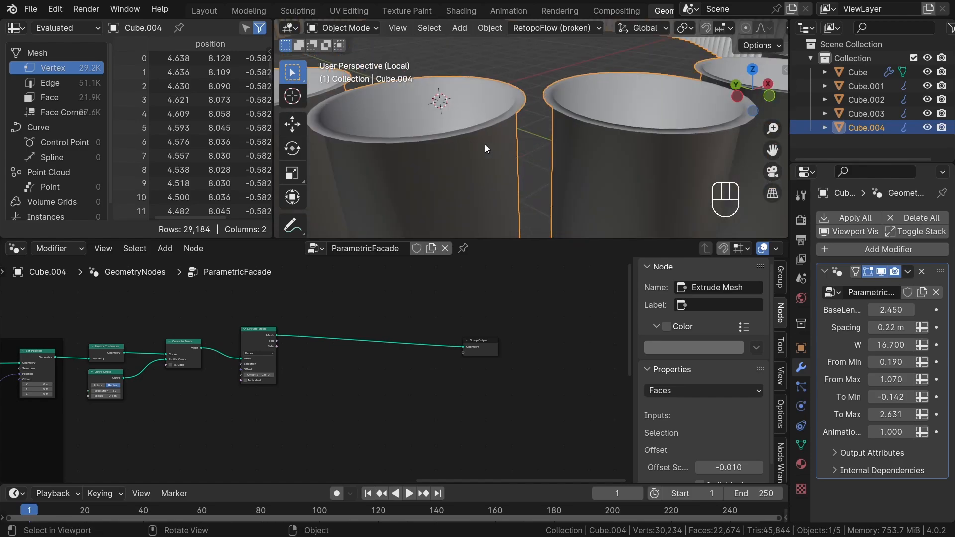
- Insert a Join Geometry node on the link between Extrude Mesh and Group Output, leaving some space after Extrude Mesh
{"action": "scroll", "coordinate": [342, 371], "scroll_direction": "up", "scroll_amount": 3}
{"action": "scroll", "coordinate": [117, 333], "scroll_direction": "up", "scroll_amount": 2}
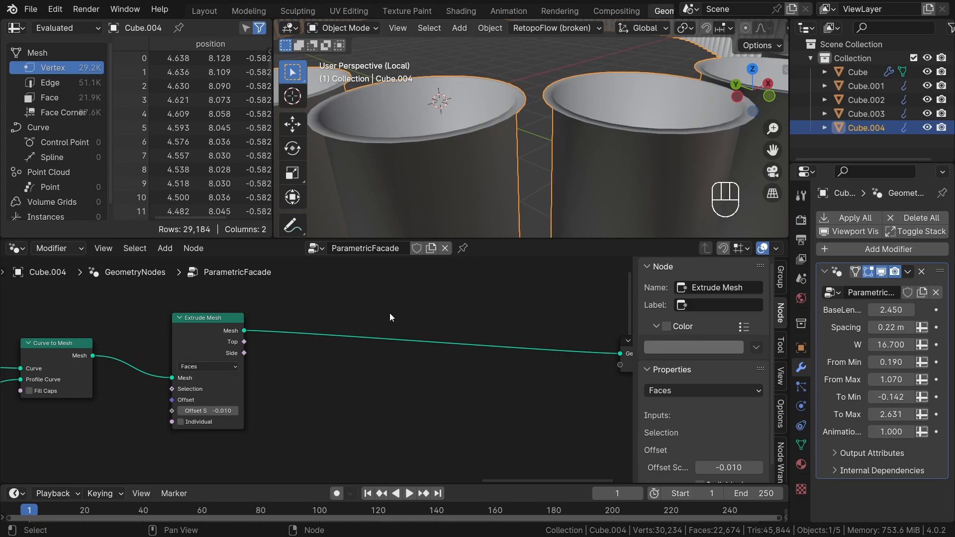
{"action": "key", "text": "shift+a"}
{"action": "left_click", "coordinate": [374, 165]}
{"action": "type", "text": "joi"}
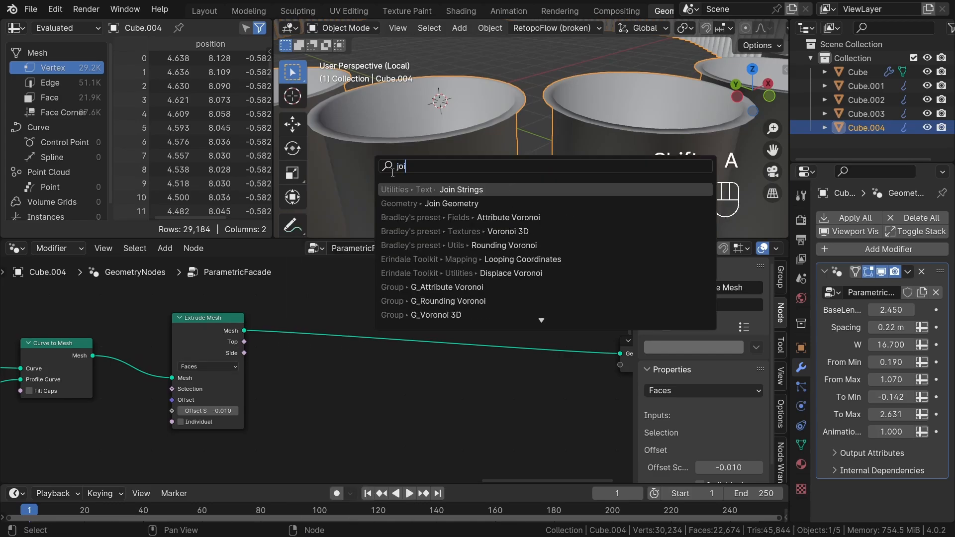
{"action": "key", "text": "Down"}
{"action": "key", "text": "Return"}
{"action": "left_click", "coordinate": [334, 341]}
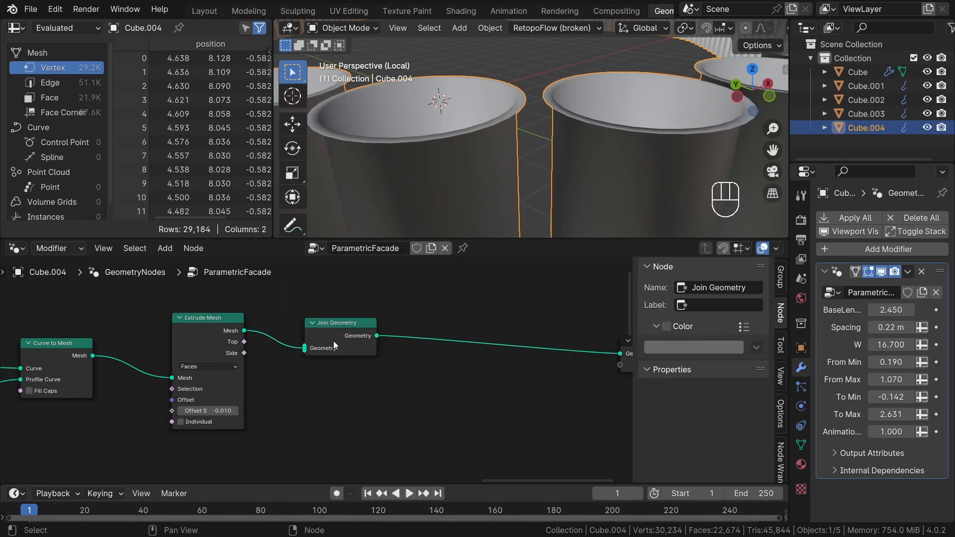
{"action": "left_click_drag", "start_coordinate": [334, 341], "coordinate": [356, 341]}
- Connect the Curve to Mesh output to Join Geometry, and place Extrude Mesh above the straight link
{"action": "left_click_drag", "start_coordinate": [93, 355], "coordinate": [327, 349]}
{"action": "middle_click_drag", "start_coordinate": [532, 132], "coordinate": [520, 169]}
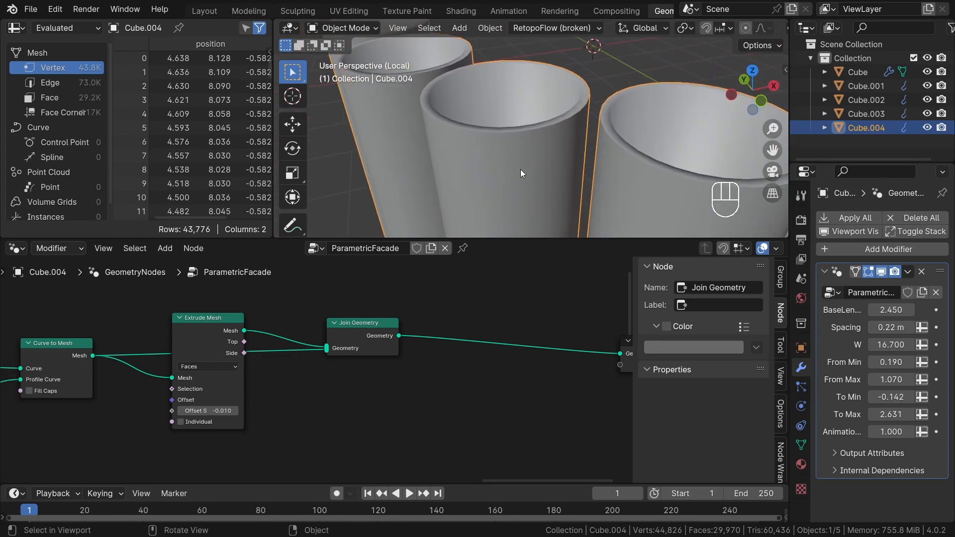
{"action": "middle_click_drag", "start_coordinate": [414, 377], "coordinate": [330, 405]}
{"action": "left_click_drag", "start_coordinate": [111, 381], "coordinate": [119, 281]}
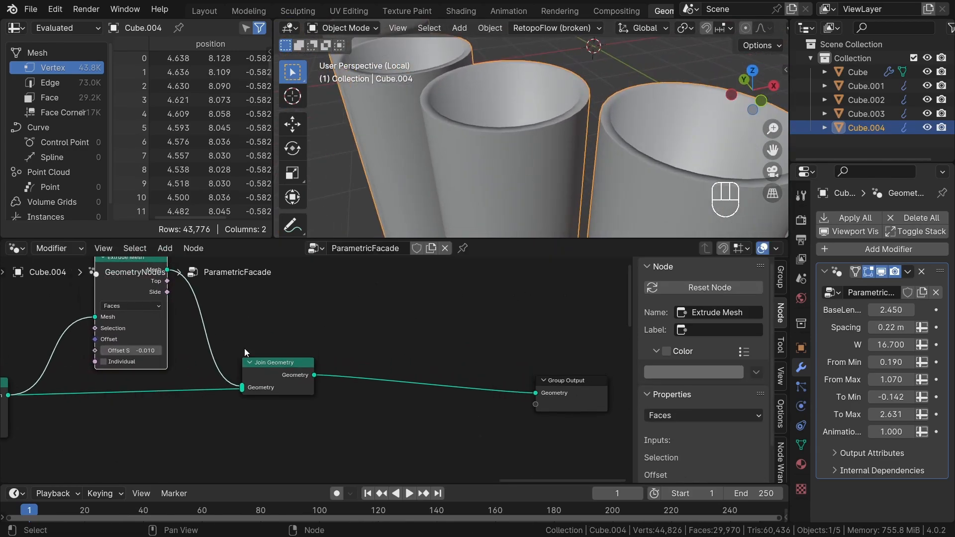
{"action": "mouse_move", "coordinate": [316, 373]}
{"action": "left_mouse_down"}
{"action": "mouse_move", "coordinate": [306, 402]}
{"action": "mouse_move", "coordinate": [352, 373]}
{"action": "mouse_move", "coordinate": [306, 374]}
{"action": "left_mouse_up"}
{"action": "left_click", "coordinate": [348, 345]}
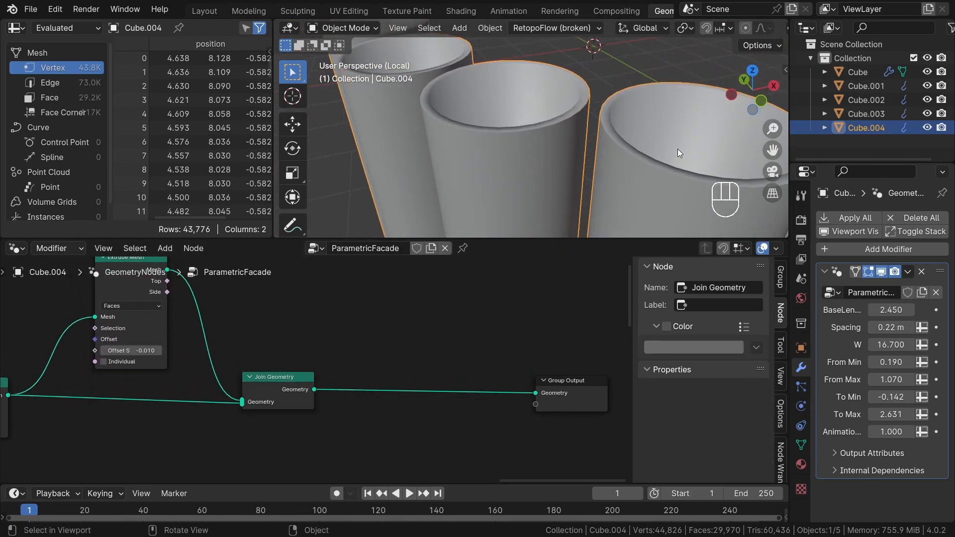
- Turn on the Face Orientation overlay in the 3D viewport to check the tube normals
{"action": "scroll", "coordinate": [693, 28], "scroll_direction": "down", "scroll_amount": 8}
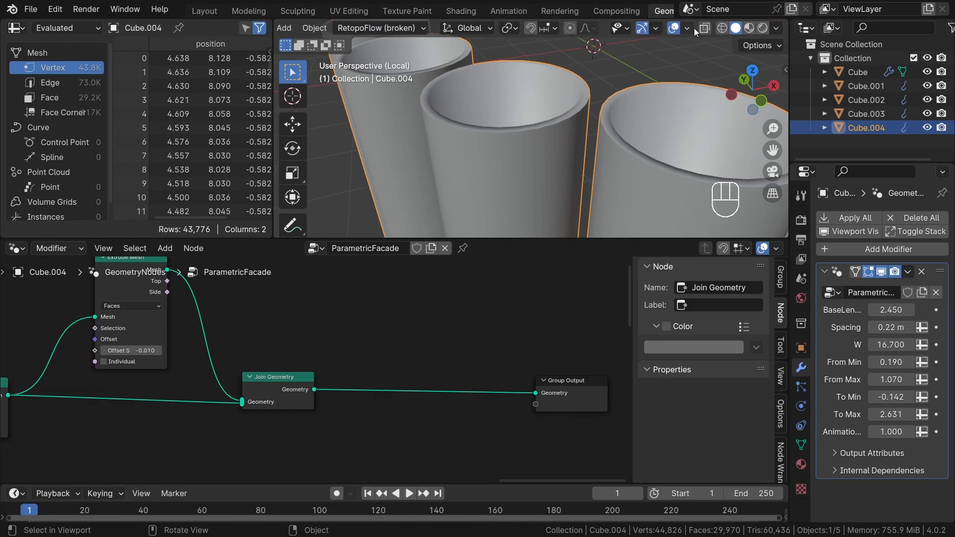
{"action": "left_click", "coordinate": [692, 28]}
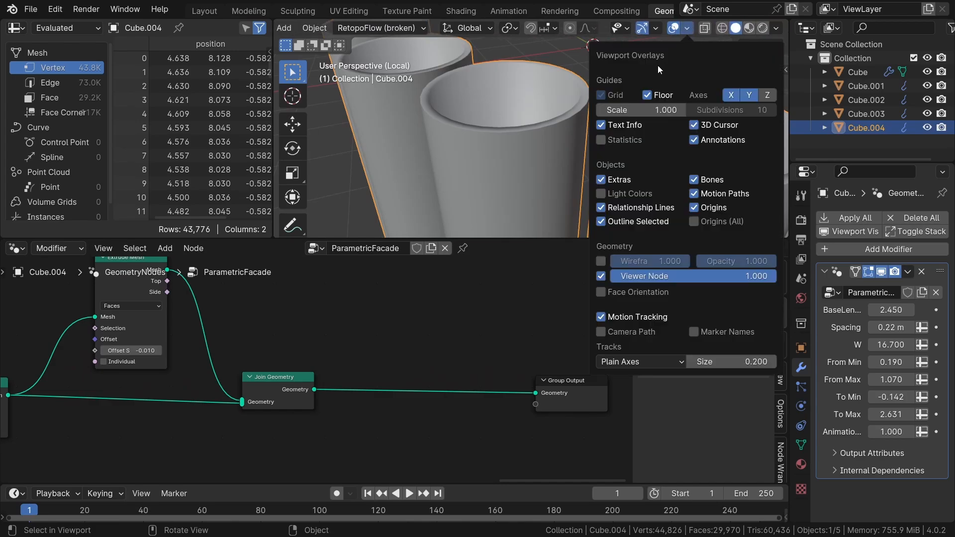
{"action": "left_click", "coordinate": [600, 294]}
{"action": "middle_click_drag", "start_coordinate": [514, 151], "coordinate": [533, 145]}
{"action": "scroll", "coordinate": [178, 412], "scroll_direction": "down", "scroll_amount": 3}
- Insert a Flip Faces node between Extrude Mesh and Join Geometry
{"action": "middle_click_drag", "start_coordinate": [178, 410], "coordinate": [246, 427]}
{"action": "scroll", "coordinate": [301, 398], "scroll_direction": "up", "scroll_amount": 2}
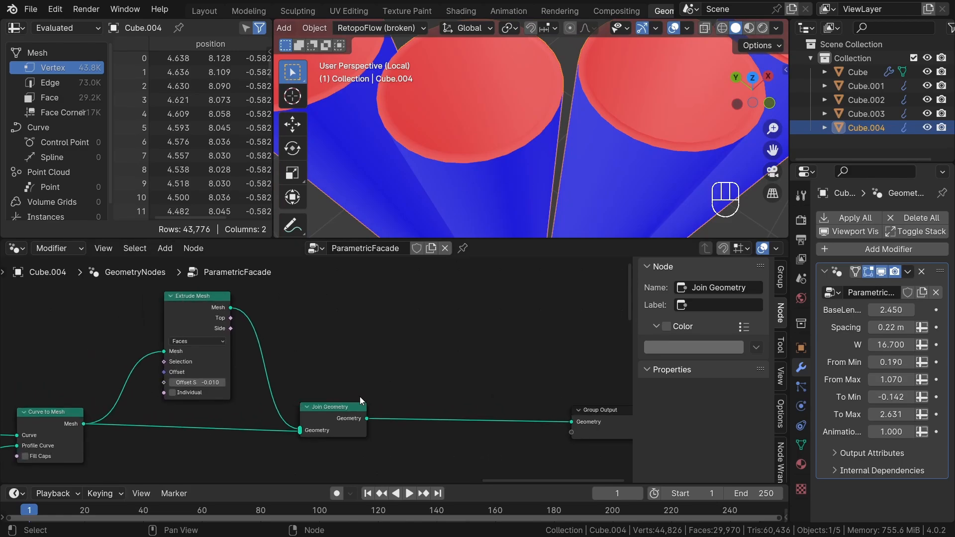
{"action": "key", "text": "shift+a"}
{"action": "left_click", "coordinate": [270, 162]}
{"action": "type", "text": "f"}
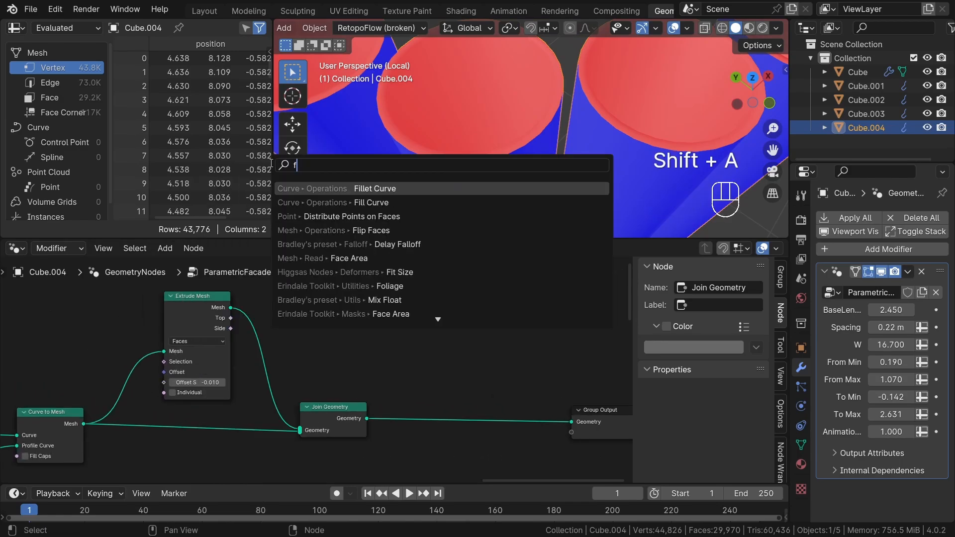
{"action": "type", "text": "lip"}
{"action": "key", "text": "Return"}
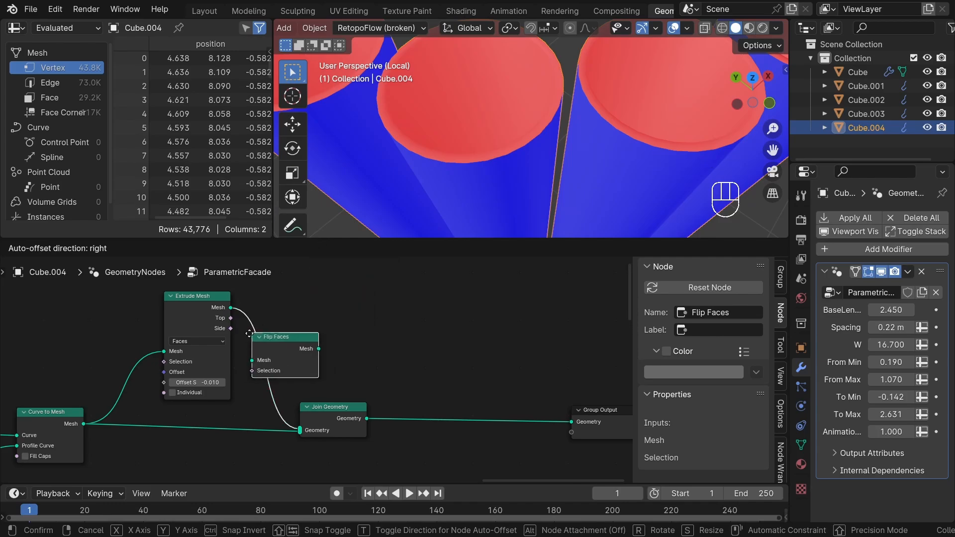
{"action": "left_click", "coordinate": [249, 334]}
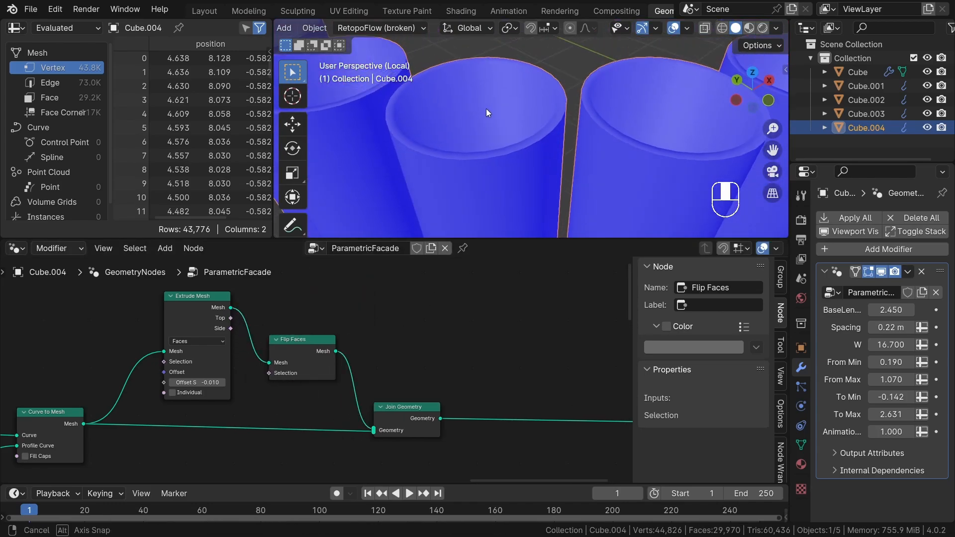
- Turn off the Face Orientation overlay in the 3D viewport
{"action": "left_click", "coordinate": [688, 28]}
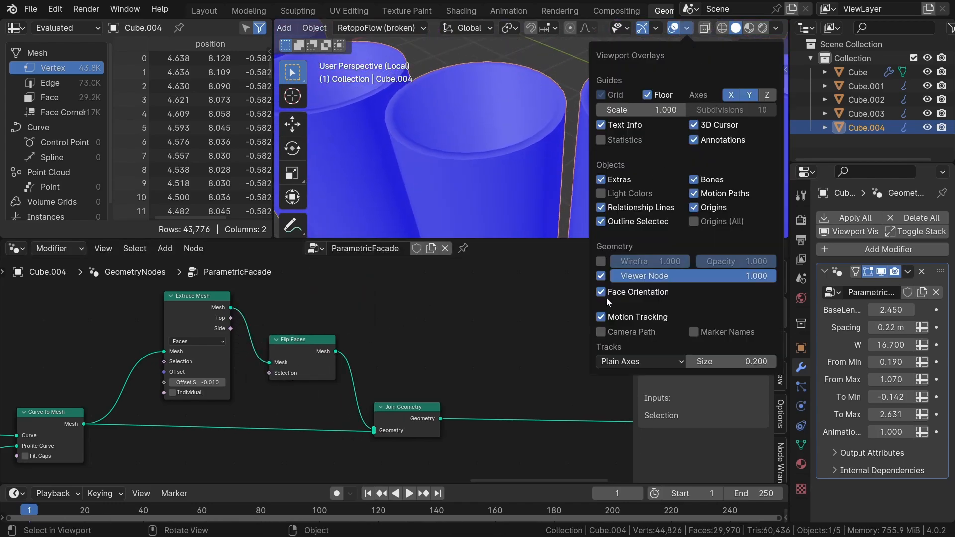
{"action": "left_click", "coordinate": [600, 292]}
{"action": "middle_click_drag", "start_coordinate": [512, 199], "coordinate": [492, 176]}
- Move the Join Geometry node slightly closer to Flip Faces and inspect the tube rims up close
{"action": "scroll", "coordinate": [447, 356], "scroll_direction": "down", "scroll_amount": 1}
{"action": "middle_click_drag", "start_coordinate": [445, 360], "coordinate": [362, 343]}
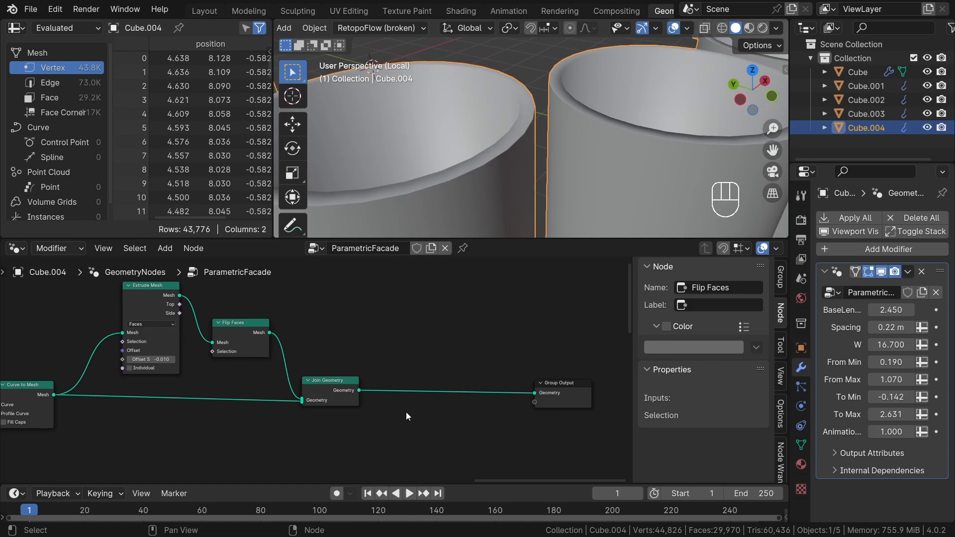
{"action": "scroll", "coordinate": [406, 412], "scroll_direction": "up", "scroll_amount": 1}
{"action": "mouse_move", "coordinate": [320, 377]}
{"action": "left_mouse_down"}
{"action": "mouse_move", "coordinate": [337, 375]}
{"action": "mouse_move", "coordinate": [308, 366]}
{"action": "left_mouse_up"}
{"action": "middle_click_drag", "start_coordinate": [469, 114], "coordinate": [473, 70]}
{"action": "middle_click_drag", "start_coordinate": [548, 170], "coordinate": [437, 69]}
{"action": "middle_click_drag", "start_coordinate": [542, 115], "coordinate": [550, 97]}
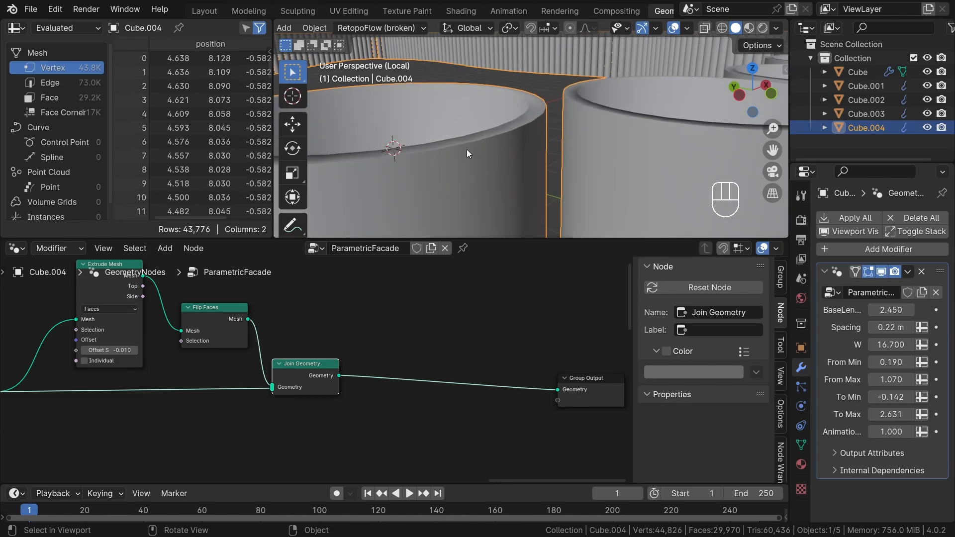
- Insert a Merge by Distance node between Join Geometry and Group Output
{"action": "middle_click_drag", "start_coordinate": [408, 428], "coordinate": [340, 428]}
{"action": "key", "text": "shift+a"}
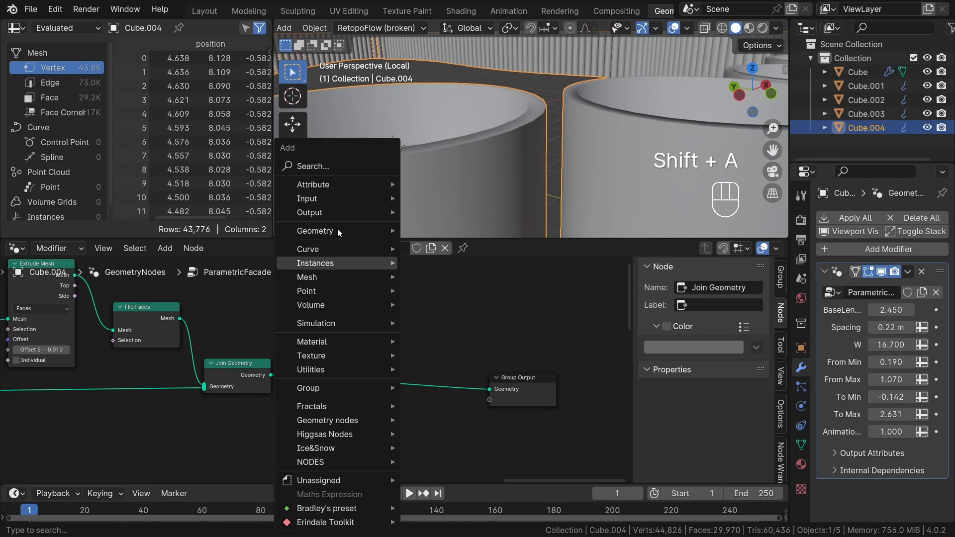
{"action": "left_click", "coordinate": [333, 164]}
{"action": "type", "text": "mer"}
{"action": "key", "text": "Return"}
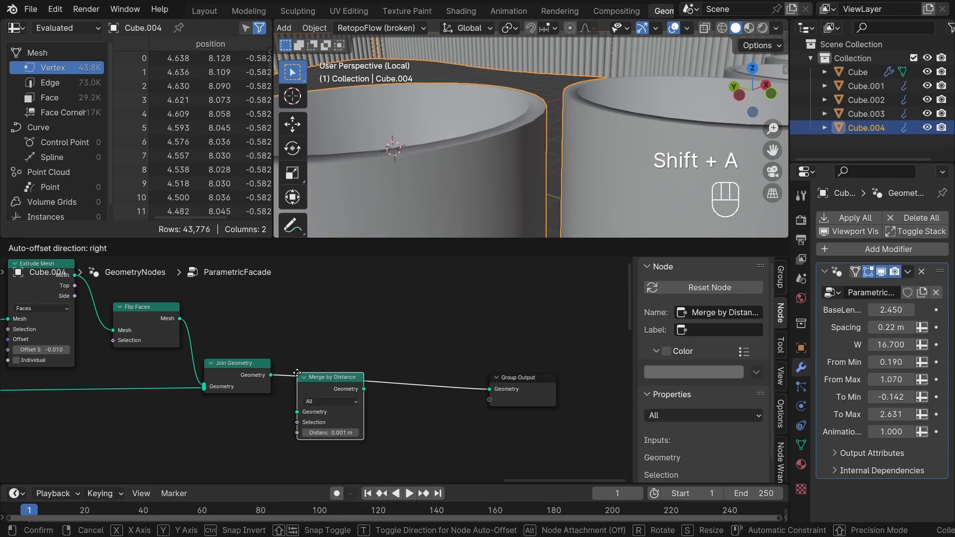
{"action": "left_click", "coordinate": [295, 374]}
{"action": "mouse_move", "coordinate": [460, 149]}
{"action": "middle_mouse_down"}
{"action": "mouse_move", "coordinate": [492, 223]}
{"action": "mouse_move", "coordinate": [474, 155]}
{"action": "middle_mouse_up"}
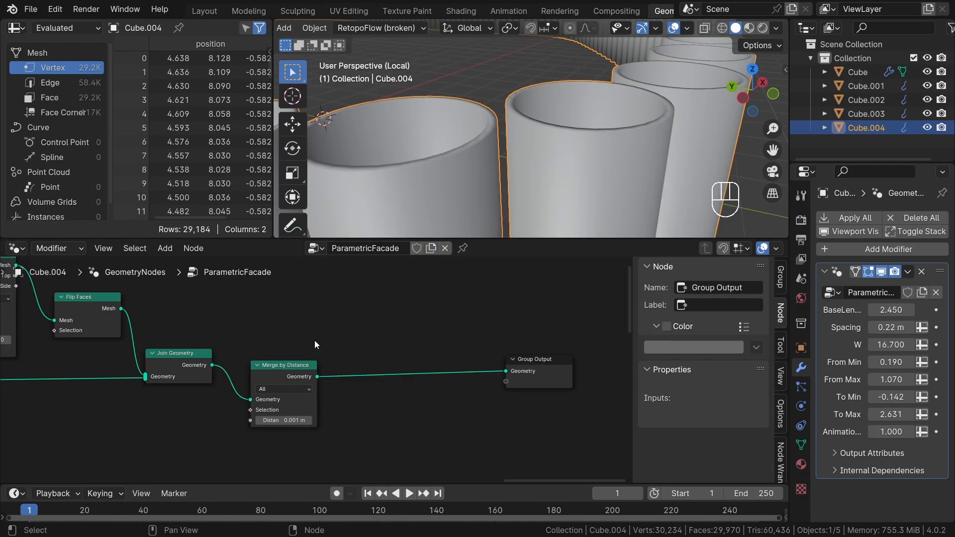
- Insert a Set Shade Smooth node between Merge by Distance and Group Output
{"action": "middle_click_drag", "start_coordinate": [498, 175], "coordinate": [525, 204]}
{"action": "scroll", "coordinate": [467, 136], "scroll_direction": "down", "scroll_amount": 2}
{"action": "middle_click_drag", "start_coordinate": [466, 132], "coordinate": [539, 181]}
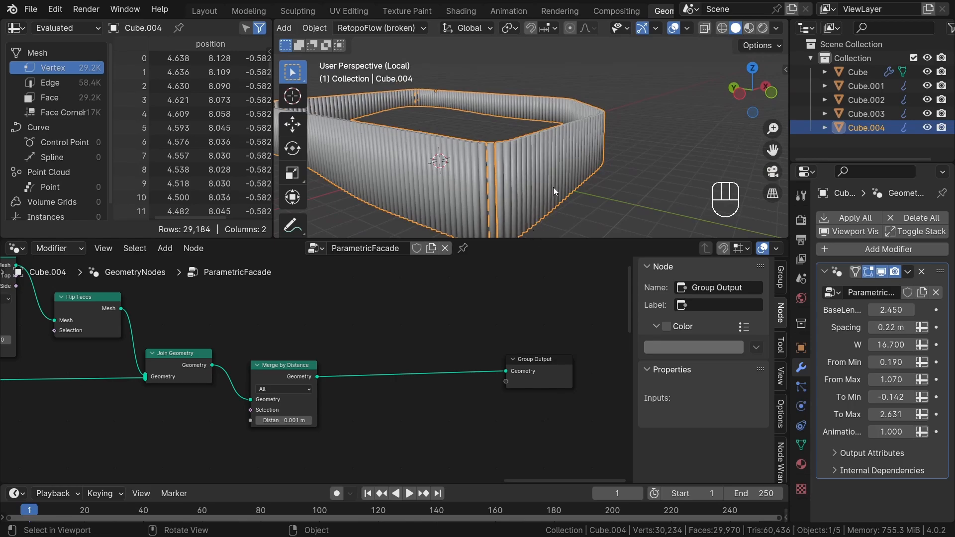
{"action": "scroll", "coordinate": [471, 121], "scroll_direction": "up", "scroll_amount": 5}
{"action": "middle_click_drag", "start_coordinate": [439, 360], "coordinate": [400, 344]}
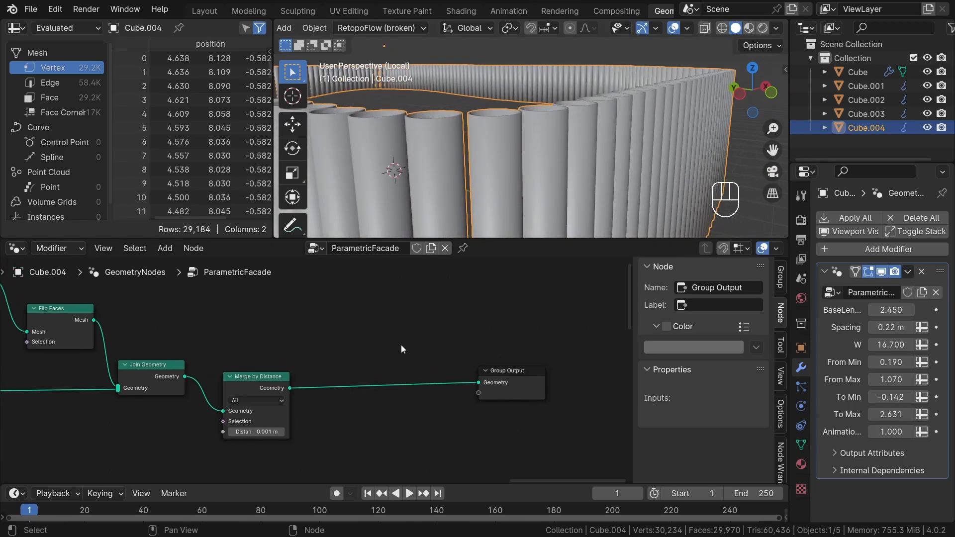
{"action": "key", "text": "shift+a"}
{"action": "left_click", "coordinate": [371, 168]}
{"action": "type", "text": "set s"}
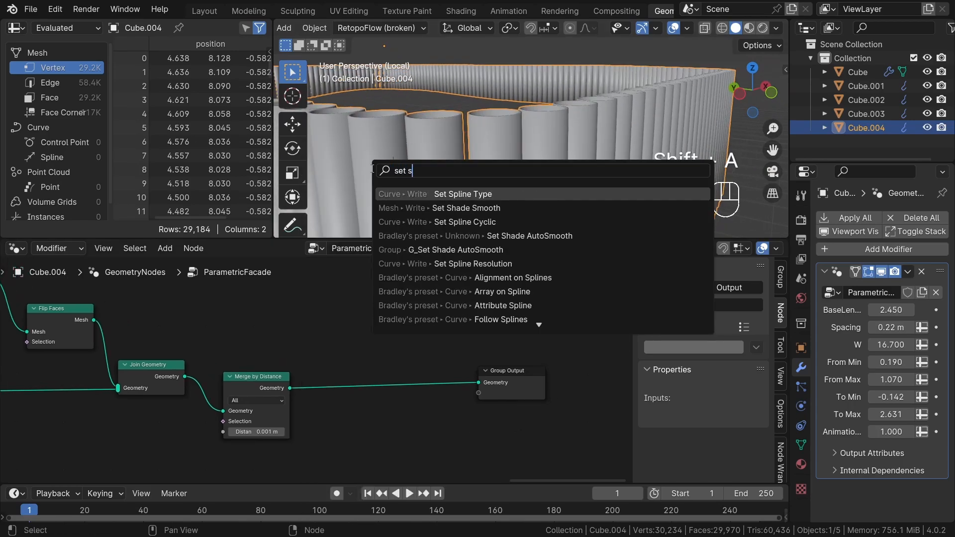
{"action": "type", "text": "hade s"}
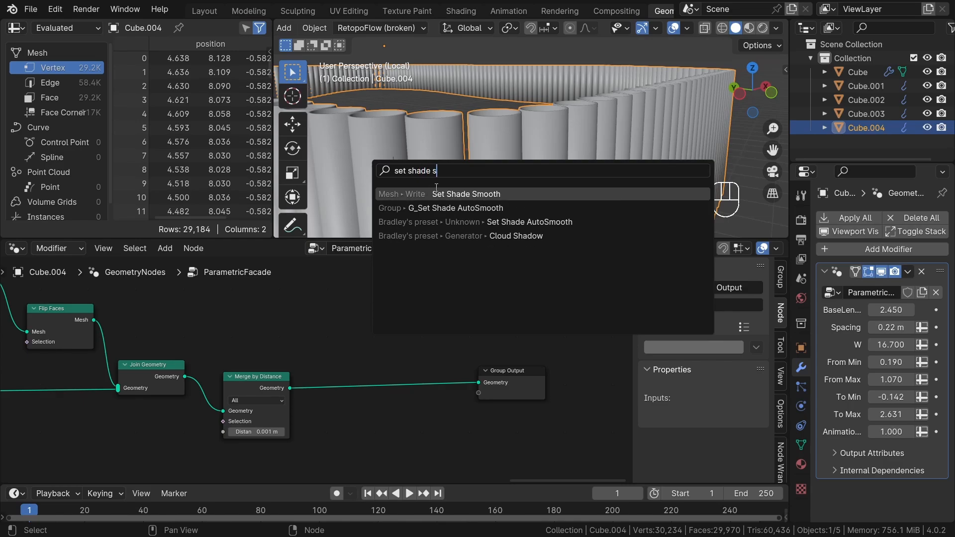
{"action": "key", "text": "Return"}
{"action": "left_click", "coordinate": [362, 370]}
- Space out the Group Output node and align Merge by Distance and Set Shade Smooth with the node chain
{"action": "left_click_drag", "start_coordinate": [508, 389], "coordinate": [560, 389]}
{"action": "left_click", "coordinate": [523, 414]}
{"action": "middle_click_drag", "start_coordinate": [429, 429], "coordinate": [455, 386]}
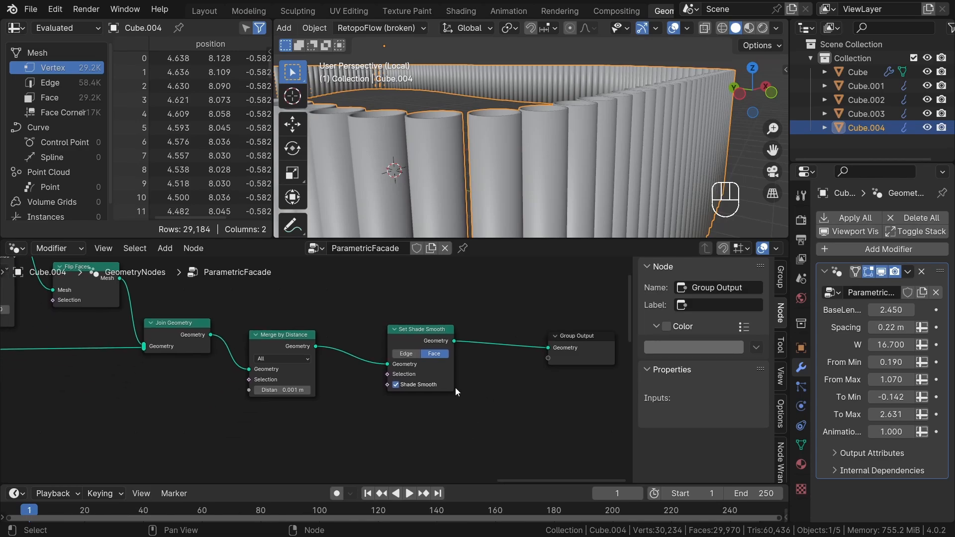
{"action": "left_click_drag", "start_coordinate": [283, 343], "coordinate": [265, 328]}
{"action": "left_click_drag", "start_coordinate": [420, 330], "coordinate": [423, 323]}
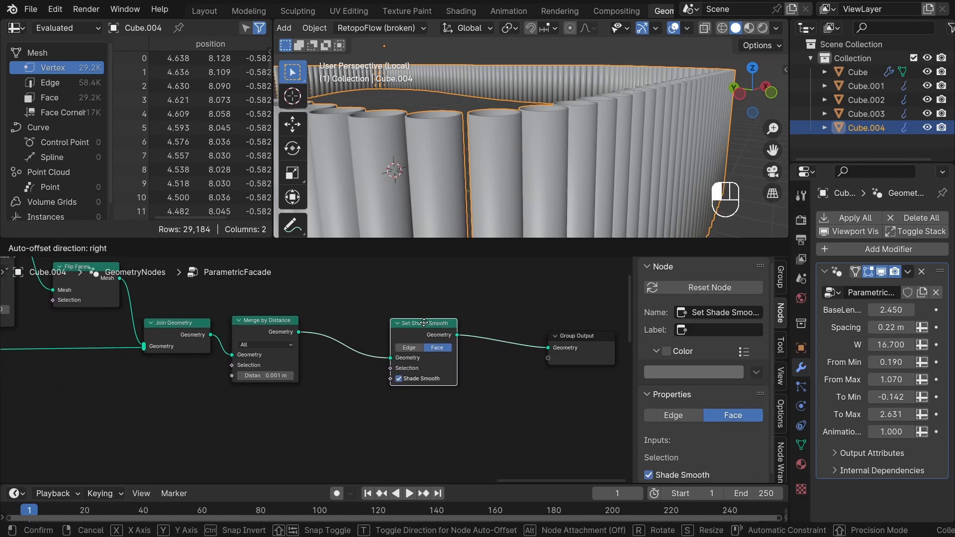
- Apply Shade Auto Smooth and Shade Smooth to the facade object in the 3D viewport
{"action": "right_click", "coordinate": [526, 153]}
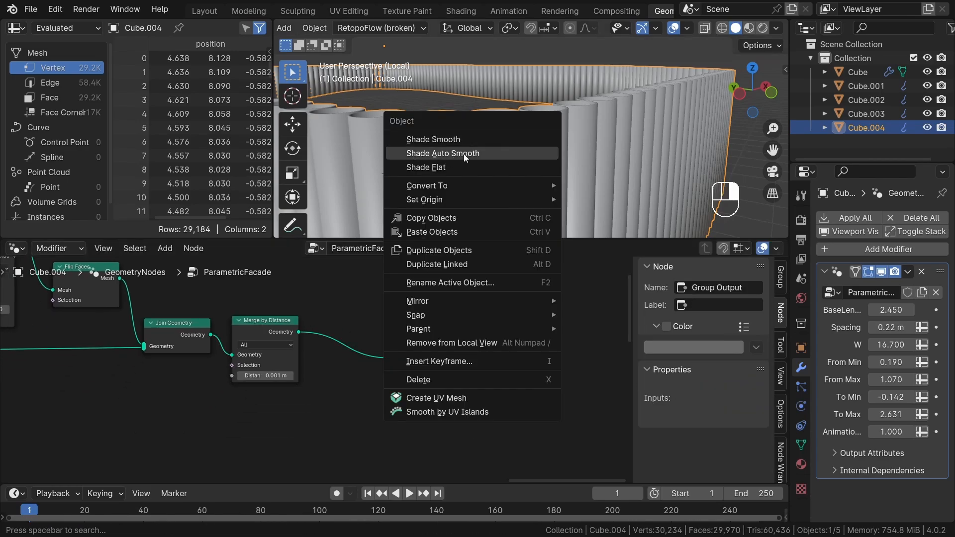
{"action": "left_click", "coordinate": [462, 153]}
{"action": "middle_click_drag", "start_coordinate": [507, 144], "coordinate": [560, 105]}
{"action": "right_click", "coordinate": [508, 142]}
{"action": "left_click", "coordinate": [508, 140]}
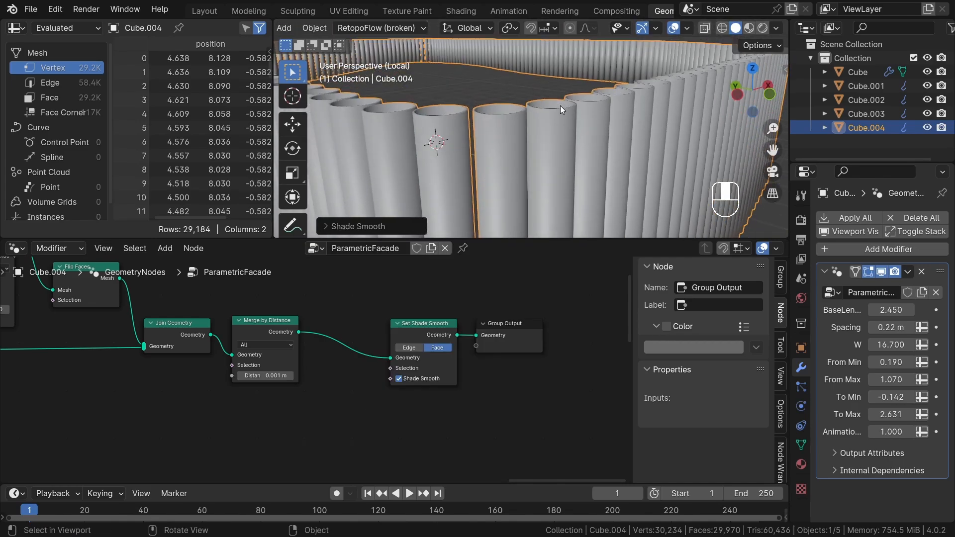
- Move Group Output farther from Set Shade Smooth and shift Set Shade Smooth slightly toward it
{"action": "scroll", "coordinate": [474, 445], "scroll_direction": "up", "scroll_amount": 4}
{"action": "left_click_drag", "start_coordinate": [537, 304], "coordinate": [589, 303]}
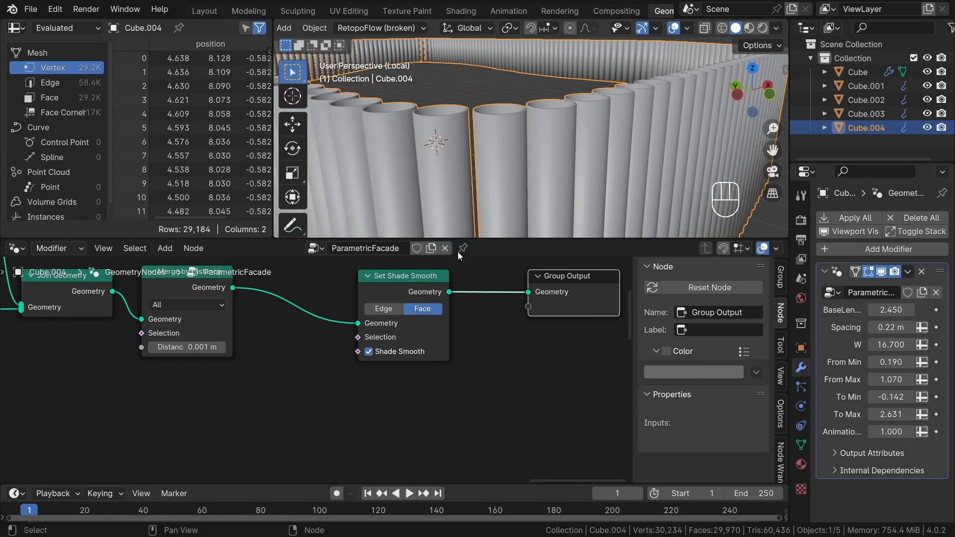
{"action": "left_click_drag", "start_coordinate": [433, 298], "coordinate": [448, 298]}
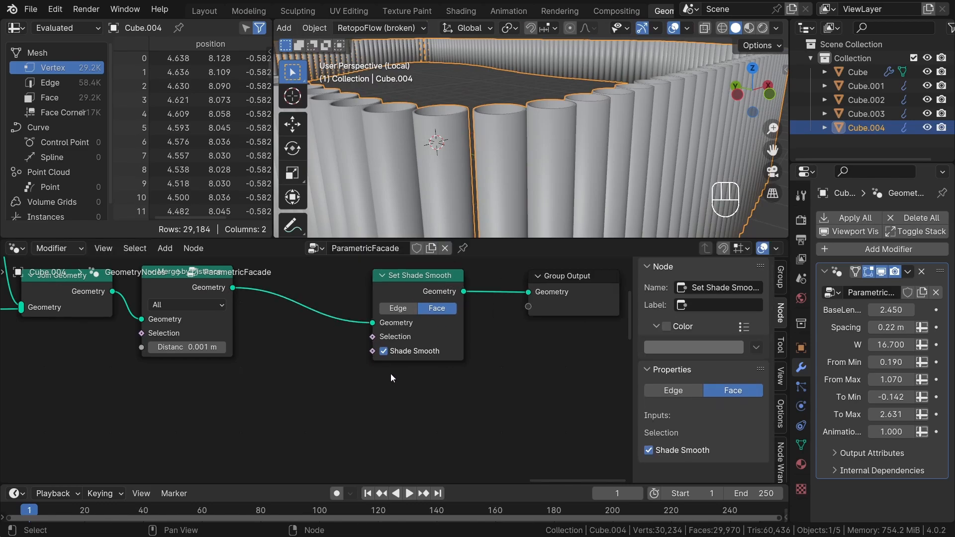
- Add an Edge Angle node below Merge by Distance
{"action": "scroll", "coordinate": [372, 359], "scroll_direction": "down", "scroll_amount": 2}
{"action": "scroll", "coordinate": [372, 359], "scroll_direction": "up", "scroll_amount": 1}
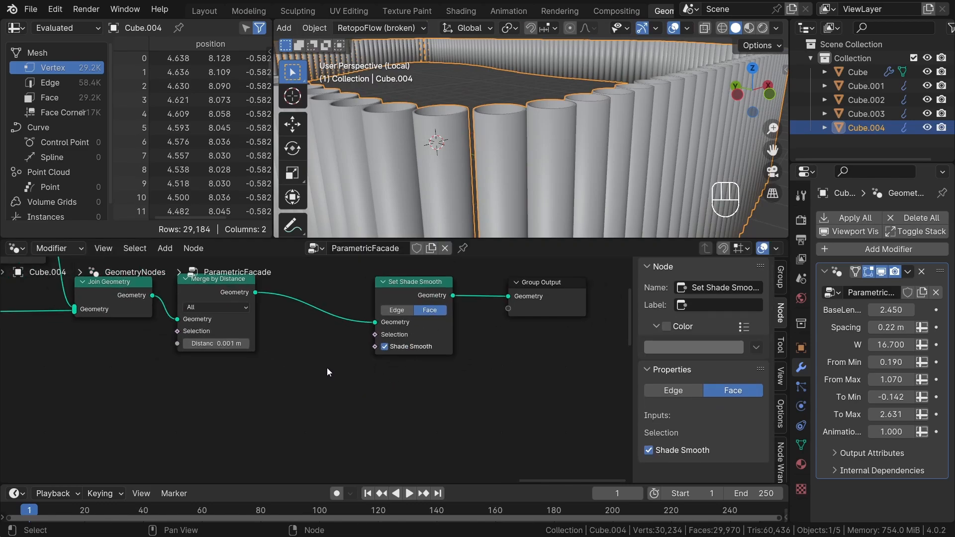
{"action": "key", "text": "shift+a"}
{"action": "left_click", "coordinate": [262, 155]}
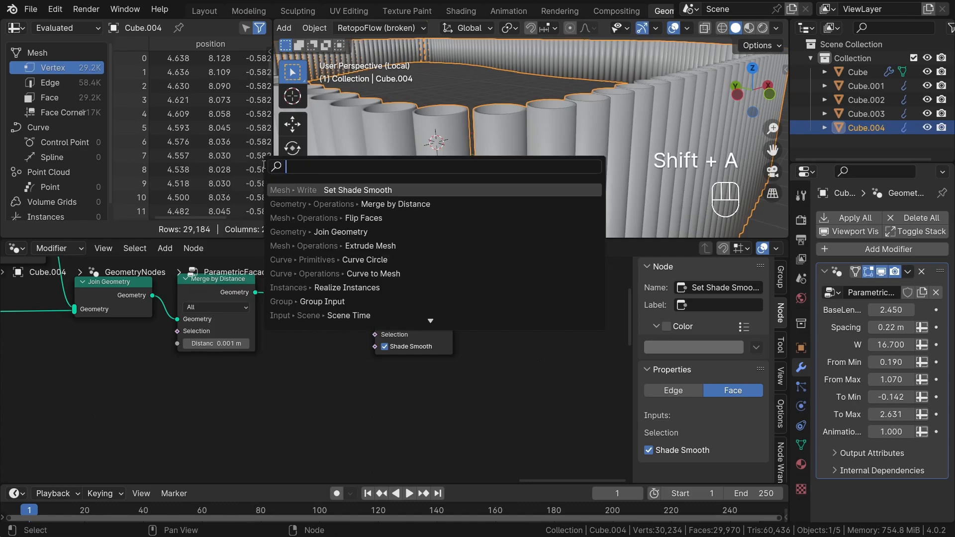
{"action": "type", "text": "angl"}
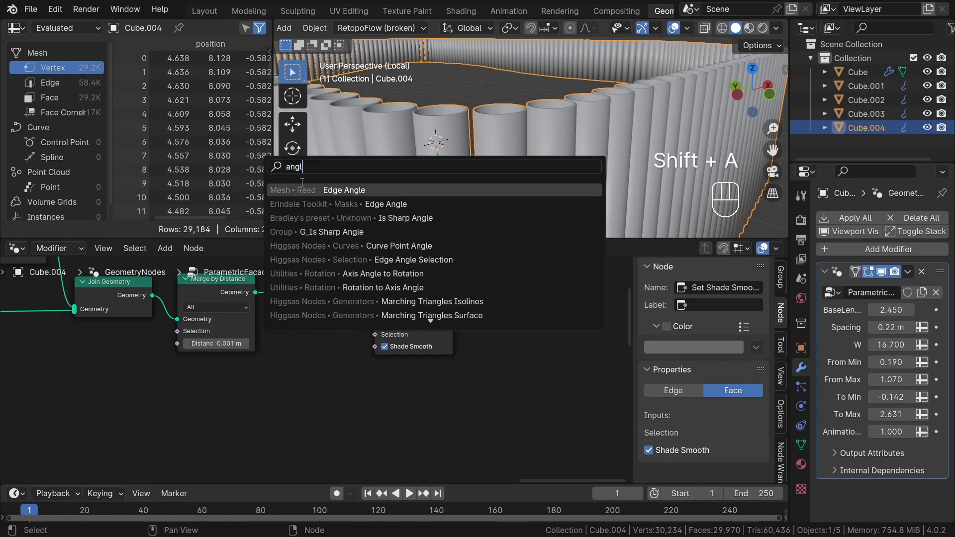
{"action": "left_click", "coordinate": [330, 190]}
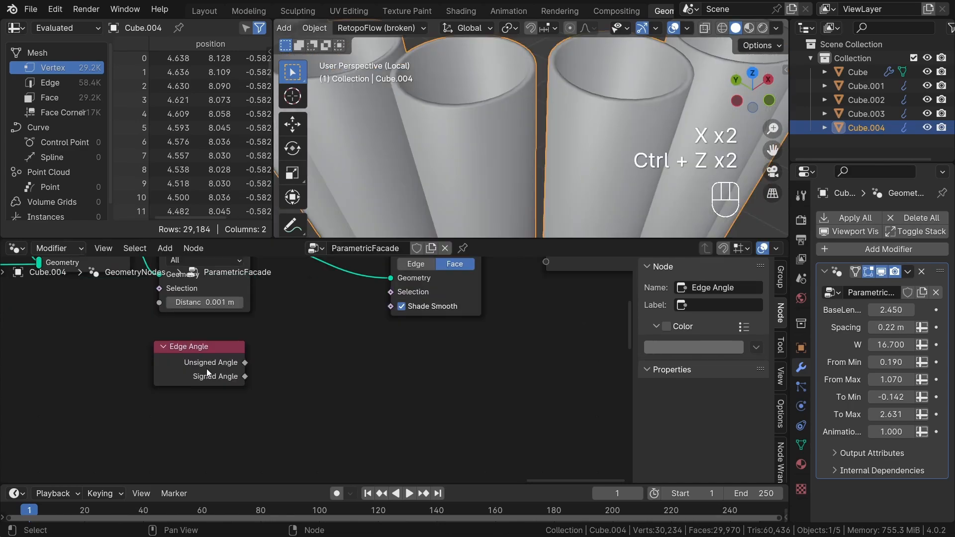
- Add a Greater Than compare node beside Edge Angle, with Unsigned Angle feeding its A input
{"action": "left_click_drag", "start_coordinate": [207, 369], "coordinate": [276, 372]}
{"action": "left_click", "coordinate": [277, 362]}
{"action": "type", "text": "gre"}
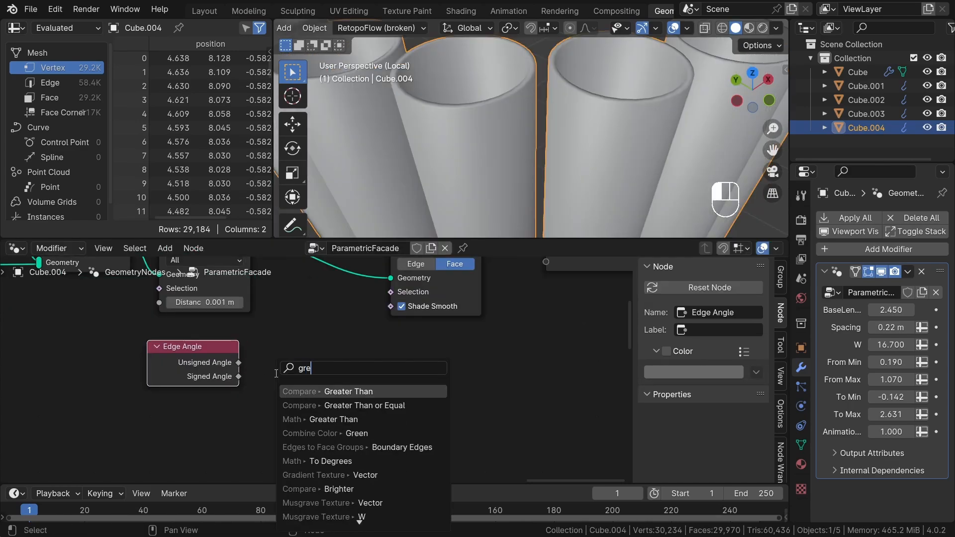
{"action": "left_click", "coordinate": [304, 386]}
{"action": "left_click", "coordinate": [299, 366]}
{"action": "scroll", "coordinate": [441, 439], "scroll_direction": "up", "scroll_amount": 1}
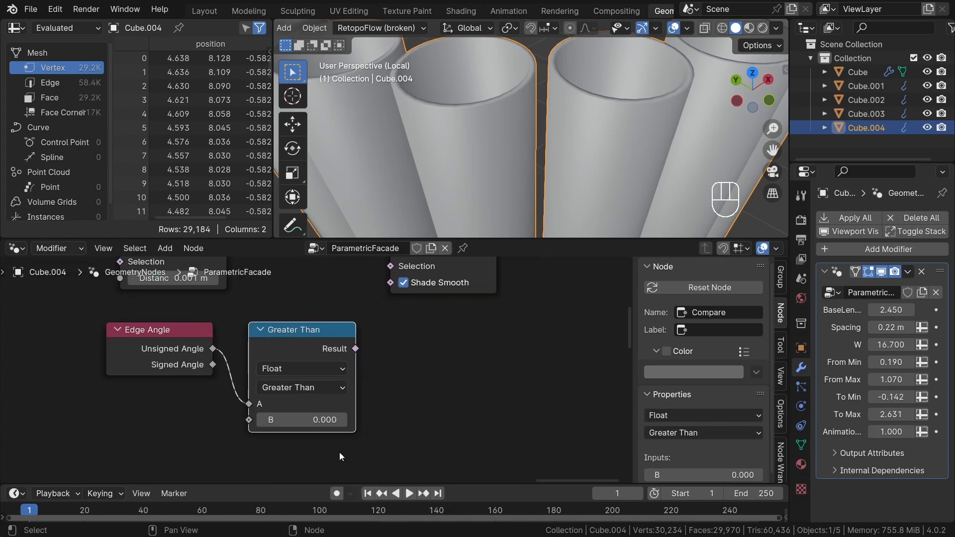
{"action": "scroll", "coordinate": [338, 450], "scroll_direction": "down", "scroll_amount": 1}
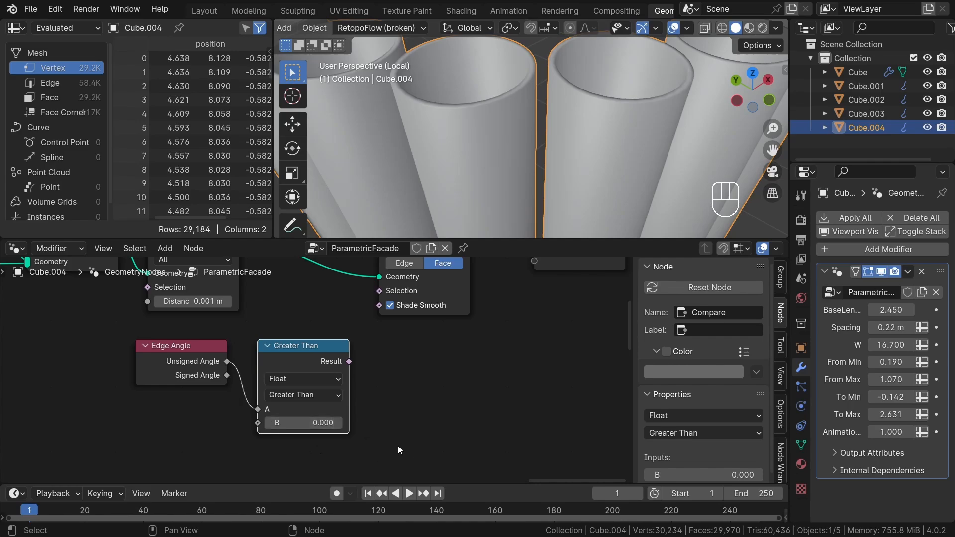
{"action": "middle_click_drag", "start_coordinate": [399, 448], "coordinate": [406, 437]}
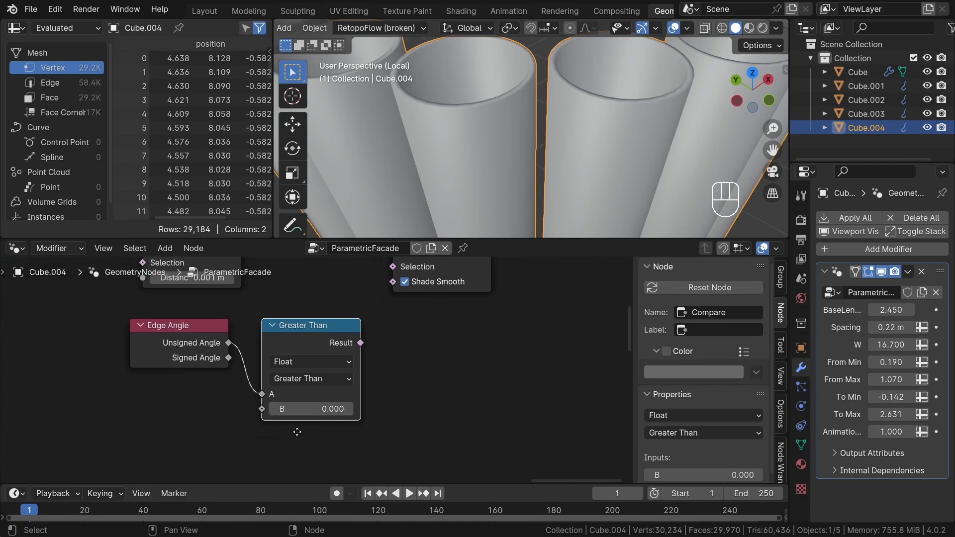
- Add a To Radians node below Edge Angle, feeding the B input of Greater Than
{"action": "scroll", "coordinate": [298, 433], "scroll_direction": "up", "scroll_amount": 1}
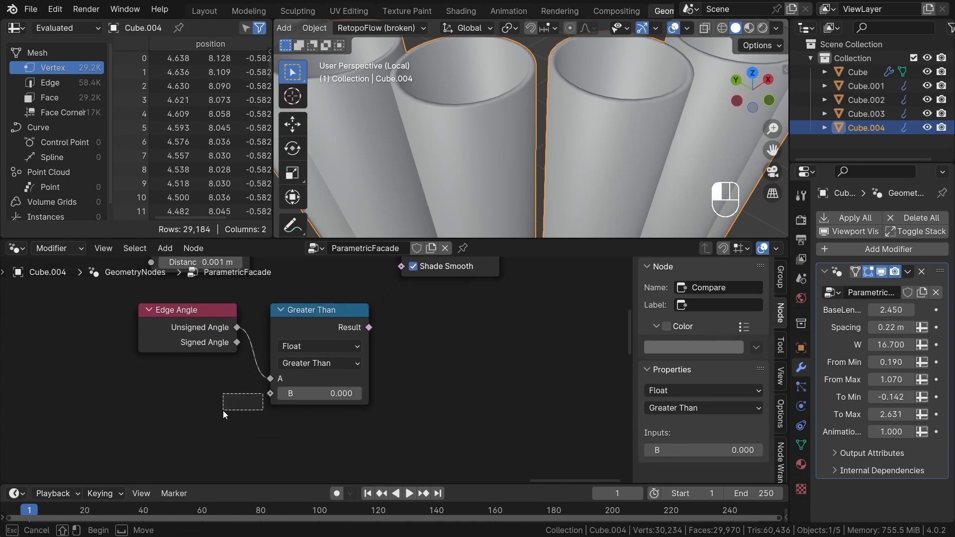
{"action": "left_click_drag", "start_coordinate": [268, 397], "coordinate": [244, 419]}
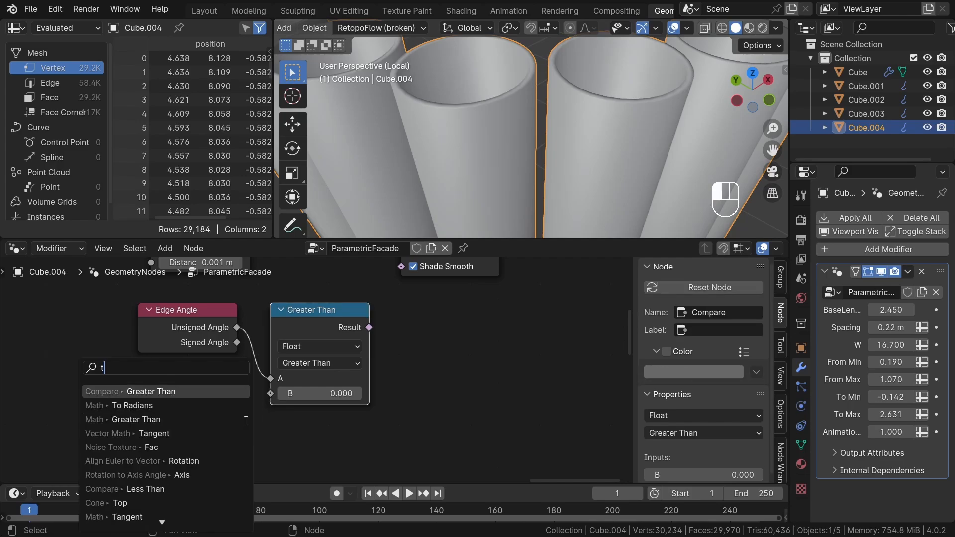
{"action": "type", "text": "to r"}
{"action": "left_click", "coordinate": [229, 391]}
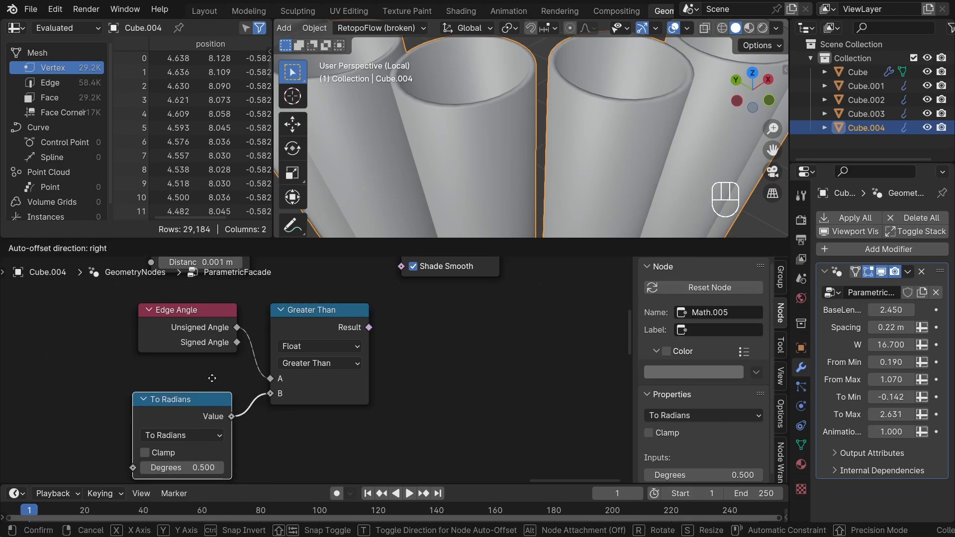
{"action": "left_click", "coordinate": [271, 359]}
- Connect the Greater Than result to Shade Smooth on Set Shade Smooth and set the To Radians node's Degrees to 48
{"action": "scroll", "coordinate": [401, 335], "scroll_direction": "down", "scroll_amount": 1}
{"action": "scroll", "coordinate": [401, 335], "scroll_direction": "down", "scroll_amount": 1}
{"action": "middle_click_drag", "start_coordinate": [389, 333], "coordinate": [350, 370]}
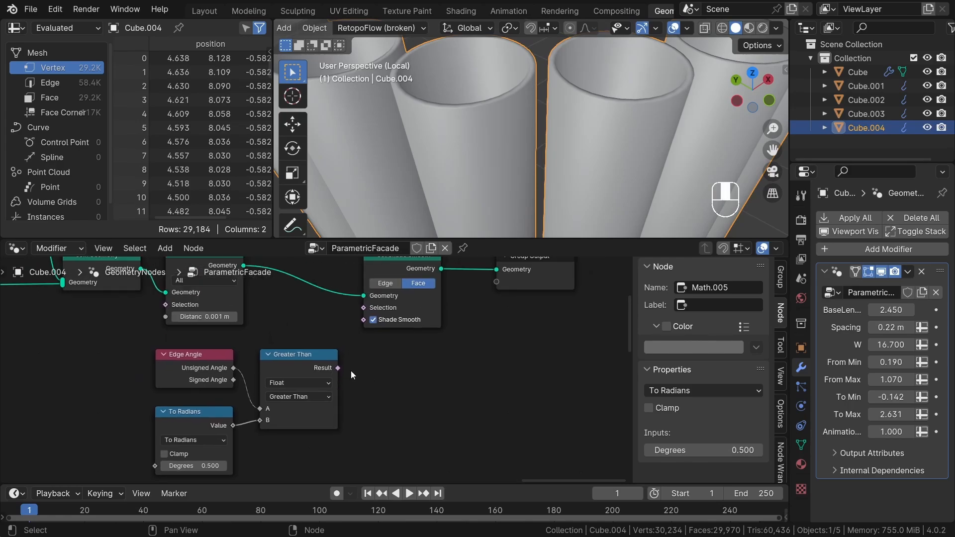
{"action": "left_click_drag", "start_coordinate": [337, 368], "coordinate": [365, 319]}
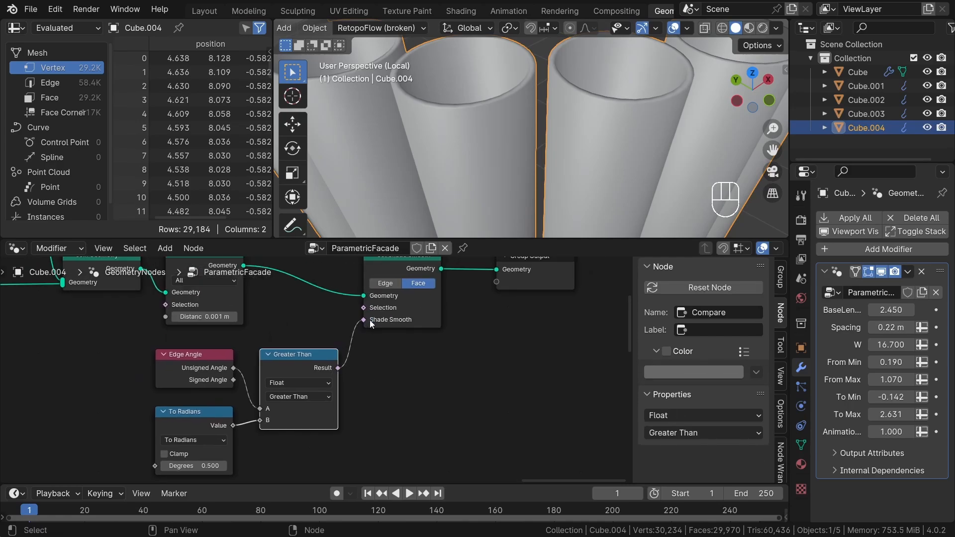
{"action": "middle_click_drag", "start_coordinate": [365, 375], "coordinate": [453, 328]}
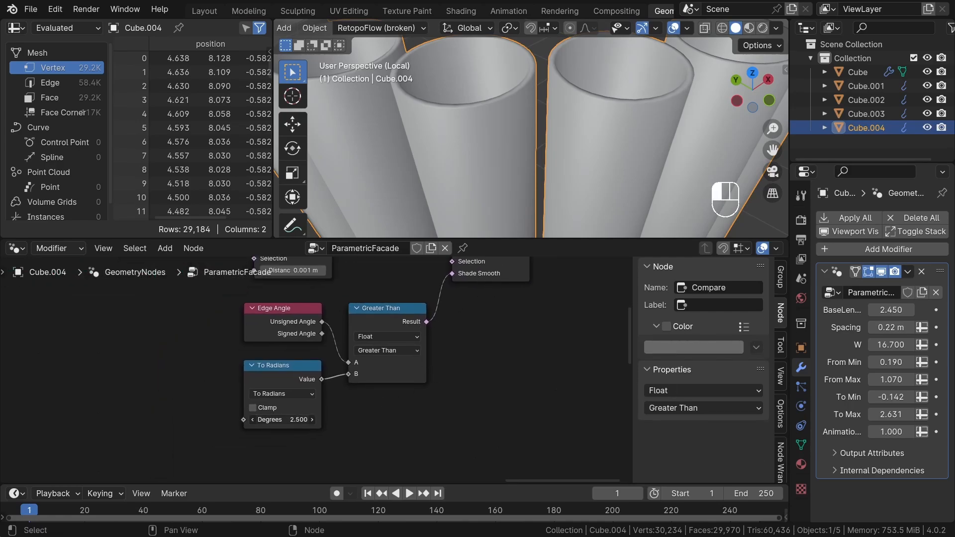
{"action": "mouse_move", "coordinate": [285, 420]}
{"action": "left_mouse_down"}
{"action": "mouse_move", "coordinate": [343, 420]}
{"action": "mouse_move", "coordinate": [280, 420]}
{"action": "left_mouse_up"}
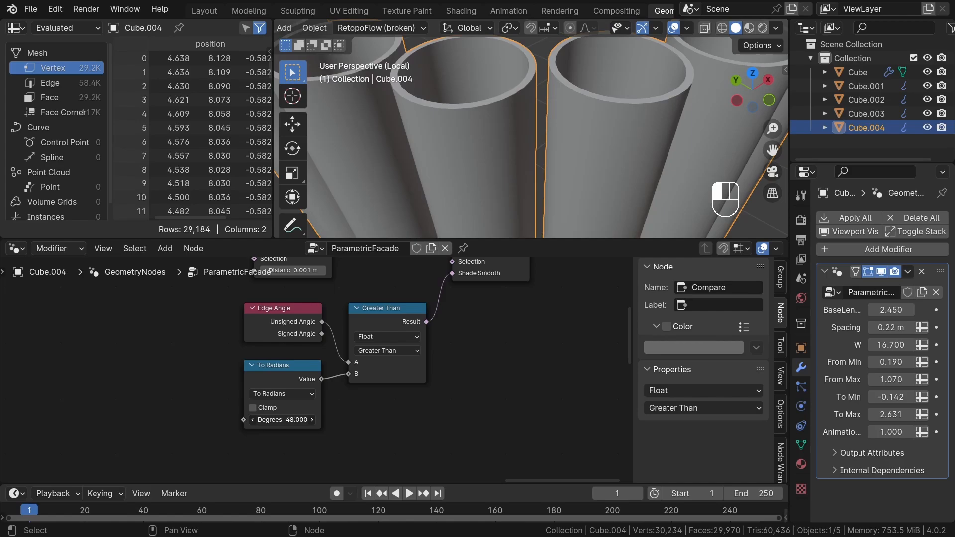
- Examine the shading and wall thickness of the tube rims from above in the 3D viewport
{"action": "scroll", "coordinate": [440, 187], "scroll_direction": "down", "scroll_amount": 10}
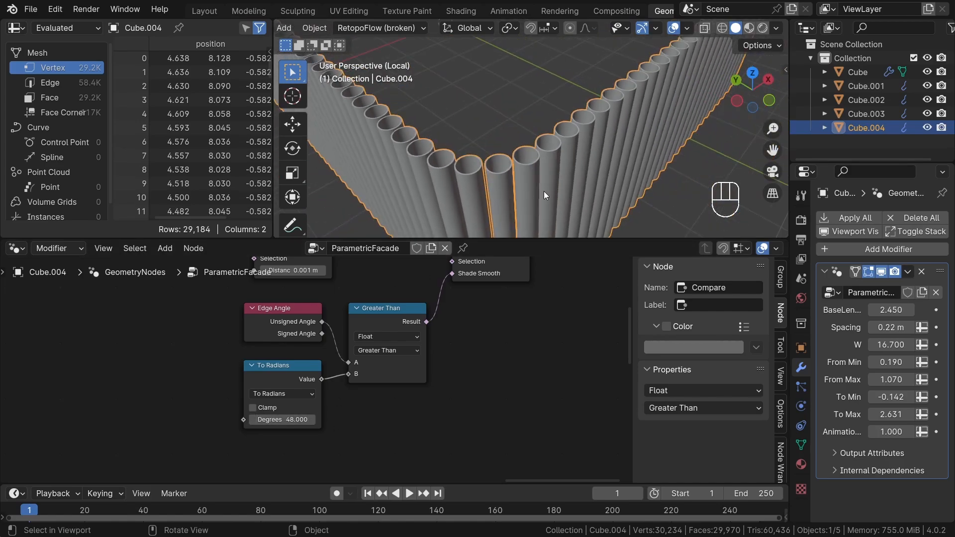
{"action": "middle_click_drag", "start_coordinate": [544, 190], "coordinate": [537, 145]}
{"action": "middle_click_drag", "start_coordinate": [532, 144], "coordinate": [470, 118]}
{"action": "middle_click_drag", "start_coordinate": [471, 80], "coordinate": [503, 155], "text": "shift"}
{"action": "scroll", "coordinate": [523, 135], "scroll_direction": "up", "scroll_amount": 7}
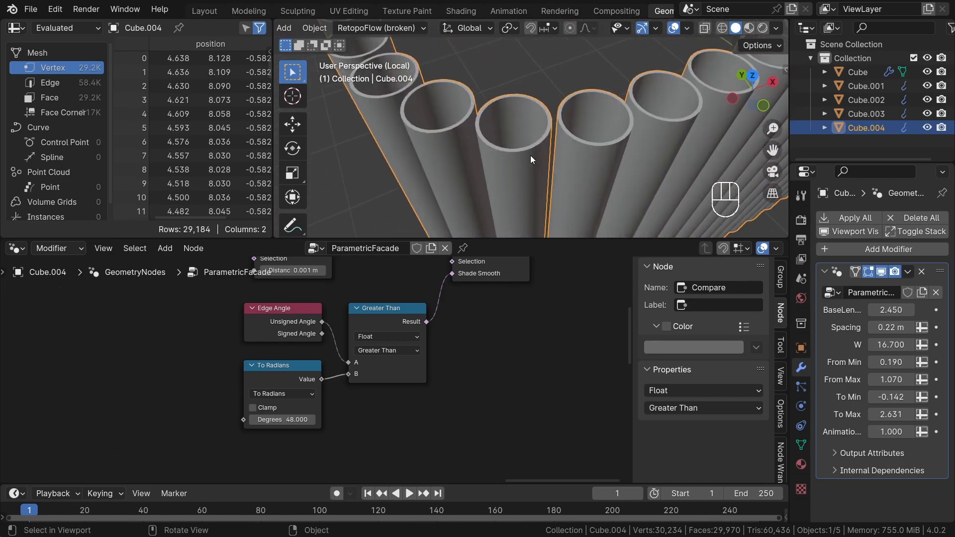
{"action": "scroll", "coordinate": [382, 347], "scroll_direction": "down", "scroll_amount": 5}
{"action": "scroll", "coordinate": [315, 364], "scroll_direction": "up", "scroll_amount": 2}
- Set the Extrude Mesh node's Offset Scale to -0.015
{"action": "middle_click_drag", "start_coordinate": [271, 297], "coordinate": [400, 380]}
{"action": "scroll", "coordinate": [341, 372], "scroll_direction": "up", "scroll_amount": 5}
{"action": "scroll", "coordinate": [400, 381], "scroll_direction": "up", "scroll_amount": 8}
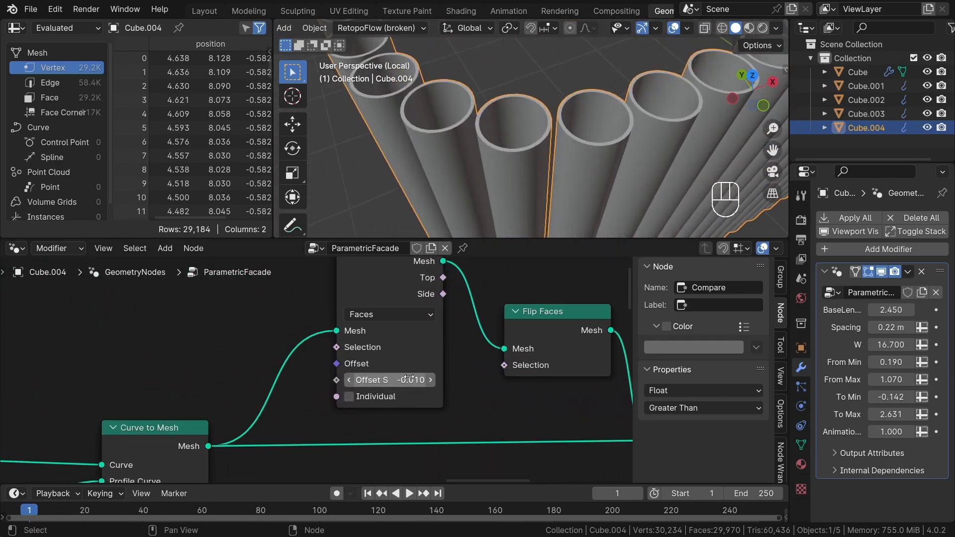
{"action": "left_click", "coordinate": [401, 382]}
{"action": "key", "text": "Return"}
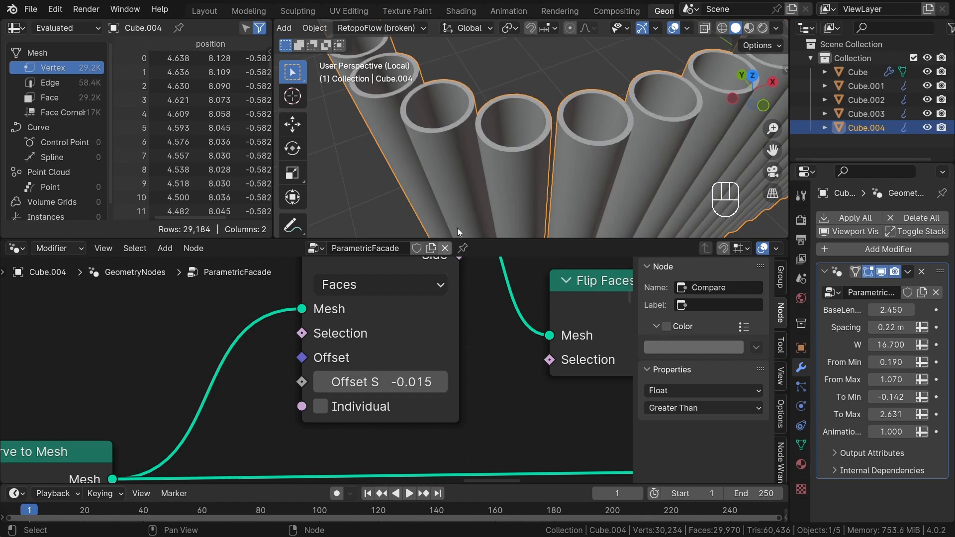
- Move the Group Output node farther from Set Shade Smooth to make room for another node
{"action": "scroll", "coordinate": [501, 128], "scroll_direction": "down", "scroll_amount": 4}
{"action": "middle_click_drag", "start_coordinate": [501, 128], "coordinate": [584, 165]}
{"action": "scroll", "coordinate": [559, 171], "scroll_direction": "down", "scroll_amount": 3}
{"action": "scroll", "coordinate": [528, 386], "scroll_direction": "down", "scroll_amount": 1}
{"action": "scroll", "coordinate": [528, 385], "scroll_direction": "down", "scroll_amount": 3}
{"action": "middle_click_drag", "start_coordinate": [528, 385], "coordinate": [393, 383]}
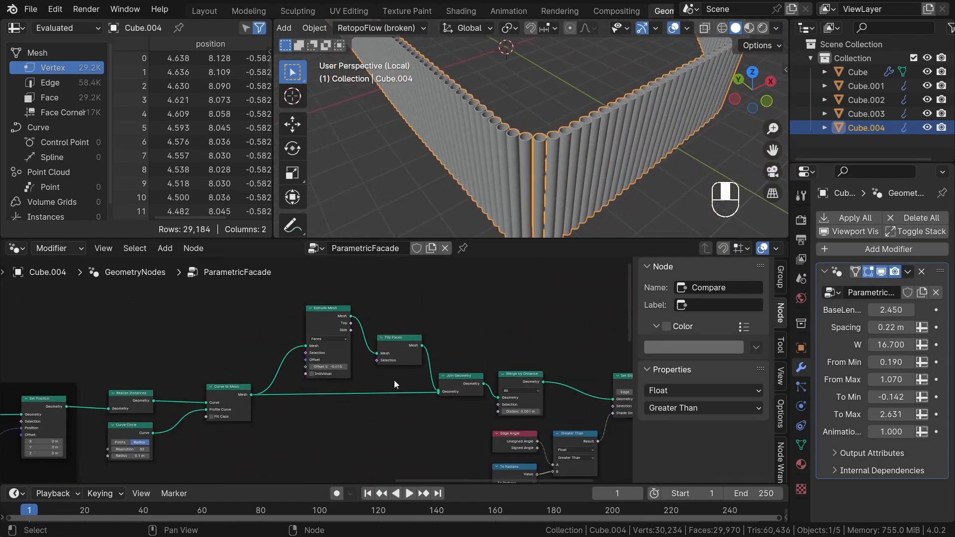
{"action": "scroll", "coordinate": [515, 410], "scroll_direction": "down", "scroll_amount": 4}
{"action": "middle_click_drag", "start_coordinate": [515, 411], "coordinate": [297, 396]}
{"action": "left_click", "coordinate": [499, 404]}
{"action": "scroll", "coordinate": [456, 382], "scroll_direction": "up", "scroll_amount": 5}
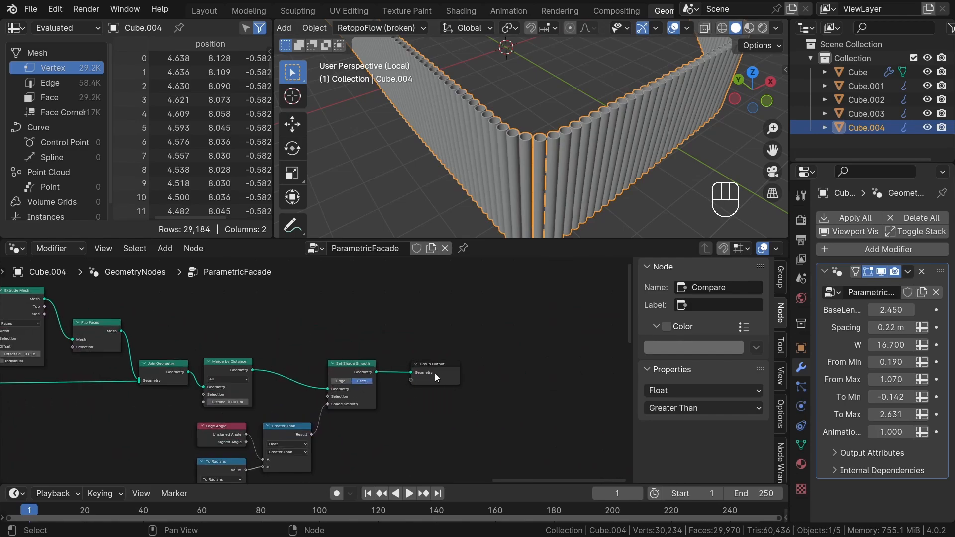
{"action": "left_click_drag", "start_coordinate": [436, 374], "coordinate": [567, 373]}
- Insert a Set Material node between Set Shade Smooth and Group Output
{"action": "scroll", "coordinate": [475, 348], "scroll_direction": "up", "scroll_amount": 2}
{"action": "key", "text": "shift+a"}
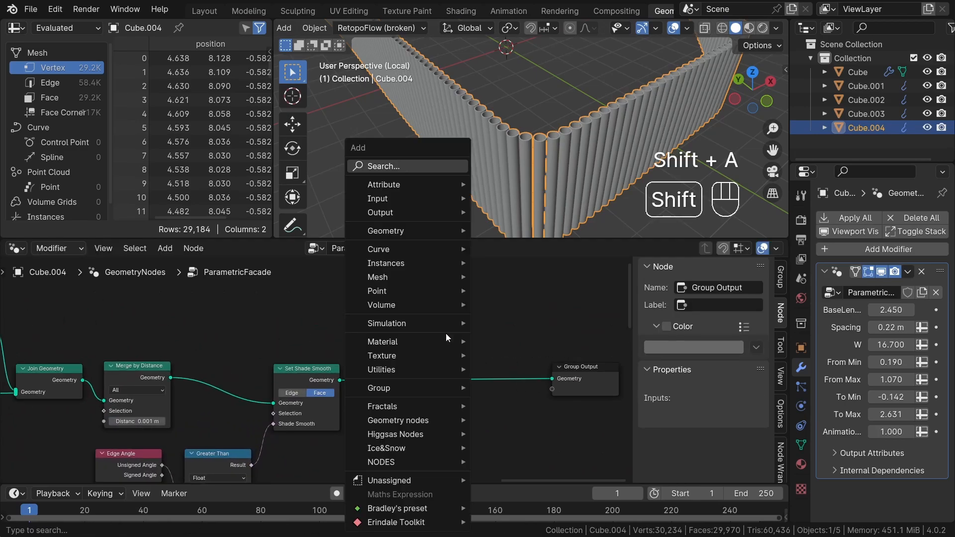
{"action": "left_click", "coordinate": [390, 167]}
{"action": "type", "text": "set m"}
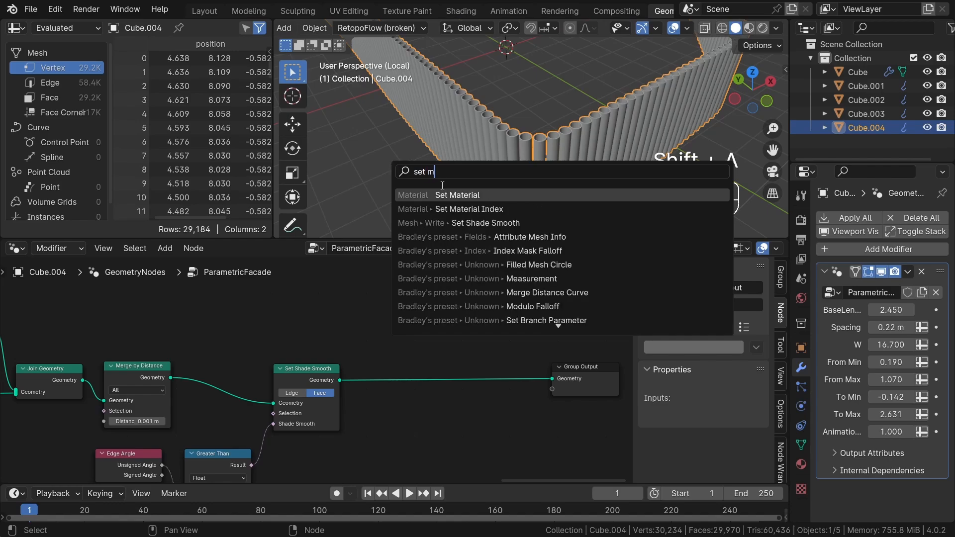
{"action": "key", "text": "Return"}
{"action": "left_click", "coordinate": [400, 364]}
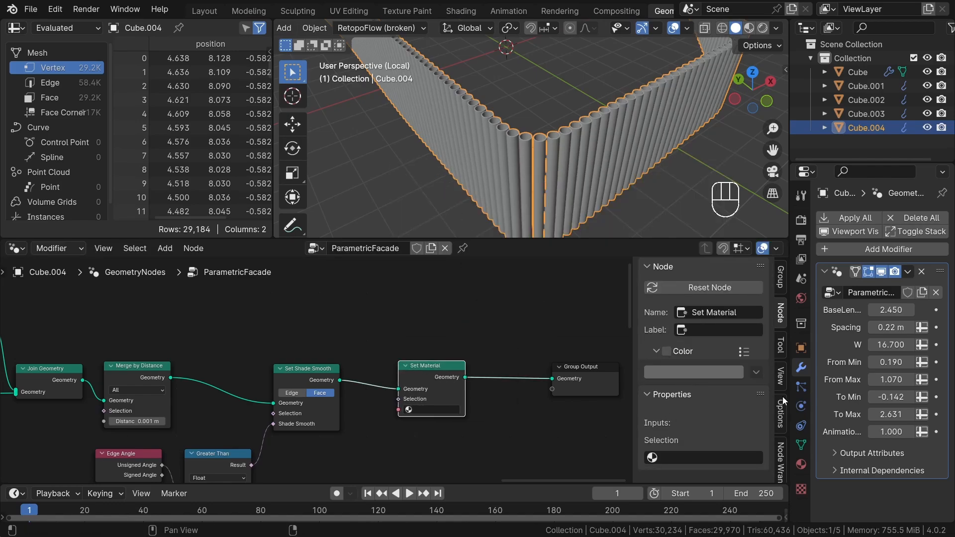
- Rename the facade's material Copper and assign it in the Set Material node
{"action": "left_click", "coordinate": [801, 461]}
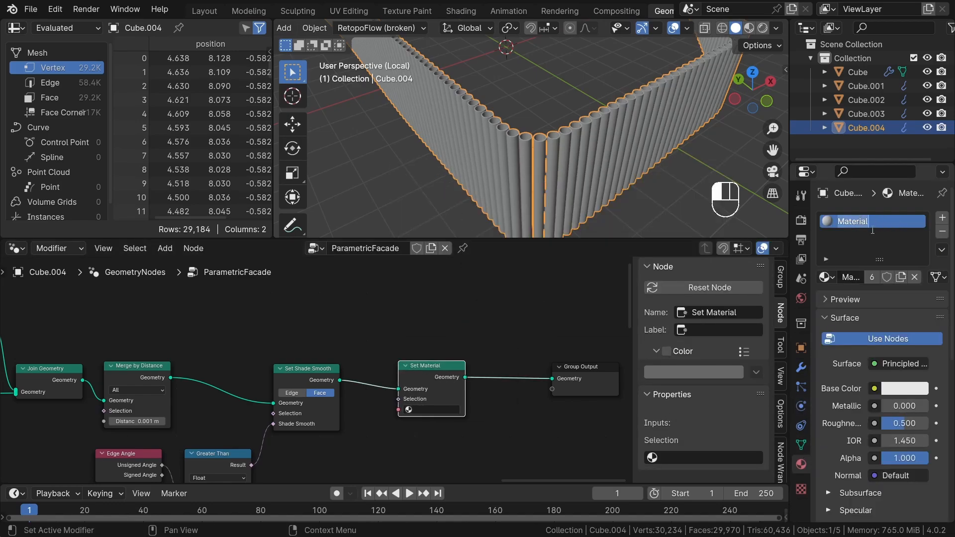
{"action": "type", "text": "Copper"}
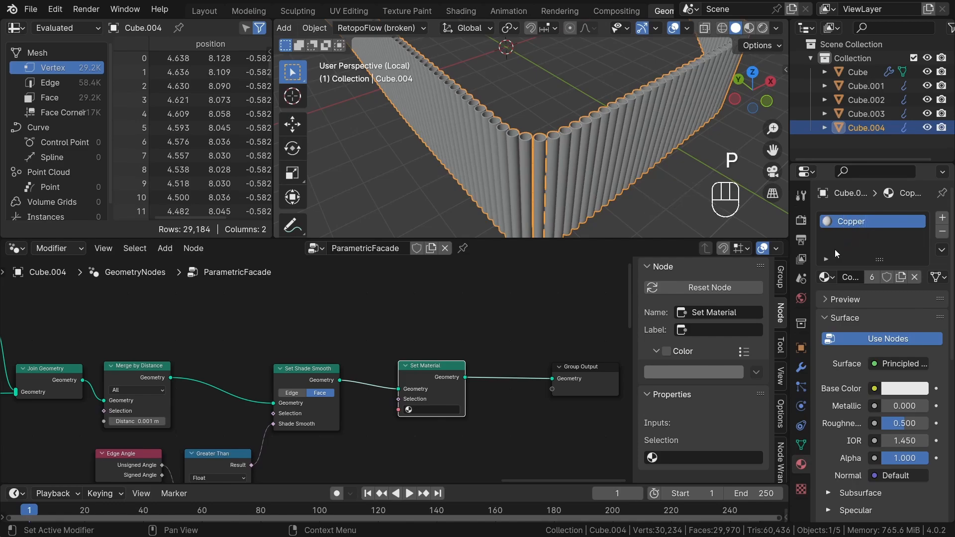
{"action": "scroll", "coordinate": [389, 380], "scroll_direction": "up", "scroll_amount": 2}
{"action": "left_click", "coordinate": [447, 419]}
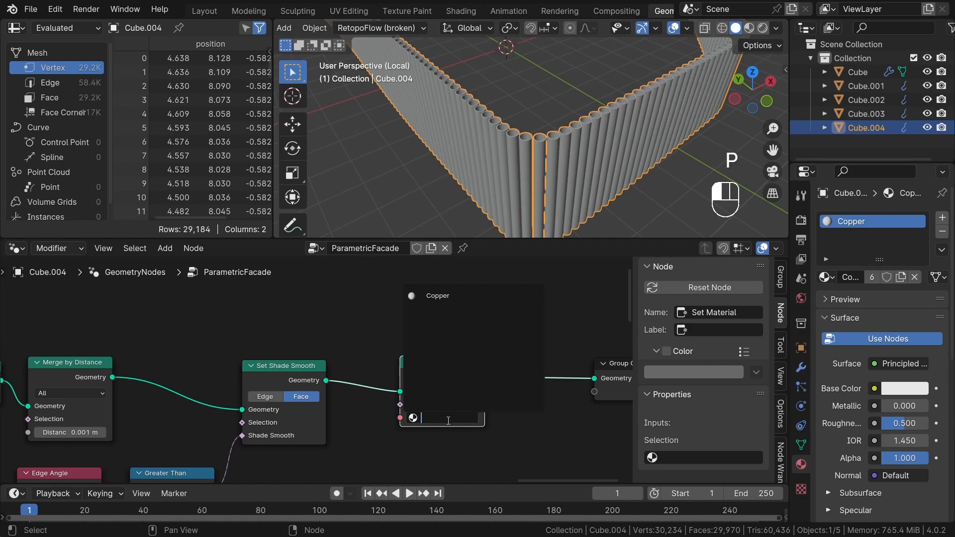
{"action": "left_click", "coordinate": [460, 299]}
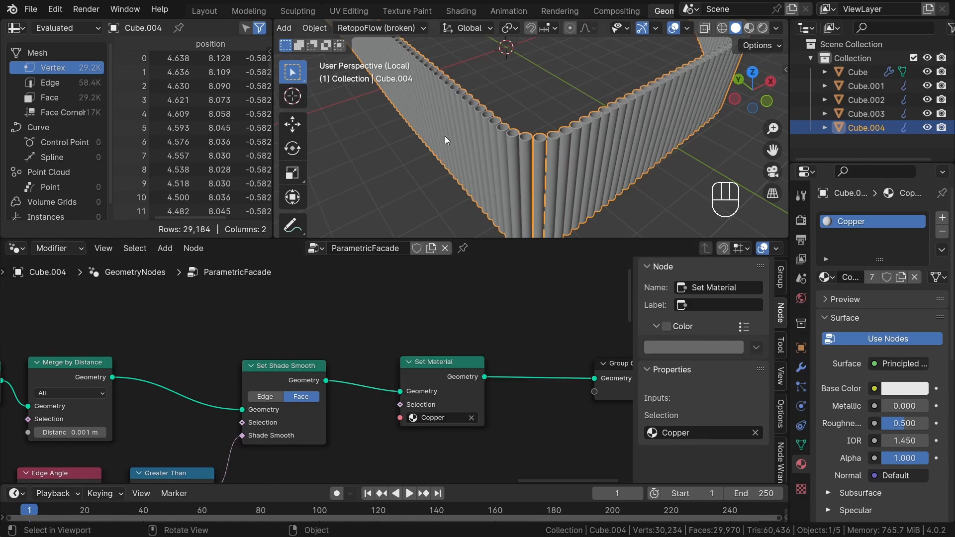
- Switch to the Shading workspace and link the Copper material from Cube.004 to all objects
{"action": "left_click", "coordinate": [474, 19]}
{"action": "scroll", "coordinate": [492, 191], "scroll_direction": "down", "scroll_amount": 5}
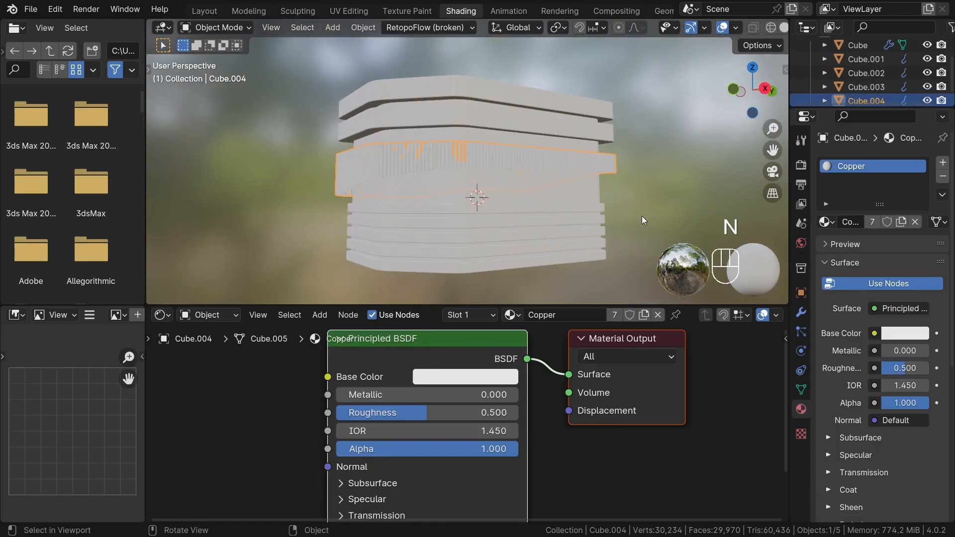
{"action": "middle_click_drag", "start_coordinate": [641, 216], "coordinate": [430, 159]}
{"action": "scroll", "coordinate": [489, 195], "scroll_direction": "up", "scroll_amount": 1}
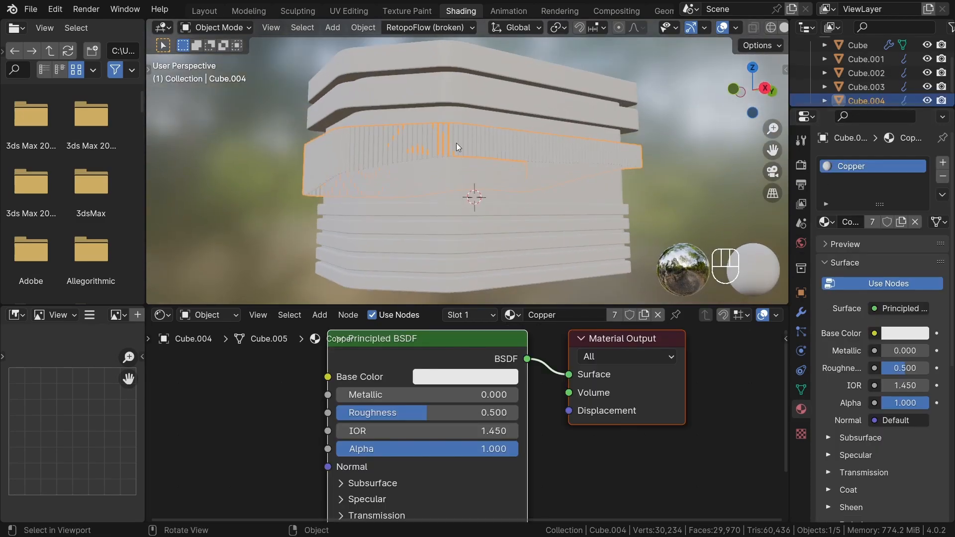
{"action": "key", "text": "a"}
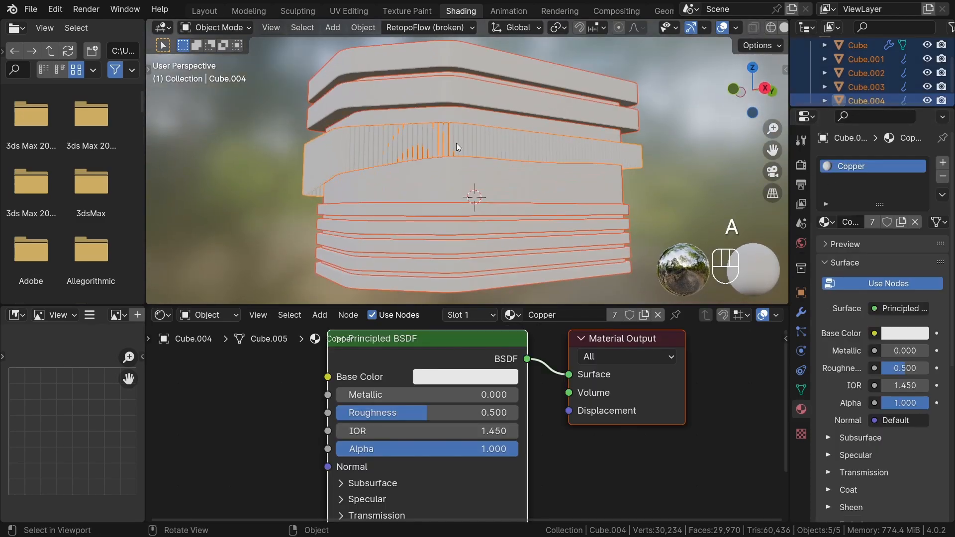
{"action": "key", "text": "ctrl+l"}
{"action": "left_click", "coordinate": [562, 165]}
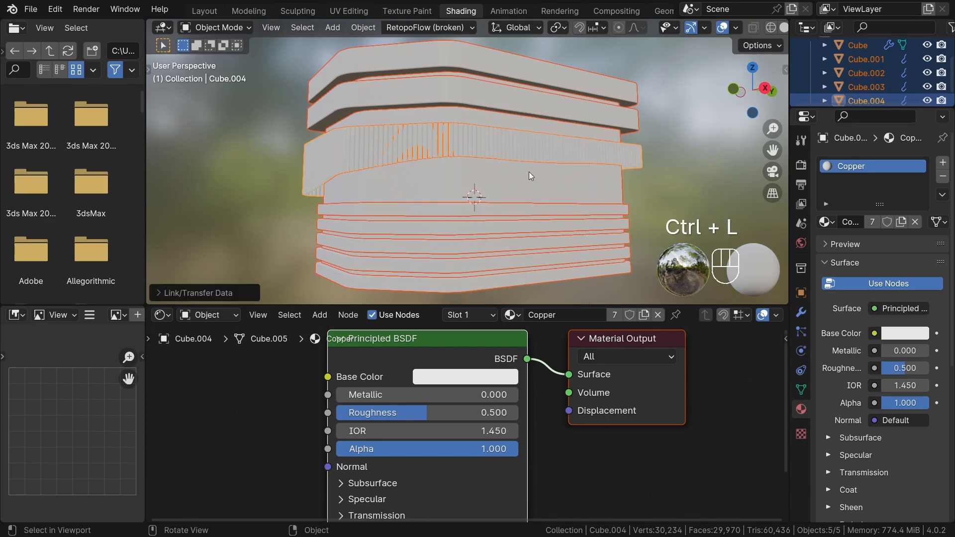
{"action": "left_click", "coordinate": [660, 187]}
{"action": "scroll", "coordinate": [545, 205], "scroll_direction": "down", "scroll_amount": 2}
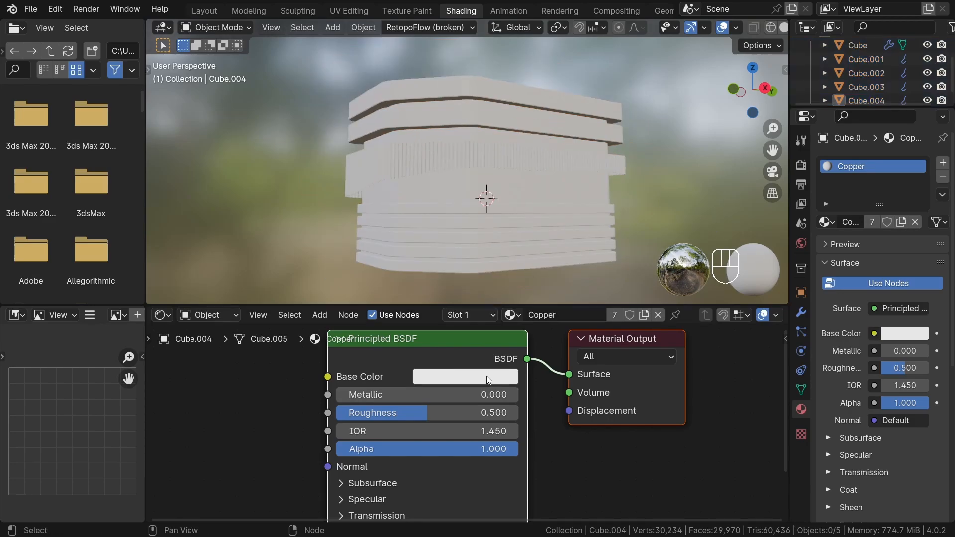
- Give Copper an orange-brown base color (Hue 0.047, Saturation 0.799, Value 0.532), Metallic 1.000 and Roughness 0.360
{"action": "left_click", "coordinate": [486, 376]}
{"action": "left_click", "coordinate": [479, 225]}
{"action": "scroll", "coordinate": [479, 225], "scroll_direction": "down", "scroll_amount": 3}
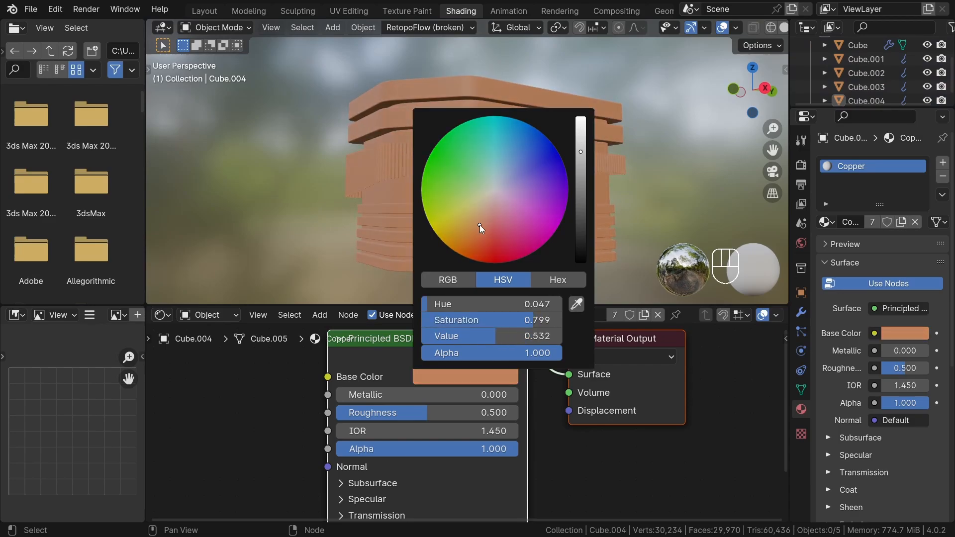
{"action": "left_click_drag", "start_coordinate": [429, 390], "coordinate": [611, 390]}
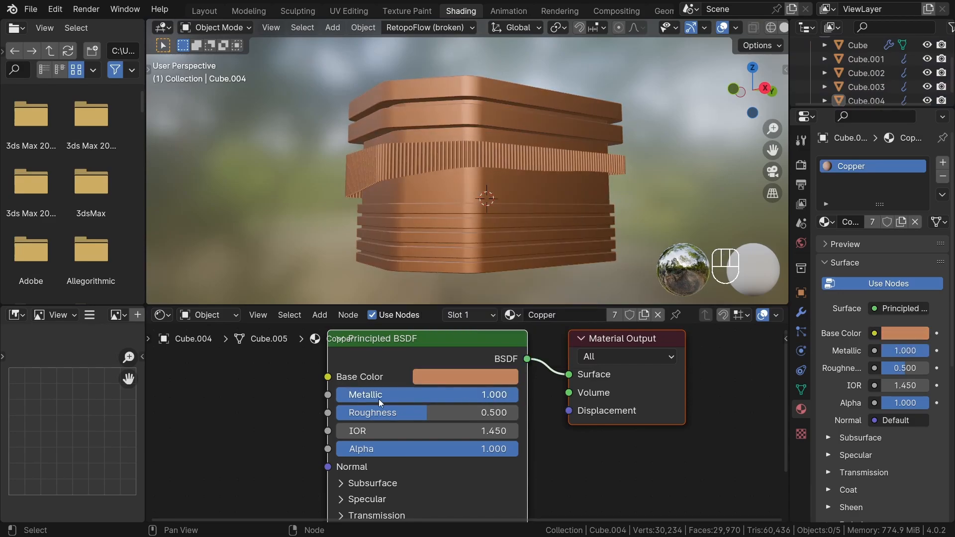
{"action": "left_click_drag", "start_coordinate": [378, 413], "coordinate": [353, 413]}
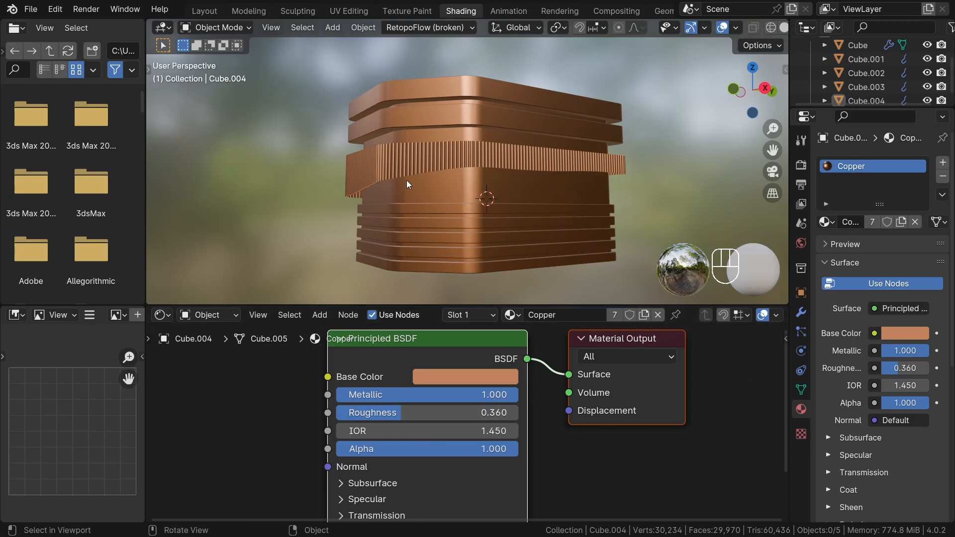
- Select the tube facade, save the file and set the render engine to Cycles
{"action": "middle_click_drag", "start_coordinate": [407, 180], "coordinate": [494, 193]}
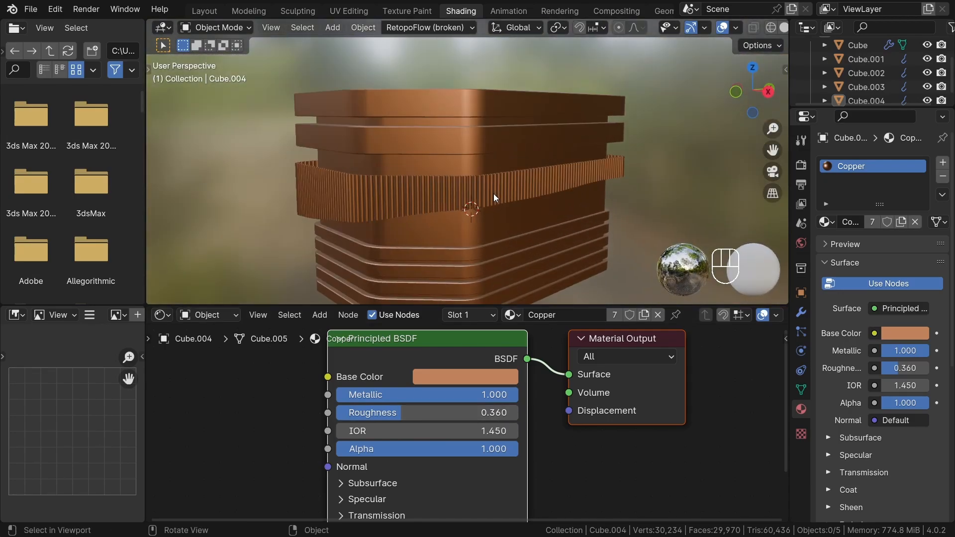
{"action": "left_click", "coordinate": [494, 195]}
{"action": "mouse_move", "coordinate": [535, 216]}
{"action": "middle_mouse_down"}
{"action": "mouse_move", "coordinate": [481, 163]}
{"action": "mouse_move", "coordinate": [520, 199]}
{"action": "mouse_move", "coordinate": [522, 214]}
{"action": "middle_mouse_up"}
{"action": "left_click", "coordinate": [800, 311]}
{"action": "left_click", "coordinate": [800, 164]}
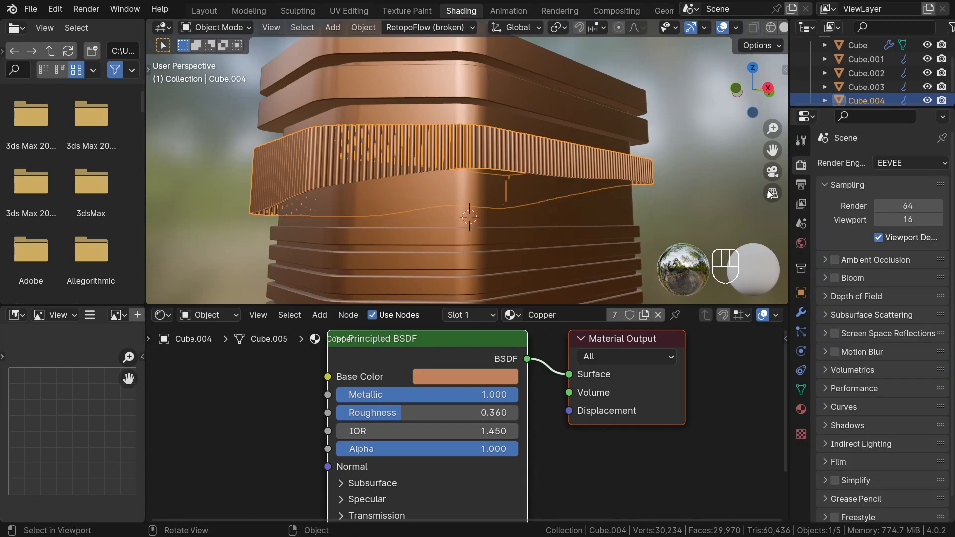
{"action": "left_click", "coordinate": [899, 162]}
{"action": "key", "text": "ctrl+s"}
{"action": "left_click", "coordinate": [895, 163]}
{"action": "left_click", "coordinate": [881, 209]}
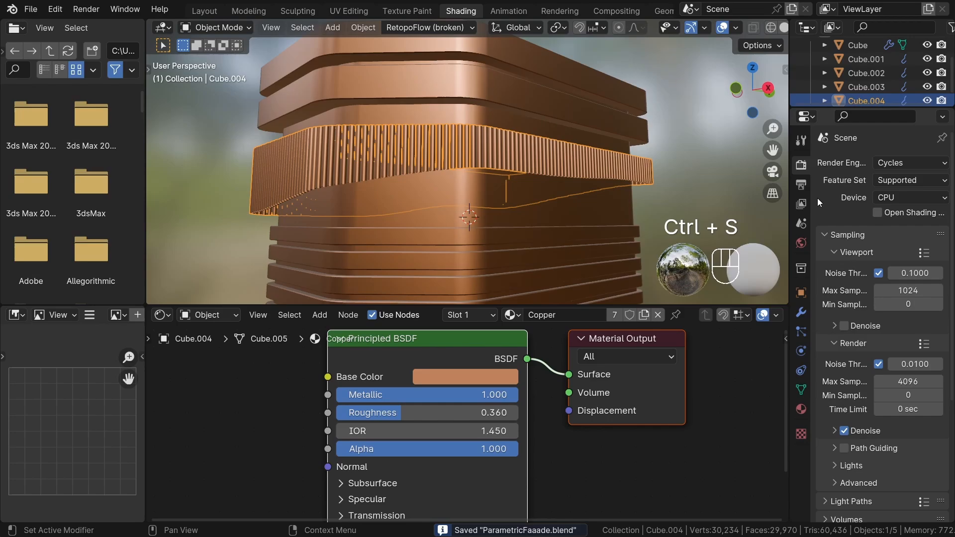
- Set the Cycles device to GPU Compute and show the viewport in Rendered shading with viewport denoising enabled
{"action": "left_click", "coordinate": [894, 197]}
{"action": "left_click", "coordinate": [884, 222]}
{"action": "key", "text": "z"}
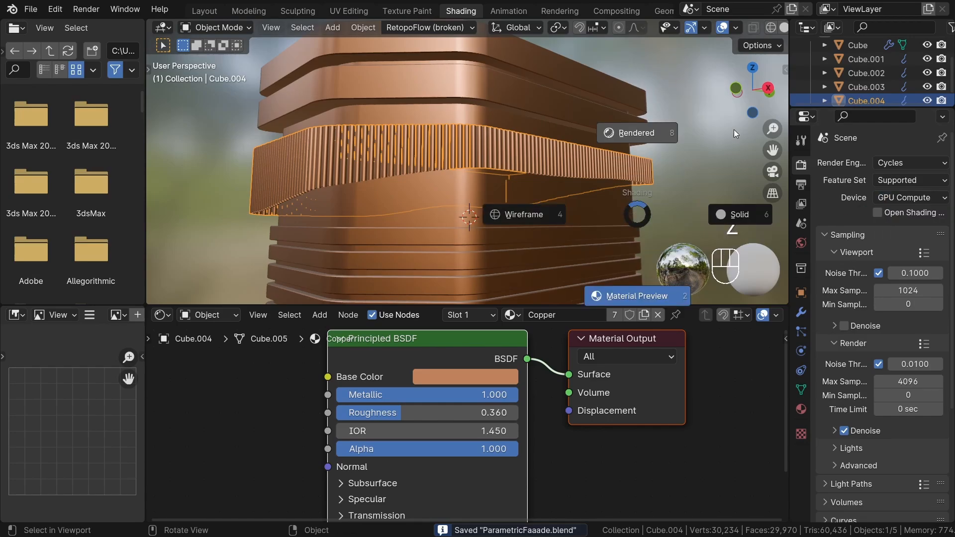
{"action": "key", "text": "8"}
{"action": "left_click", "coordinate": [843, 326]}
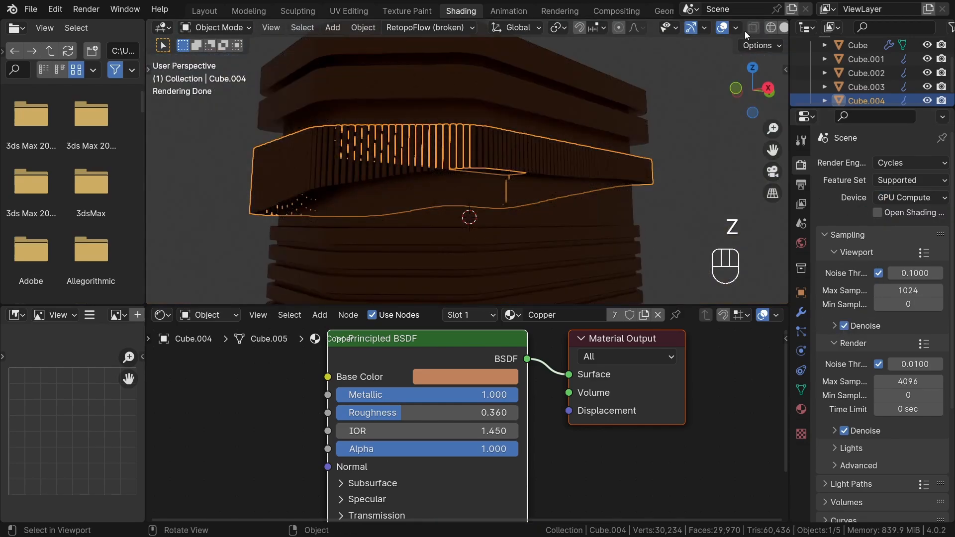
- Light the rendered viewport with the preview HDRI instead of the scene world and deselect the facade
{"action": "scroll", "coordinate": [744, 30], "scroll_direction": "down", "scroll_amount": 3}
{"action": "left_click", "coordinate": [758, 28]}
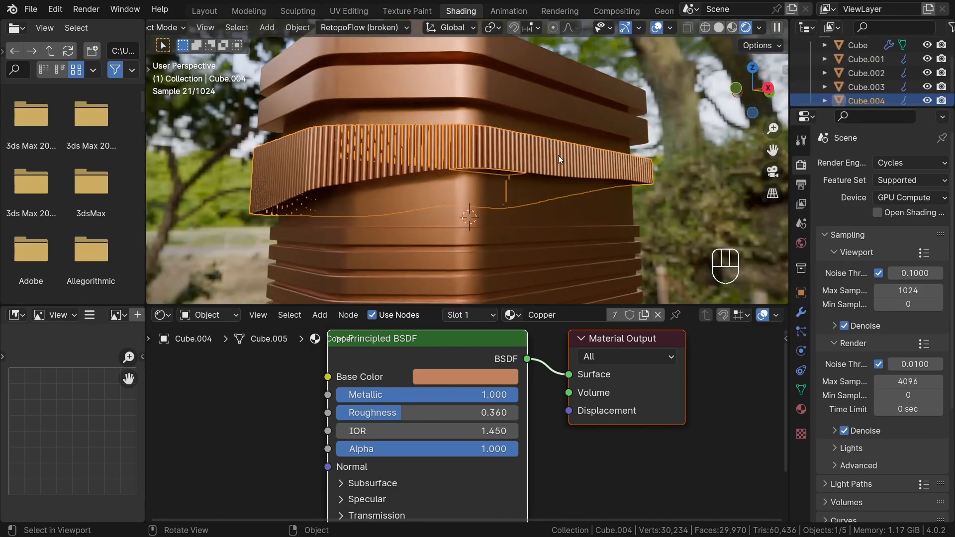
{"action": "scroll", "coordinate": [596, 167], "scroll_direction": "down", "scroll_amount": 1}
{"action": "left_click", "coordinate": [649, 181]}
{"action": "middle_click_drag", "start_coordinate": [649, 180], "coordinate": [661, 180]}
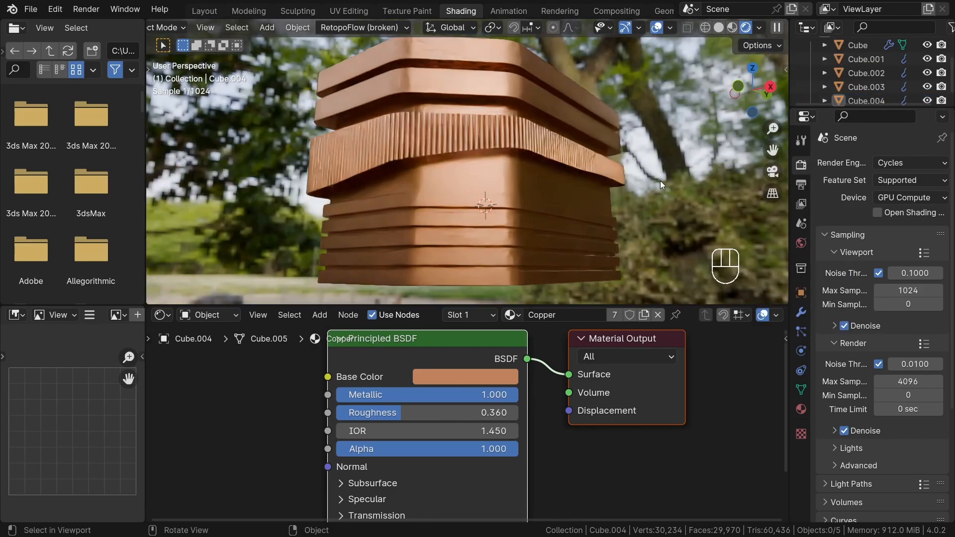
{"action": "left_click", "coordinate": [471, 374]}
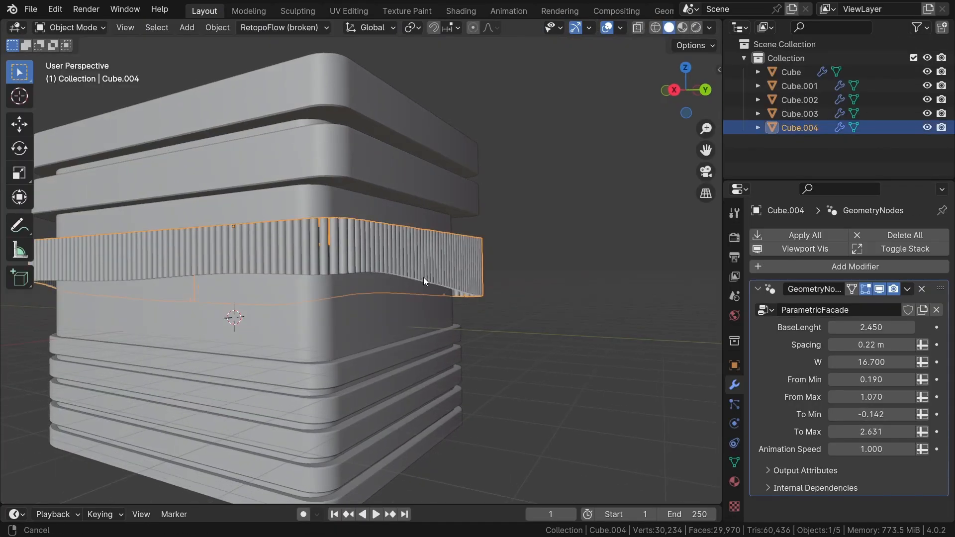
- Join the ParametricFacade nodes that build the tube mesh, up to Set Material, in a frame labelled CurvesToMesh
{"action": "middle_click_drag", "start_coordinate": [424, 281], "coordinate": [467, 297]}
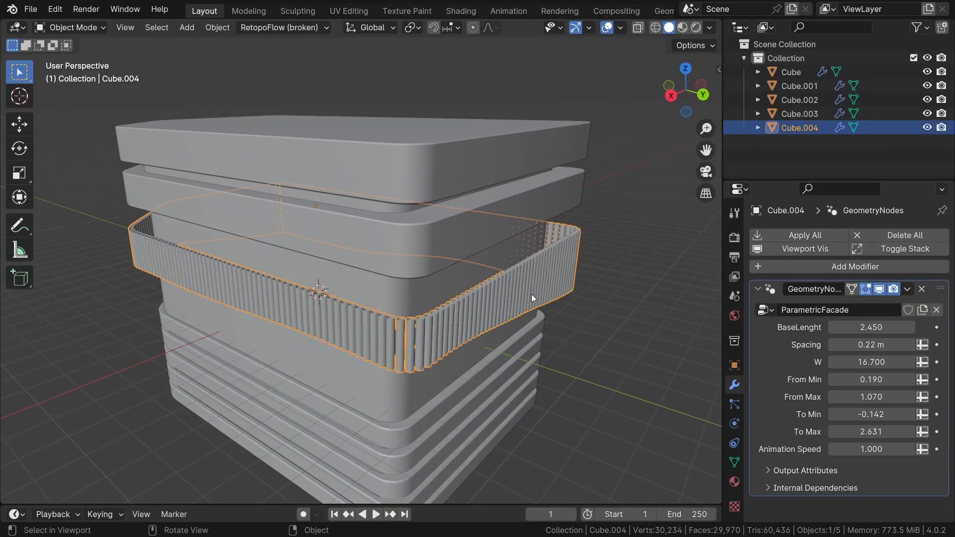
{"action": "middle_click_drag", "start_coordinate": [531, 295], "coordinate": [547, 390]}
{"action": "scroll", "coordinate": [479, 342], "scroll_direction": "down", "scroll_amount": 12}
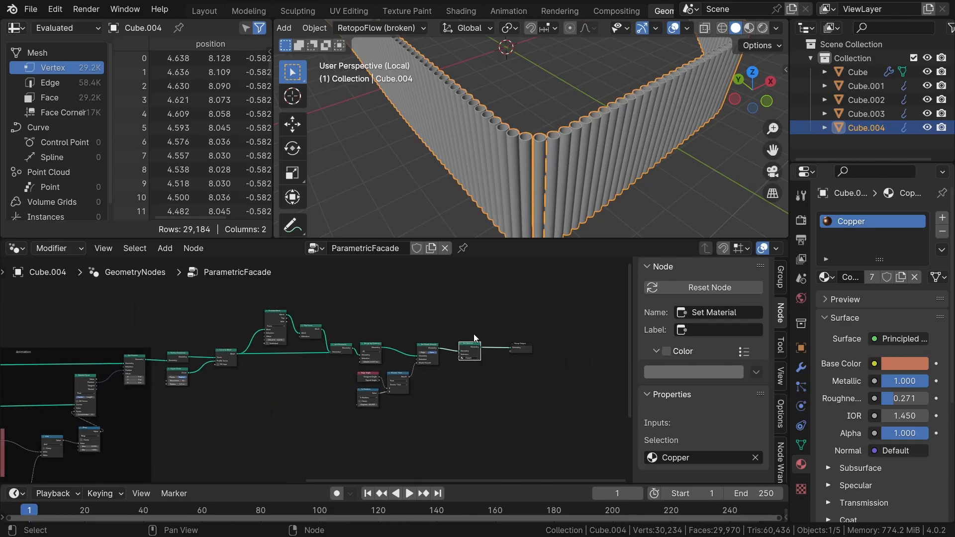
{"action": "scroll", "coordinate": [362, 374], "scroll_direction": "down", "scroll_amount": 12}
{"action": "scroll", "coordinate": [495, 355], "scroll_direction": "up", "scroll_amount": 15}
{"action": "middle_click_drag", "start_coordinate": [362, 376], "coordinate": [480, 371]}
{"action": "scroll", "coordinate": [480, 371], "scroll_direction": "up", "scroll_amount": 2}
{"action": "left_click", "coordinate": [531, 390]}
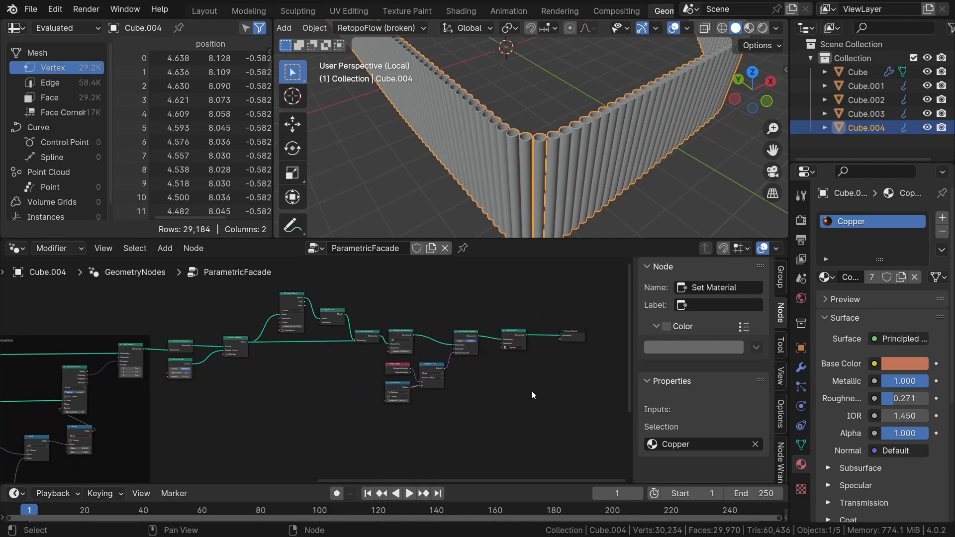
{"action": "scroll", "coordinate": [452, 360], "scroll_direction": "down", "scroll_amount": 3}
{"action": "left_click_drag", "start_coordinate": [517, 421], "coordinate": [240, 302]}
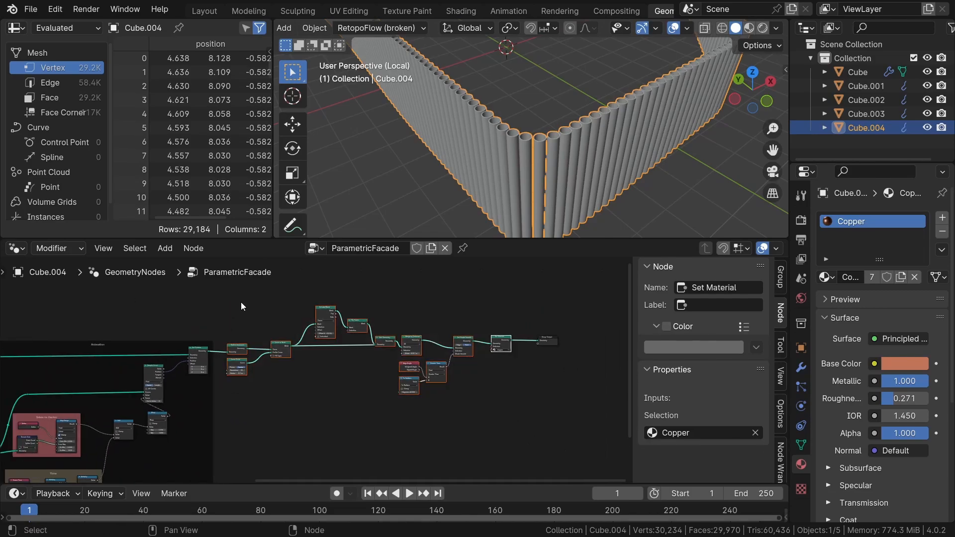
{"action": "key", "text": "ctrl+j"}
{"action": "left_click_drag", "start_coordinate": [395, 309], "coordinate": [401, 345]}
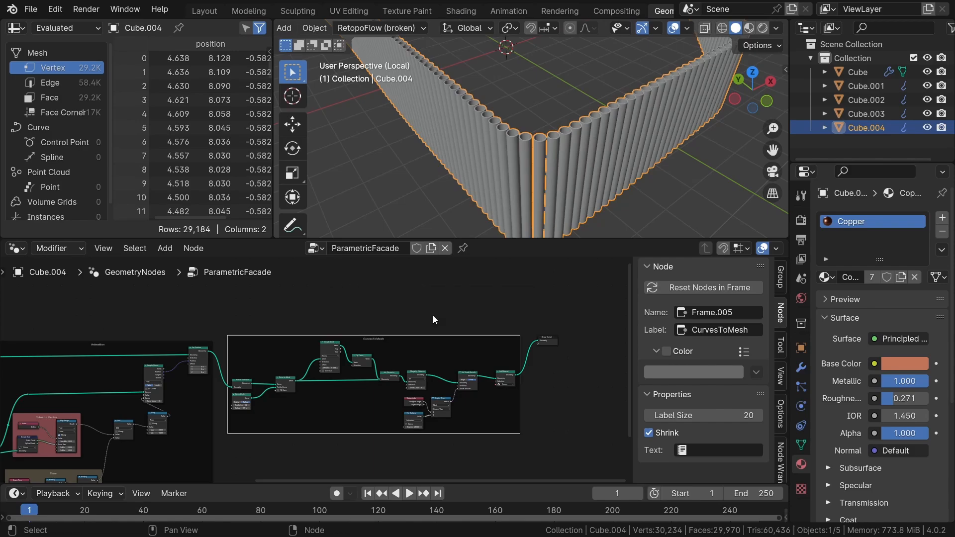
- Insert a Transform Geometry node between Group Input and Mesh to Curve in the Mesh to Curve frame
{"action": "scroll", "coordinate": [433, 315], "scroll_direction": "down", "scroll_amount": 5}
{"action": "left_click", "coordinate": [306, 334]}
{"action": "middle_click_drag", "start_coordinate": [307, 335], "coordinate": [487, 332]}
{"action": "middle_click_drag", "start_coordinate": [326, 332], "coordinate": [486, 330]}
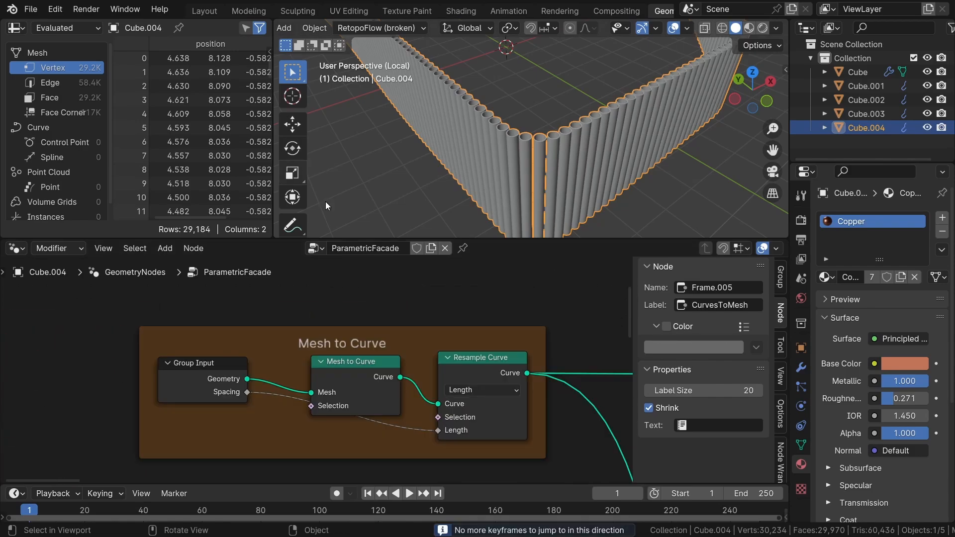
{"action": "key", "text": "shift+a"}
{"action": "left_click", "coordinate": [306, 168]}
{"action": "type", "text": "t"}
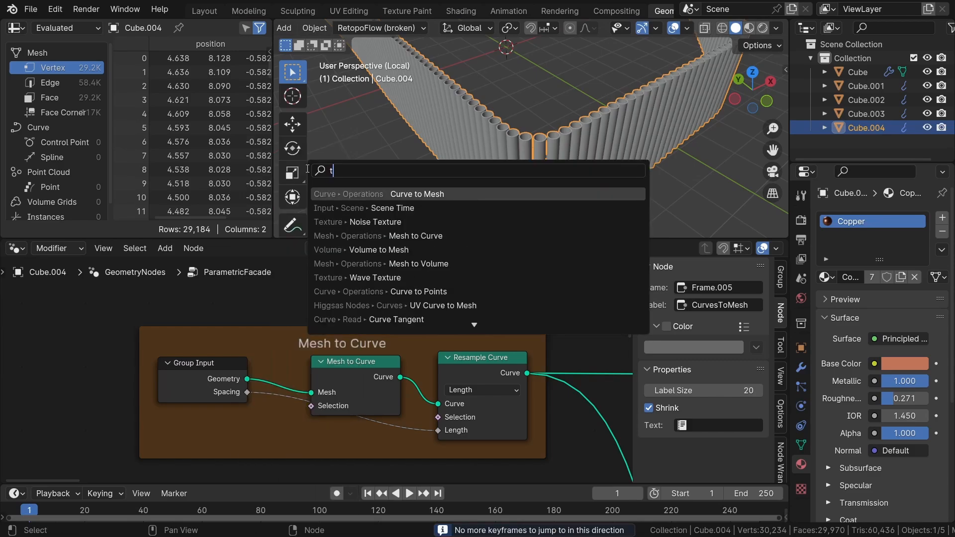
{"action": "type", "text": "ransform g"}
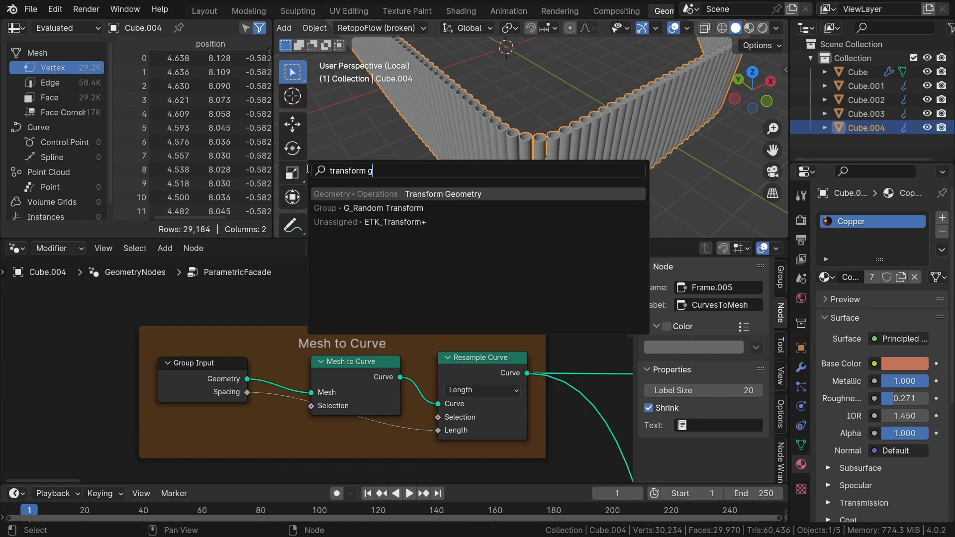
{"action": "left_click", "coordinate": [331, 196]}
{"action": "left_click", "coordinate": [298, 342]}
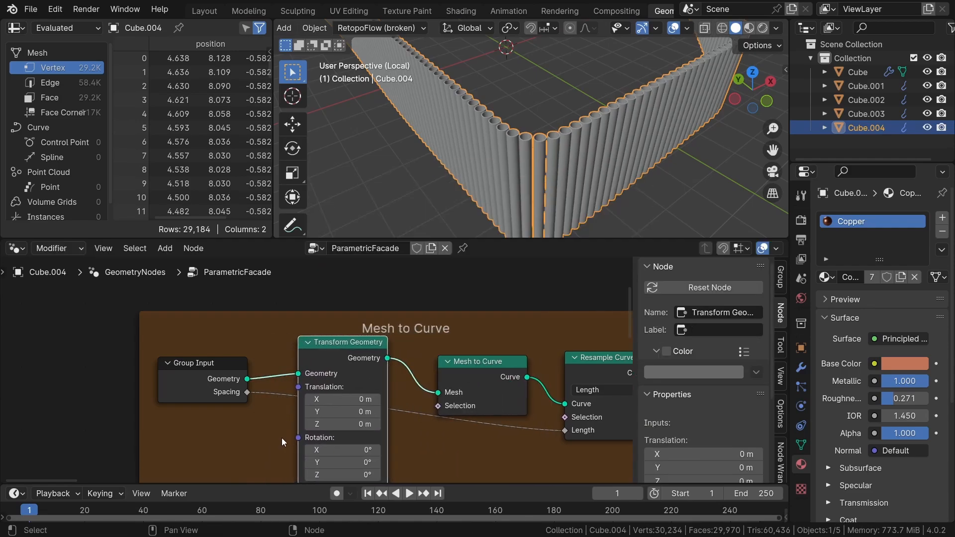
- Expose the Transform Geometry node's Scale as a group input and hide the unused Group Input sockets
{"action": "middle_click_drag", "start_coordinate": [282, 438], "coordinate": [314, 410]}
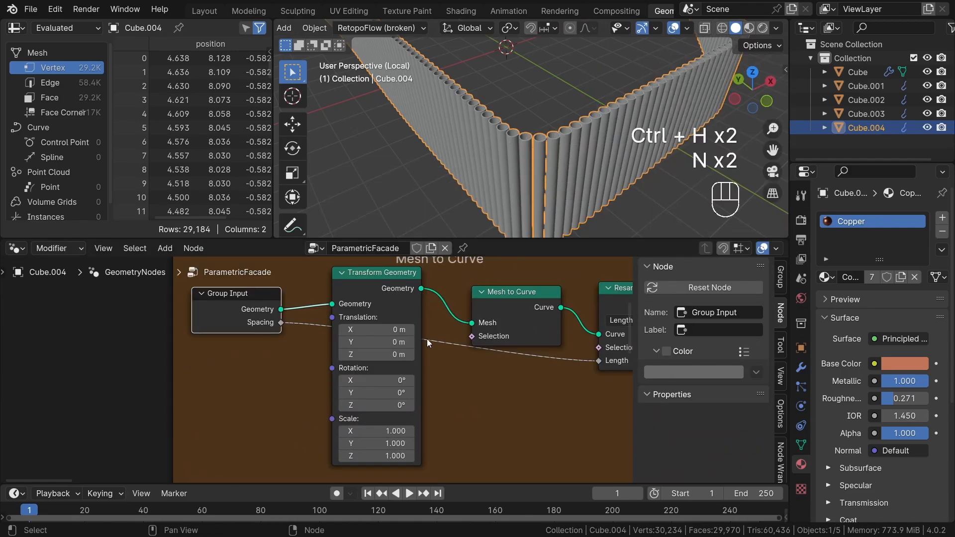
{"action": "left_click", "coordinate": [262, 358]}
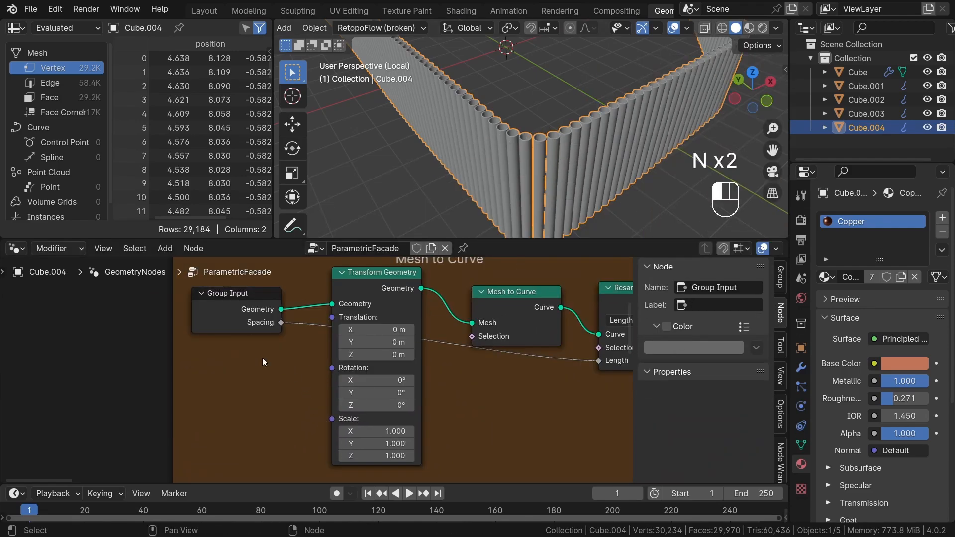
{"action": "left_click", "coordinate": [255, 319]}
{"action": "key", "text": "ctrl+h"}
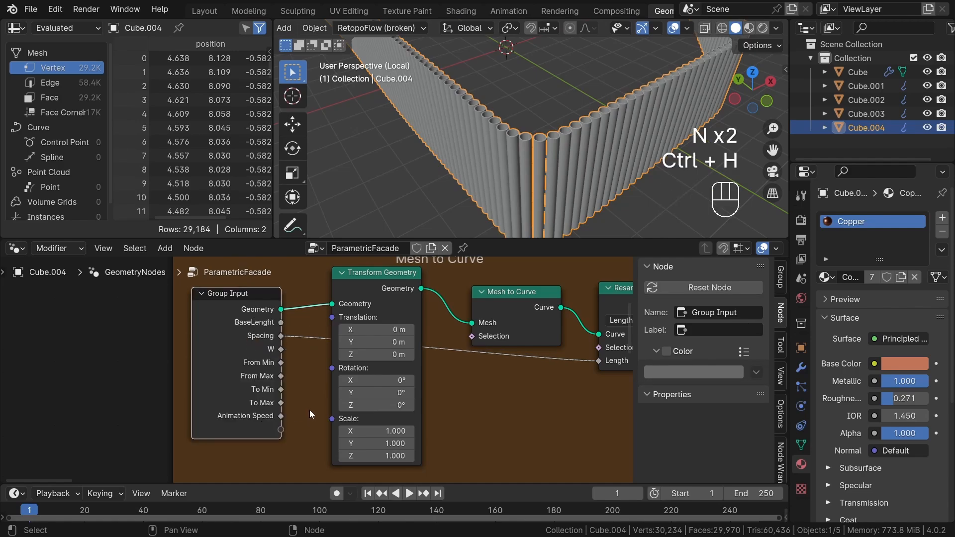
{"action": "left_click_drag", "start_coordinate": [280, 429], "coordinate": [332, 418]}
{"action": "scroll", "coordinate": [281, 435], "scroll_direction": "up", "scroll_amount": 1}
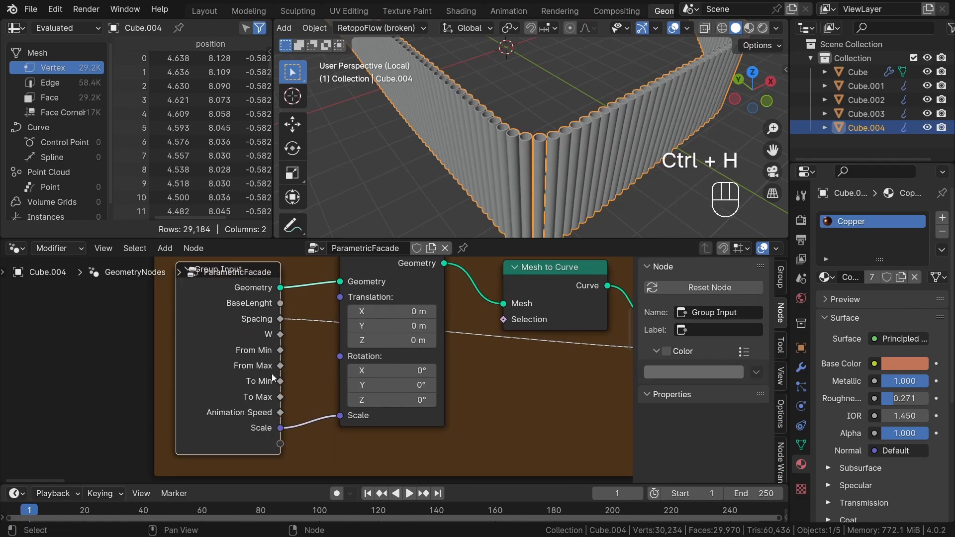
{"action": "key", "text": "ctrl+h"}
{"action": "left_click", "coordinate": [279, 413]}
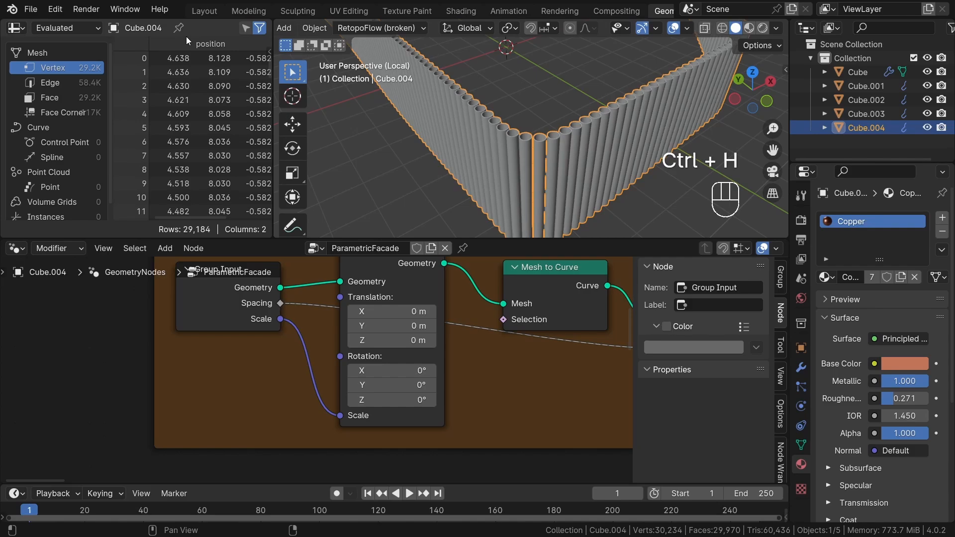
- Switch to the Layout workspace and set the tube facade's Scale X and Y to 0.892
{"action": "left_click", "coordinate": [211, 14]}
{"action": "middle_click_drag", "start_coordinate": [365, 256], "coordinate": [381, 214]}
{"action": "middle_click_drag", "start_coordinate": [447, 166], "coordinate": [443, 212]}
{"action": "mouse_move", "coordinate": [871, 480]}
{"action": "left_mouse_down"}
{"action": "mouse_move", "coordinate": [830, 480]}
{"action": "mouse_move", "coordinate": [871, 468]}
{"action": "left_mouse_up"}
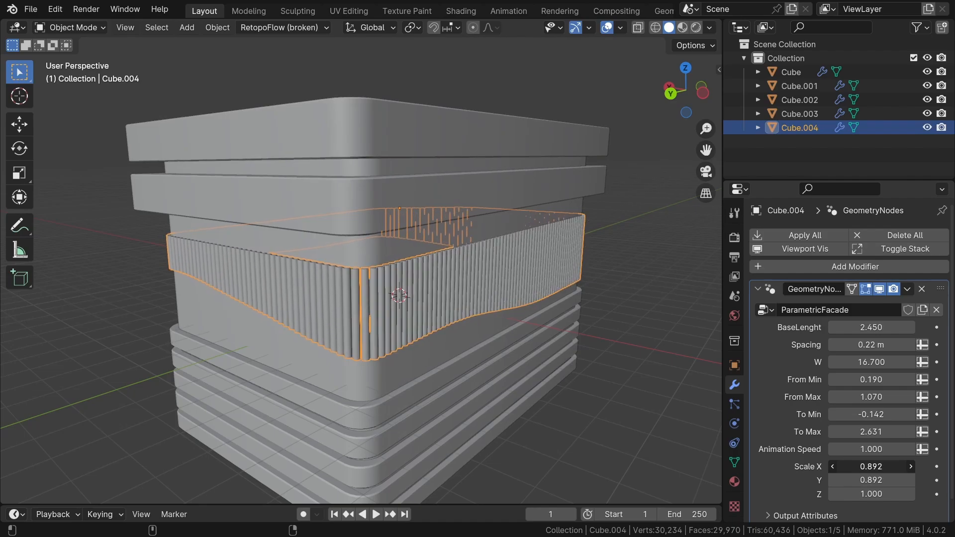
- Move the tube facade up along Z until its top edge meets the underside of the second slab
{"action": "middle_click_drag", "start_coordinate": [547, 306], "coordinate": [405, 304]}
{"action": "key", "text": "g"}
{"action": "key", "text": "z"}
{"action": "left_click", "coordinate": [428, 259]}
{"action": "middle_click_drag", "start_coordinate": [428, 259], "coordinate": [451, 276]}
{"action": "scroll", "coordinate": [452, 277], "scroll_direction": "up", "scroll_amount": 1}
- Set the tube facade's BaseLenght to 4.232 and its Scale to X 0.923, Y 0.920
{"action": "left_click_drag", "start_coordinate": [868, 327], "coordinate": [895, 327]}
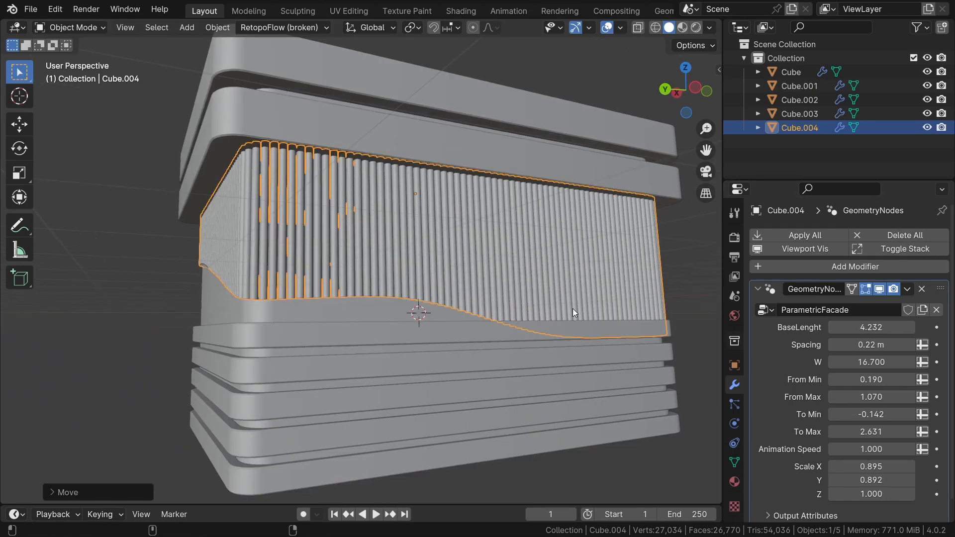
{"action": "middle_click_drag", "start_coordinate": [263, 230], "coordinate": [290, 238]}
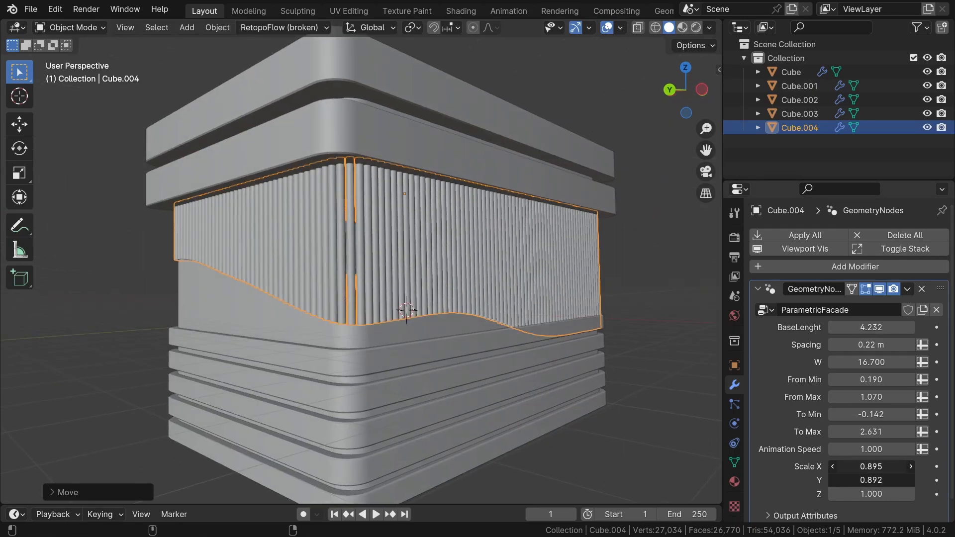
{"action": "left_click_drag", "start_coordinate": [871, 466], "coordinate": [885, 466]}
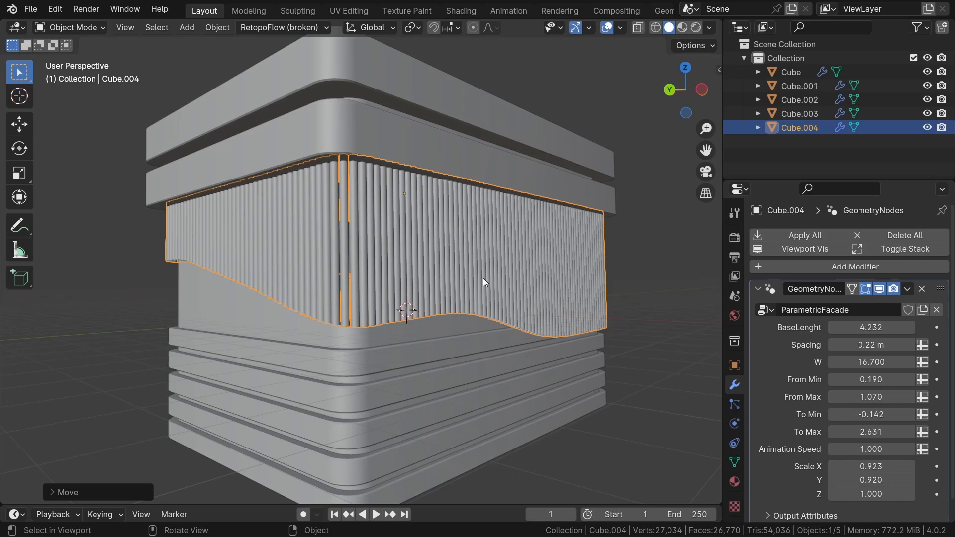
- Duplicate the tube facade in place and set the copy's Scale to X 0.964, Y 0.961
{"action": "key", "text": "shift+d"}
{"action": "right_click", "coordinate": [466, 270]}
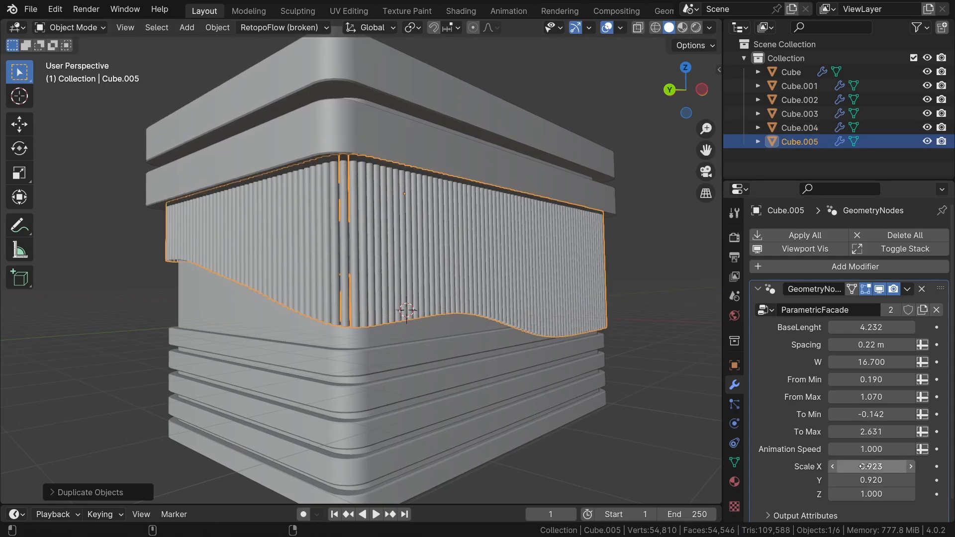
{"action": "left_click_drag", "start_coordinate": [885, 466], "coordinate": [905, 467]}
{"action": "middle_click_drag", "start_coordinate": [473, 242], "coordinate": [514, 343]}
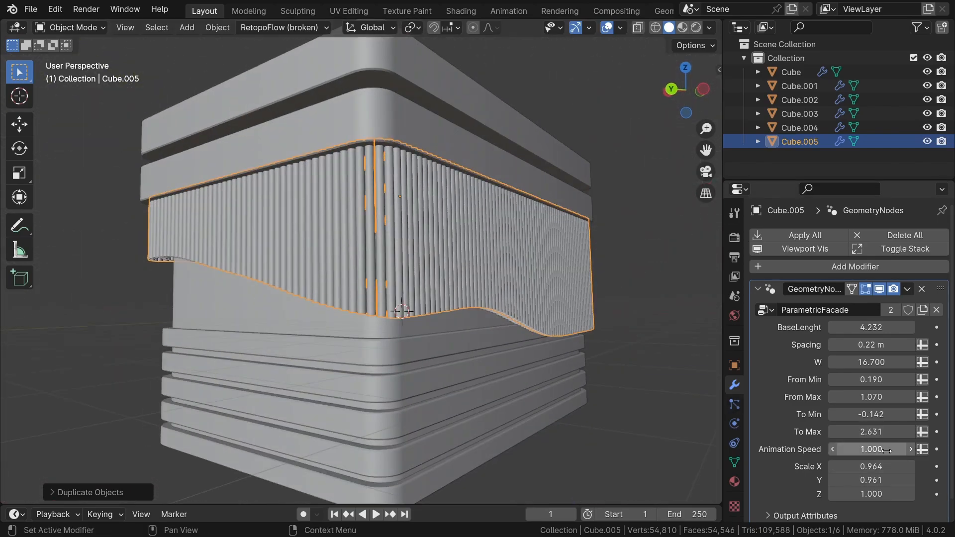
- Save the file and give the duplicated facade a BaseLenght of 2.683 and a W of 46.410
{"action": "scroll", "coordinate": [862, 344], "scroll_direction": "down", "scroll_amount": 1}
{"action": "key", "text": "ctrl+s"}
{"action": "left_click_drag", "start_coordinate": [875, 307], "coordinate": [838, 307]}
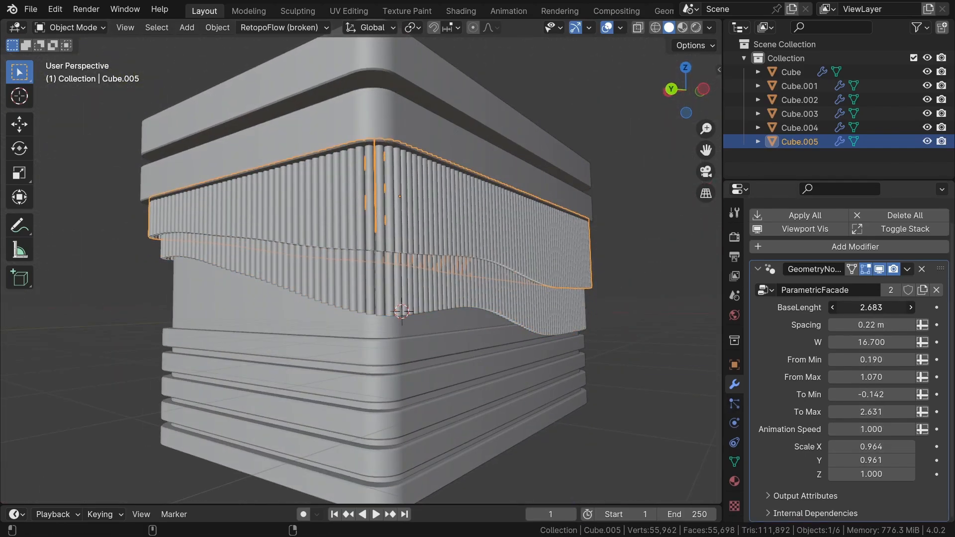
{"action": "left_click_drag", "start_coordinate": [871, 342], "coordinate": [889, 343]}
{"action": "mouse_move", "coordinate": [537, 289]}
{"action": "middle_mouse_down"}
{"action": "mouse_move", "coordinate": [560, 285]}
{"action": "mouse_move", "coordinate": [548, 240]}
{"action": "mouse_move", "coordinate": [544, 272]}
{"action": "middle_mouse_up"}
- Duplicate the second tube facade in place and set the new copy's Scale to X 0.985, Y 0.982
{"action": "key", "text": "shift+d"}
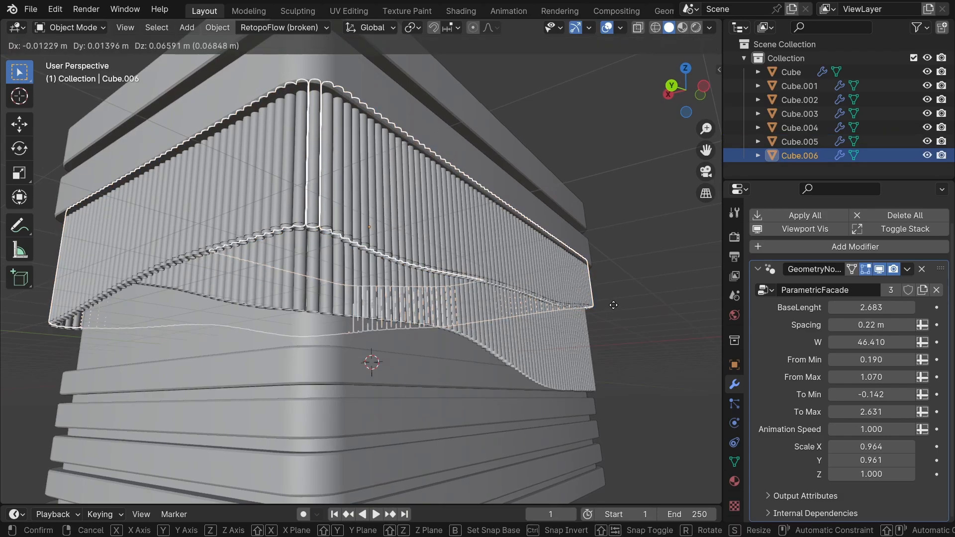
{"action": "key", "text": "Escape"}
{"action": "left_click_drag", "start_coordinate": [872, 452], "coordinate": [883, 452]}
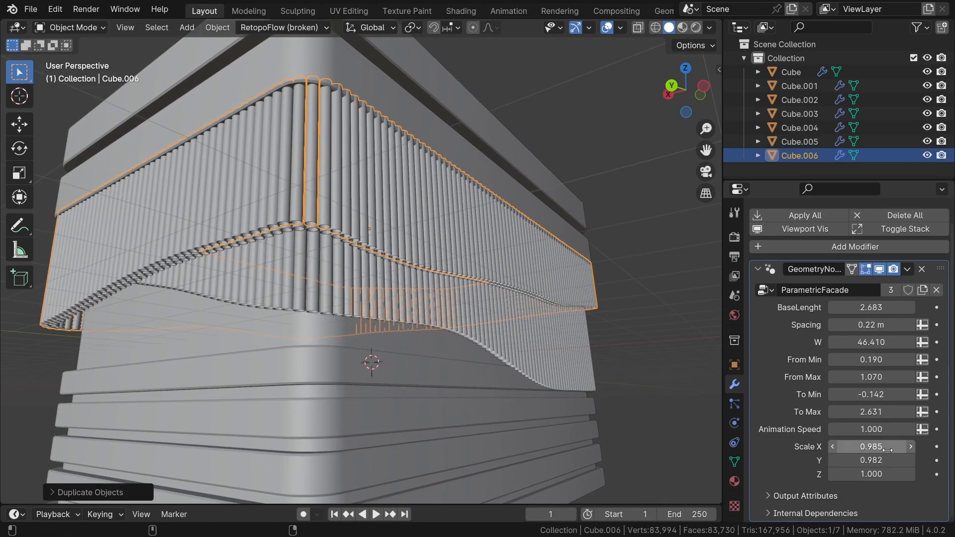
- Set the third facade's BaseLenght to 1.357, W to 107.210, To Min to -1.951 and To Max to 5.114
{"action": "left_click_drag", "start_coordinate": [880, 307], "coordinate": [849, 307]}
{"action": "left_click_drag", "start_coordinate": [879, 342], "coordinate": [925, 342]}
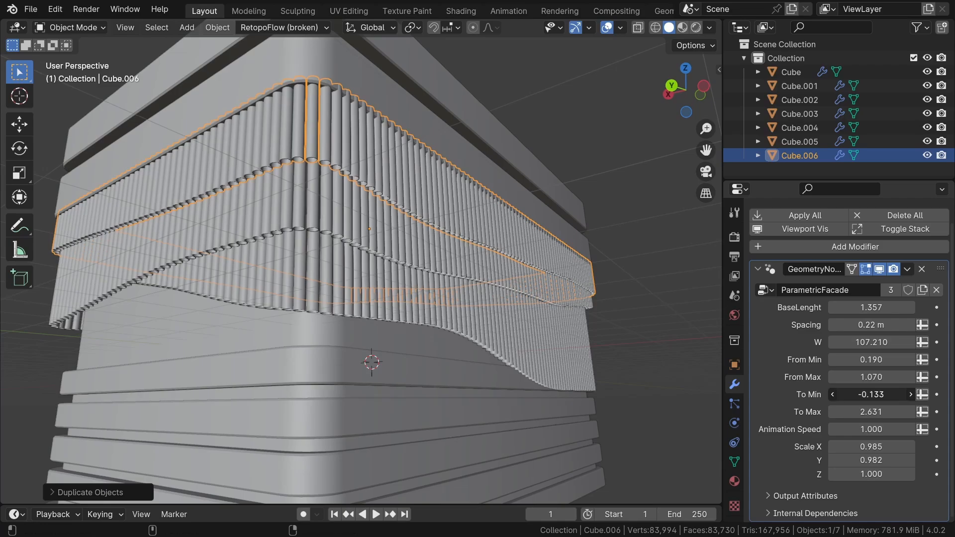
{"action": "mouse_move", "coordinate": [871, 394]}
{"action": "left_mouse_down"}
{"action": "mouse_move", "coordinate": [906, 394]}
{"action": "mouse_move", "coordinate": [887, 394]}
{"action": "left_mouse_up"}
{"action": "left_click_drag", "start_coordinate": [871, 412], "coordinate": [792, 394]}
{"action": "scroll", "coordinate": [357, 237], "scroll_direction": "down", "scroll_amount": 3}
{"action": "middle_click_drag", "start_coordinate": [357, 237], "coordinate": [482, 244]}
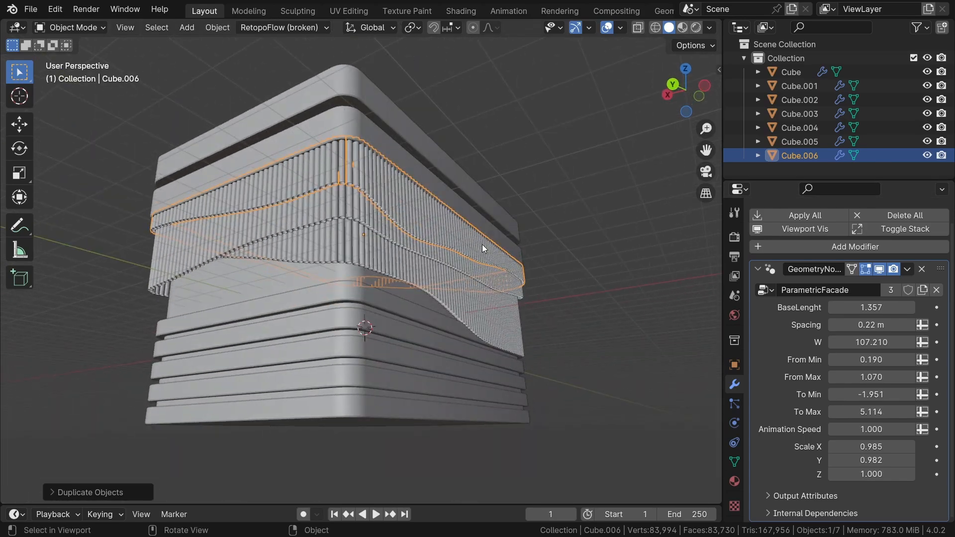
- Deselect everything and play the animation to examine the three facade layers moving, then stop playback
{"action": "left_click", "coordinate": [570, 304]}
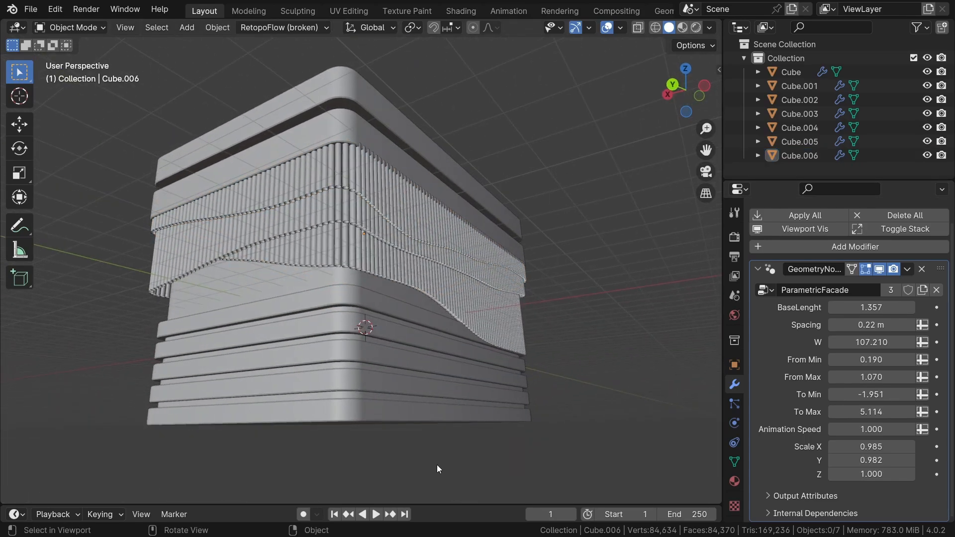
{"action": "left_click", "coordinate": [375, 514]}
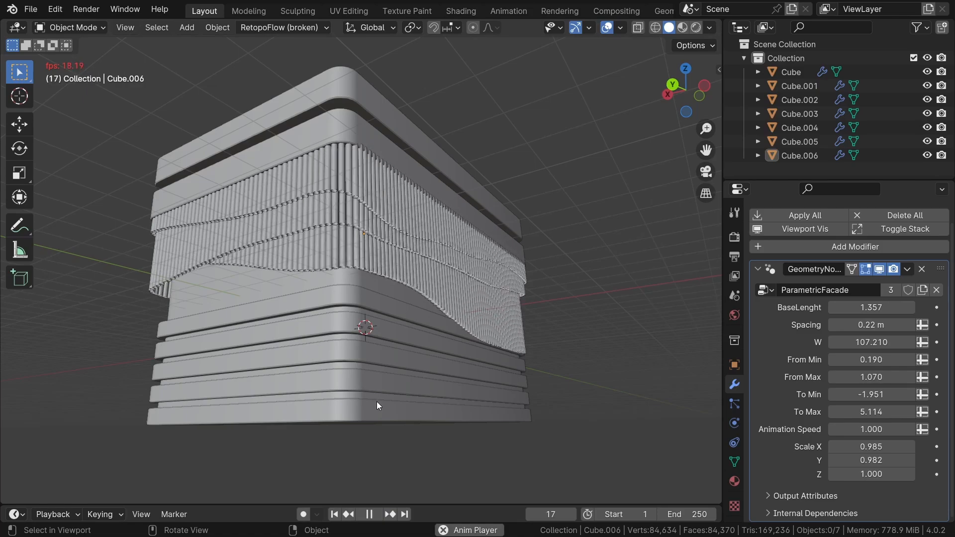
{"action": "middle_click_drag", "start_coordinate": [394, 389], "coordinate": [344, 405]}
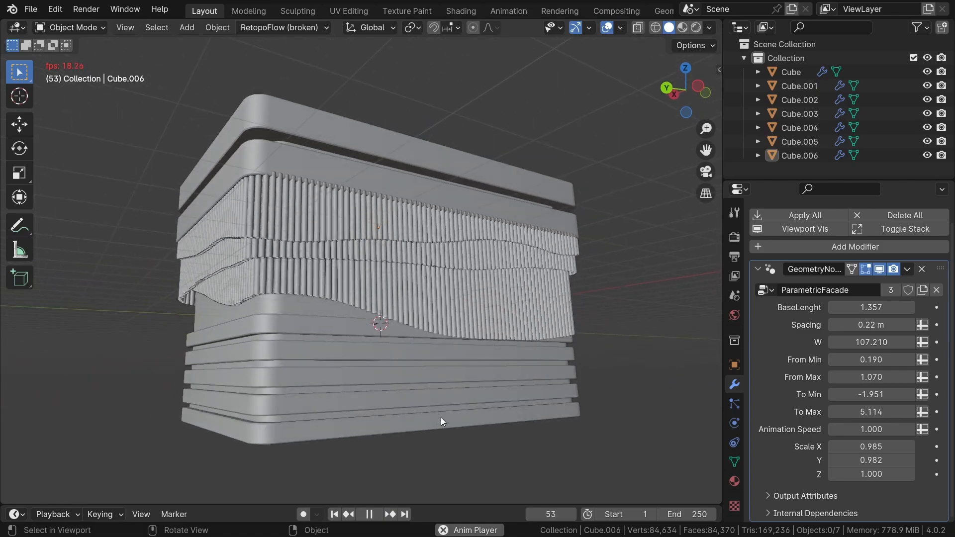
{"action": "middle_click_drag", "start_coordinate": [441, 417], "coordinate": [471, 420]}
{"action": "left_click", "coordinate": [363, 508]}
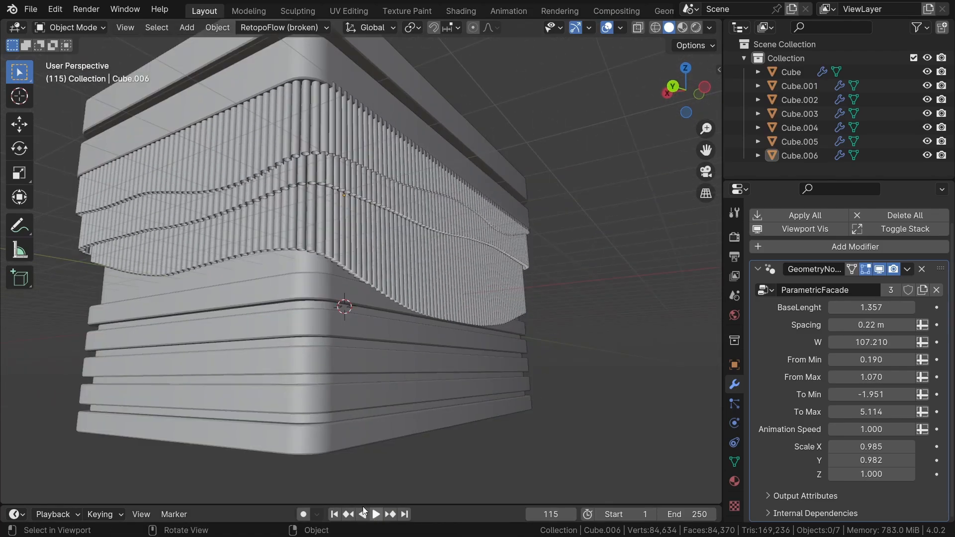
- Set the Animation Speed of the innermost tube facade, Cube.004, to -1.000 and play the animation to check its motion
{"action": "left_click", "coordinate": [328, 257]}
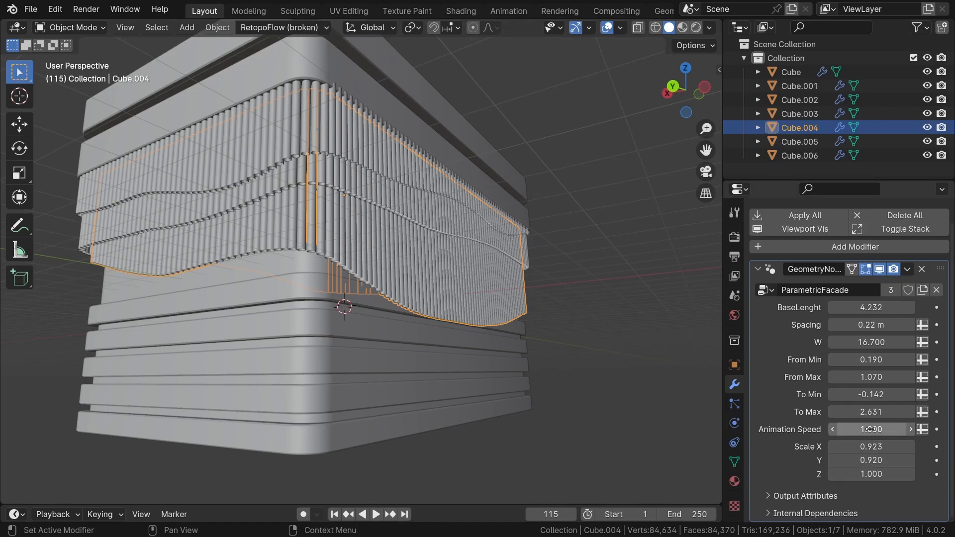
{"action": "key", "text": "Return"}
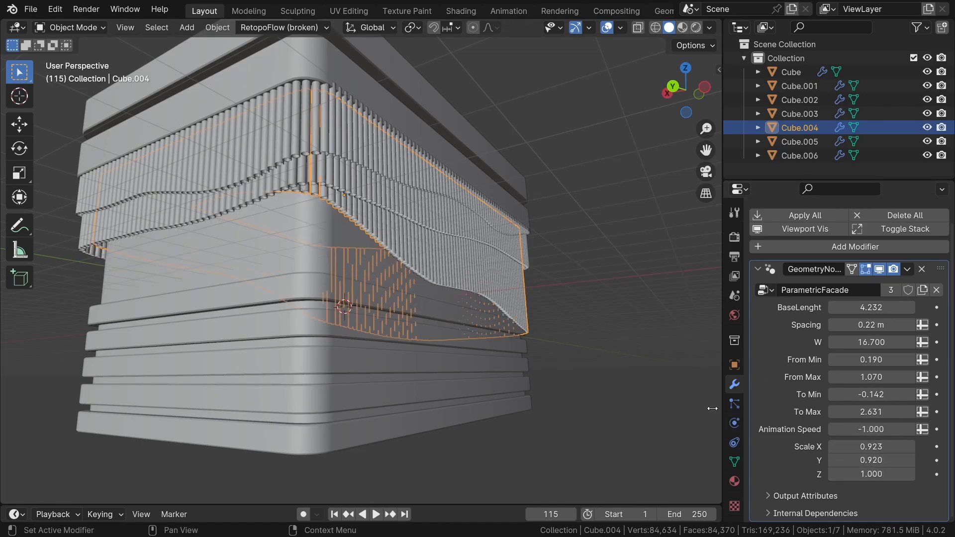
{"action": "left_click", "coordinate": [375, 514]}
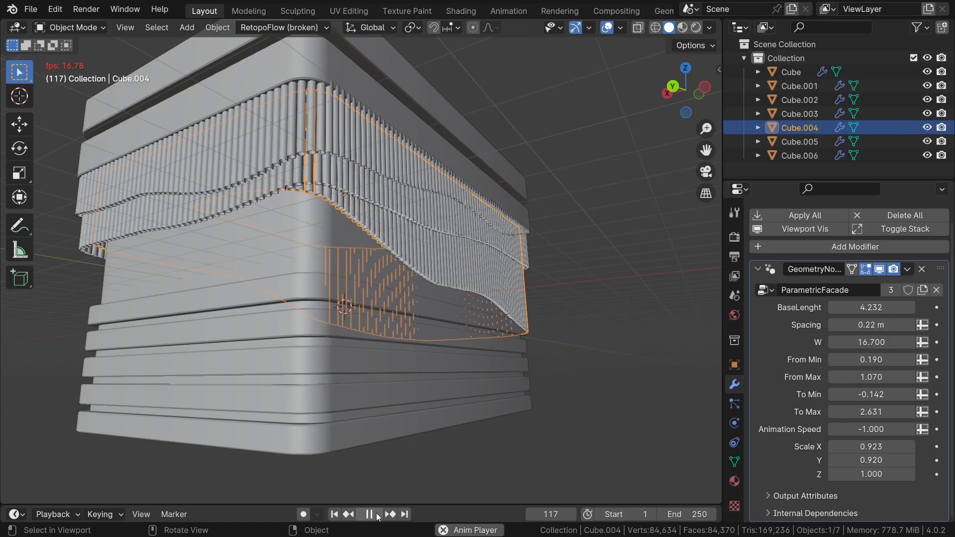
{"action": "left_click", "coordinate": [605, 408]}
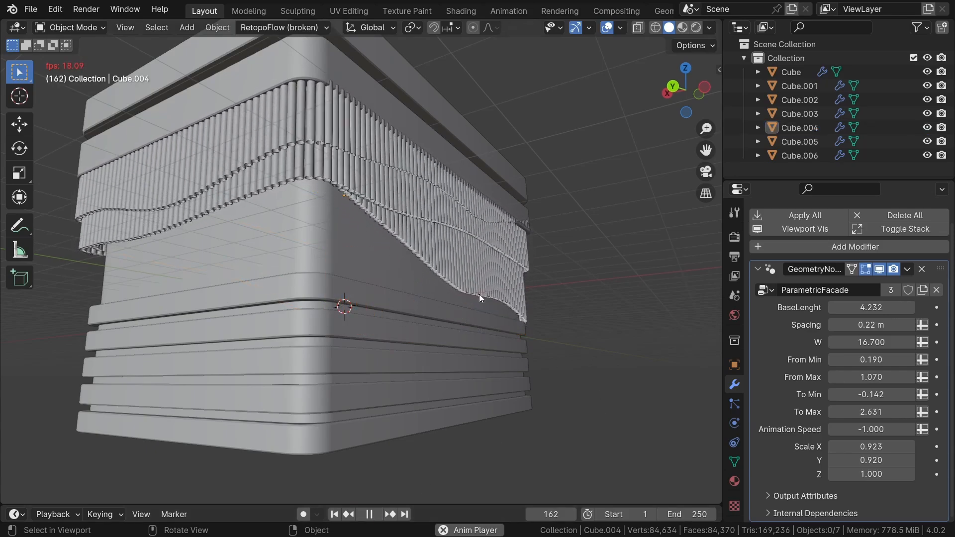
{"action": "mouse_move", "coordinate": [431, 291]}
{"action": "middle_mouse_down"}
{"action": "mouse_move", "coordinate": [368, 291]}
{"action": "mouse_move", "coordinate": [432, 282]}
{"action": "middle_mouse_up"}
{"action": "left_click", "coordinate": [541, 272]}
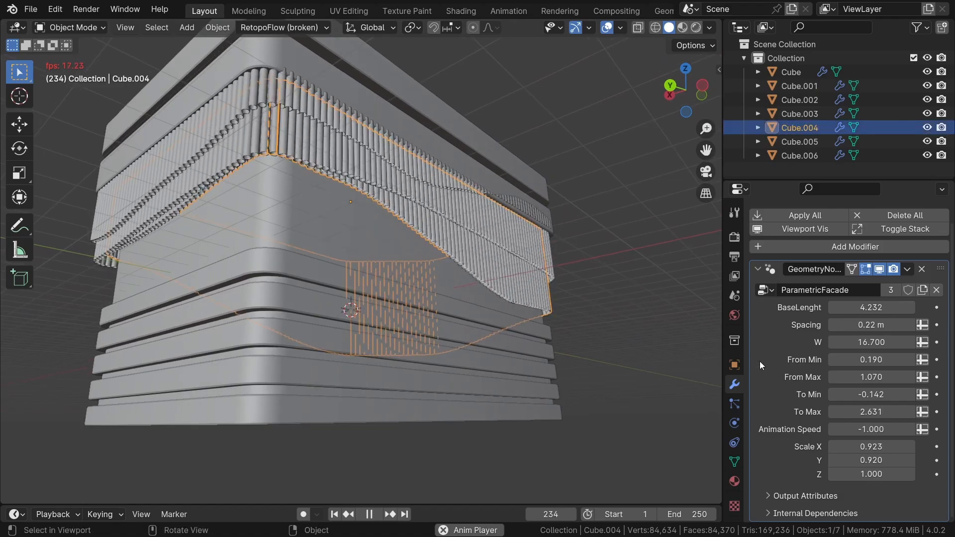